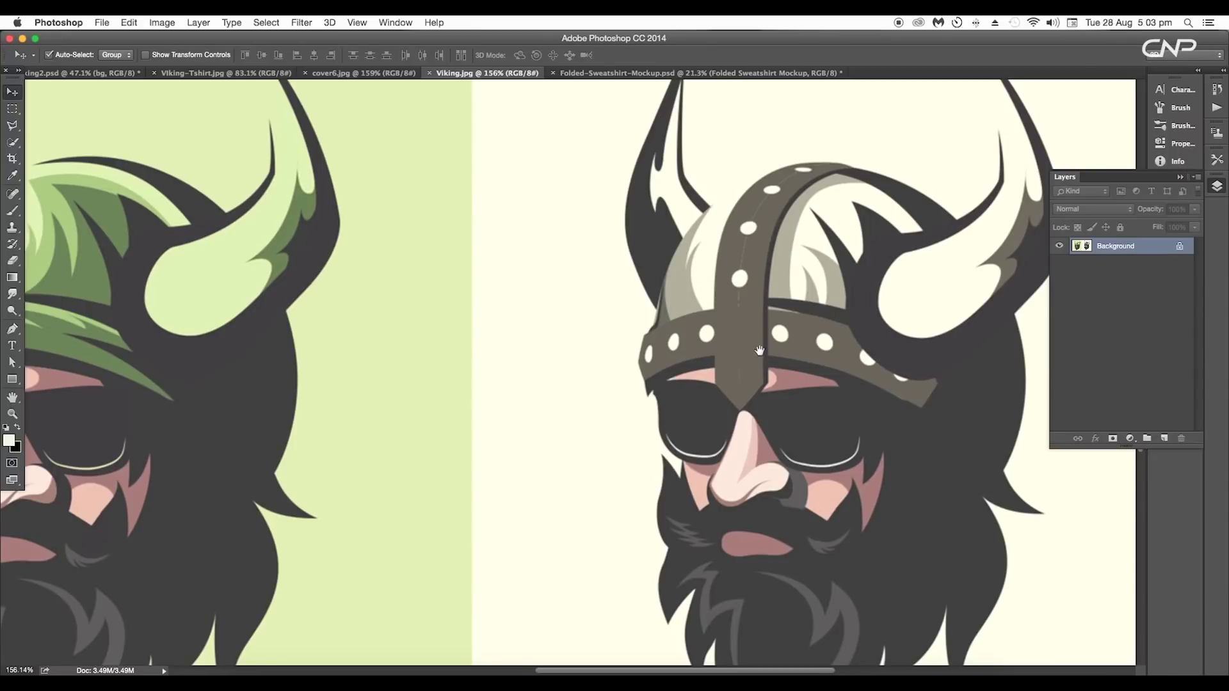
Look over the finished viking illustration and its T-shirt mockup.
left_click_drag(738, 320, 540, 246)
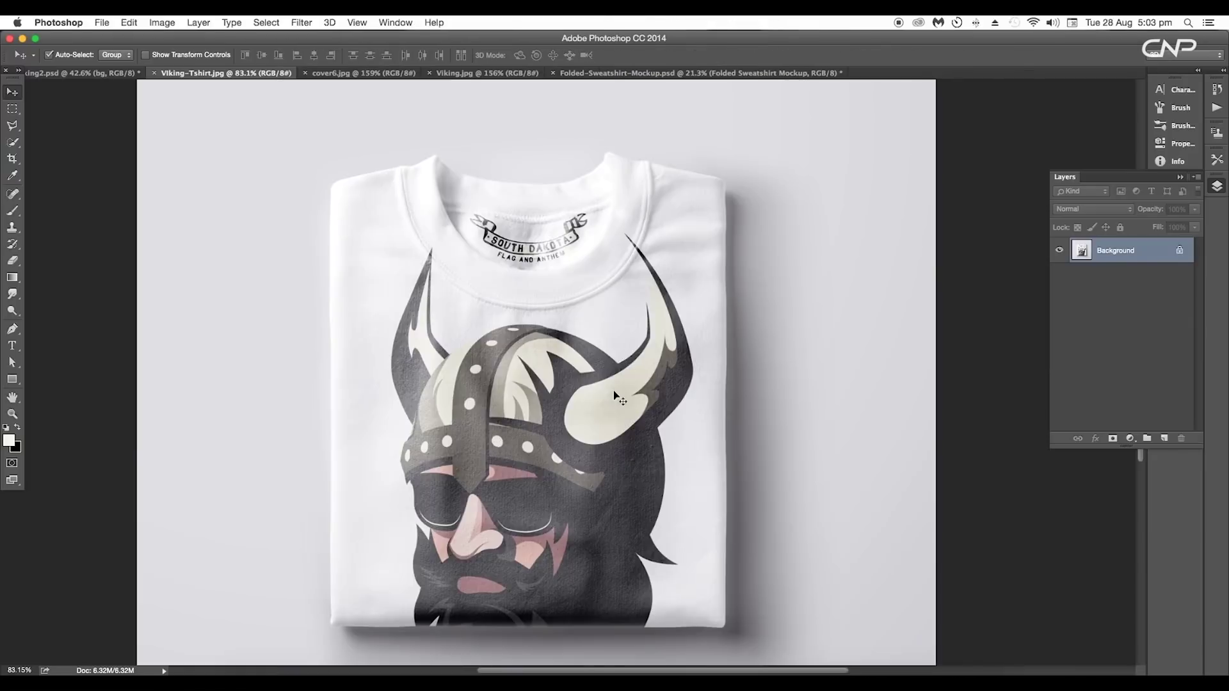
scroll(609, 343, "up", 5)
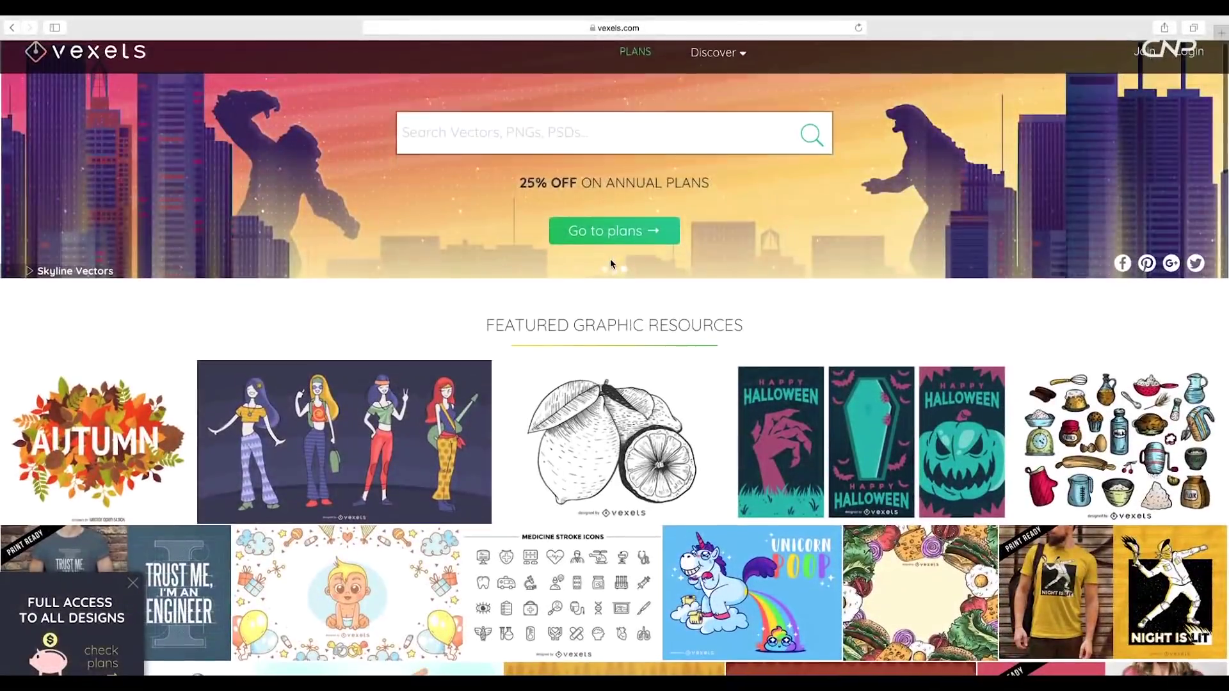
Browse the featured graphic resources and cat T-shirt designs on the Vexels website.
scroll(610, 258, "down", 15)
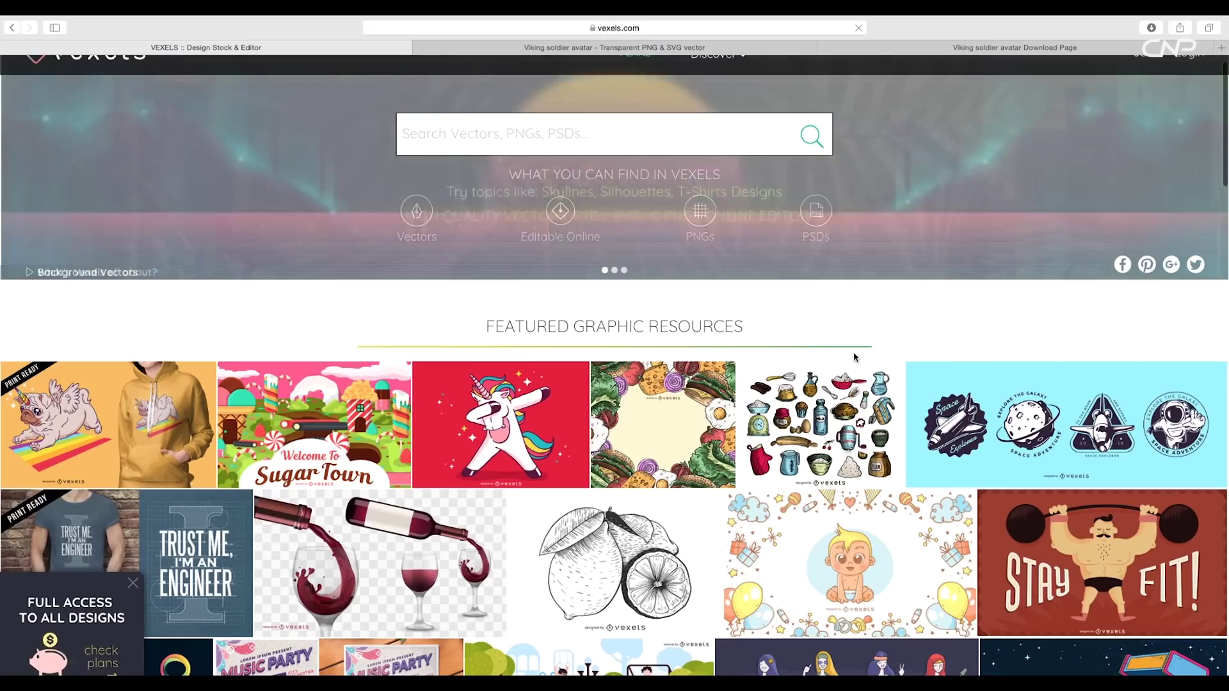
scroll(853, 359, "down", 3)
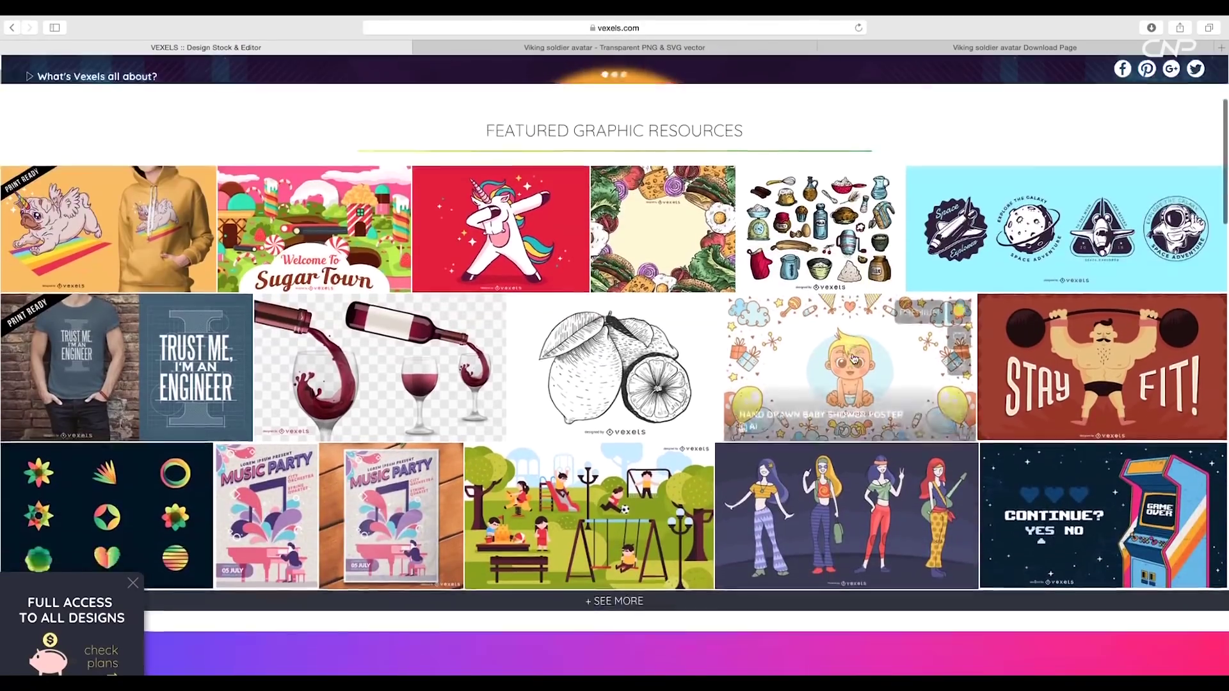
scroll(853, 359, "down", 2)
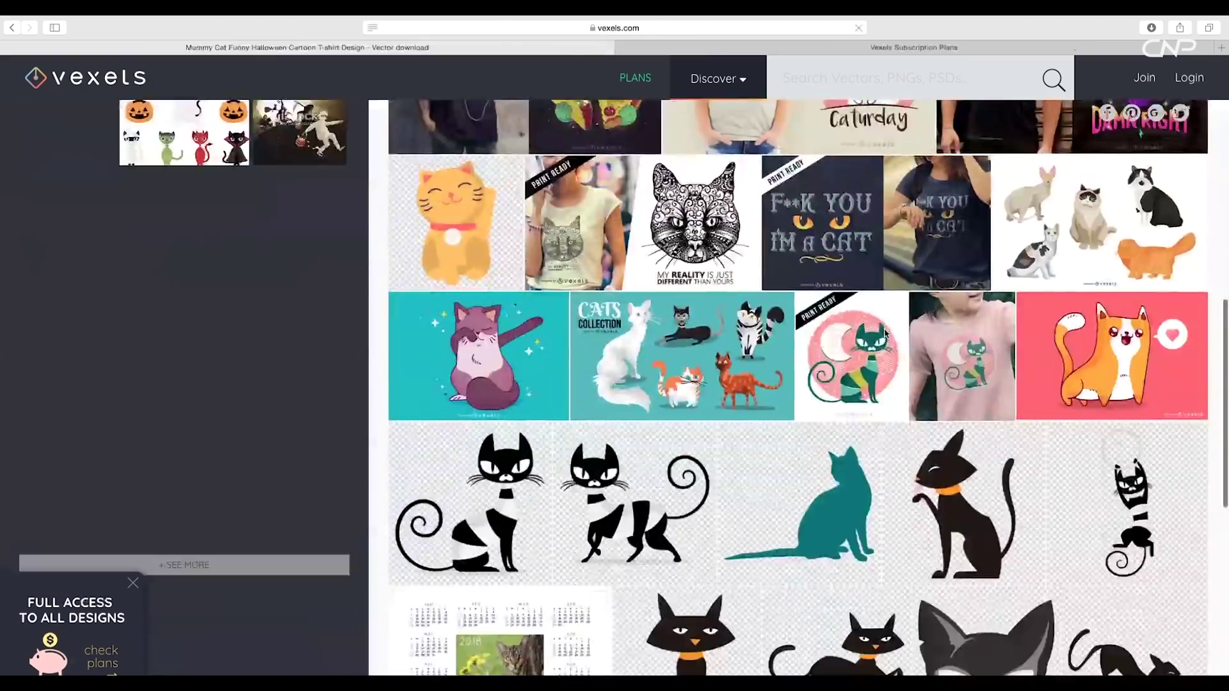
scroll(885, 332, "down", 5)
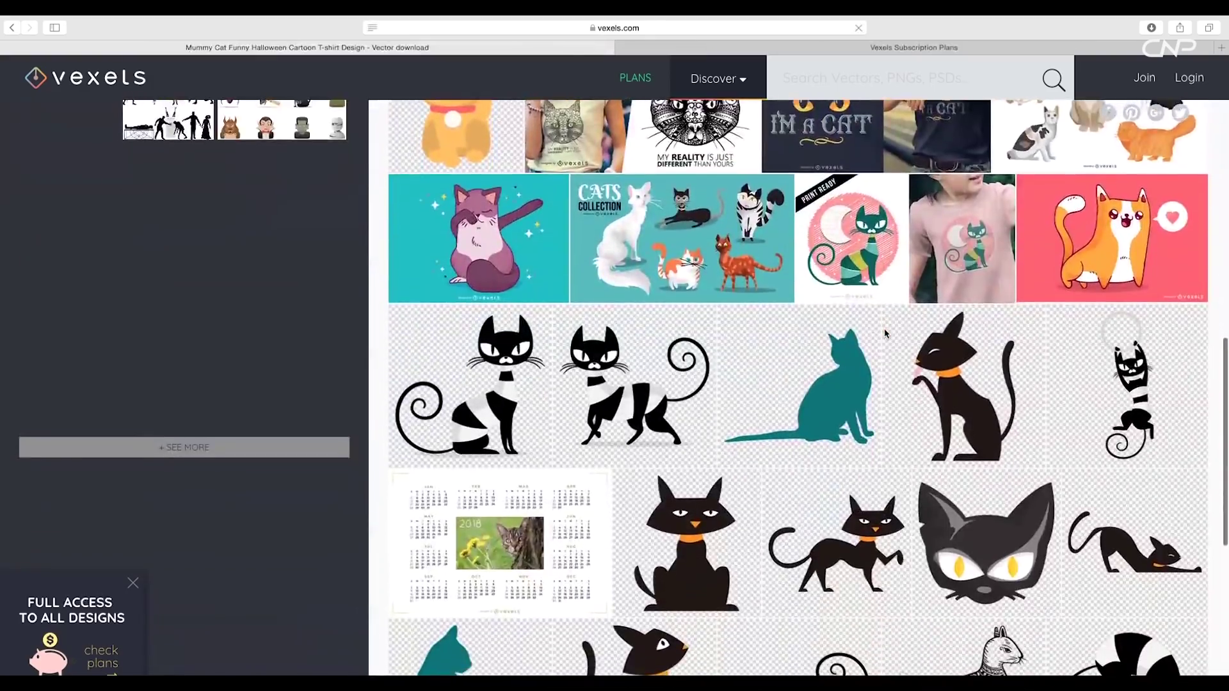
scroll(885, 332, "up", 10)
left_click(746, 204)
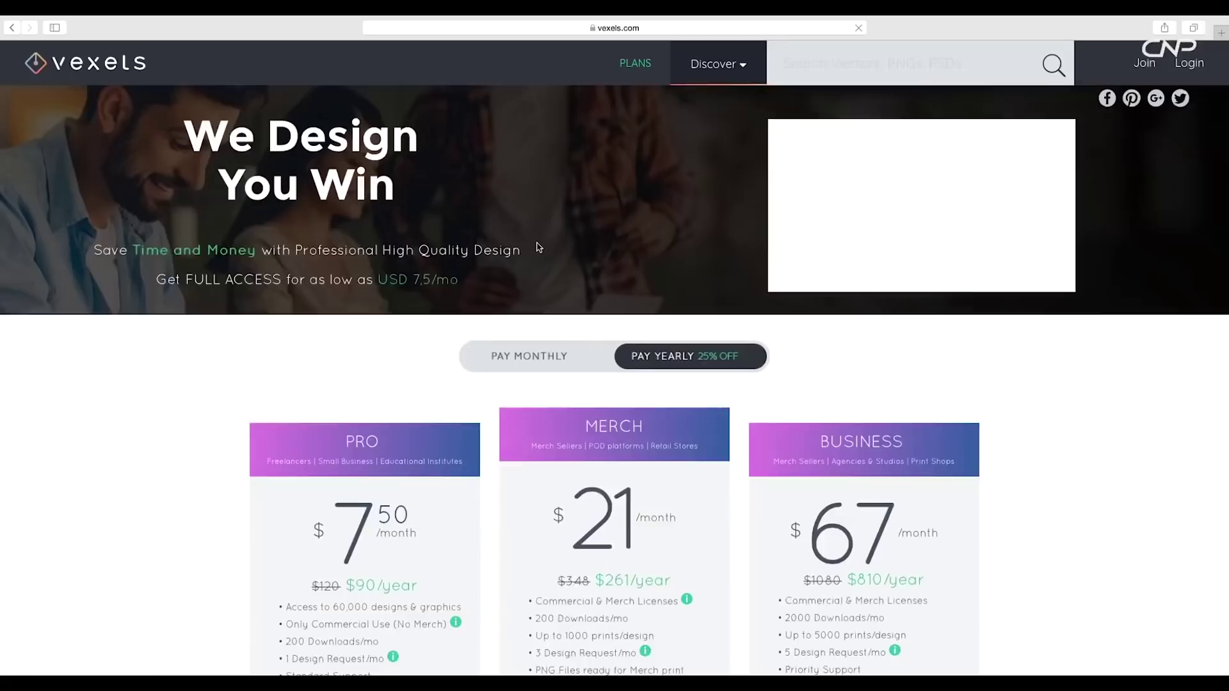
Switch the Vexels subscription plans to monthly payment and compare the Pro, Merch and Business offers.
scroll(481, 311, "down", 3)
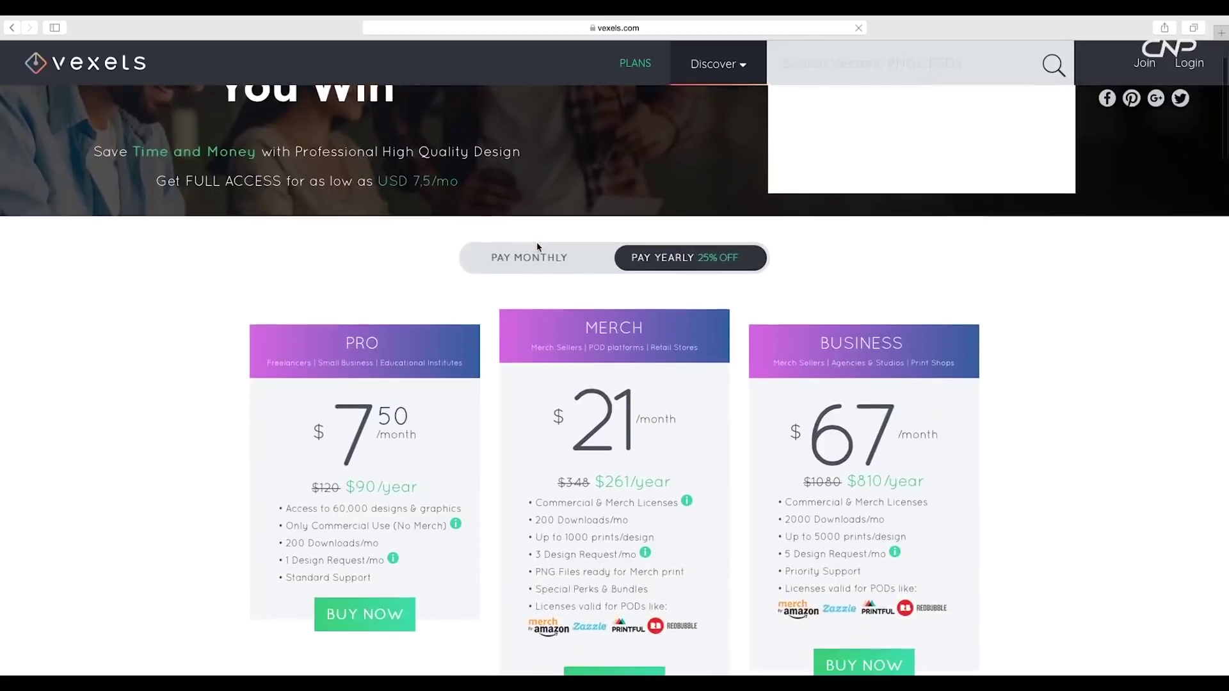
left_click(534, 154)
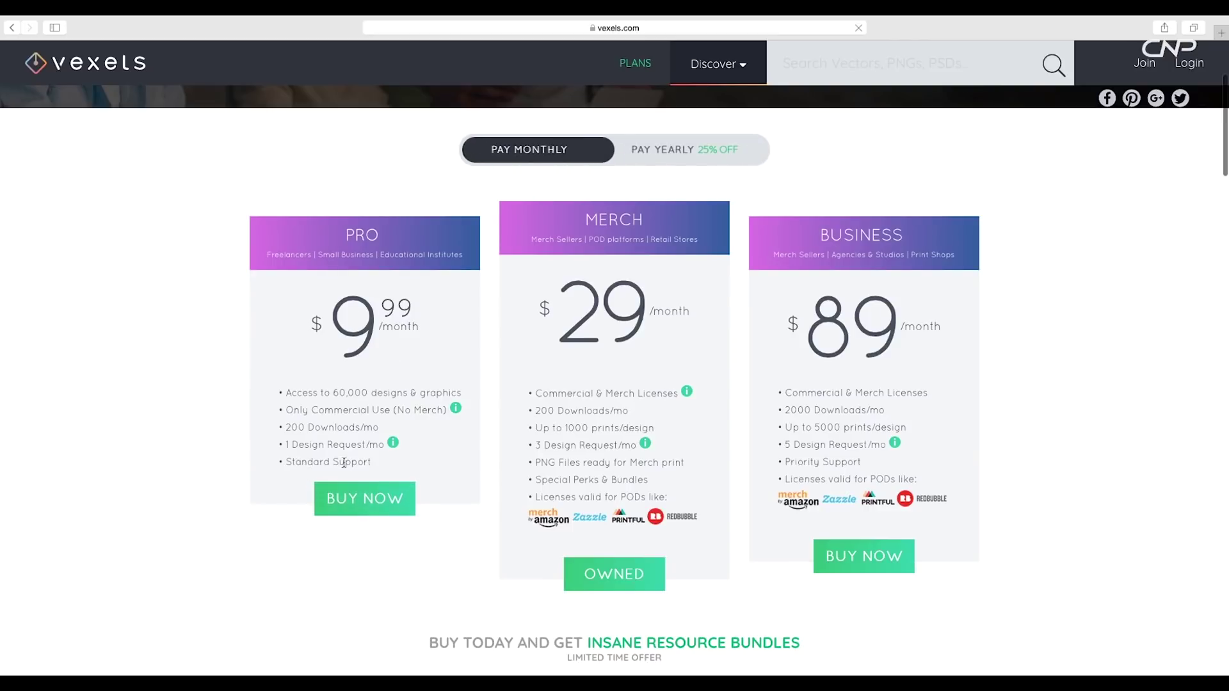
scroll(567, 388, "up", 5)
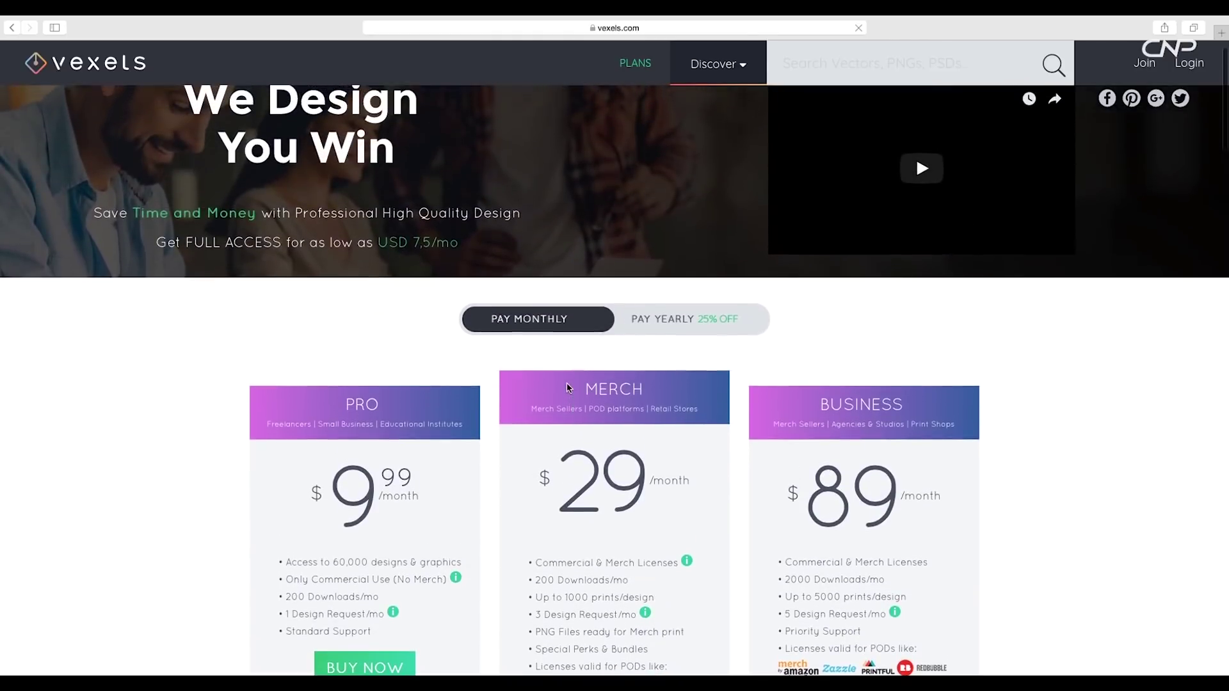
scroll(570, 410, "down", 10)
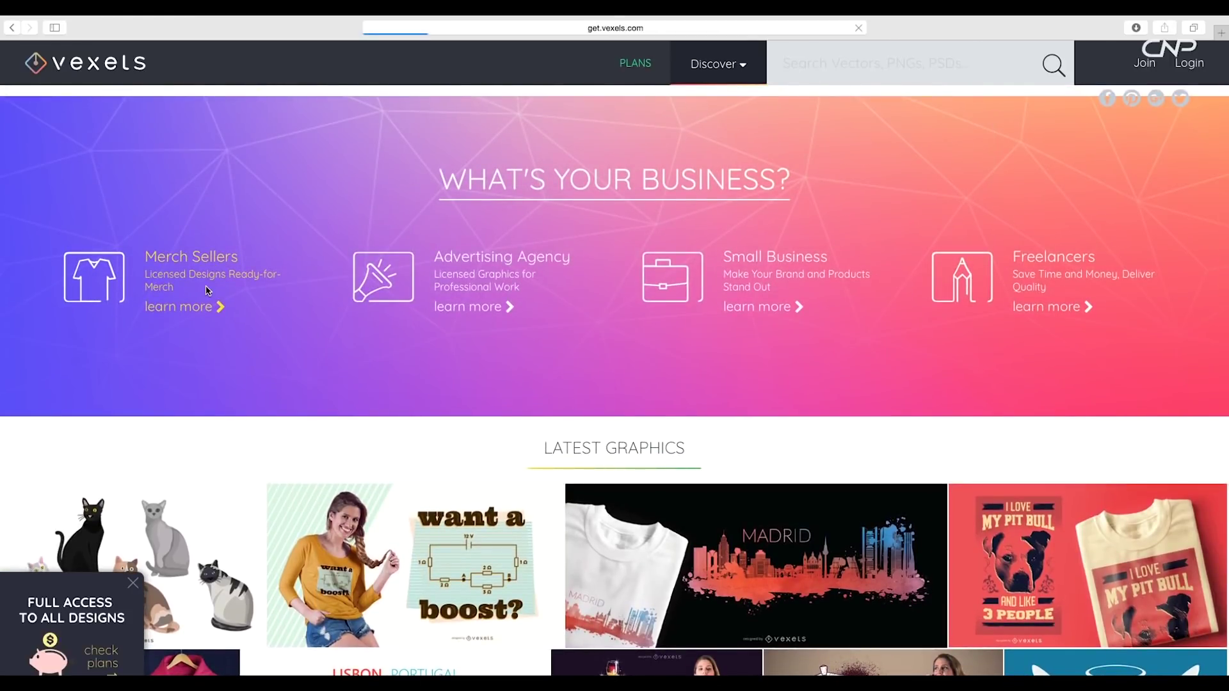
Read the Vexels page for merch sellers, review its plans and browse the merch graphics.
scroll(628, 307, "down", 3)
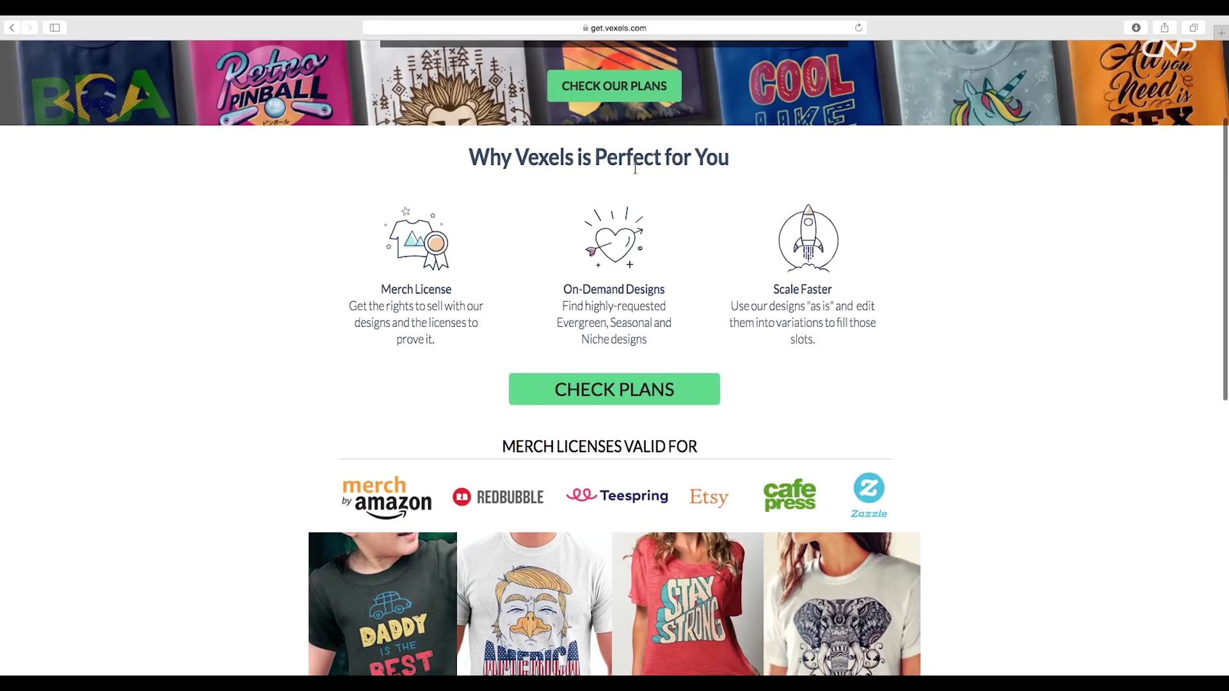
scroll(670, 301, "down", 7)
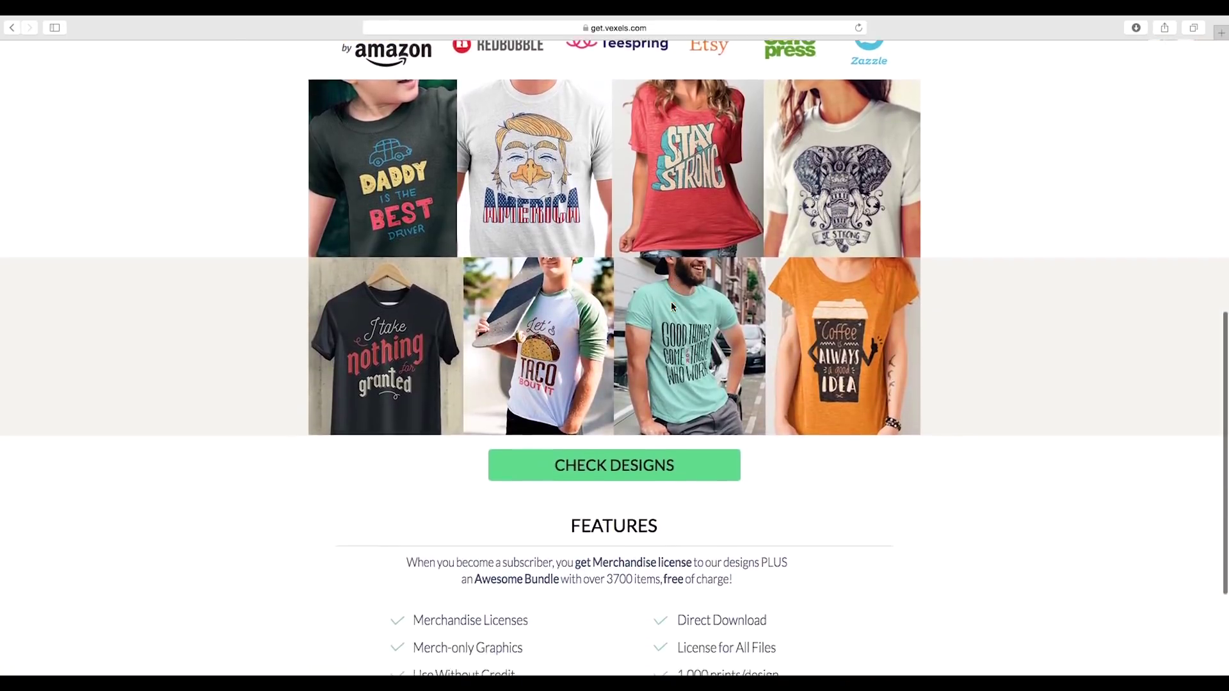
scroll(672, 306, "down", 5)
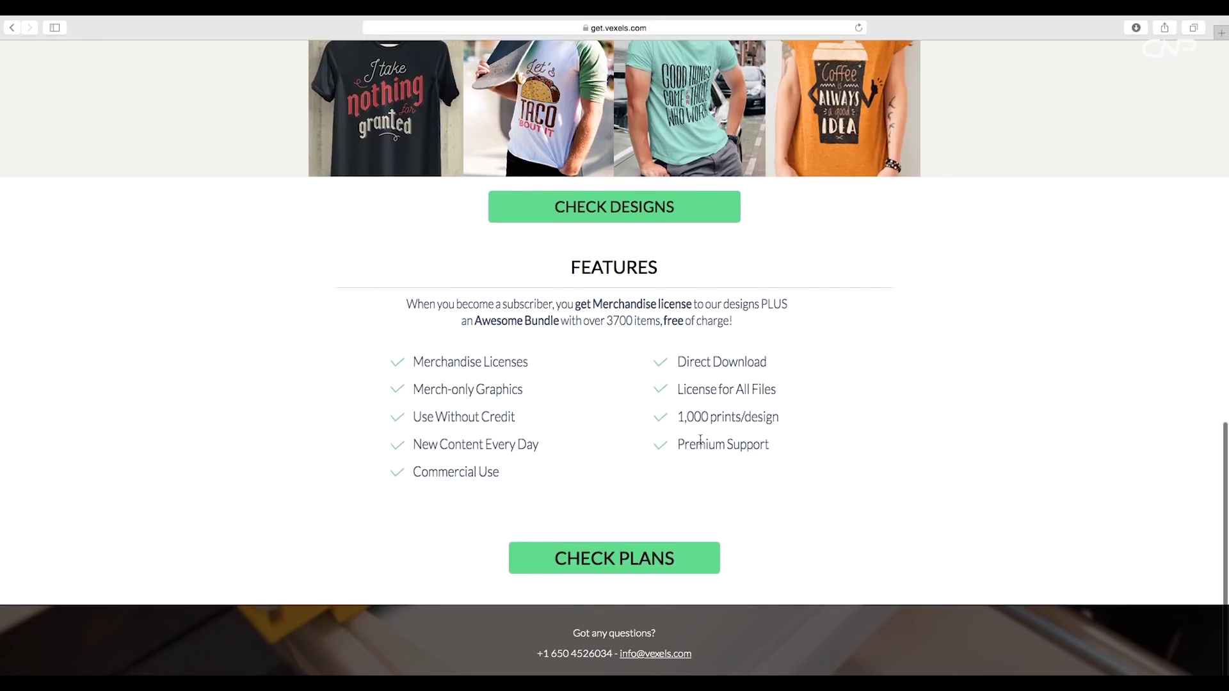
left_click(608, 557)
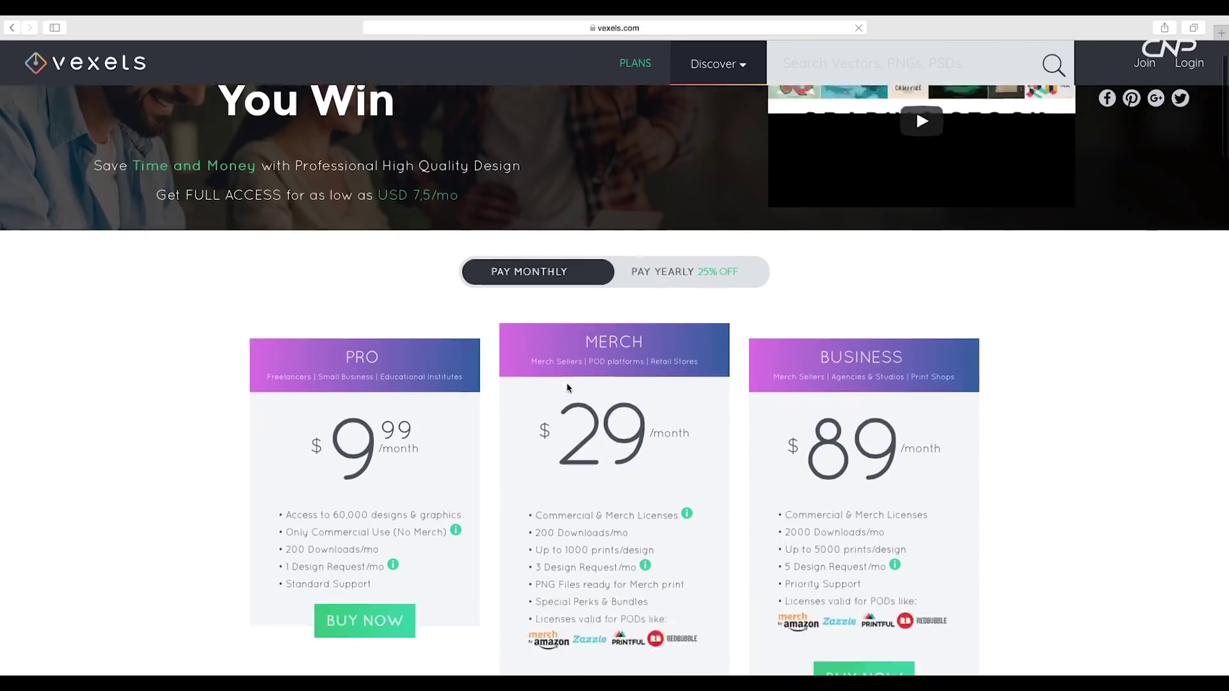
scroll(566, 383, "down", 2)
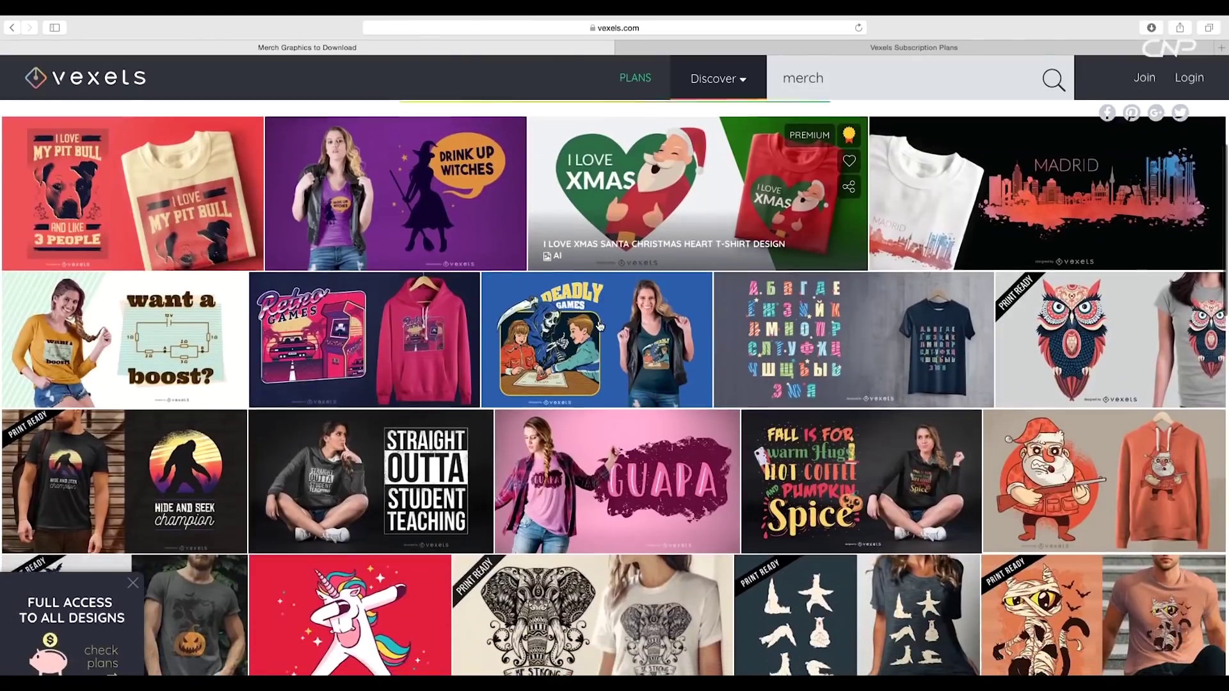
scroll(303, 279, "down", 6)
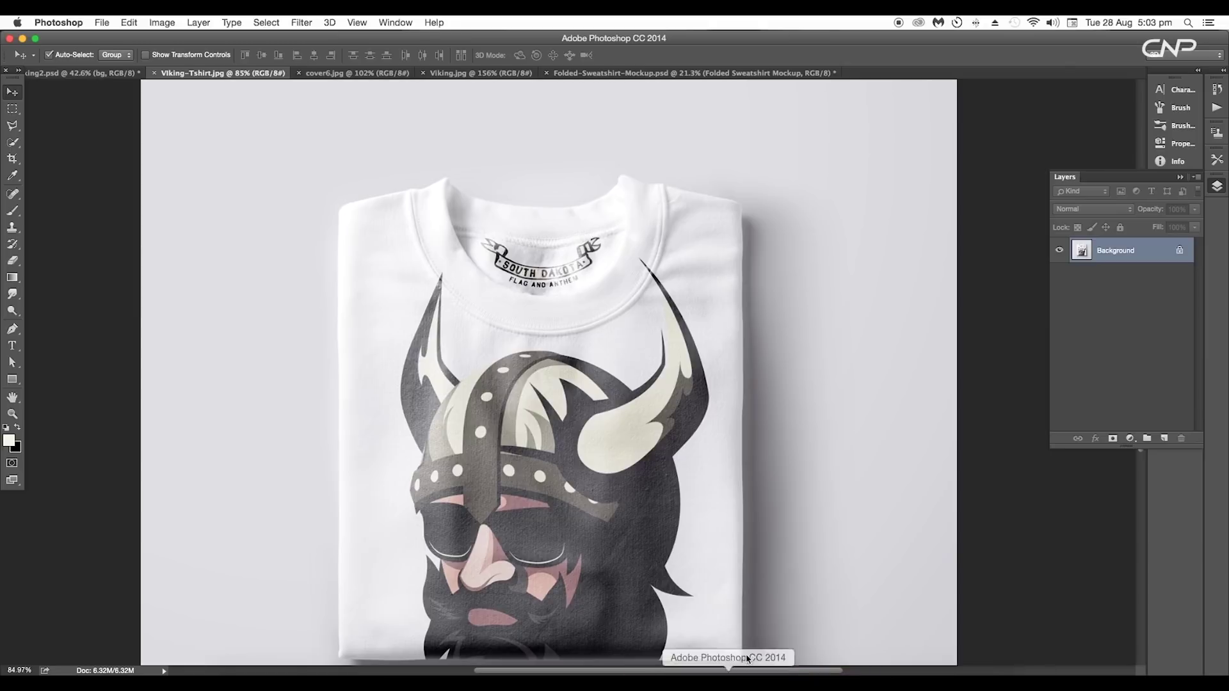
Switch to Illustrator and inspect the finished viking head with the metal-studded helmet in rec.ai.
left_click(670, 666)
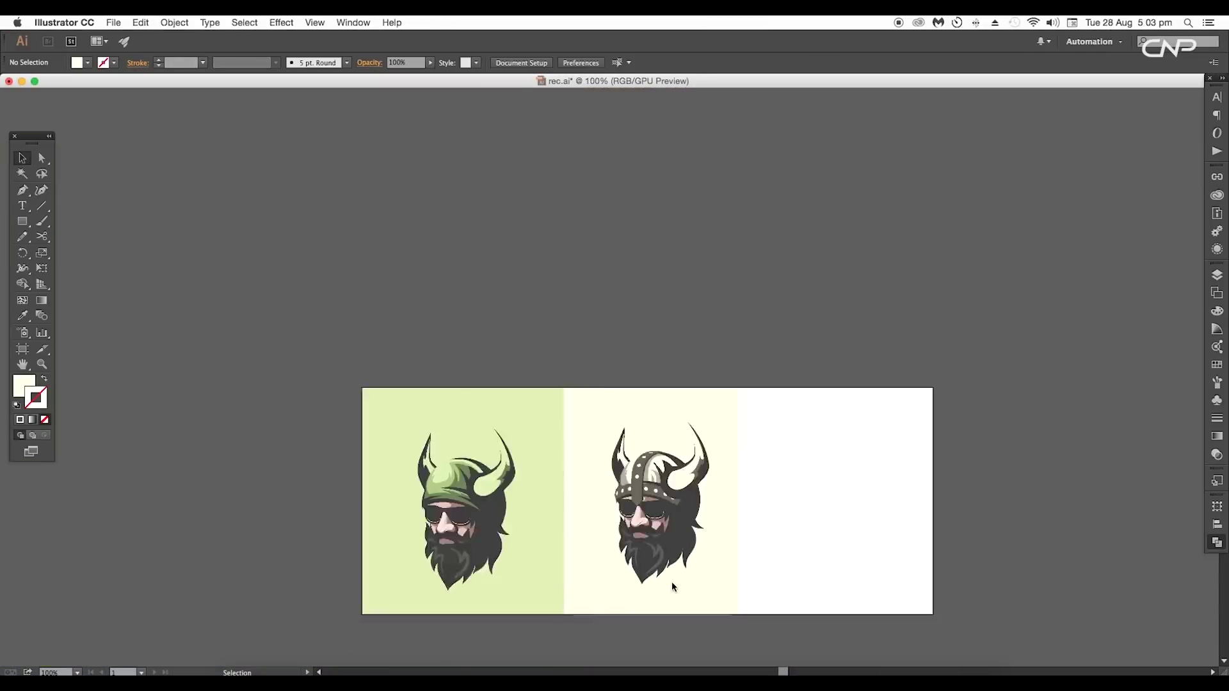
scroll(672, 587, "down", 1)
left_click_drag(694, 554, 651, 389)
scroll(651, 389, "up", 4)
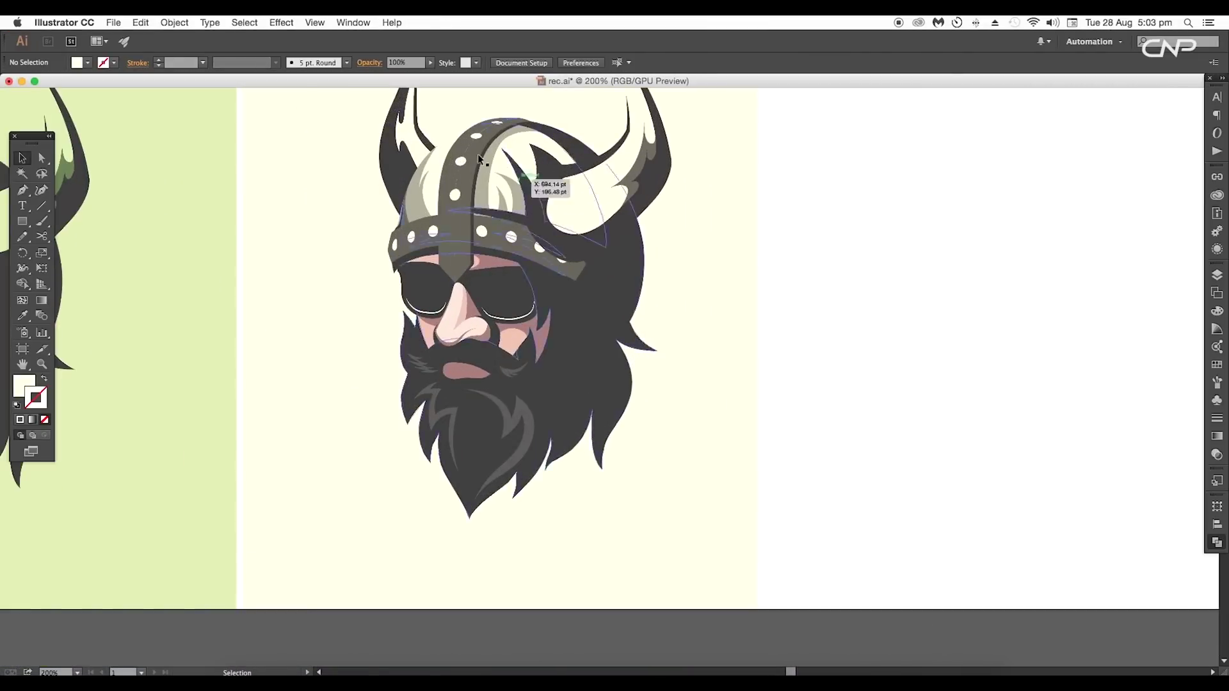
left_click_drag(729, 355, 680, 372)
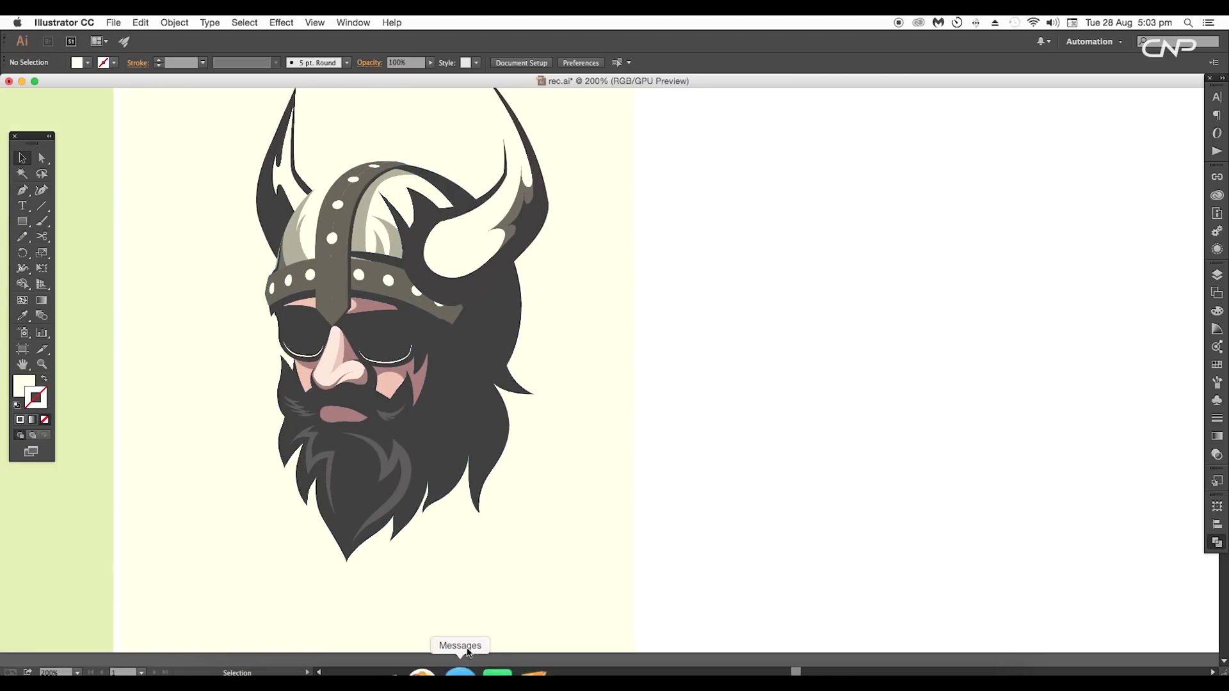
Place Sketch.jpg from the Titans folder onto the blank white area beside the finished viking.
left_click(236, 669)
scroll(218, 320, "down", 10)
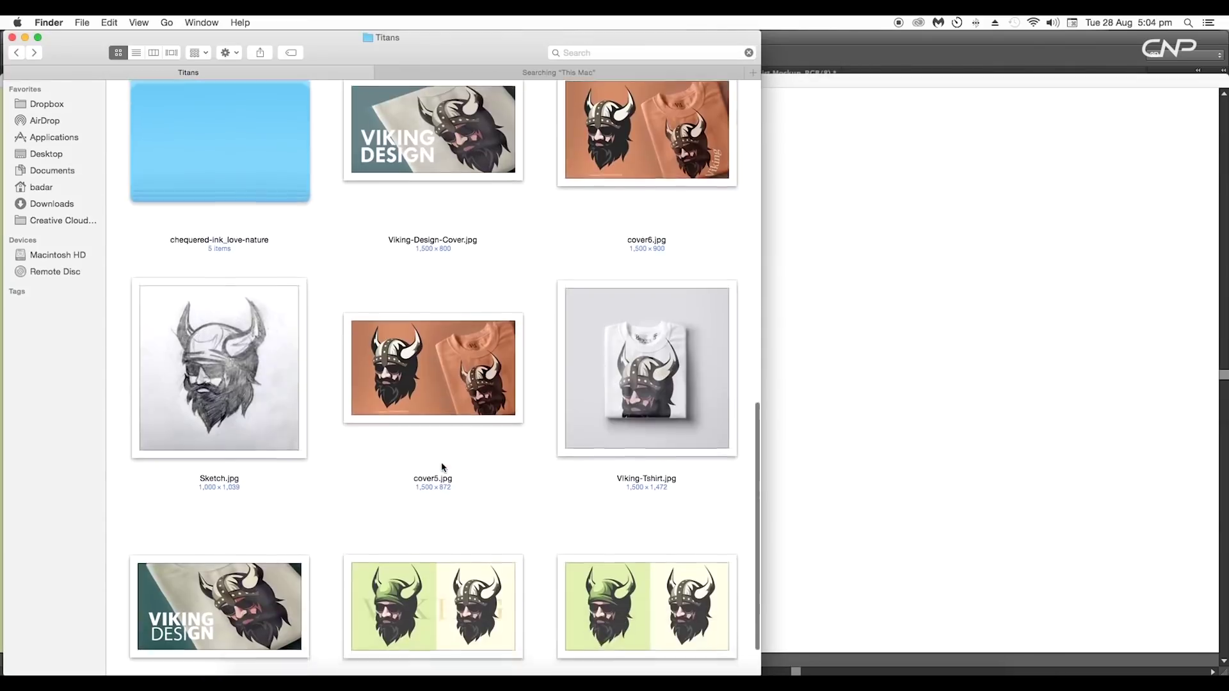
left_click(213, 306)
mouse_move(229, 344)
left_mouse_down()
mouse_move(644, 403)
mouse_move(1050, 398)
mouse_move(993, 184)
mouse_move(897, 299)
left_mouse_up()
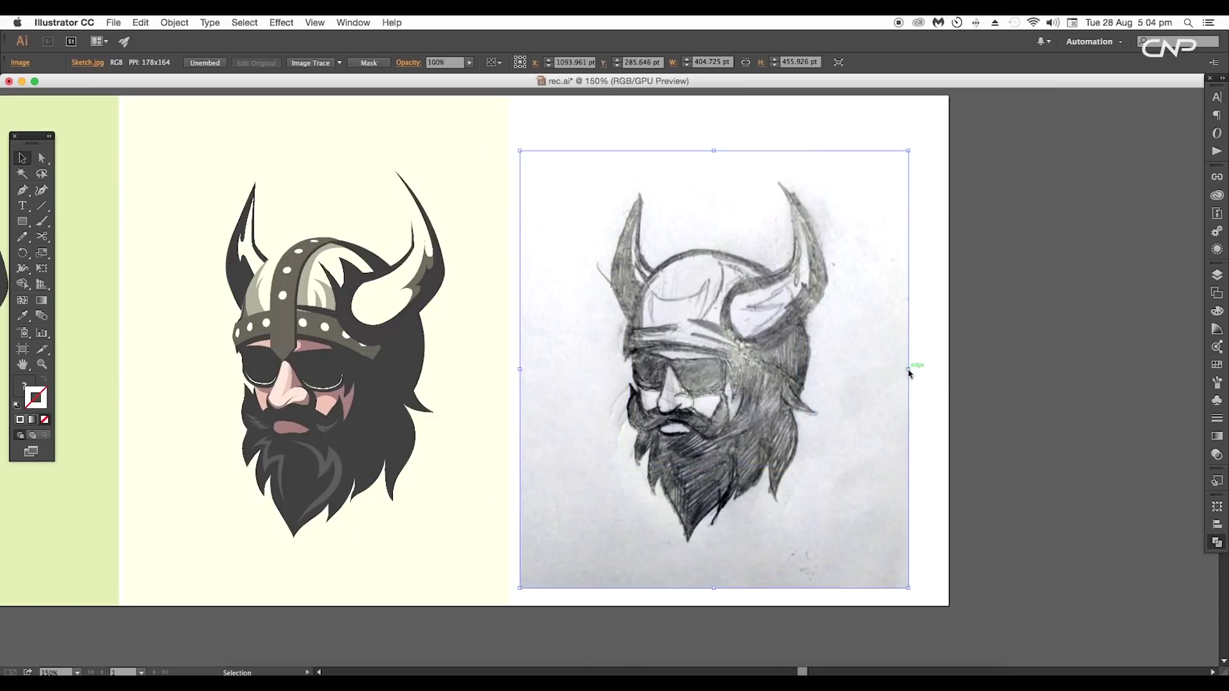
Widen the sketch image to about 409 pt, position it within the white area and deselect it.
left_click_drag(909, 369, 913, 369)
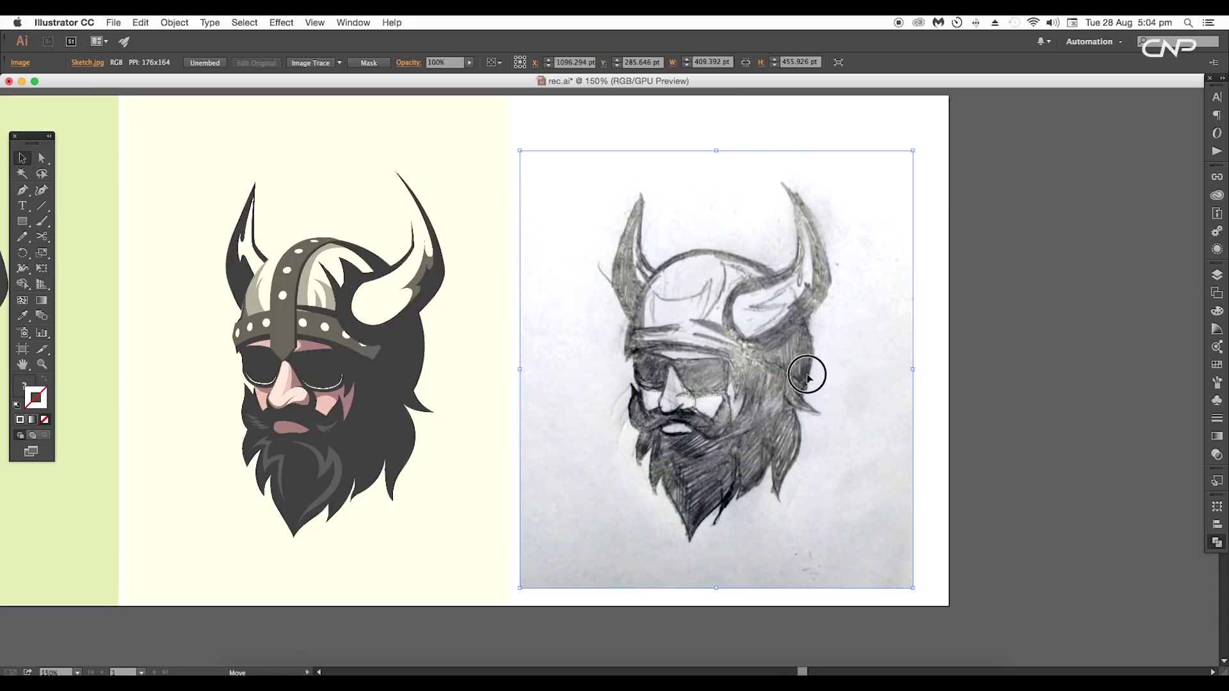
mouse_move(807, 375)
left_mouse_down()
mouse_move(852, 376)
mouse_move(793, 375)
left_mouse_up()
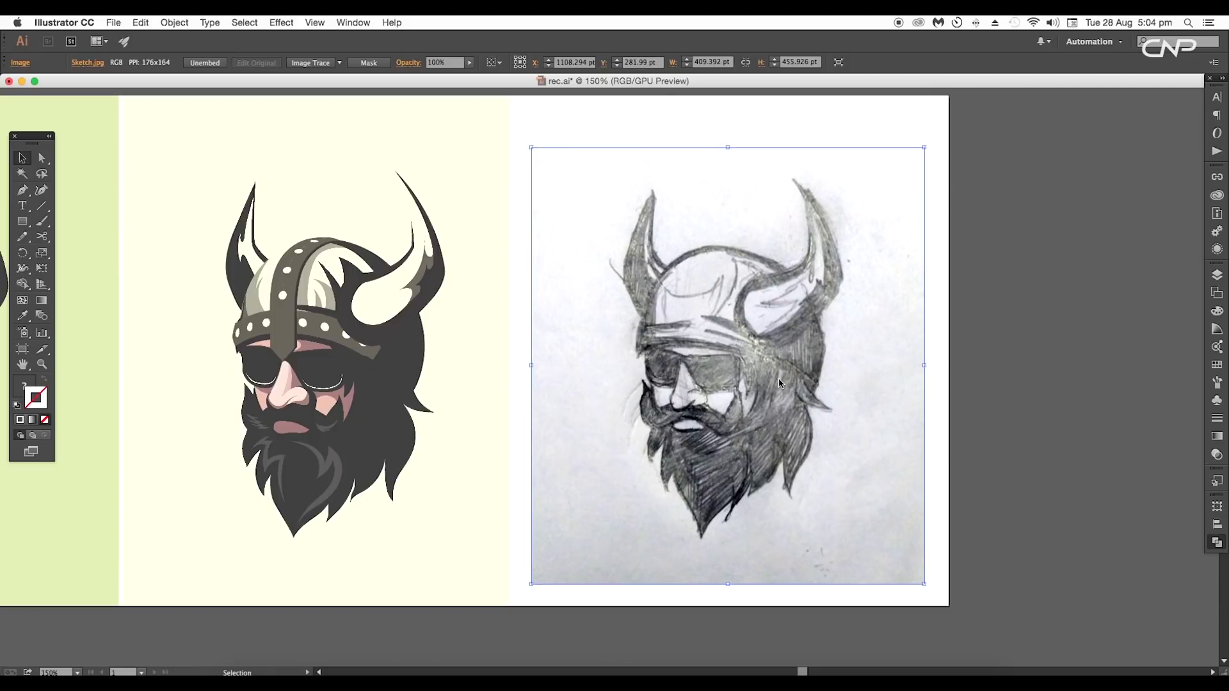
key("super+shift+a")
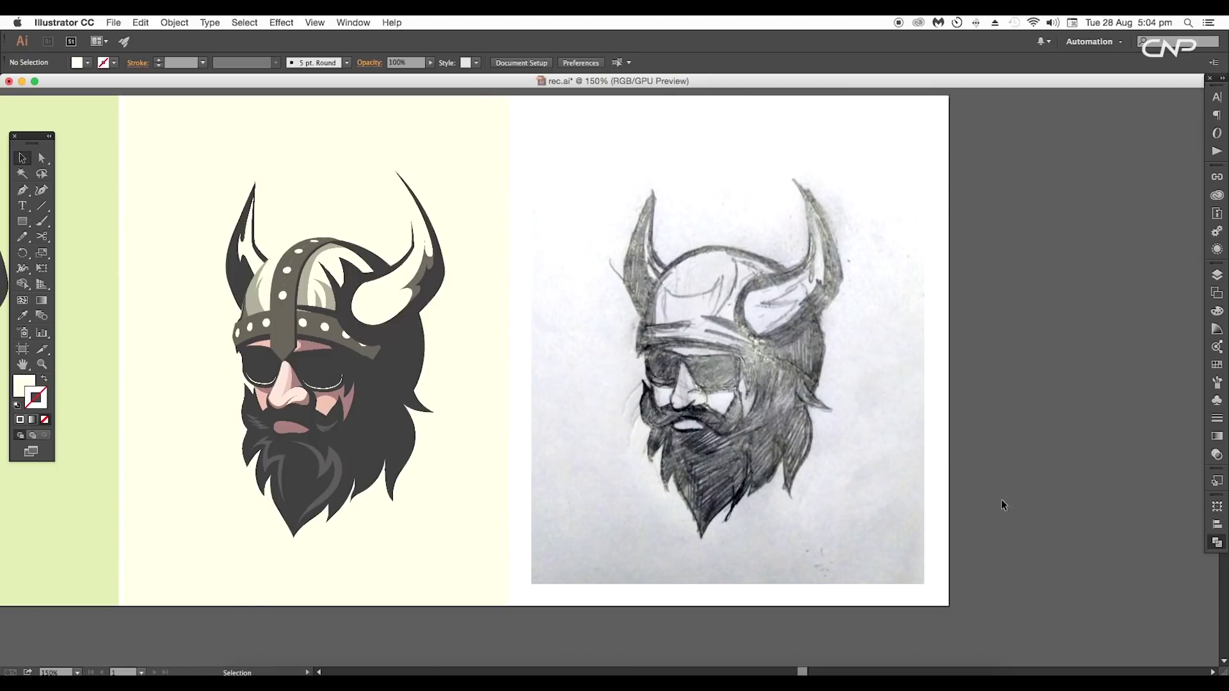
Select the finished viking's dark hair-and-beard group and compare its shape with the pencil sketch.
left_click_drag(703, 292, 736, 257)
key("super+equal")
key("super+equal")
left_click_drag(685, 321, 1003, 340)
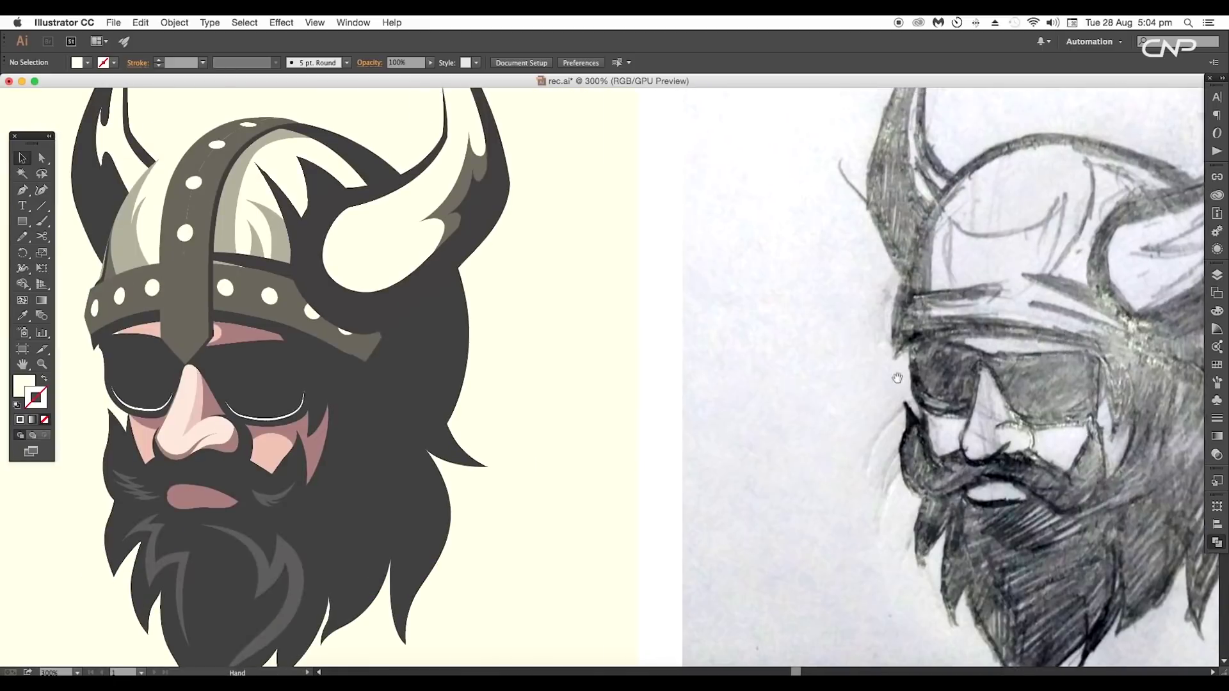
left_click_drag(469, 442, 549, 424)
left_click(382, 277)
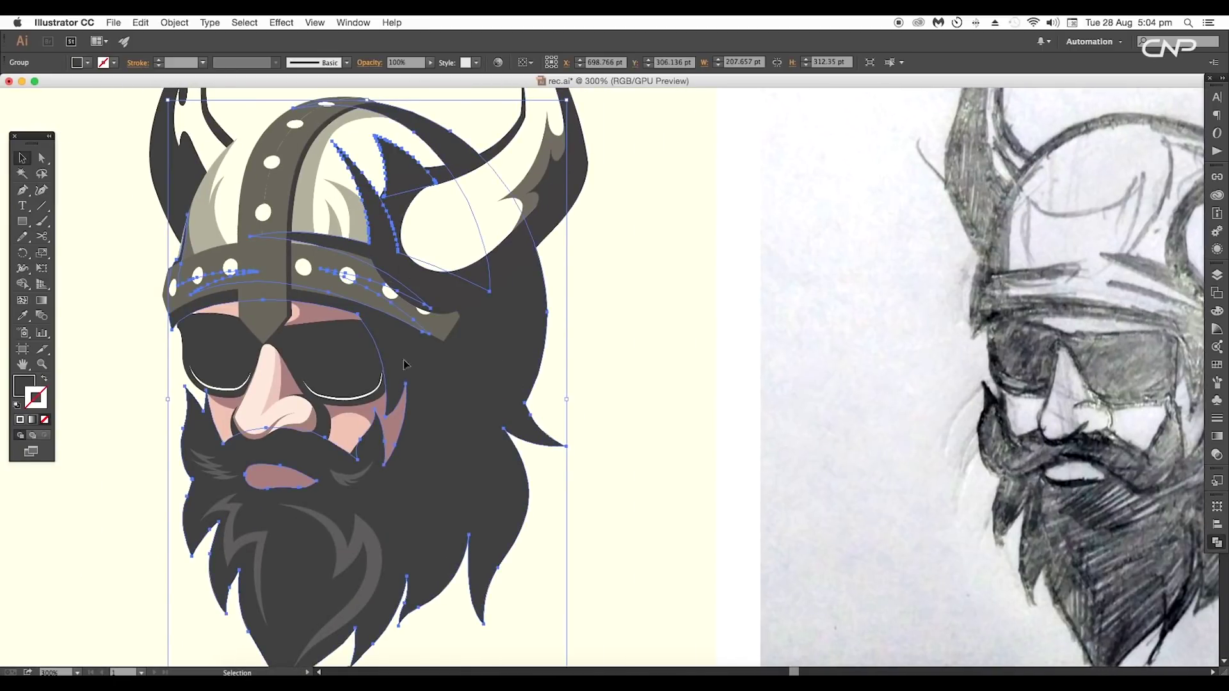
left_click_drag(686, 461, 561, 461)
scroll(762, 467, "right", 5)
scroll(762, 467, "down", 1)
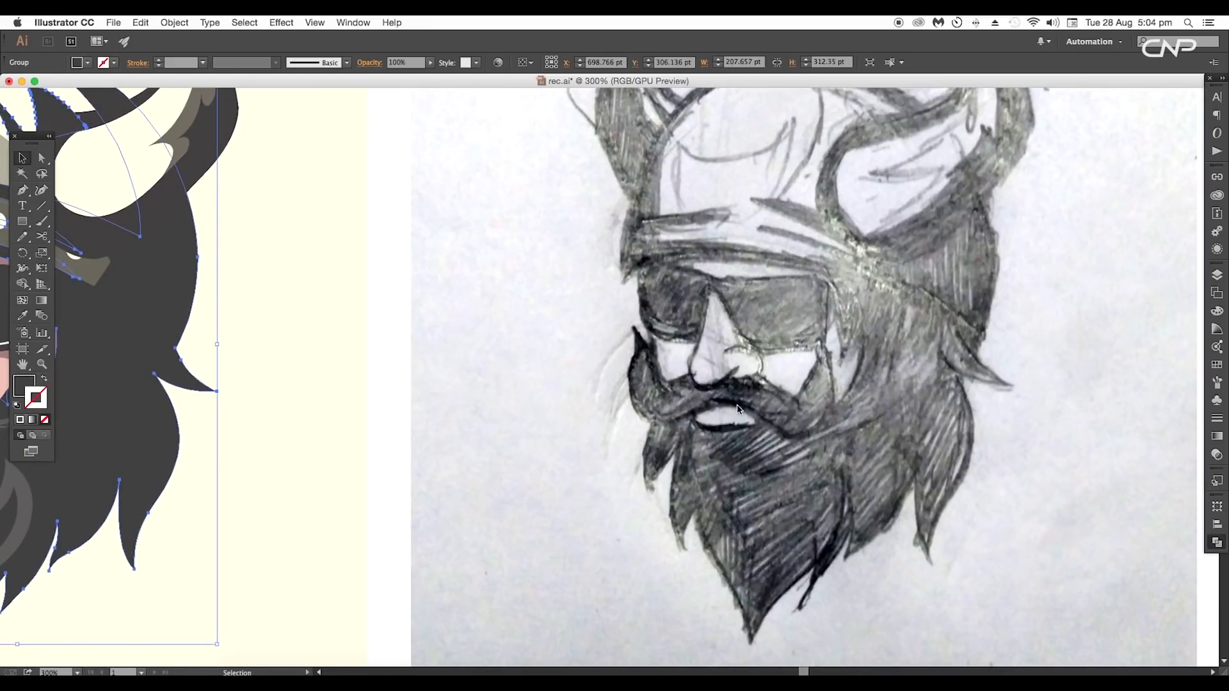
Trace the upper moustache edge from its pointed tip with the Pen tool, using a dark stroke and no fill.
scroll(651, 347, "up", 3)
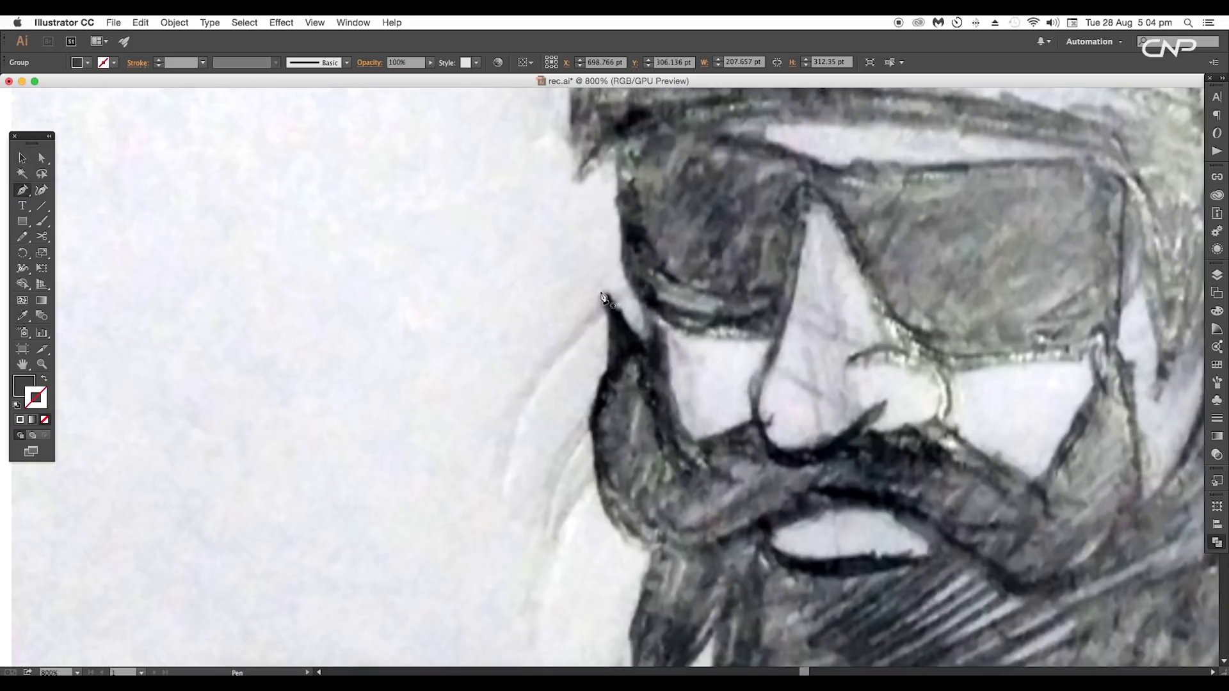
left_click_drag(644, 347, 661, 361)
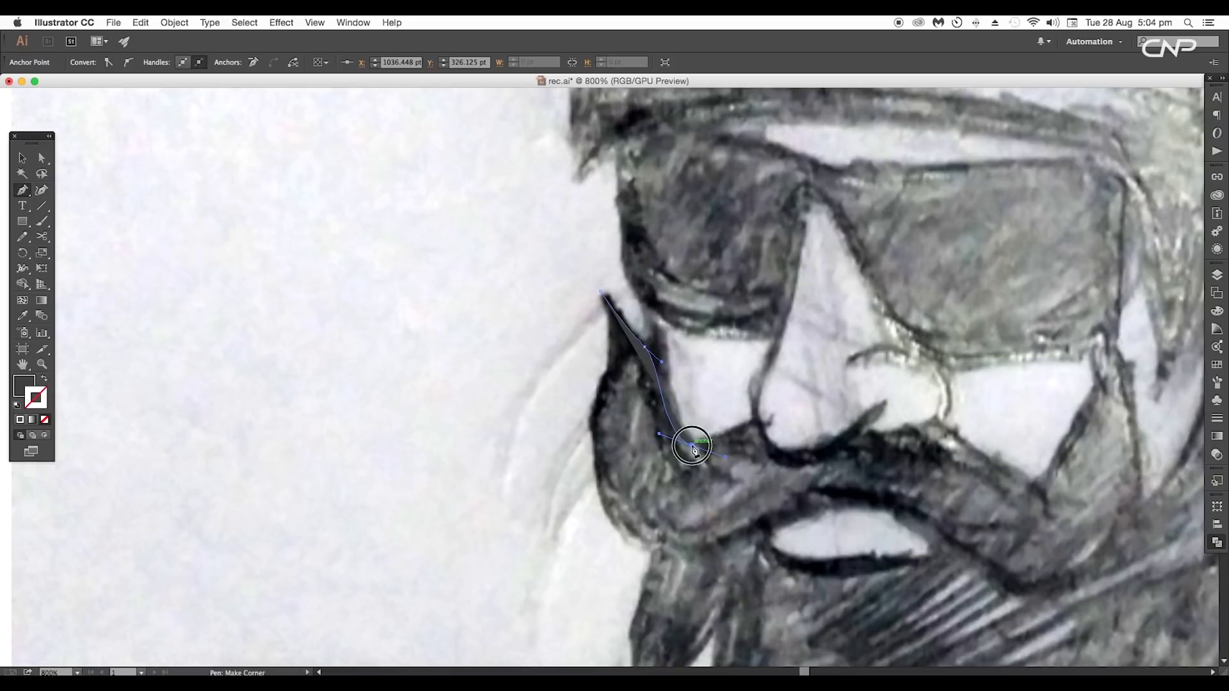
left_click(44, 381)
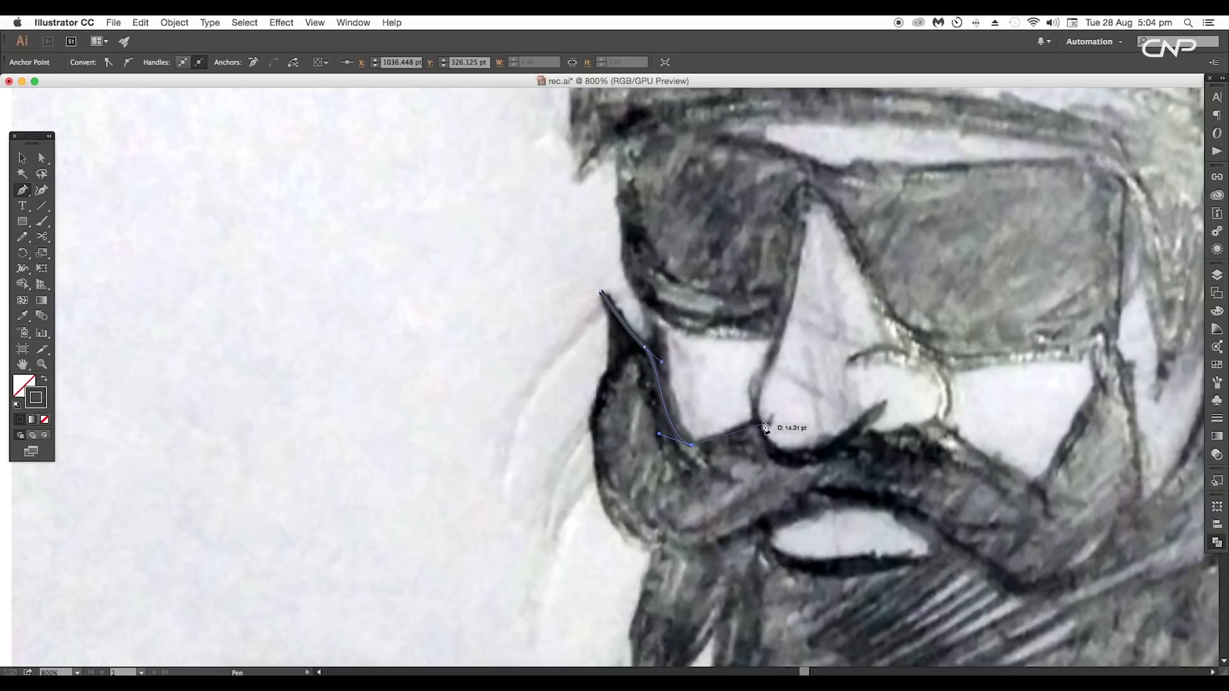
scroll(798, 420, "right", 4)
scroll(797, 421, "down", 1)
left_click_drag(840, 405, 881, 430)
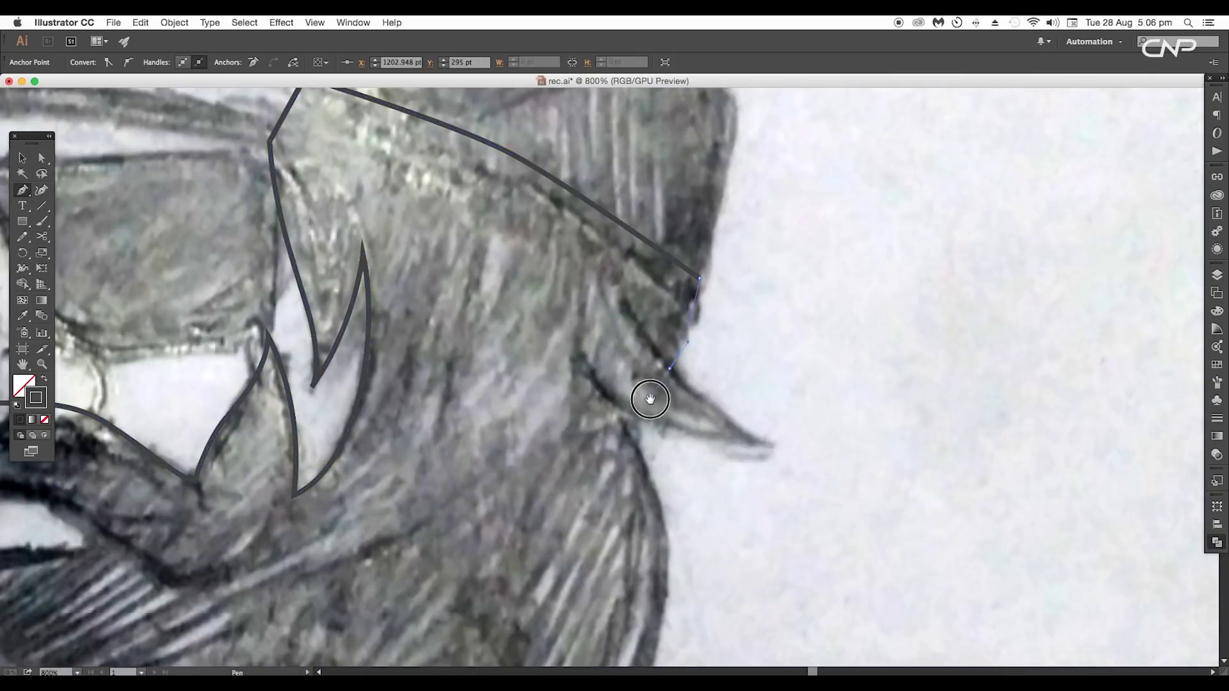
Continue the Pen path around the sketch's hair and beard tufts and back up the moustache to its tip.
scroll(649, 399, "down", 3)
scroll(650, 400, "right", 2)
scroll(491, 241, "down", 4)
left_click(549, 441)
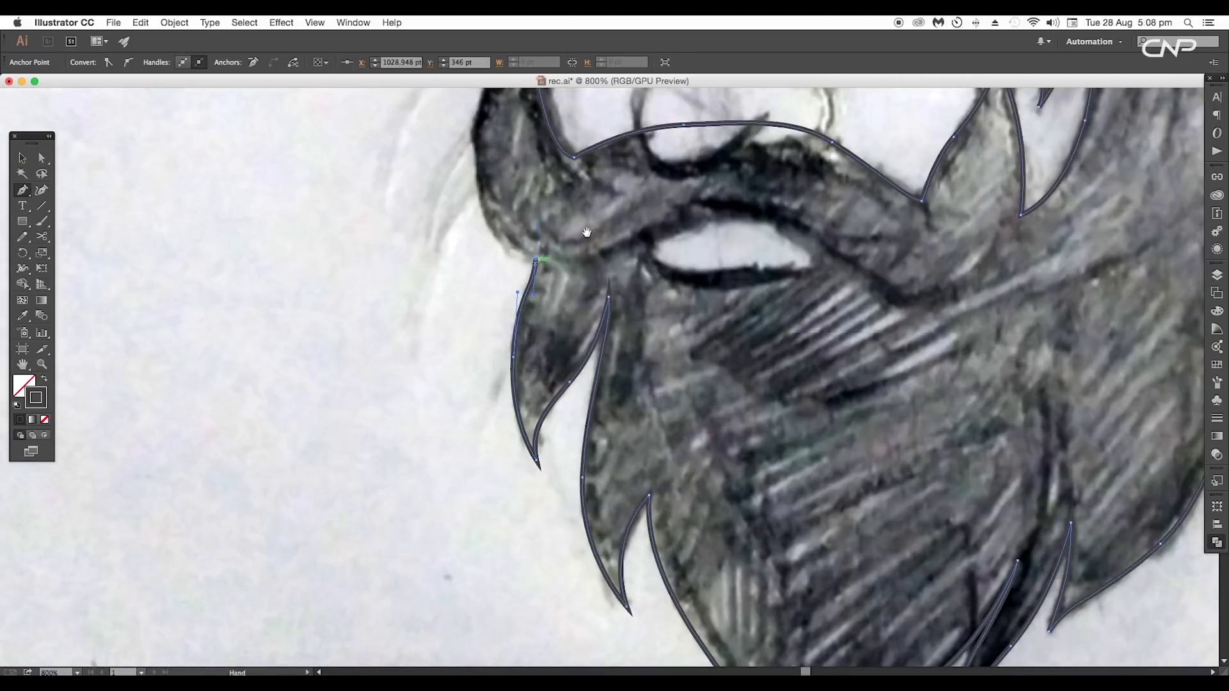
left_click_drag(587, 232, 605, 467)
left_click_drag(496, 430, 483, 362)
left_click_drag(501, 239, 480, 194)
Refine the anchor and handles along the inner edge of the moustache's raised tip to follow the sketch.
scroll(528, 235, "up", 2)
key("a")
left_click(563, 354)
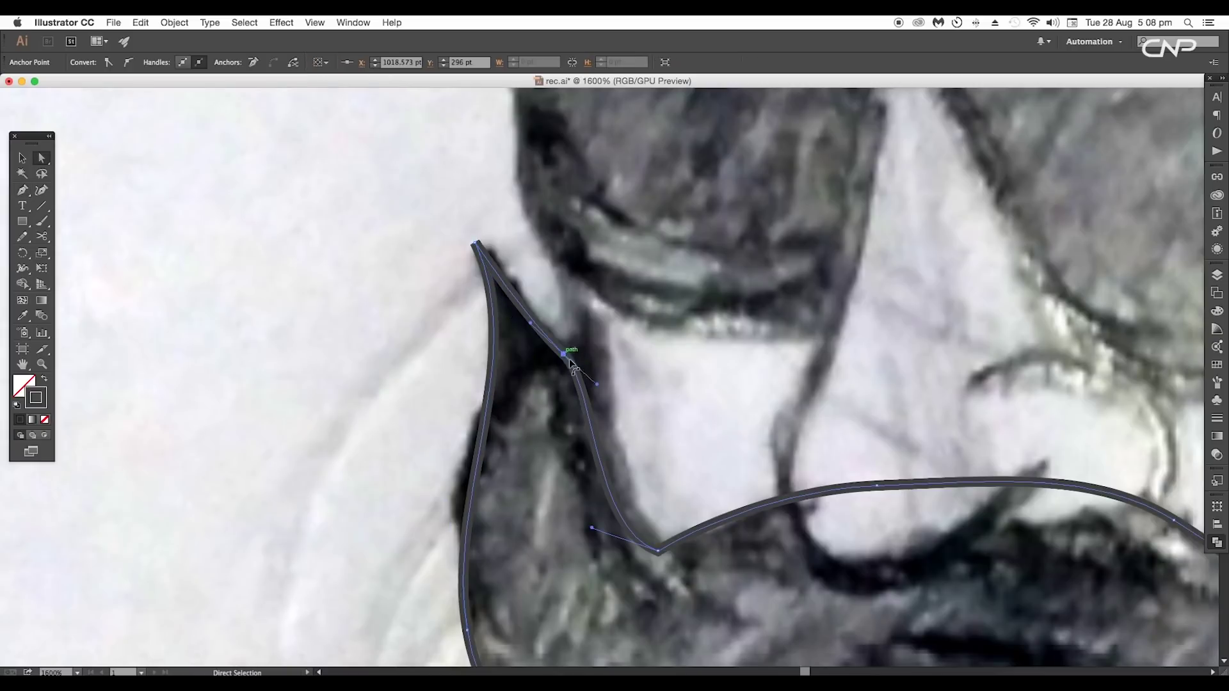
left_click_drag(569, 362, 596, 395)
left_click_drag(597, 439, 595, 440)
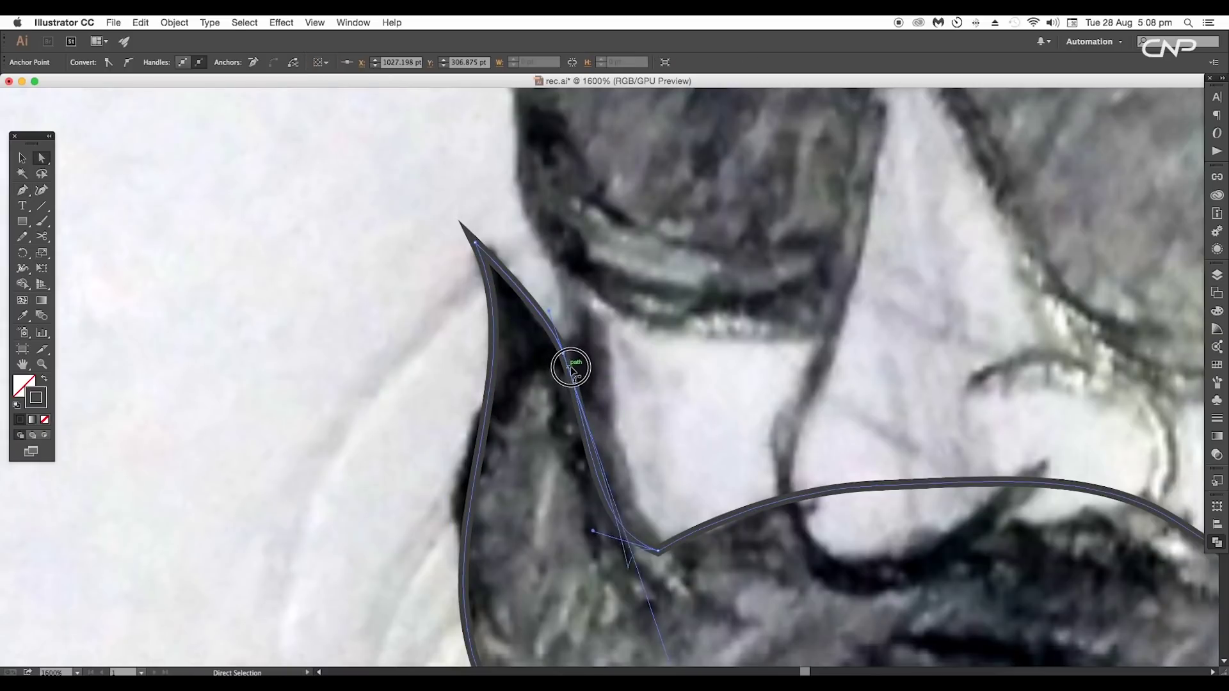
left_click_drag(570, 362, 579, 376)
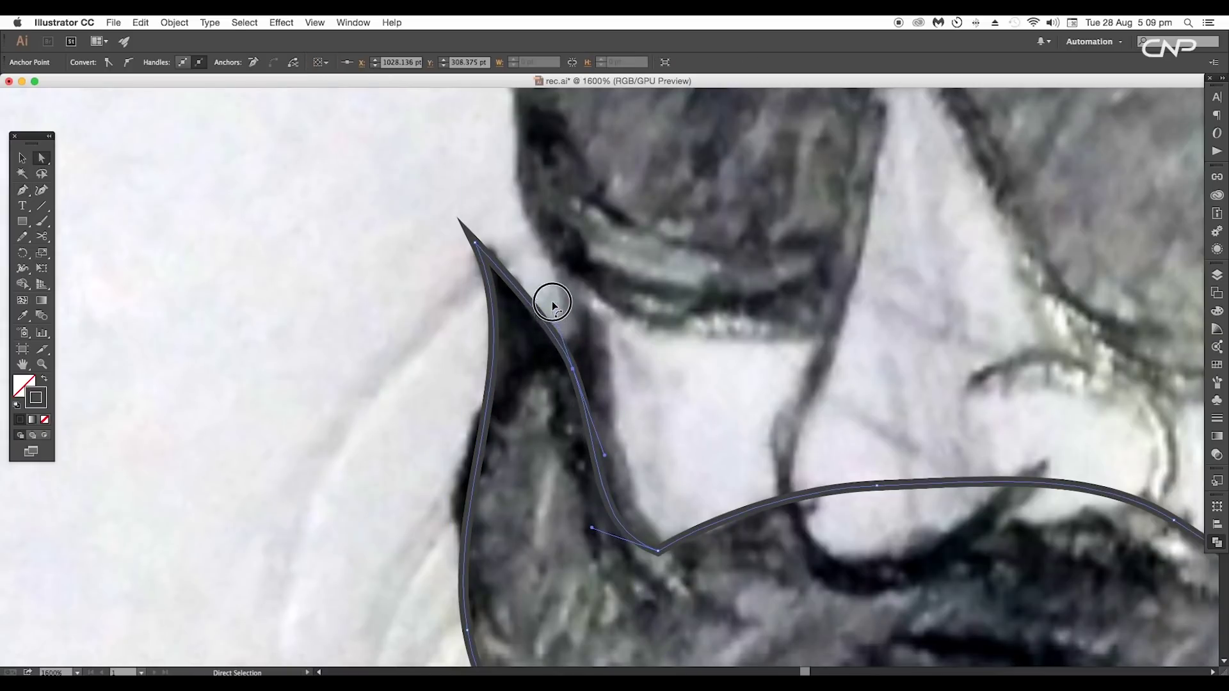
left_click(552, 305)
left_click_drag(559, 332, 551, 307)
left_click_drag(572, 369, 569, 361)
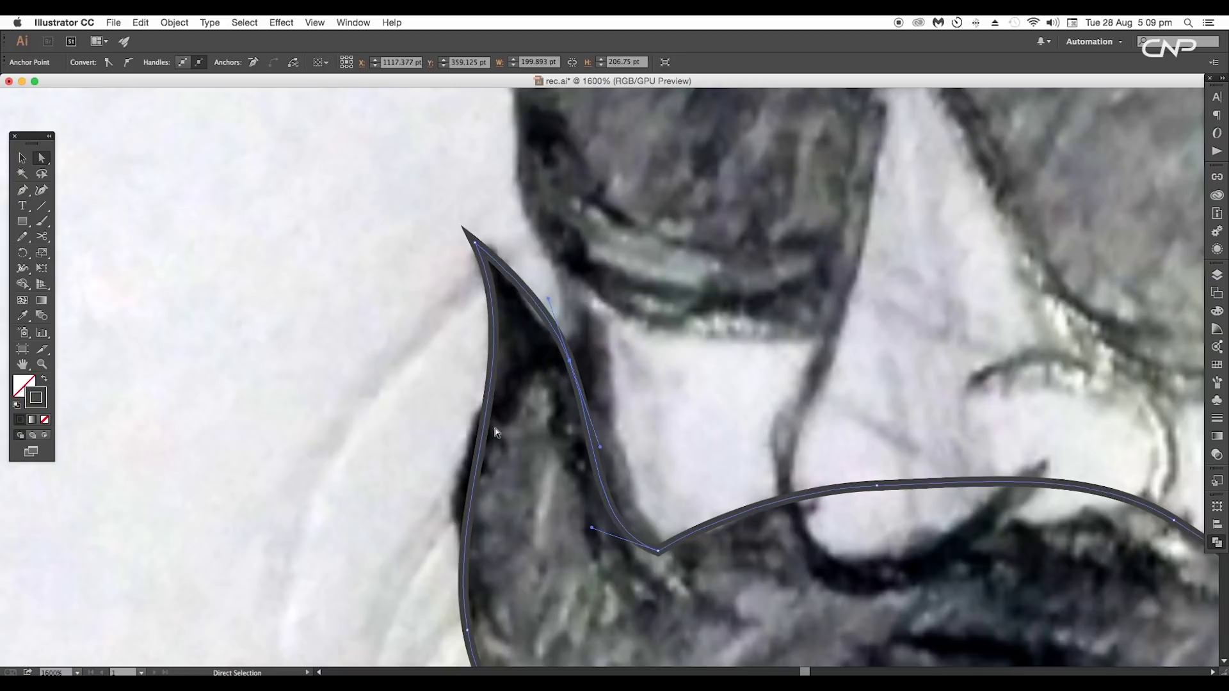
left_click_drag(592, 530, 598, 530)
left_click(401, 458)
Swap the hair-and-beard path's stroke to a solid dark fill and set its opacity to 28%.
scroll(401, 458, "down", 5)
left_click_drag(588, 481, 602, 404)
scroll(602, 404, "up", 1)
key("v")
left_click(841, 354)
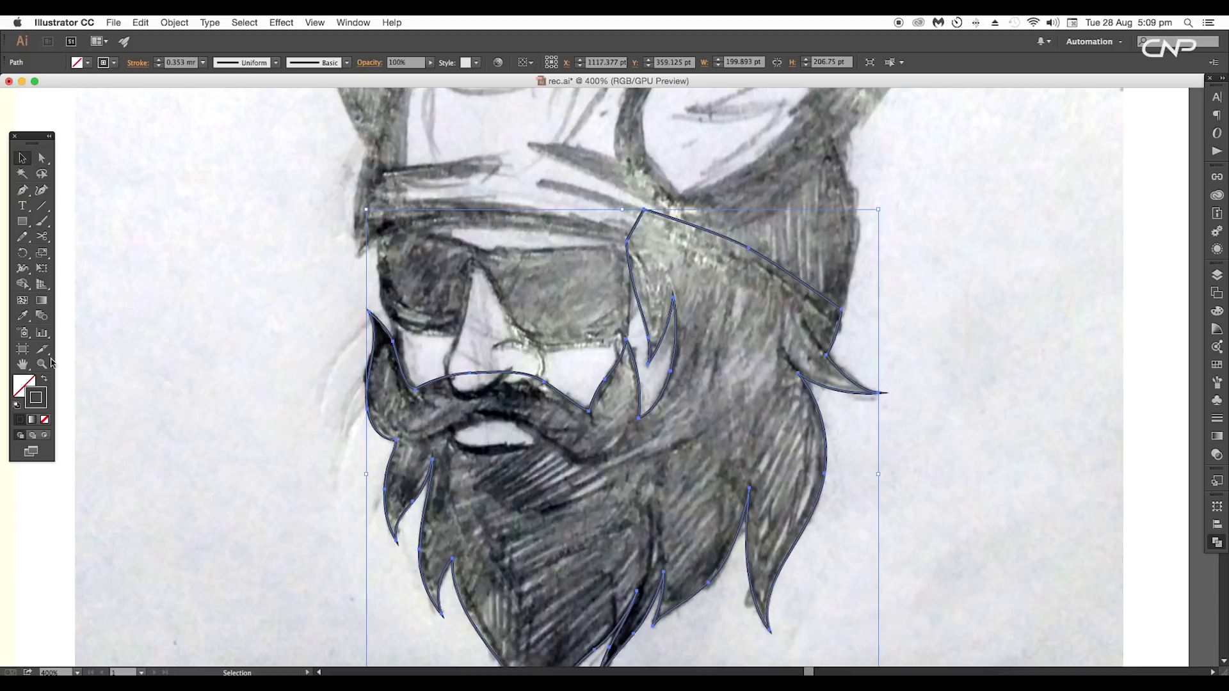
left_click(46, 381)
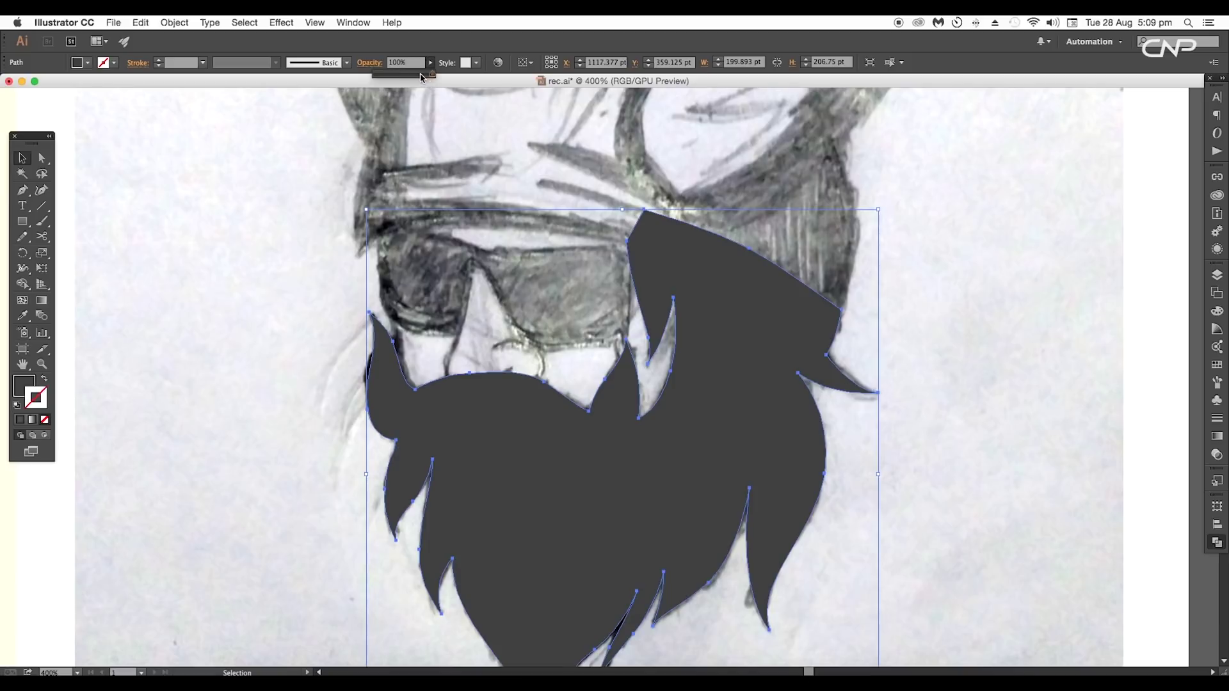
left_click_drag(393, 76, 390, 77)
Trace the mouth opening beneath the moustache as a closed shape with the Pen tool.
scroll(512, 443, "up", 2)
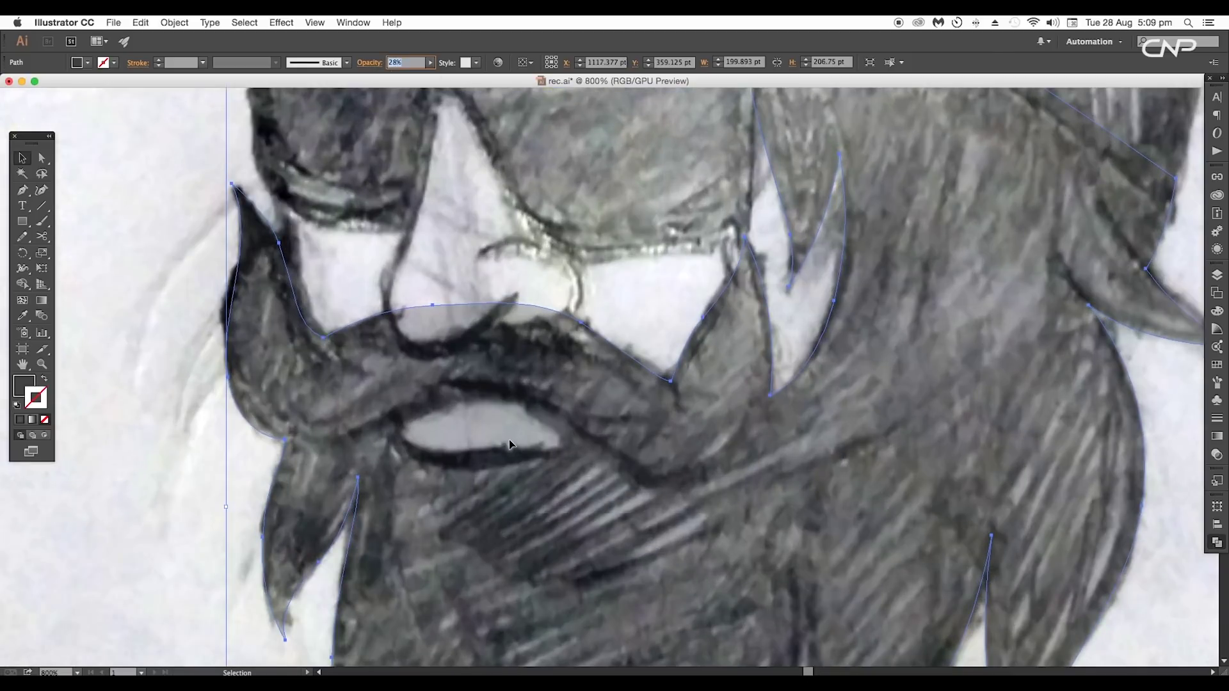
key("p")
left_click(398, 431)
left_click_drag(449, 405, 476, 399)
left_click_drag(556, 430, 588, 469)
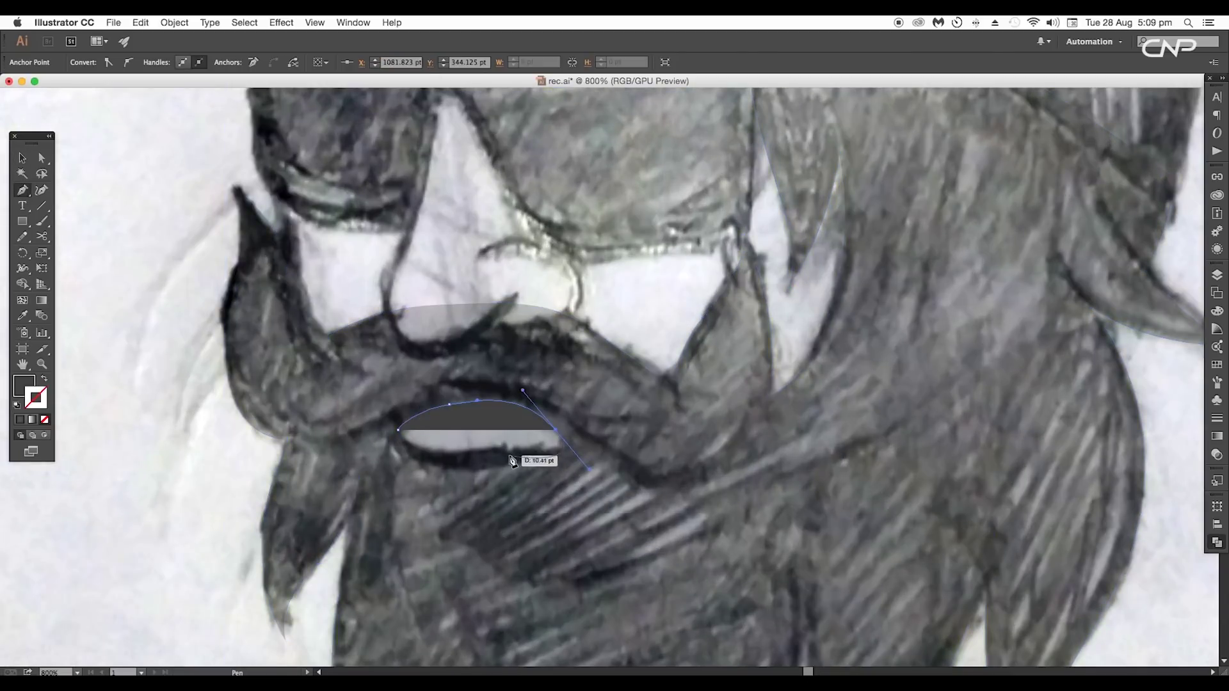
left_click_drag(493, 447, 458, 452)
left_click(399, 426)
Select the mouth shape together with the beard shape and subtract it using Pathfinder's Minus Front.
key("super+minus")
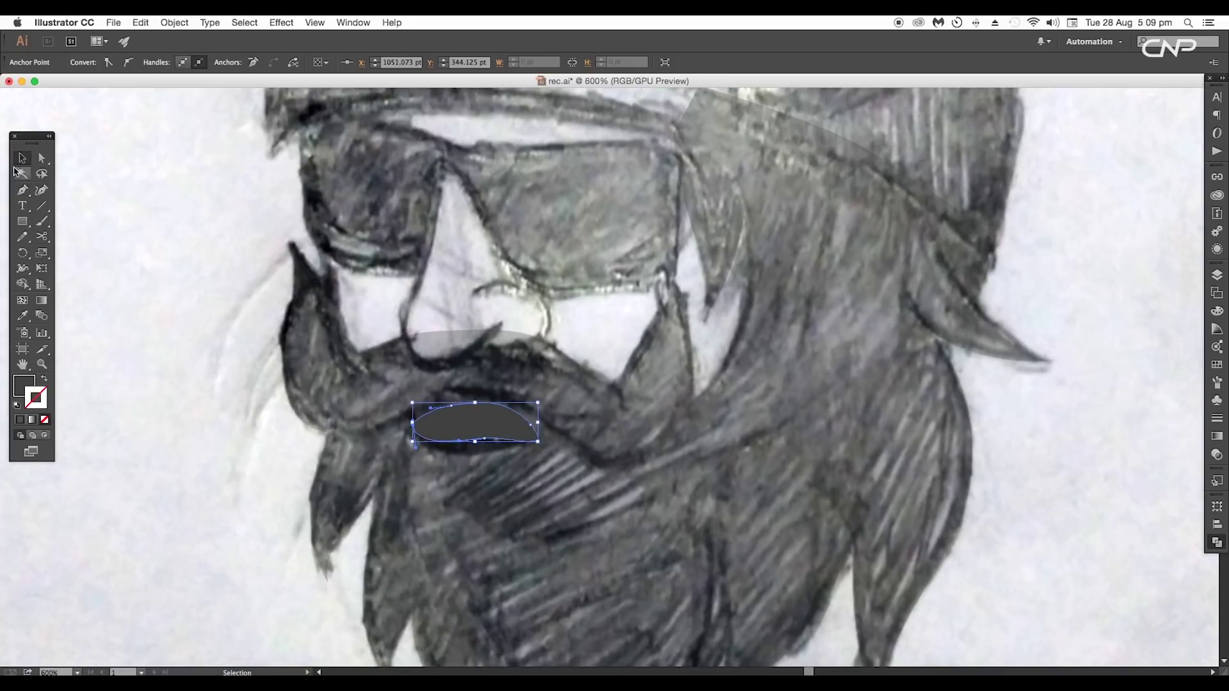
left_click(602, 382)
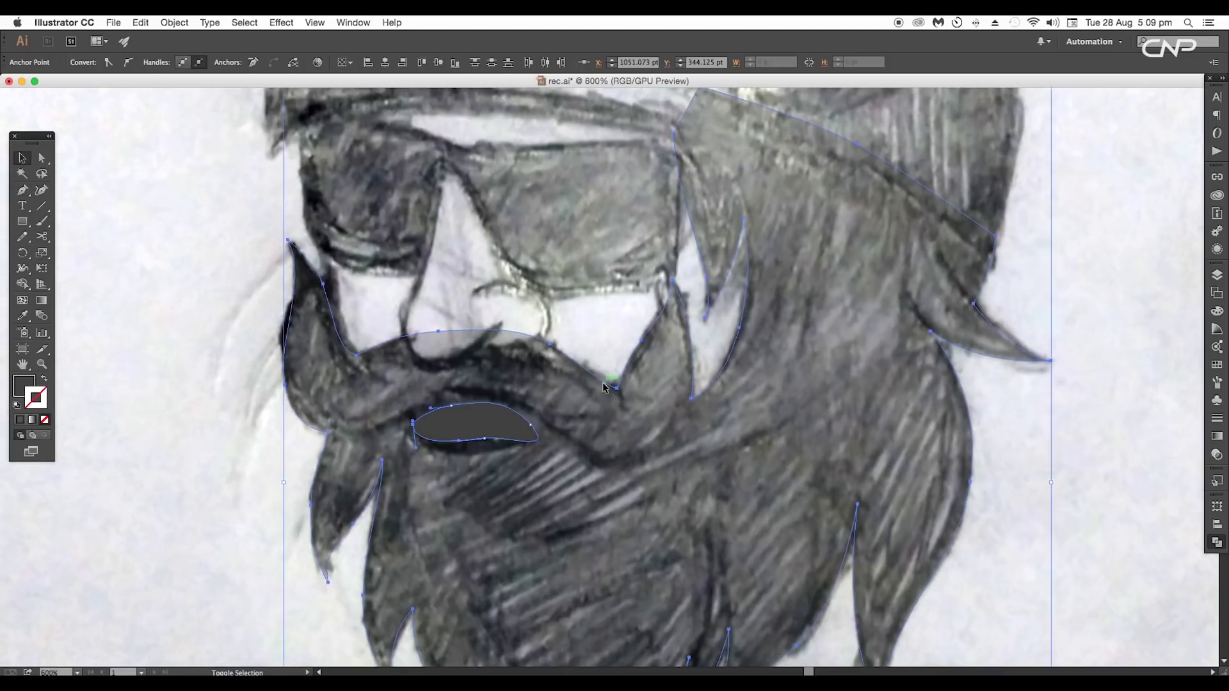
left_click(1215, 542)
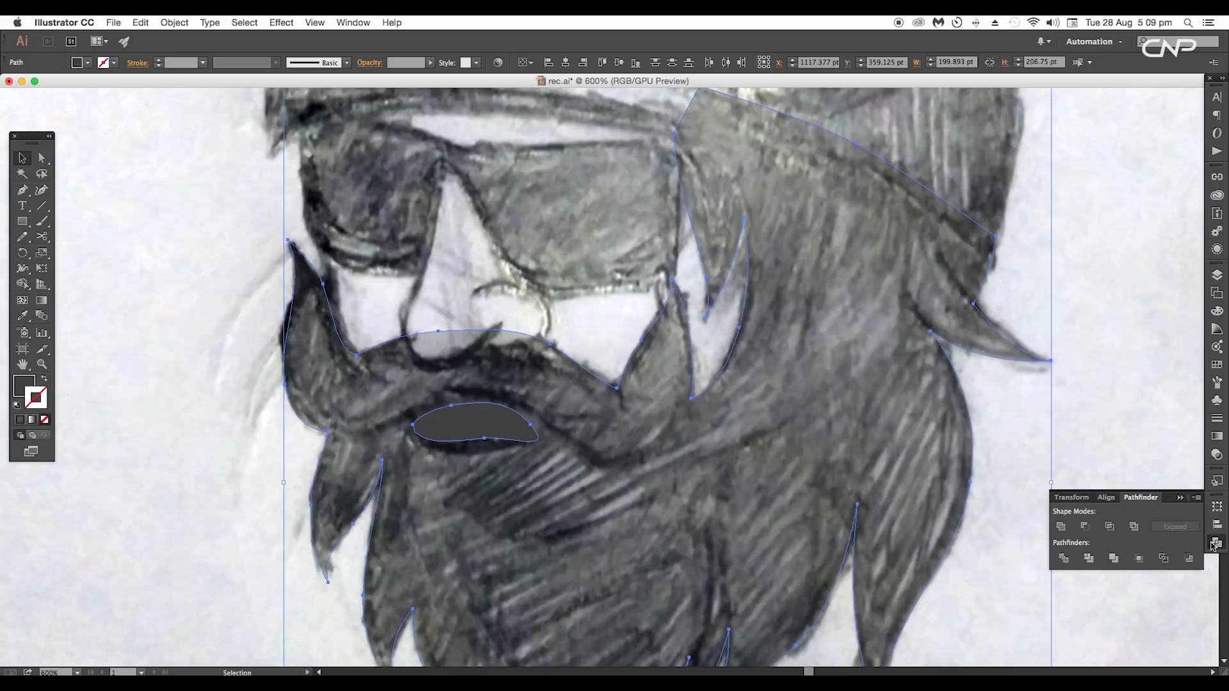
left_click(1085, 526)
key("super+minus")
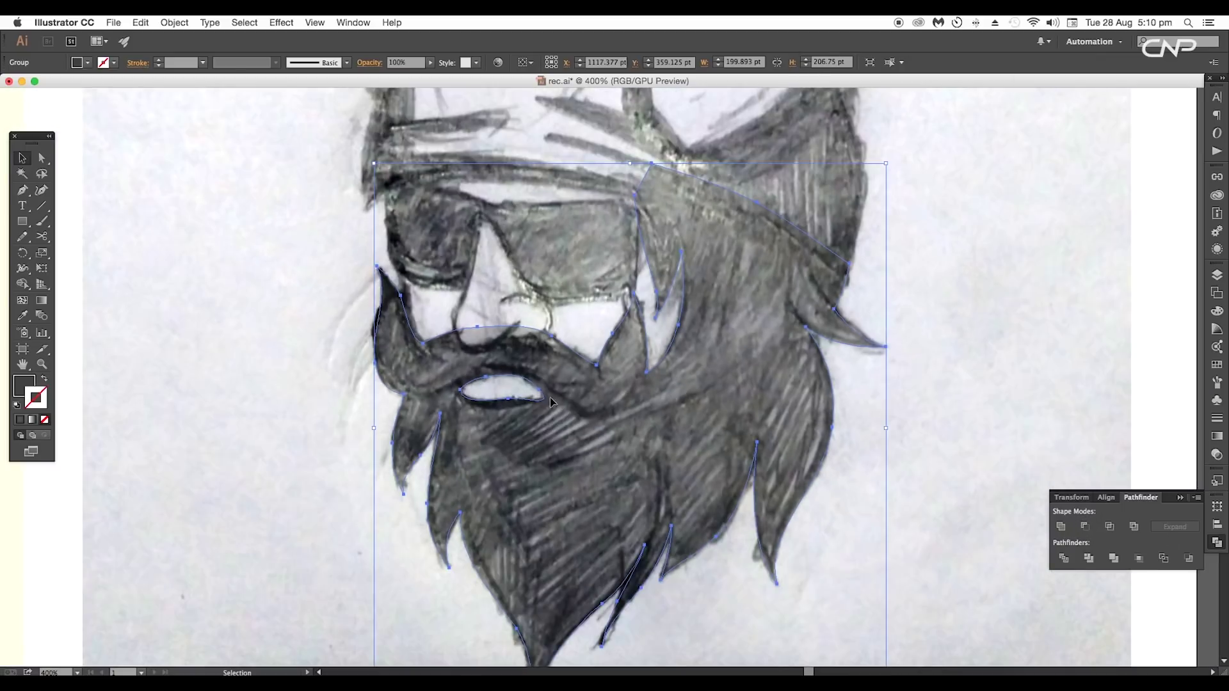
Adjust the anchors and handles of the mouth cutout so its outline fits the sketched lips.
scroll(531, 403, "up", 5)
left_click(42, 163)
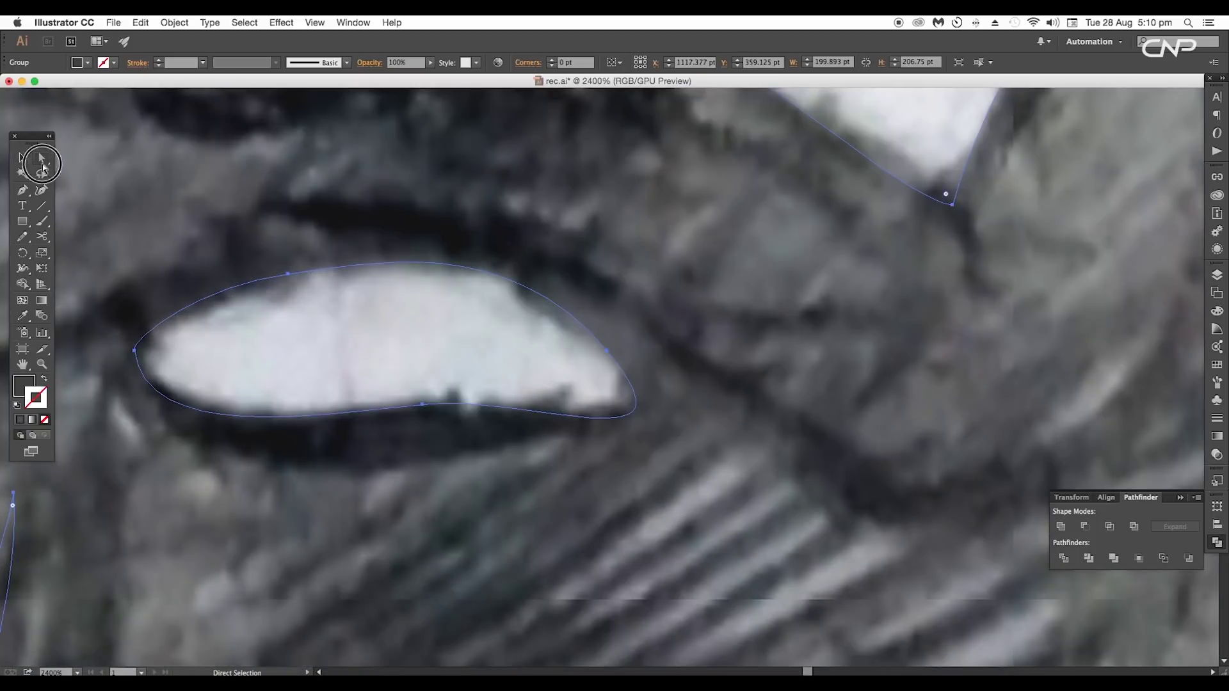
left_click_drag(415, 358, 546, 398)
left_click_drag(552, 447, 547, 450)
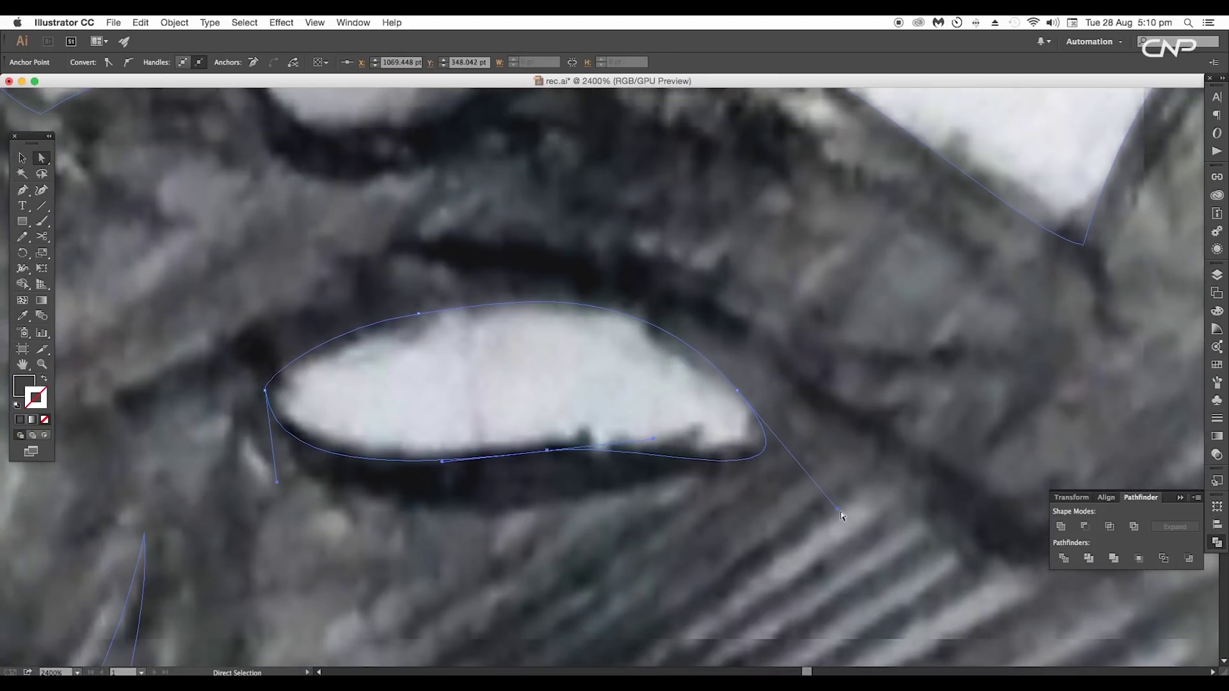
left_click_drag(828, 504, 827, 502)
left_click(422, 311)
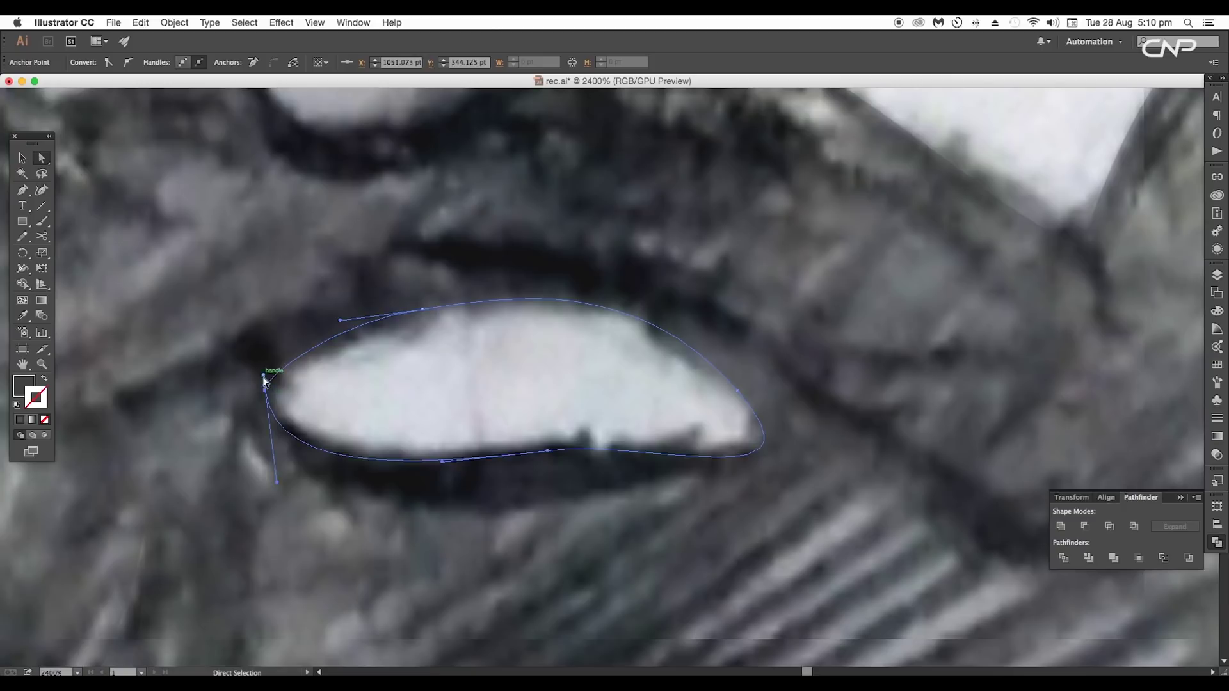
left_click_drag(264, 376, 264, 364)
left_click_drag(265, 389, 270, 394)
left_click_drag(270, 487, 270, 467)
left_click_drag(435, 467, 436, 466)
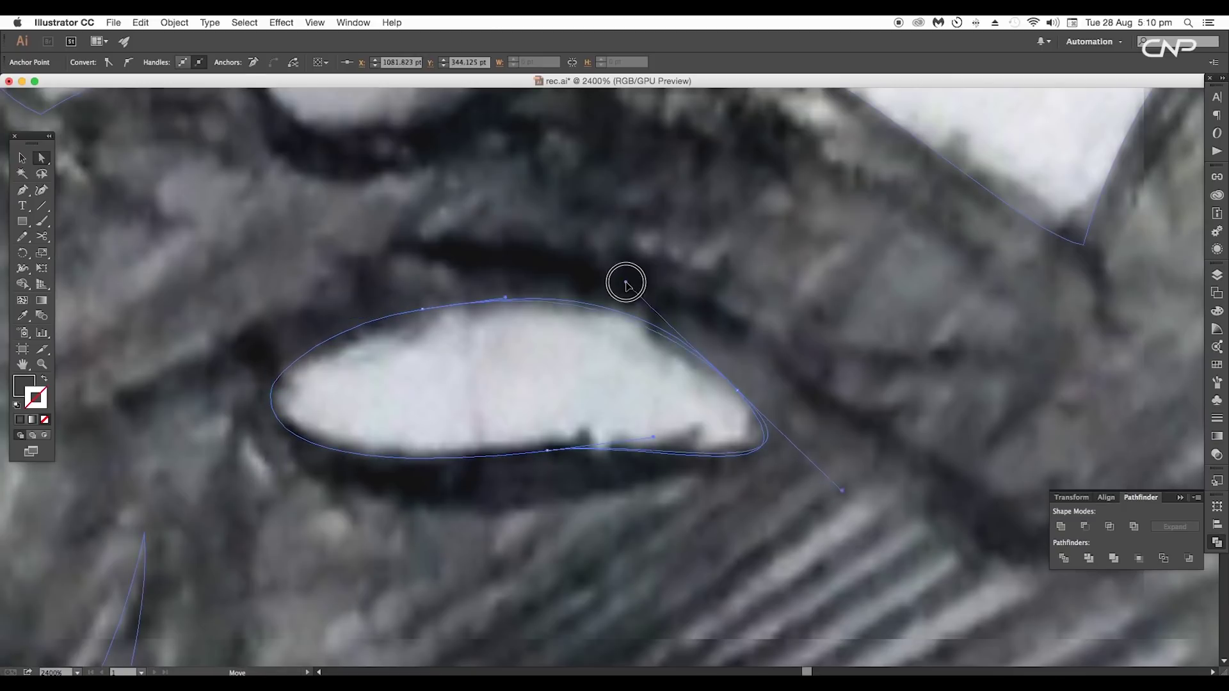
Compare the finished viking's dark hair-and-beard group with the newly traced one by selecting each.
scroll(751, 370, "down", 8)
key("v")
left_click(640, 384)
left_click(488, 396)
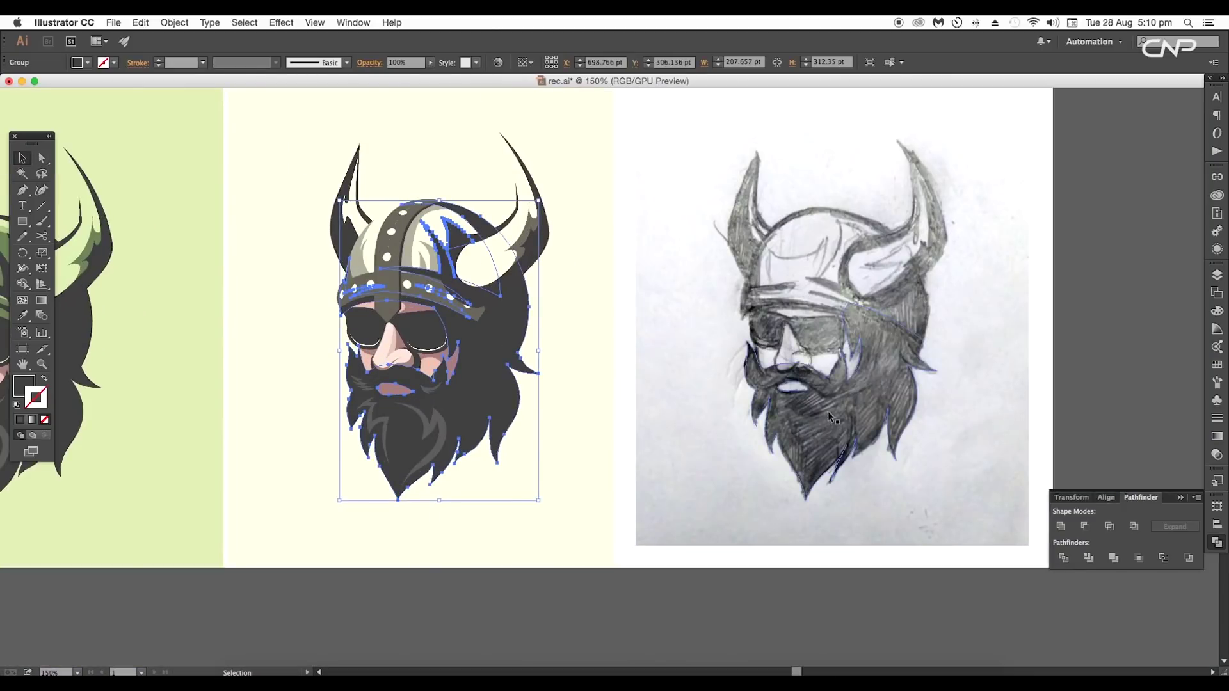
left_click(828, 419)
Start the helmet outline with the Pen tool at the brim's front corner and trace up over the dome.
left_click_drag(827, 416, 721, 453)
key("super+plus")
key("super+plus")
key("p")
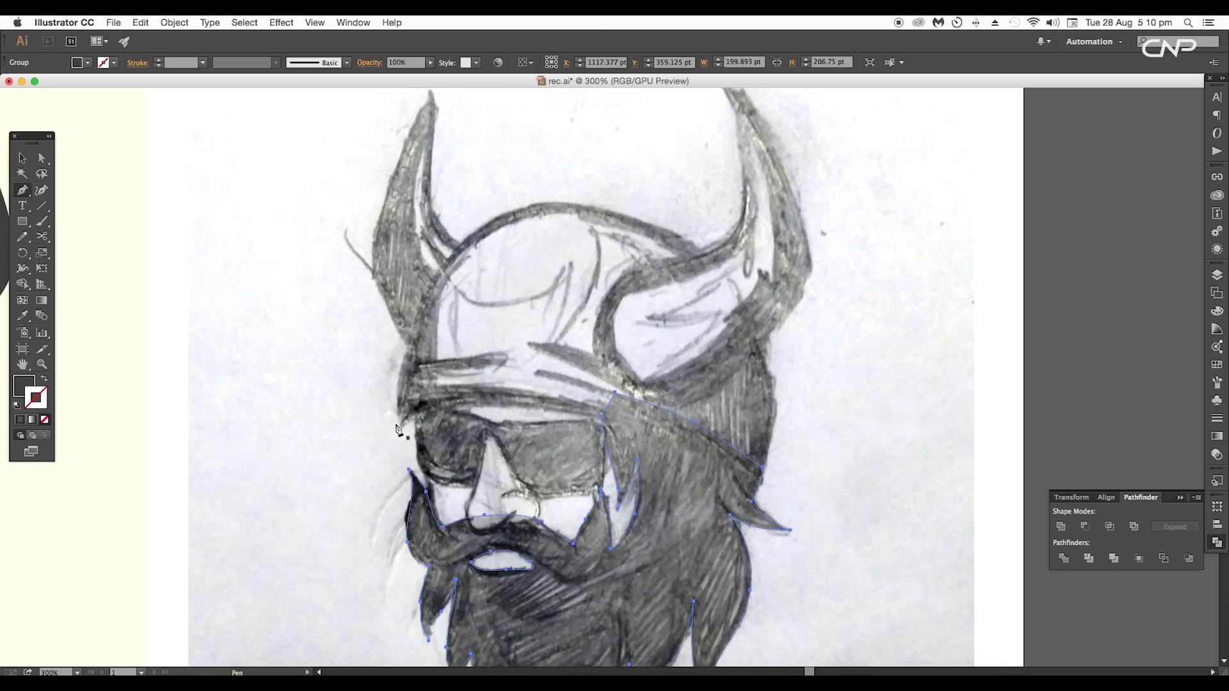
left_click(399, 430)
key("super+plus")
left_click_drag(399, 430, 422, 496)
left_click_drag(355, 435, 366, 403)
left_click_drag(409, 299, 443, 252)
mouse_move(593, 216)
left_mouse_down()
mouse_move(491, 264)
mouse_move(582, 275)
left_mouse_up()
left_click_drag(582, 275, 516, 213)
Swap the helmet path to a stroke without fill, then trace down the back and along the brim to its start.
left_click(44, 378)
left_click_drag(625, 366, 672, 484)
left_click(645, 442)
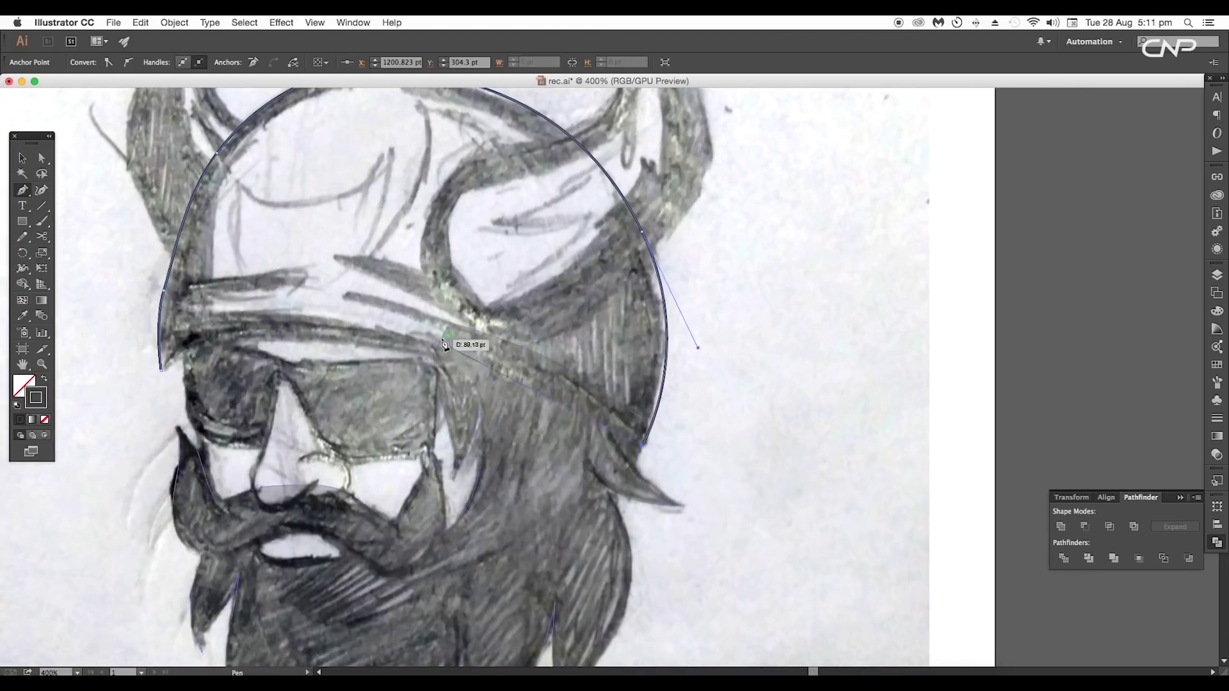
left_click_drag(406, 341, 304, 332)
mouse_move(240, 328)
left_mouse_down()
mouse_move(212, 351)
mouse_move(204, 380)
left_mouse_up()
Adjust the curve handles along the helmet's lower brim edge to follow the sketch.
key("super+equal")
key("super+equal")
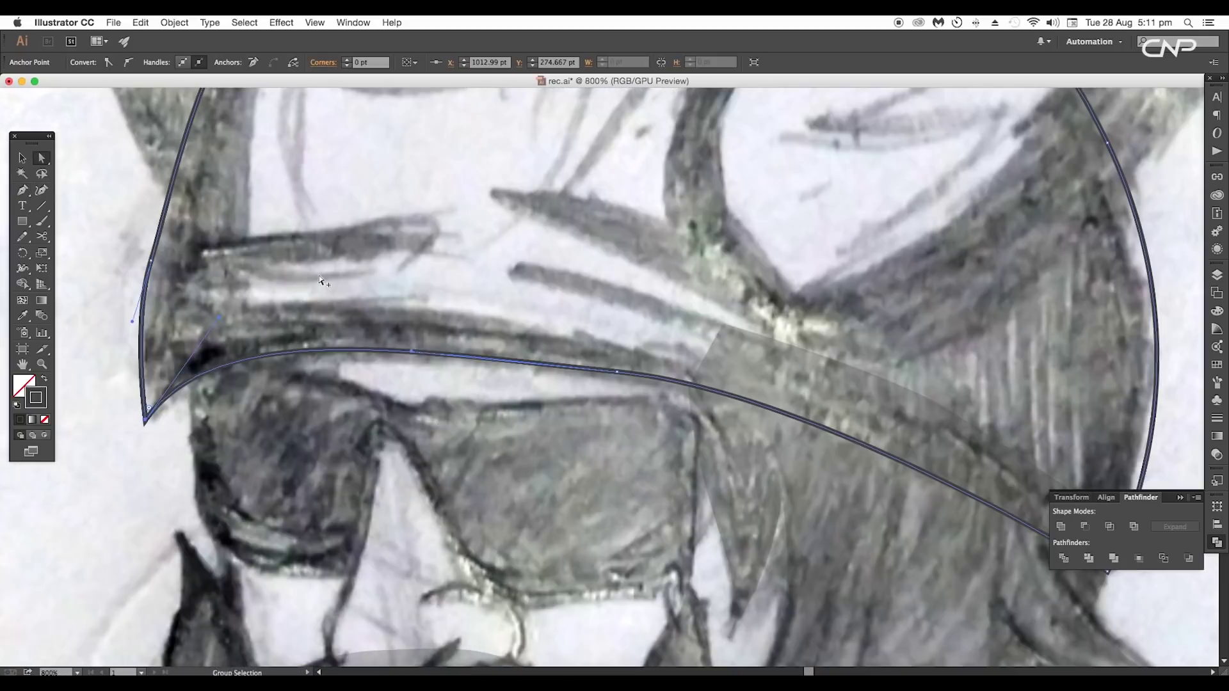
left_click(618, 371)
scroll(448, 352, "right", 5)
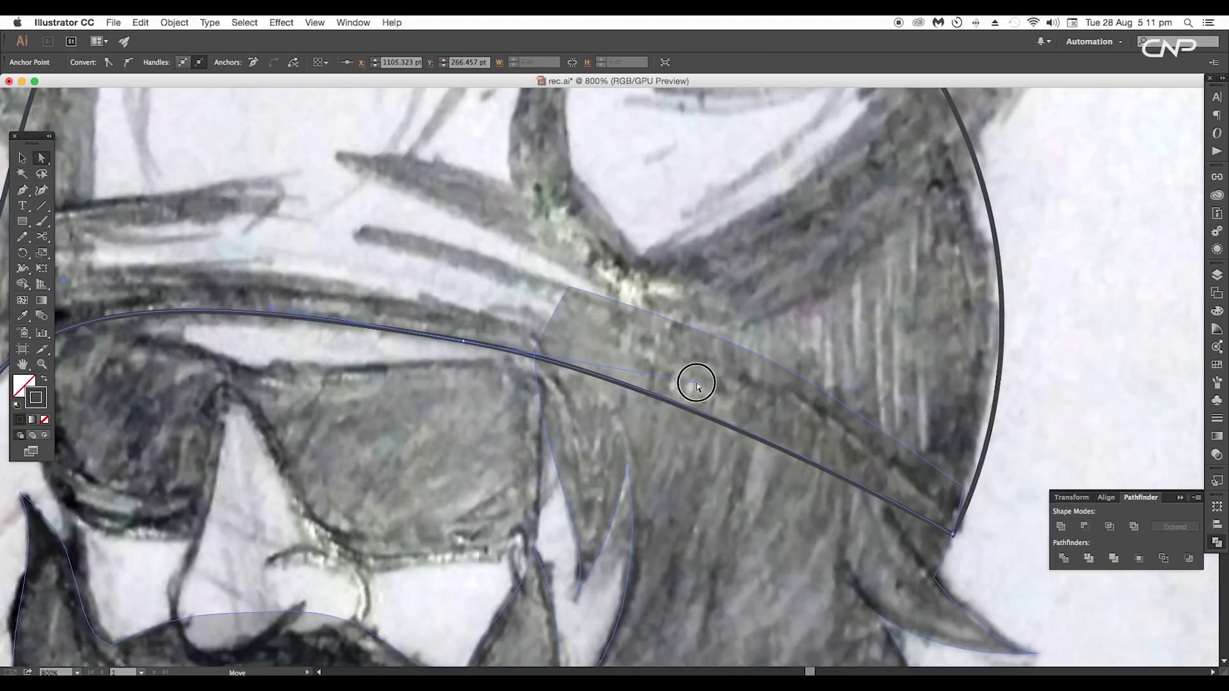
left_click_drag(696, 383, 691, 379)
scroll(696, 382, "right", 4)
left_click(845, 541)
Refine the anchors and handles on the helmet's back curve and at the top of the dome.
key("super+minus")
left_click_drag(910, 454, 897, 368)
scroll(896, 368, "up", 6)
left_click_drag(883, 423, 877, 427)
left_click(527, 181)
left_click_drag(661, 199, 694, 212)
left_click_drag(397, 155, 396, 161)
left_click_drag(527, 182, 527, 183)
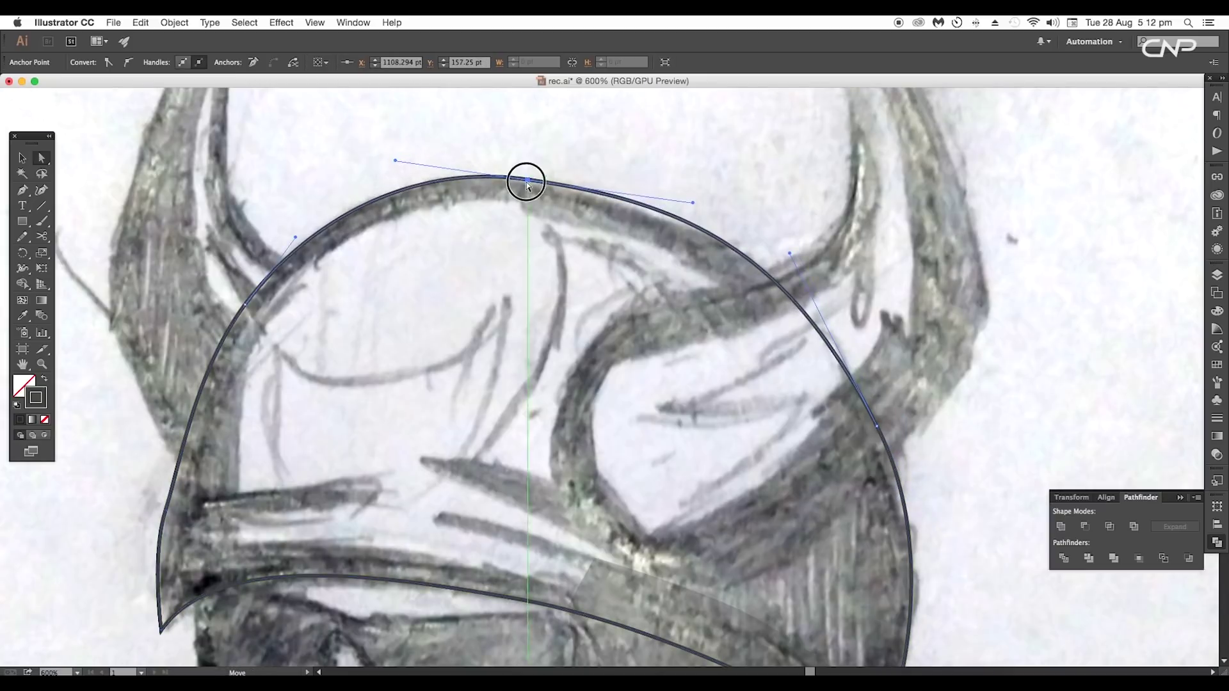
Fine-tune the handles on the front upper curve of the helmet dome.
key("super+minus")
key("super+minus")
left_click(508, 260)
key("super+plus")
left_click(484, 269)
scroll(484, 271, "up", 3)
key("super+plus")
key("super+plus")
left_click(484, 316)
mouse_move(550, 226)
left_mouse_down()
mouse_move(561, 212)
mouse_move(551, 218)
left_mouse_up()
left_click_drag(683, 124, 693, 125)
left_click(785, 116)
Adjust the handle behind the dome's top anchor to smooth the crown curve.
key("super+minus")
key("super+minus")
scroll(685, 386, "right", 4)
key("super+plus")
left_click(461, 142)
left_click_drag(628, 172, 627, 171)
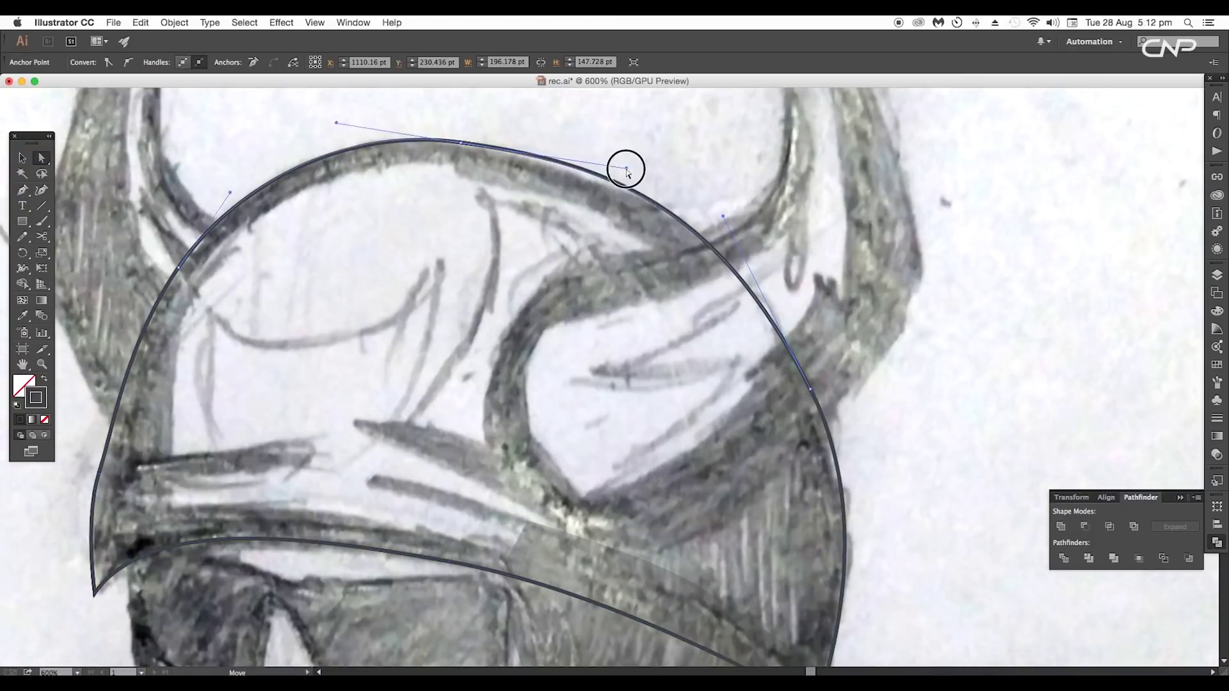
Trace the right horn with the Pen tool from its base up the inner edge to the tip and down the outer edge.
key("super+minus")
key("p")
mouse_move(576, 378)
left_mouse_down()
mouse_move(666, 351)
mouse_move(685, 278)
left_mouse_up()
scroll(653, 269, "up", 5)
left_click_drag(640, 335, 568, 255)
scroll(639, 335, "right", 3)
left_click_drag(636, 383, 680, 475)
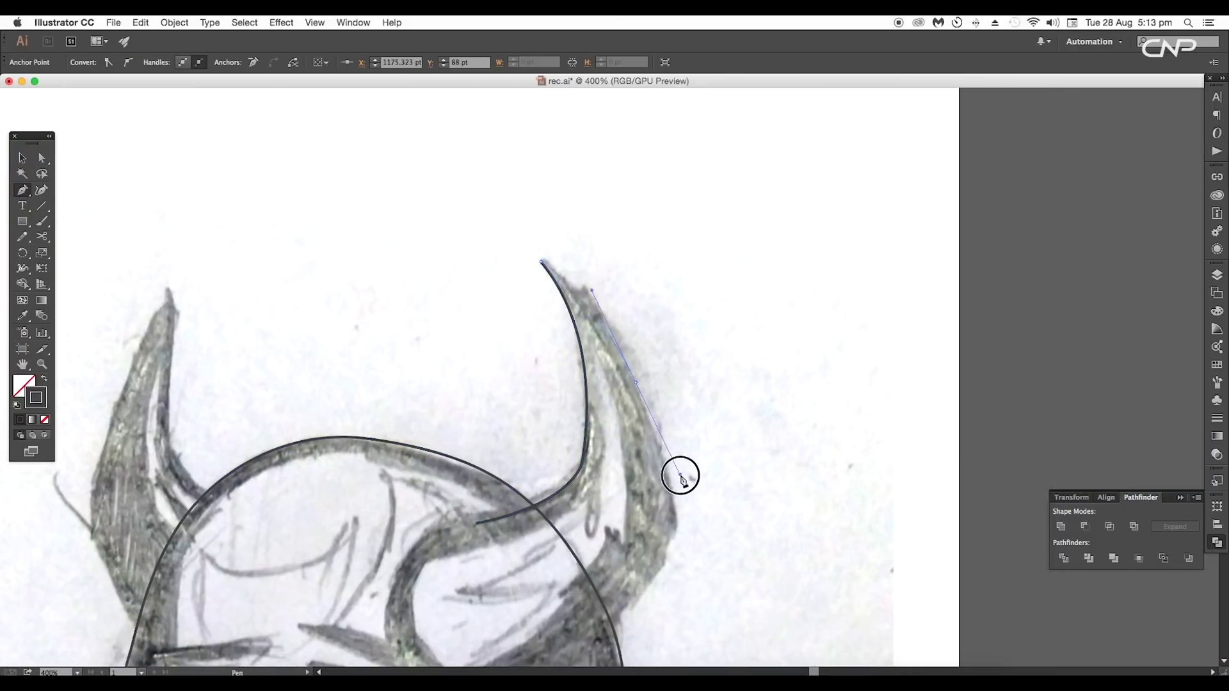
left_click_drag(677, 530, 535, 616)
Continue the right horn's path around its rounded base on the helmet, undoing and redrawing the misplaced curve.
scroll(673, 540, "down", 5)
left_click_drag(443, 586, 394, 549)
key("super+z")
left_click_drag(446, 436, 526, 417)
Refine the anchors and handles of the right horn's path, particularly around its rounded base.
key("super+plus")
key("super+plus")
key("super+plus")
key("a")
left_click_drag(354, 429, 375, 384)
key("super+minus")
scroll(442, 448, "down", 3)
left_click(448, 614)
scroll(384, 589, "down", 5)
left_click_drag(529, 441, 542, 452)
left_click_drag(662, 420, 615, 458)
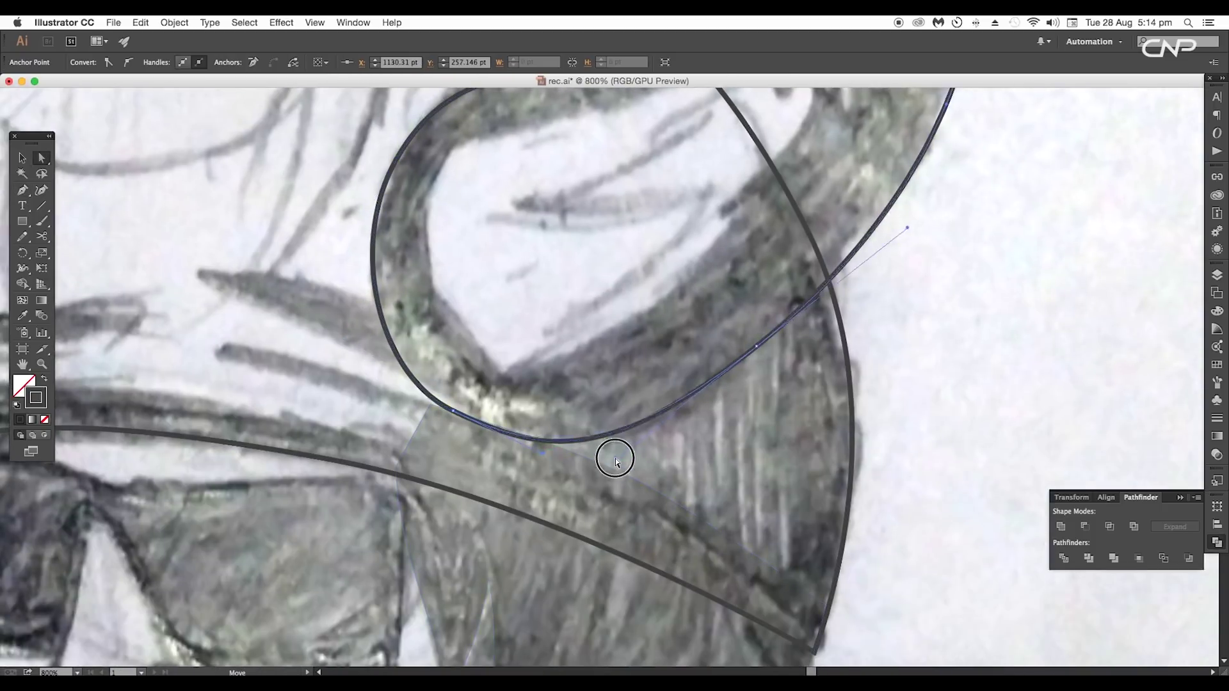
scroll(615, 458, "up", 3)
left_click_drag(382, 283, 359, 288)
Trace the left horn's inner edge with the Pen tool from its tip down into the helmet dome.
key("super+minus")
scroll(567, 208, "up", 10)
key("p")
left_click(567, 203)
left_click_drag(578, 279, 574, 326)
scroll(583, 339, "down", 4)
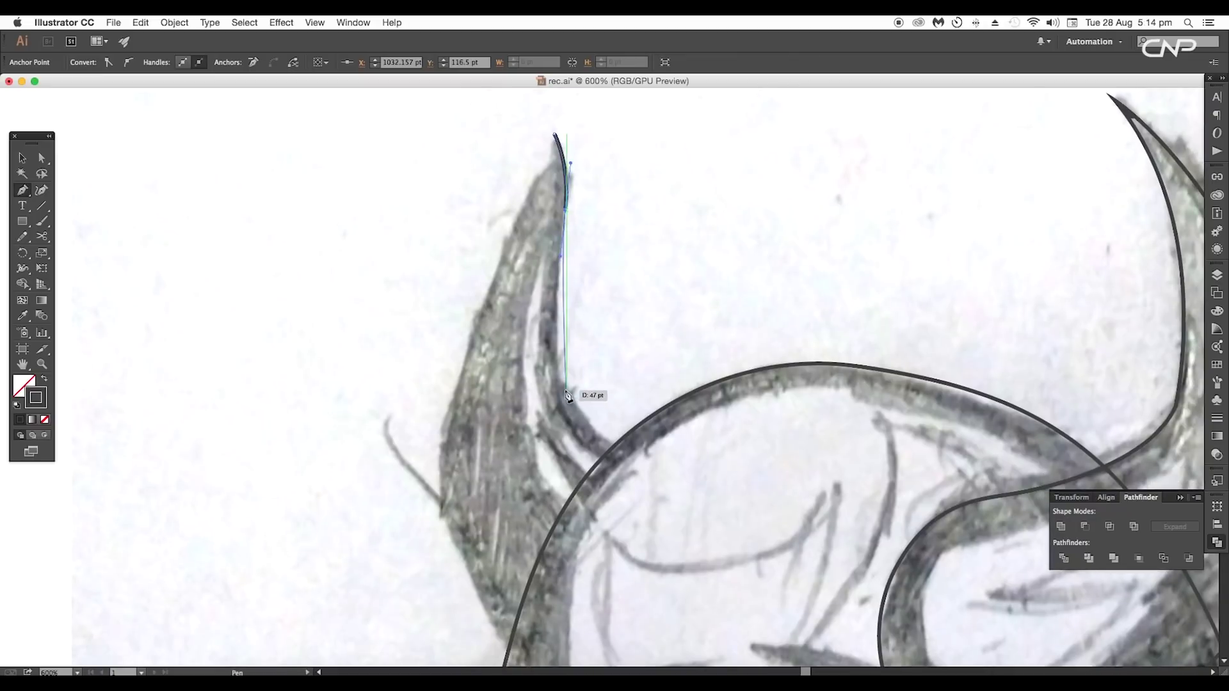
left_click(639, 465)
scroll(639, 467, "down", 6)
Continue the left horn's path down inside the helmet and back up the outer edge, closing it at the tip.
left_click_drag(616, 491, 604, 489)
left_click_drag(552, 412, 515, 268)
scroll(526, 362, "up", 4)
scroll(515, 268, "up", 5)
left_click_drag(535, 227, 527, 174)
scroll(645, 300, "down", 2)
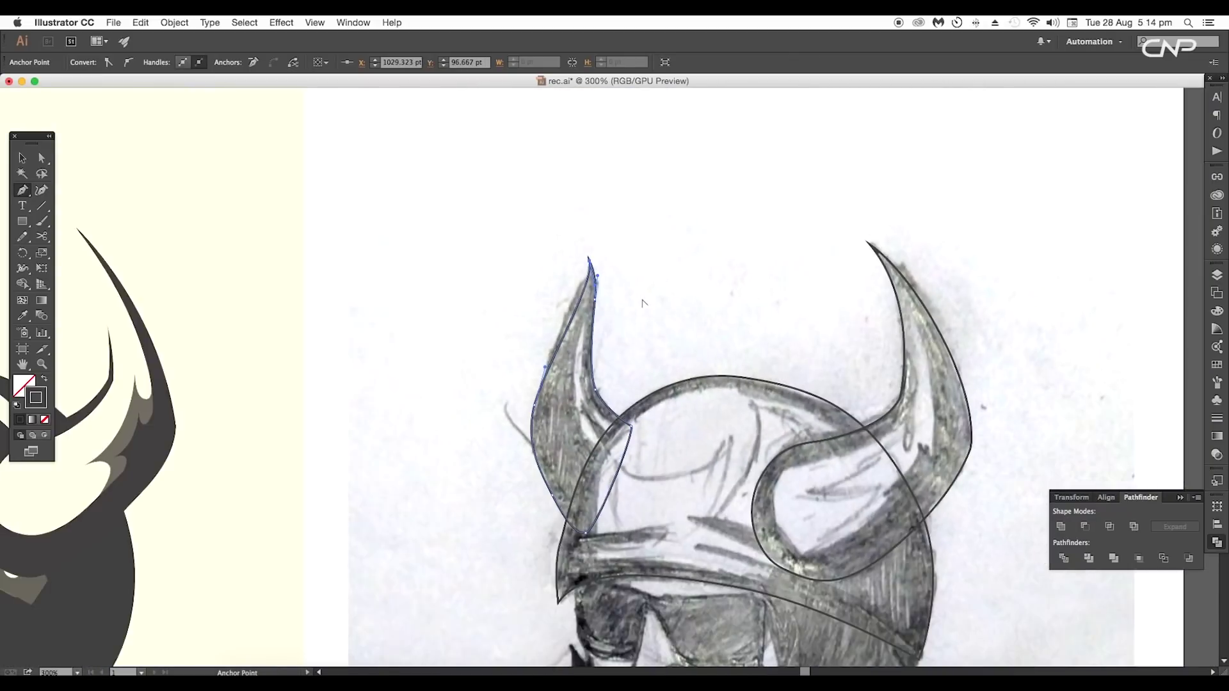
Select the helmet and both horn paths, swap their strokes to solid dark fills, and deselect them.
scroll(644, 301, "down", 6)
key("v")
left_click(717, 169)
left_click(782, 360, "shift")
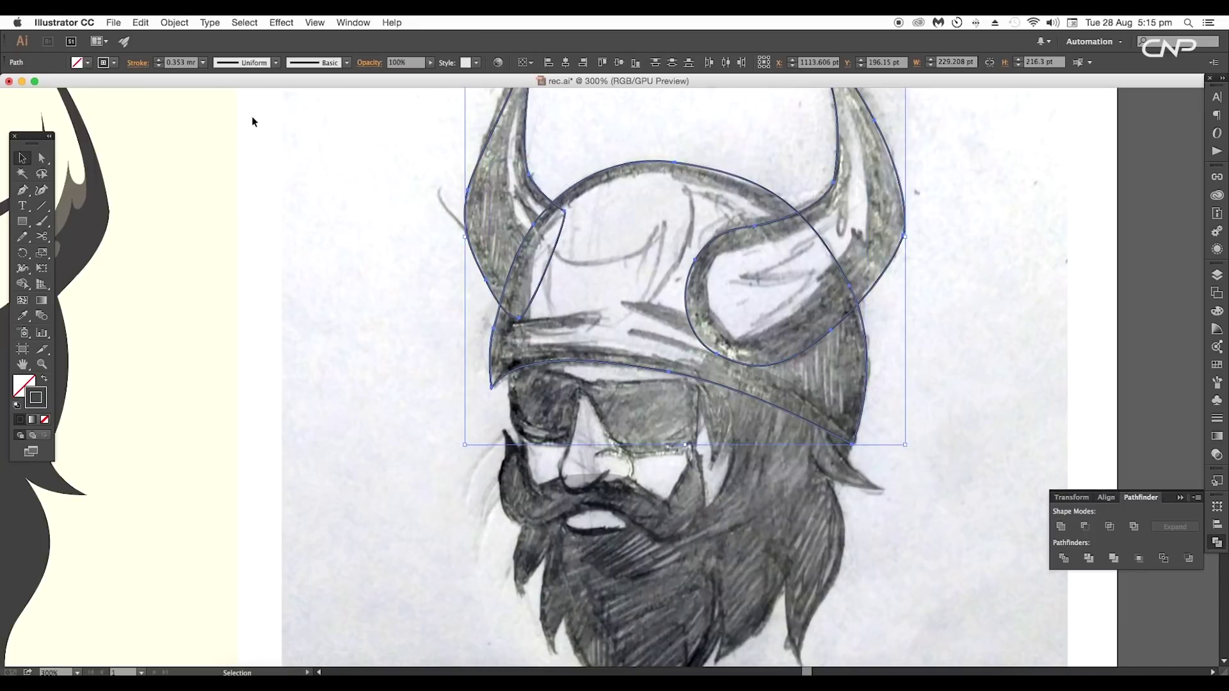
key("super+minus")
left_click(44, 381)
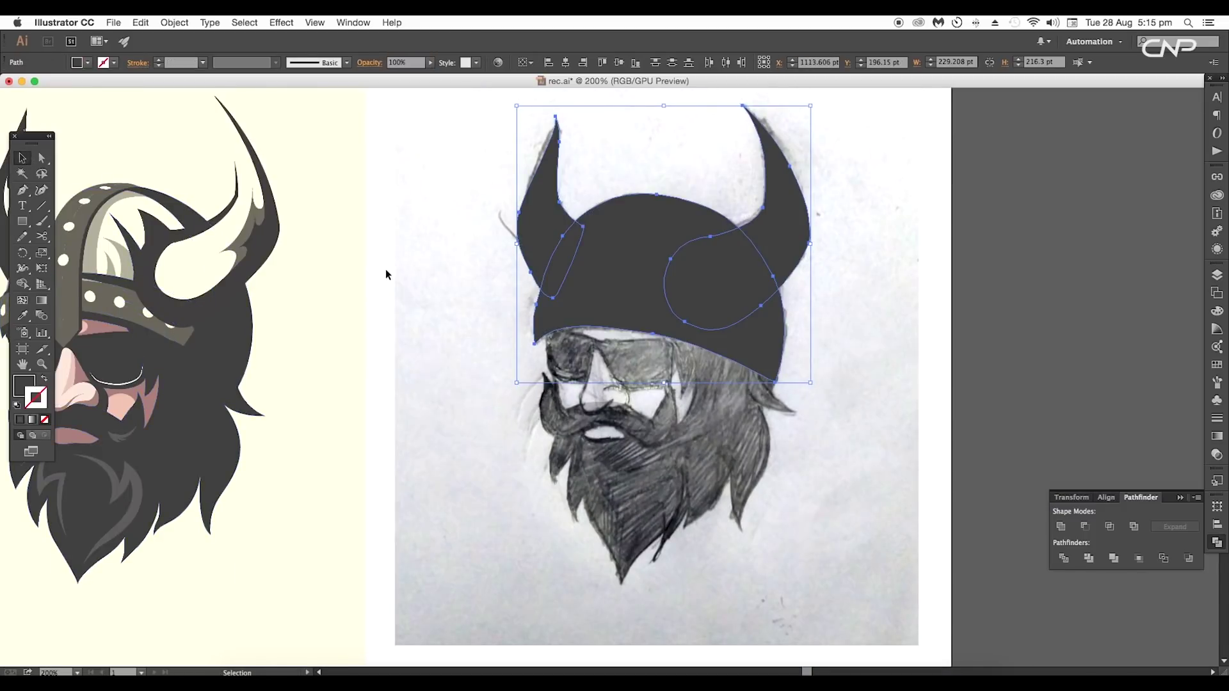
left_click(385, 275)
Start tracing the nose with the Pen tool from the bridge down its side and around beneath the tip.
scroll(605, 395, "up", 4)
key("p")
left_click(555, 194)
left_click(503, 429)
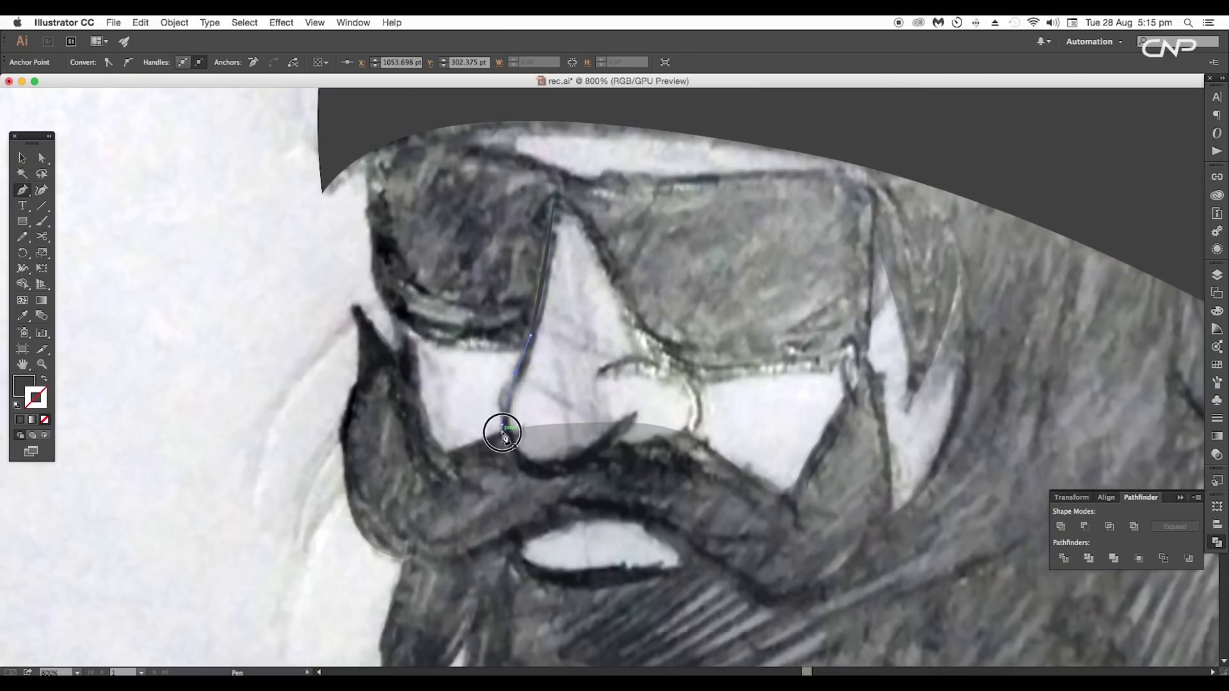
scroll(510, 455, "up", 1)
left_click_drag(555, 481, 600, 485)
Continue the nose path around the nostril, swap it to a stroke without fill, and end at the nostril's inner curl.
left_click_drag(676, 433, 684, 459)
left_click_drag(724, 431, 739, 382)
key("shift+x")
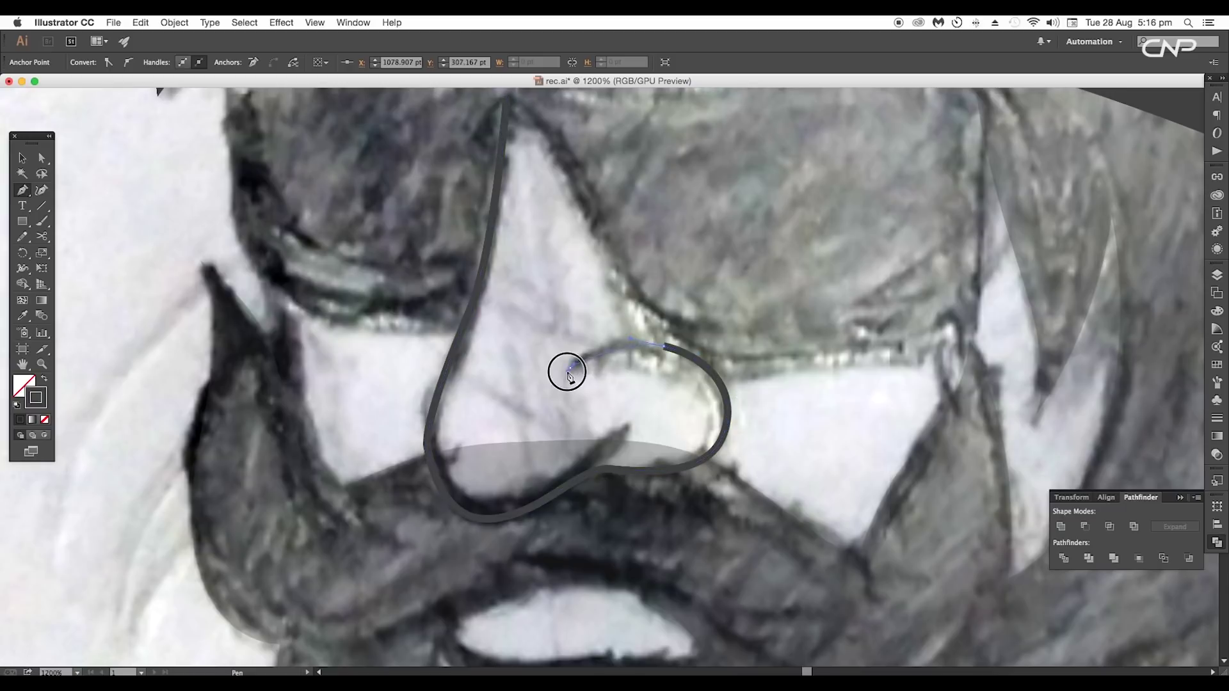
left_click(569, 372)
Extend the nose path from its top end over the bridge and a short way down the opposite side.
scroll(727, 332, "up", 5)
key("v")
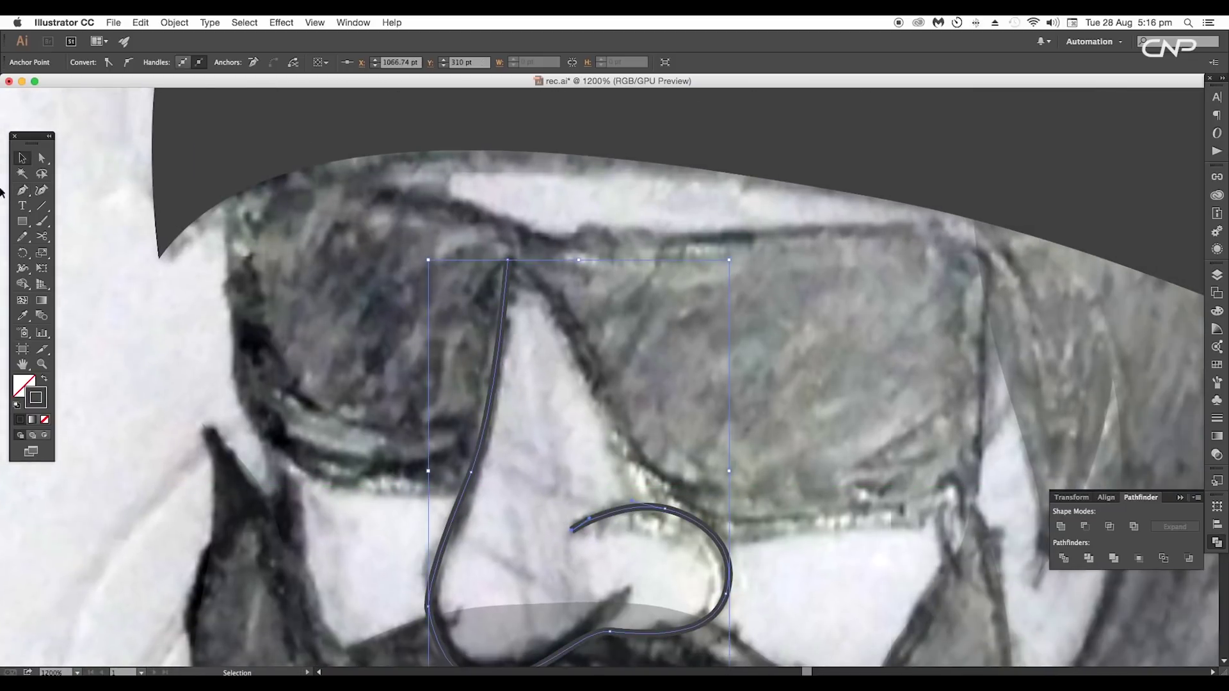
left_click_drag(551, 295, 575, 338)
key("a")
scroll(510, 259, "up", 4)
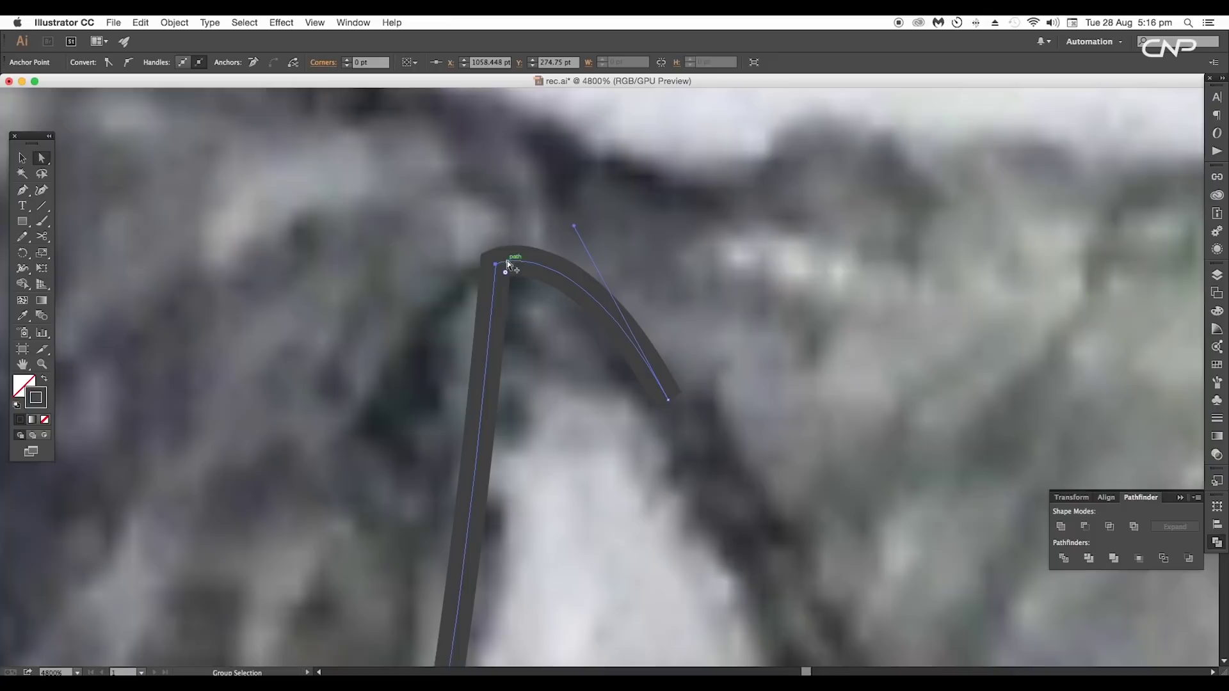
Convert the nose path's corner anchor at the bridge to a smooth point and adjust the handles to round the top.
left_click(24, 194)
key("shift+c")
left_click_drag(495, 264, 506, 198)
key("a")
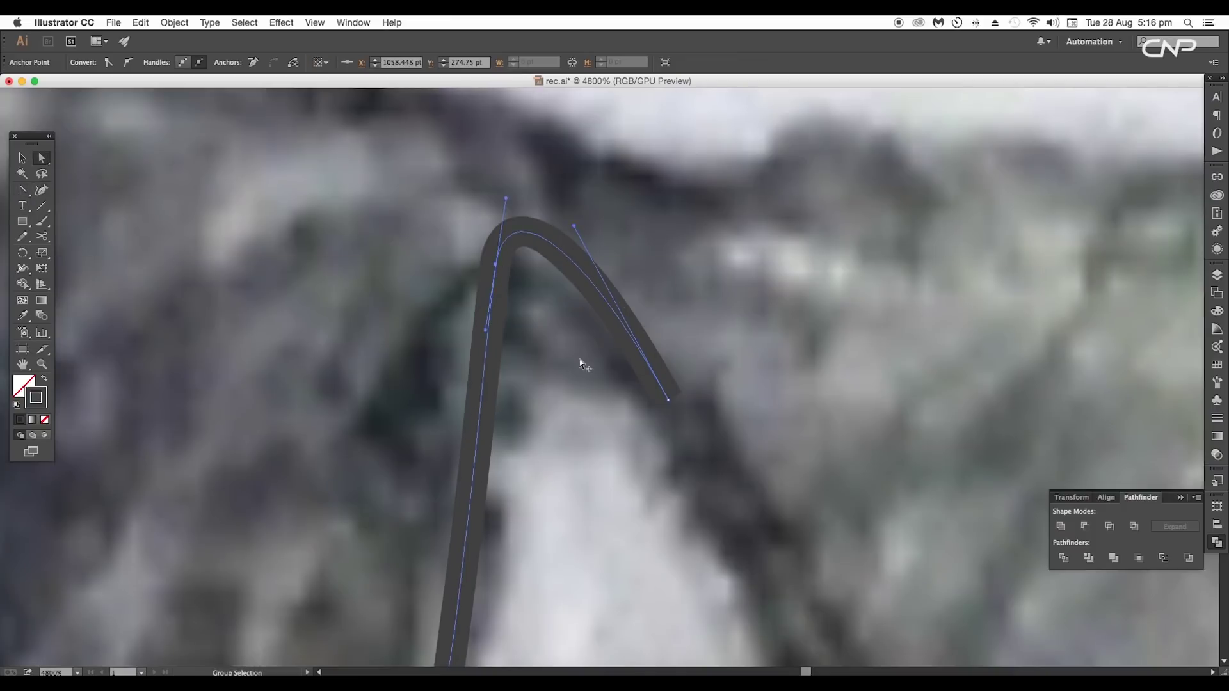
scroll(580, 360, "down", 2)
mouse_move(576, 226)
left_mouse_down()
mouse_move(558, 223)
mouse_move(576, 209)
left_mouse_up()
left_click_drag(666, 260, 669, 277)
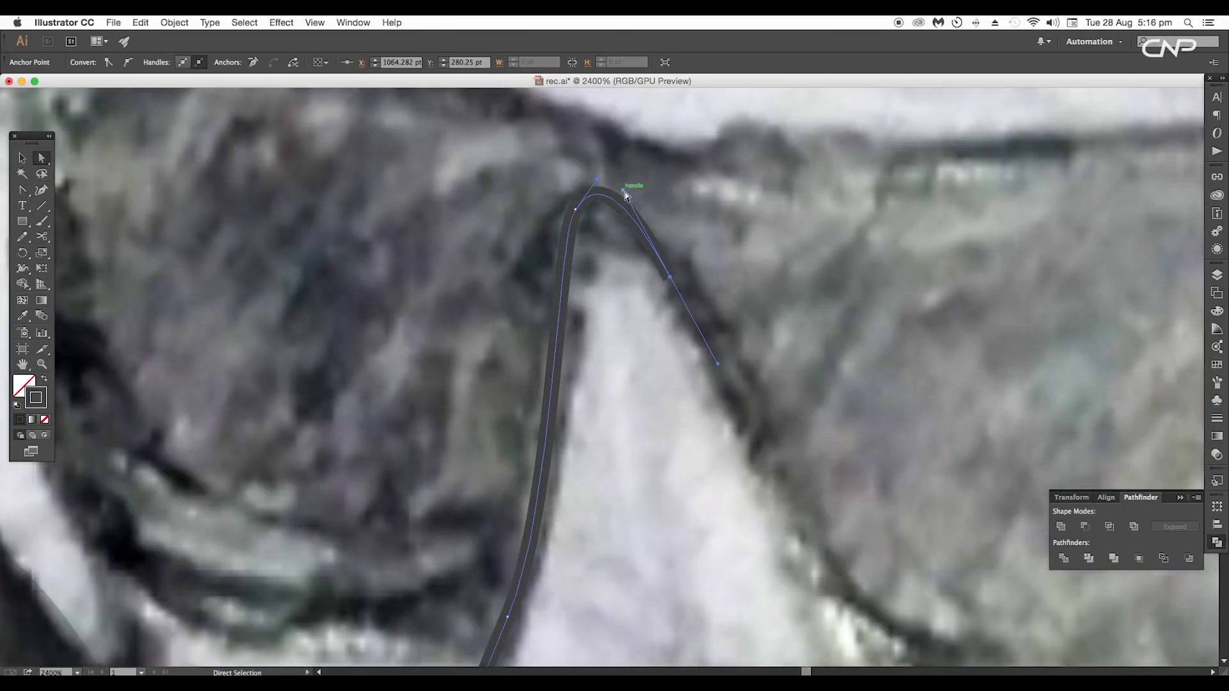
Refine the nose outline's anchors and handles along the side, tip and nostril to follow the sketch, and deselect the path.
scroll(560, 239, "down", 2)
left_click_drag(568, 351, 557, 354)
left_click(623, 432)
left_click_drag(579, 427, 567, 431)
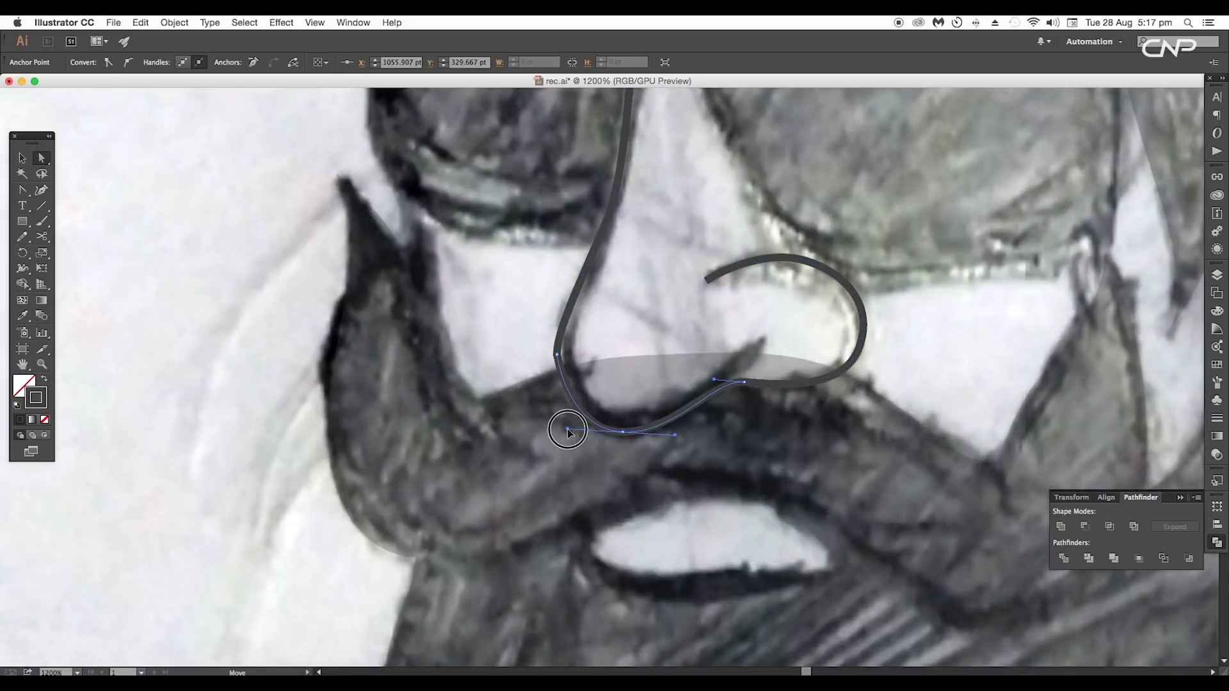
left_click(743, 382)
left_click(706, 279)
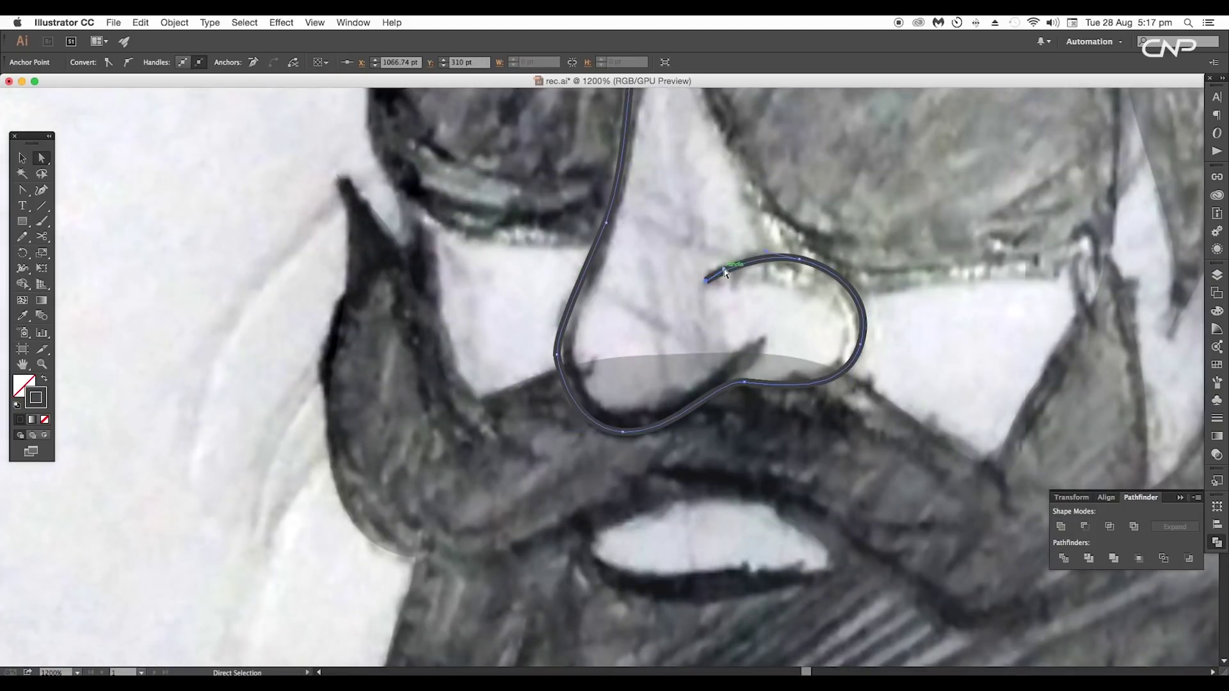
left_click(800, 260)
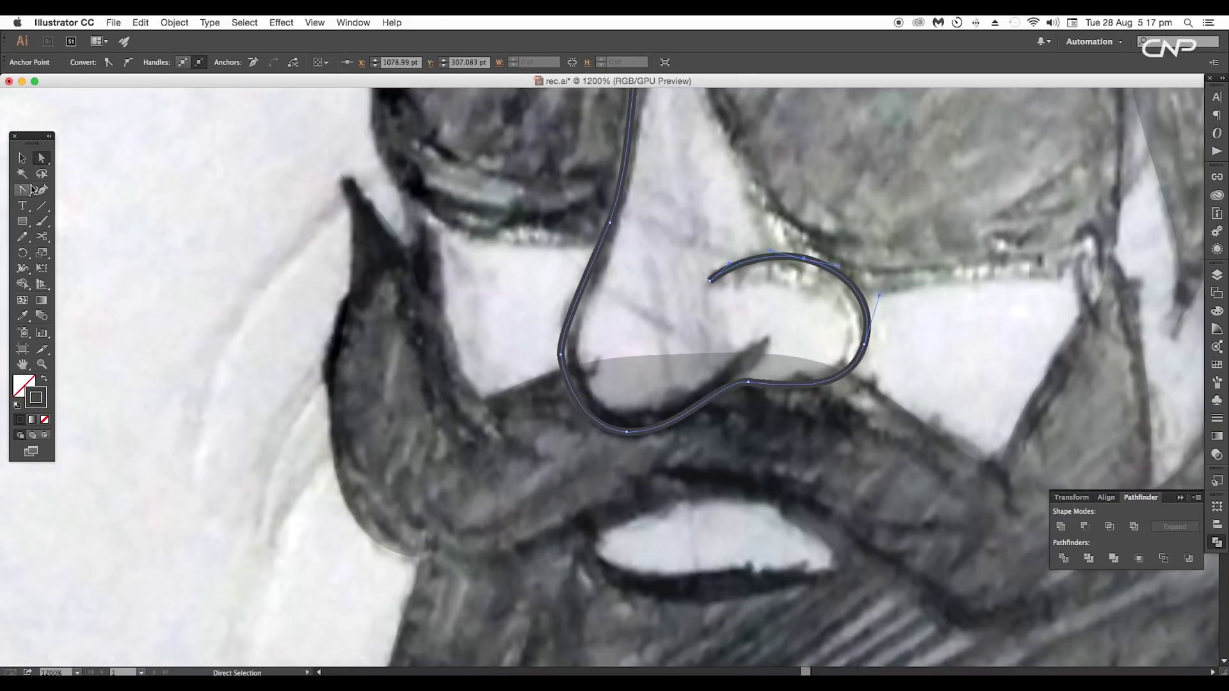
scroll(590, 327, "down", 1)
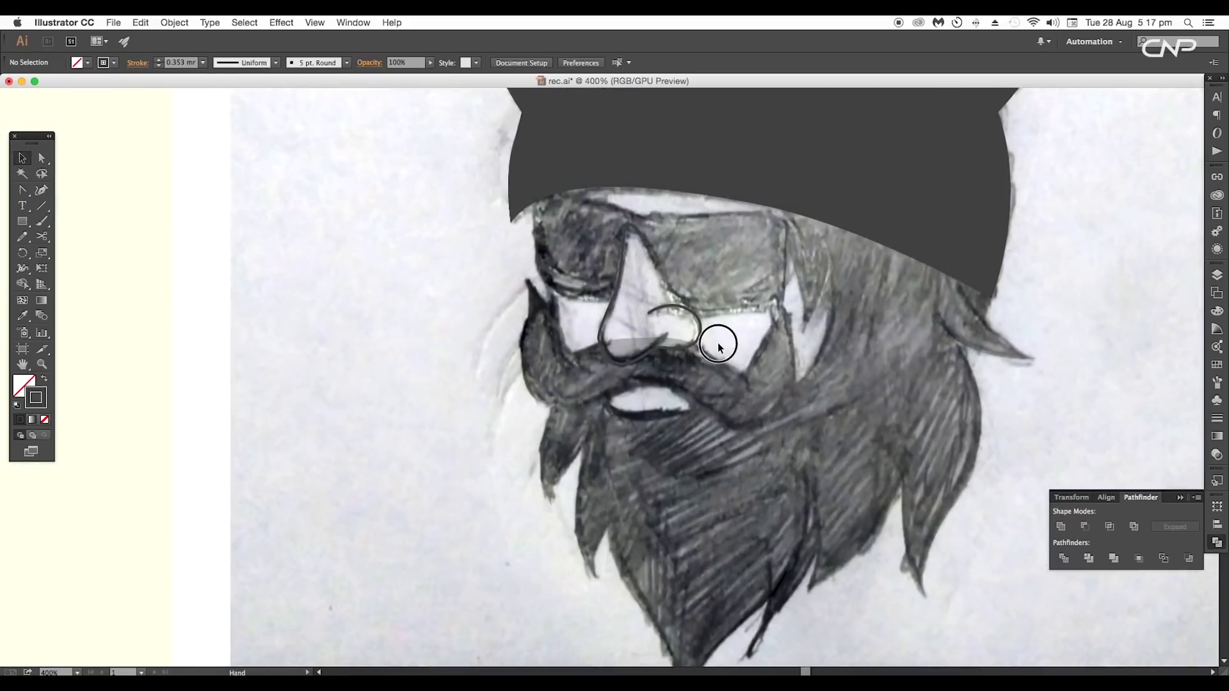
scroll(713, 343, "up", 2)
left_click(731, 320)
scroll(739, 311, "down", 3)
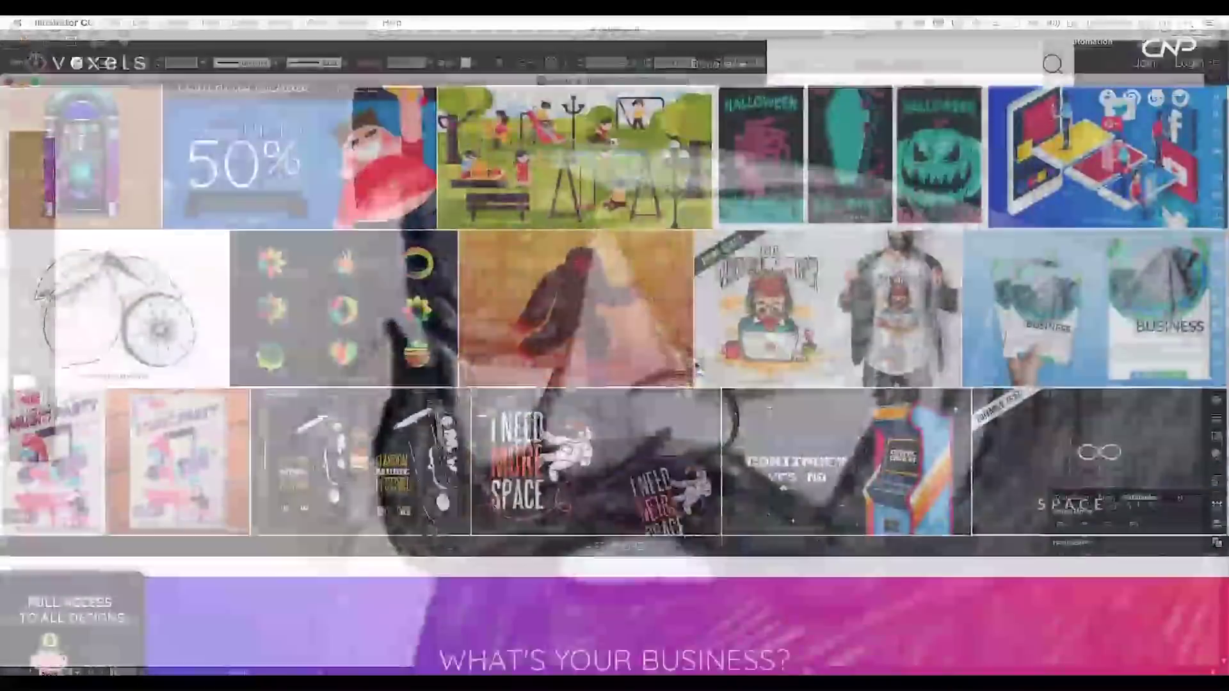
Switch to the Vexels website in the browser, browse its graphics and open the full list of trending graphics.
scroll(696, 366, "down", 6)
scroll(696, 352, "down", 10)
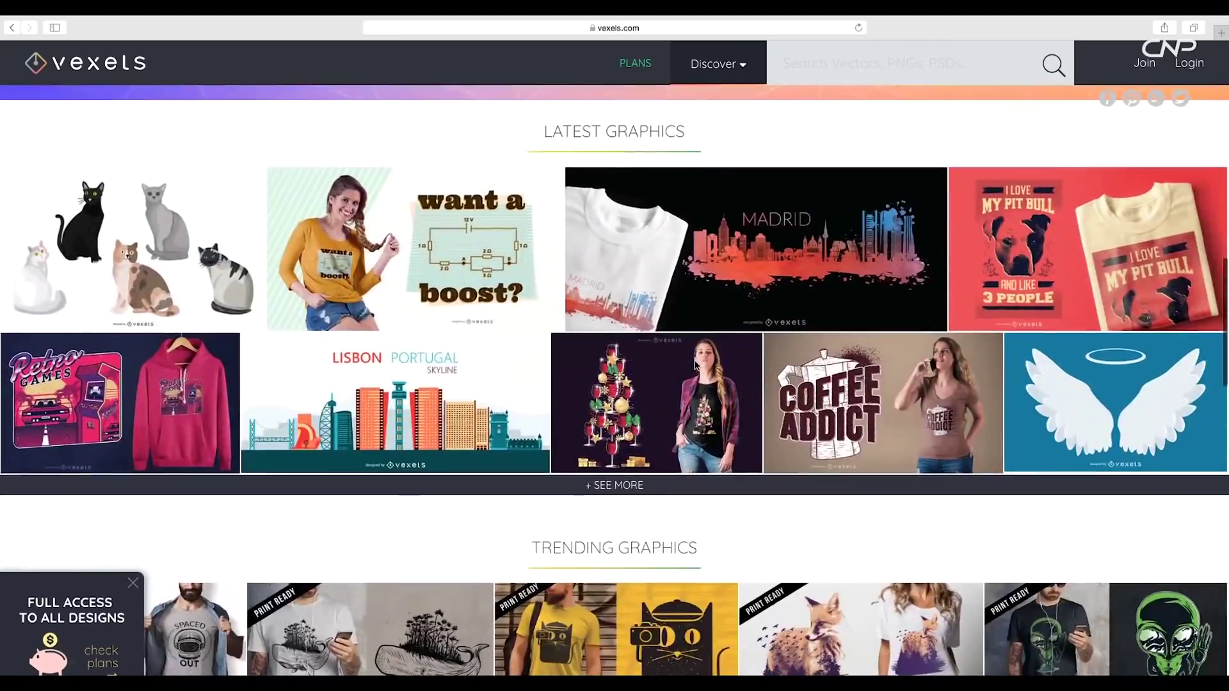
scroll(698, 320, "up", 2)
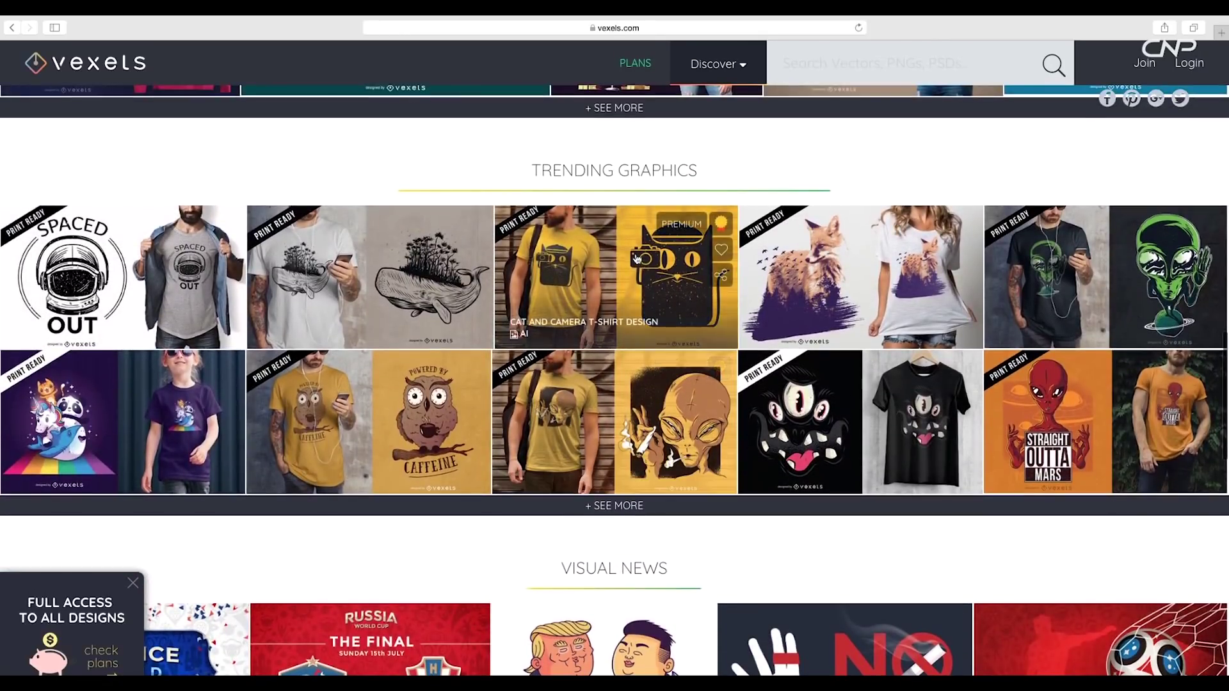
left_click(625, 508)
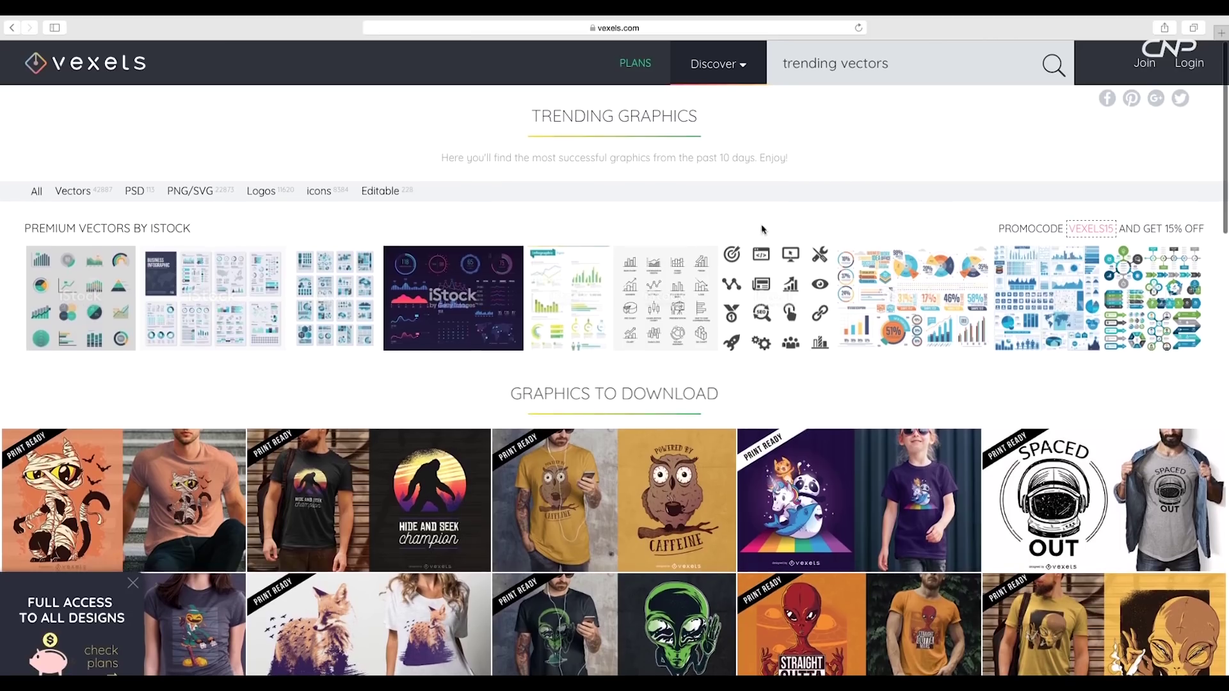
Search Vexels for "glasses" and look through the matching graphics.
left_click(807, 64)
type("glass")
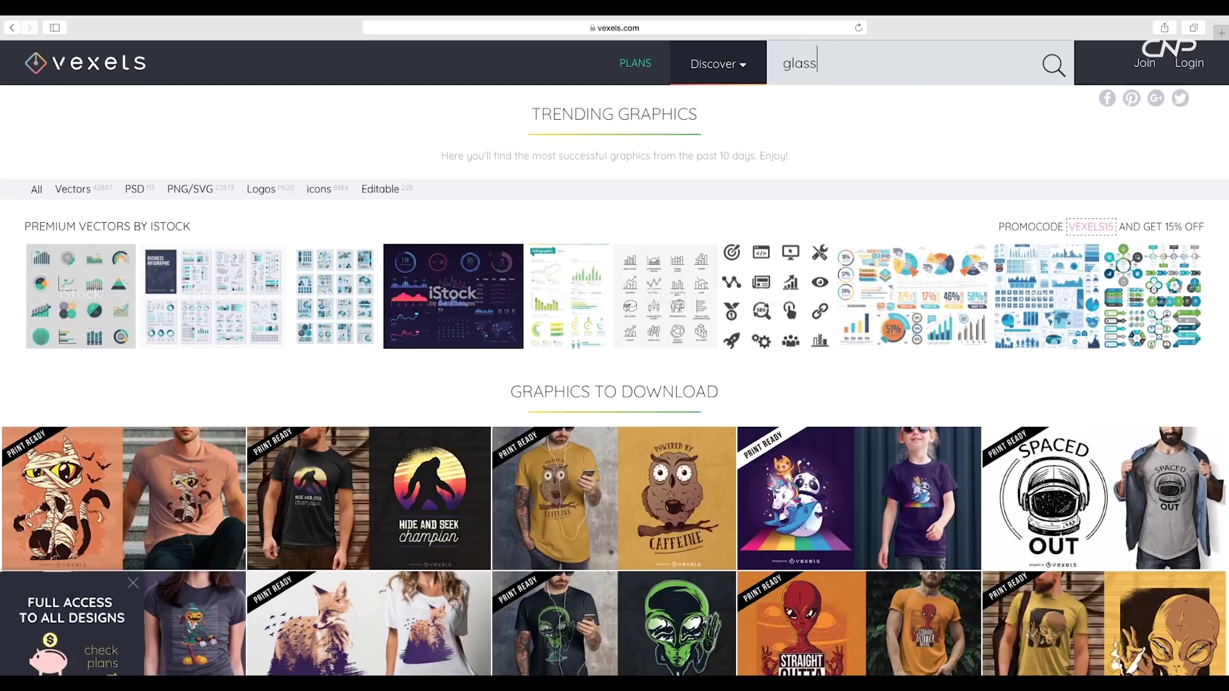
type("es")
key("Return")
scroll(523, 336, "down", 5)
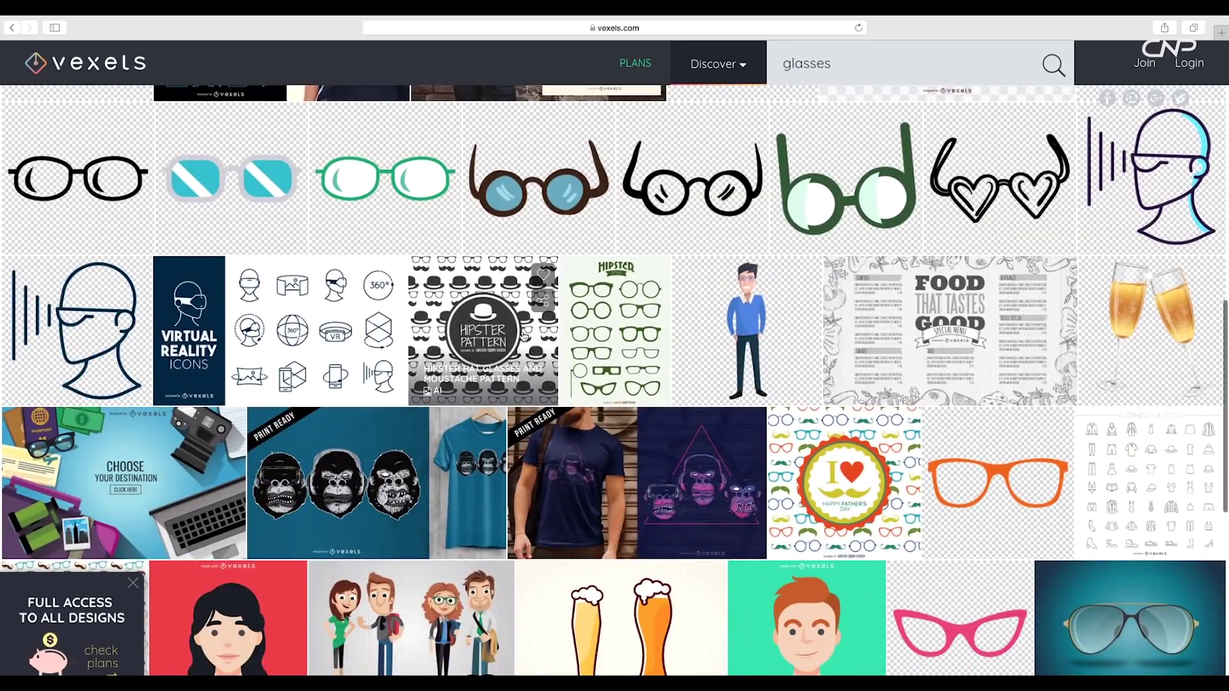
Open the hipster hat, glasses and moustache pattern and download it under the free license.
left_click(517, 339)
left_click(917, 195)
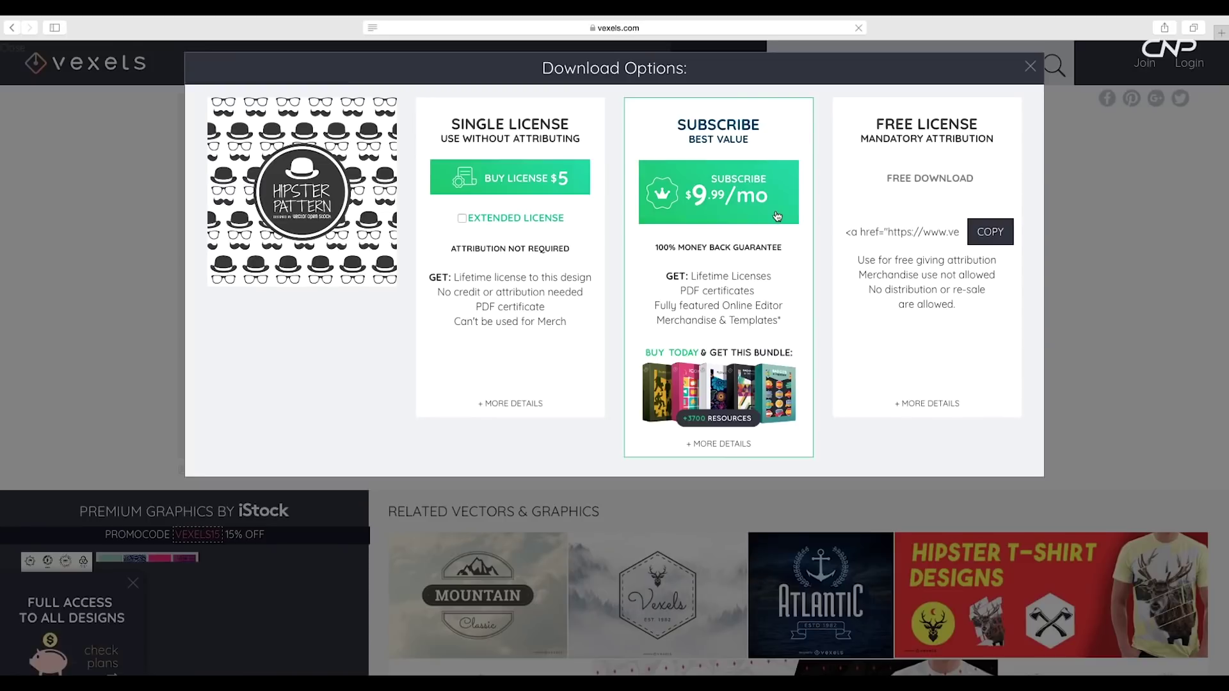
left_click(917, 190)
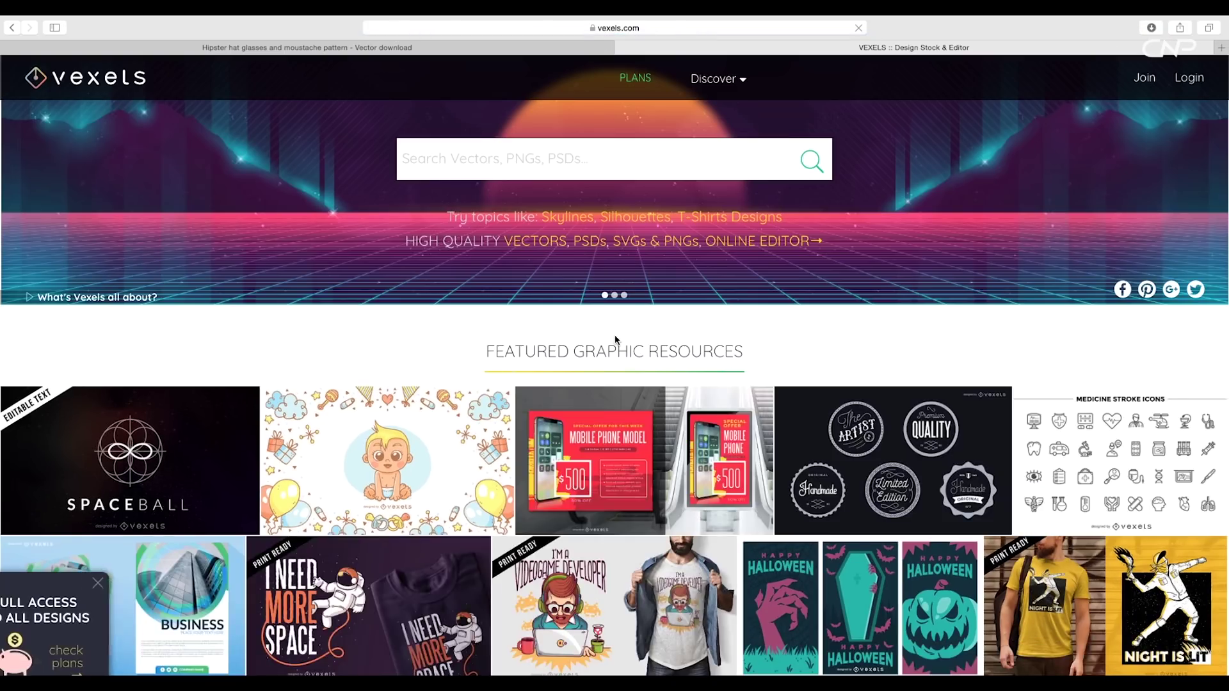
Search Vexels for "Viking" from its home page and open the Viking Soldier Avatar graphic for download.
scroll(616, 339, "down", 3)
scroll(616, 339, "up", 3)
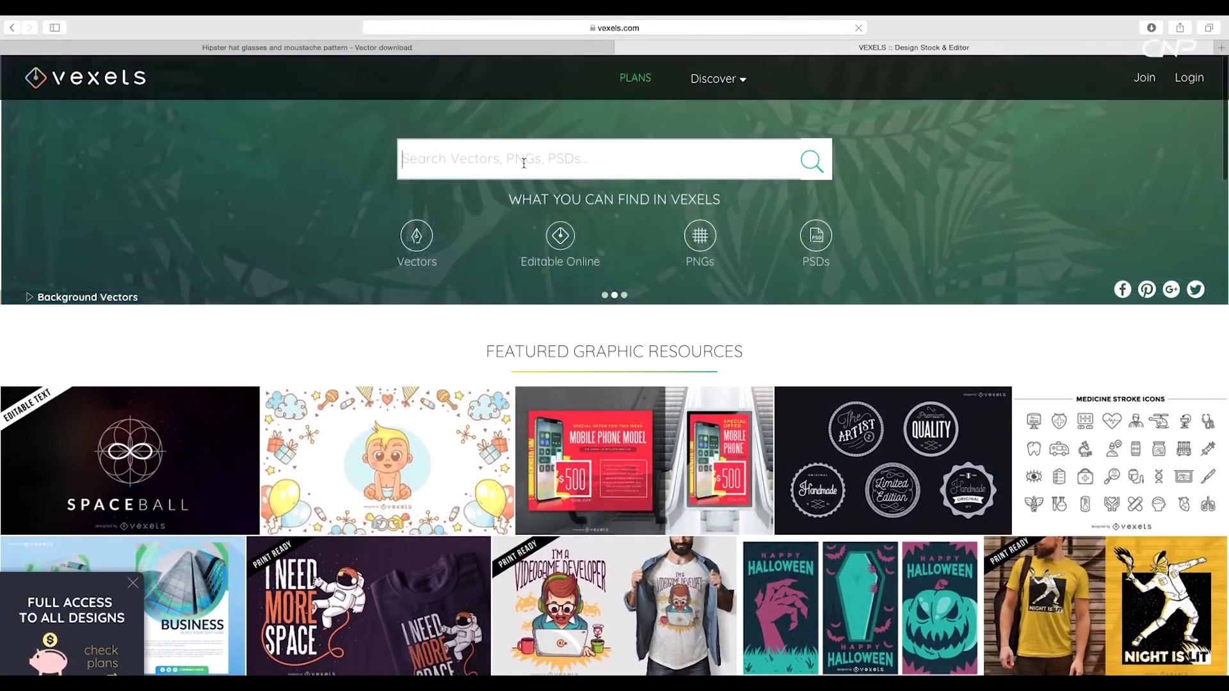
type("iking")
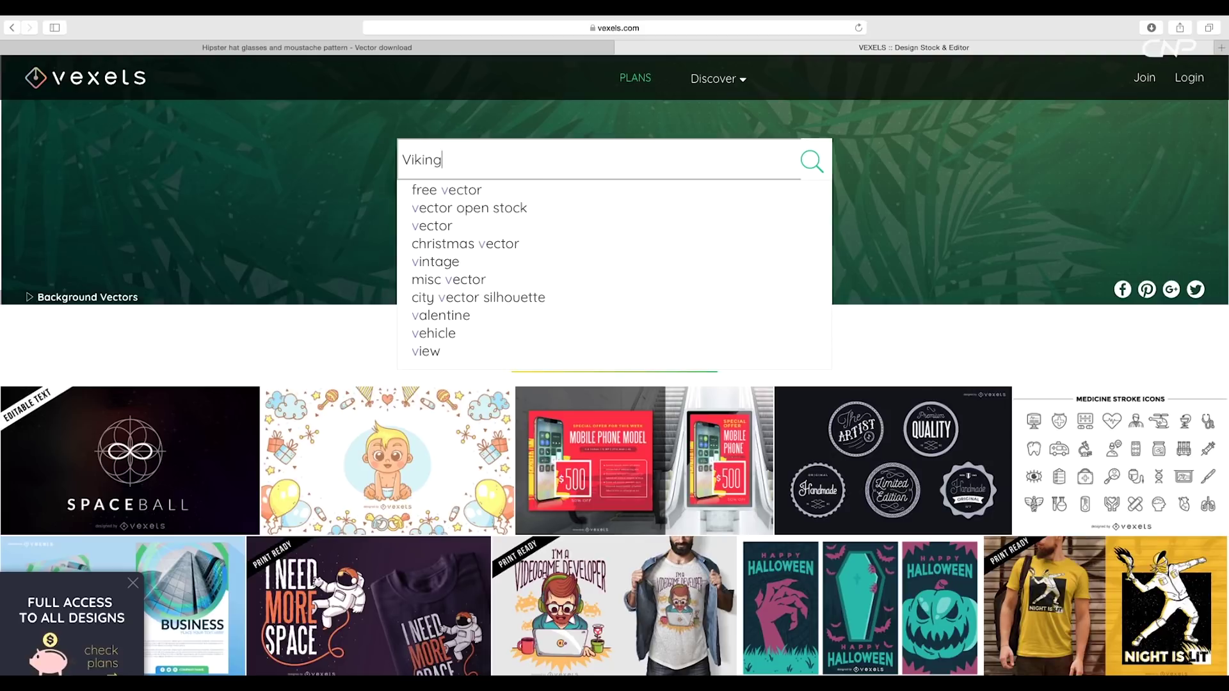
key("Return")
scroll(615, 346, "down", 3)
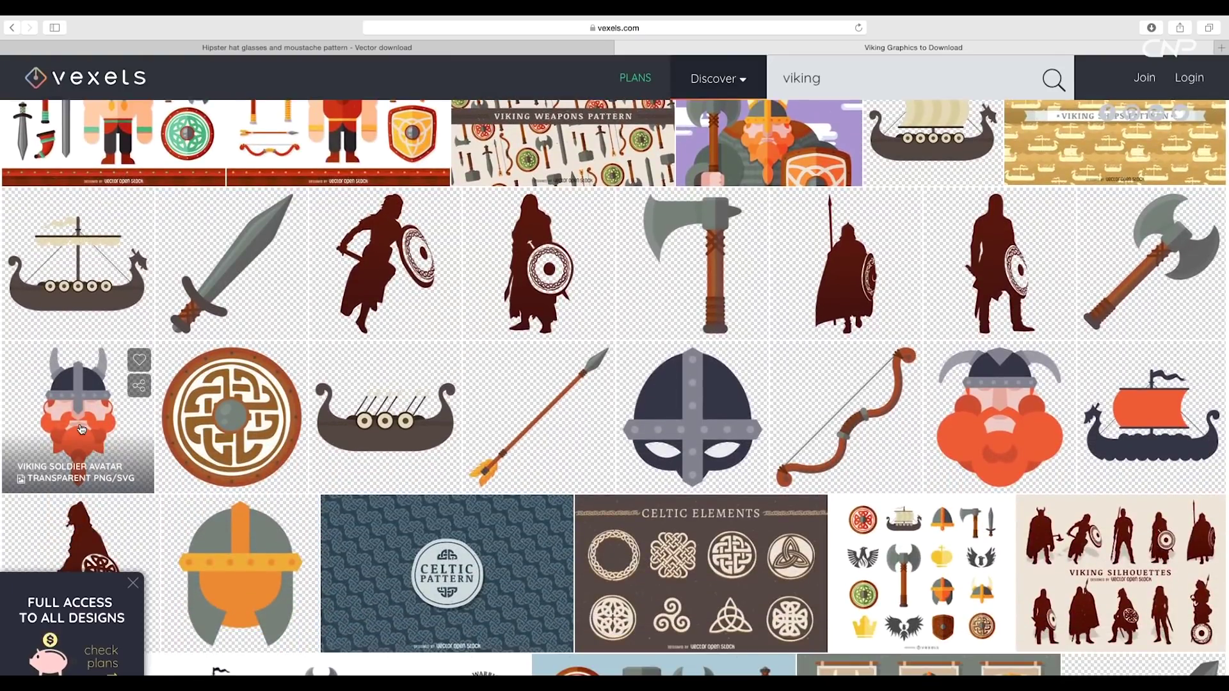
left_click(81, 429)
left_click(871, 192)
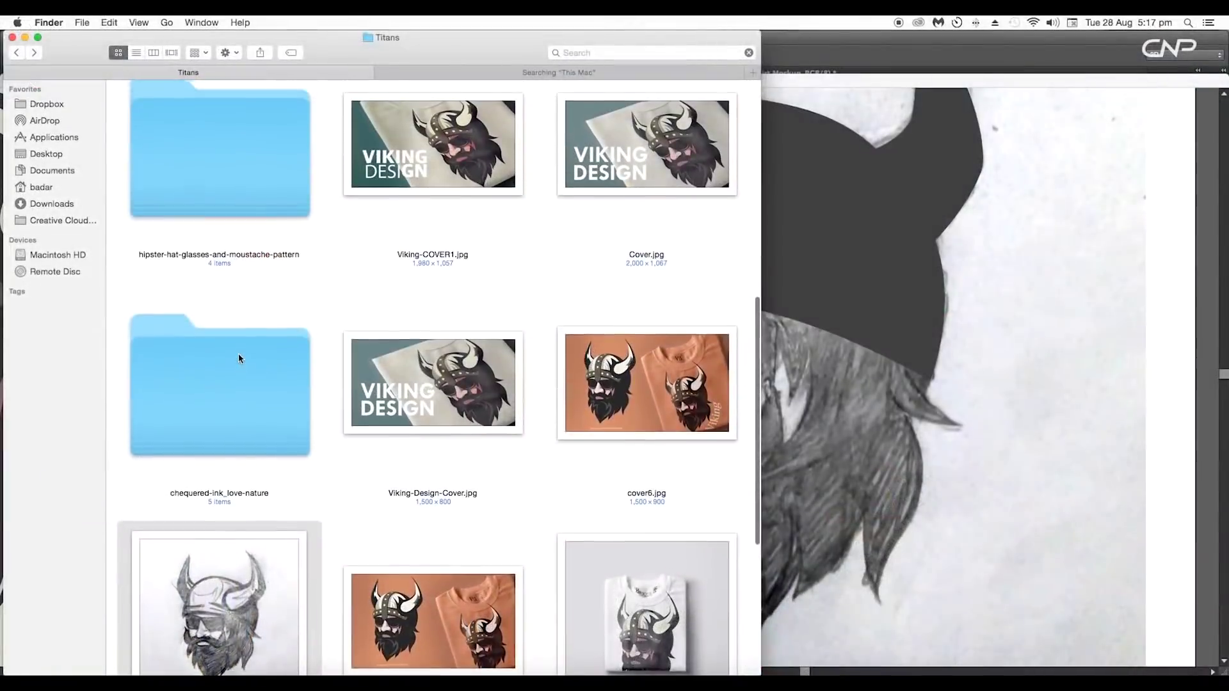
Open HIPSTER_PATTERN002.ai from the hipster-hat-glasses-and-moustache-pattern folder in Illustrator.
scroll(238, 353, "up", 3)
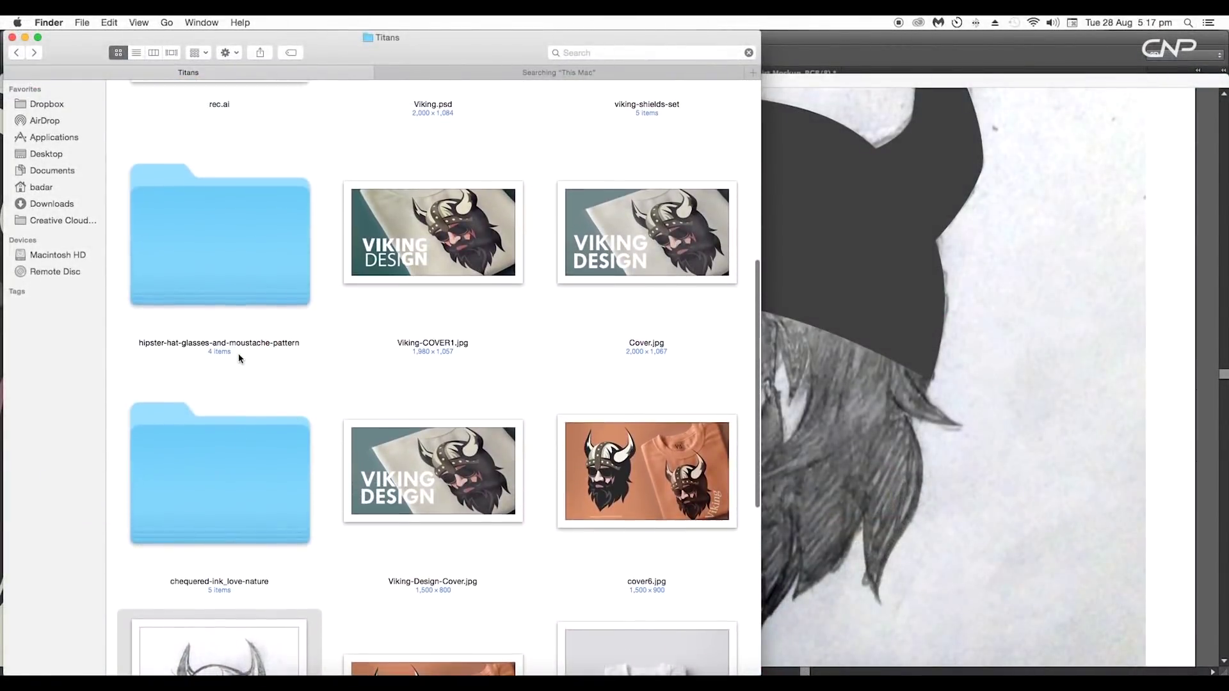
double_click(249, 295)
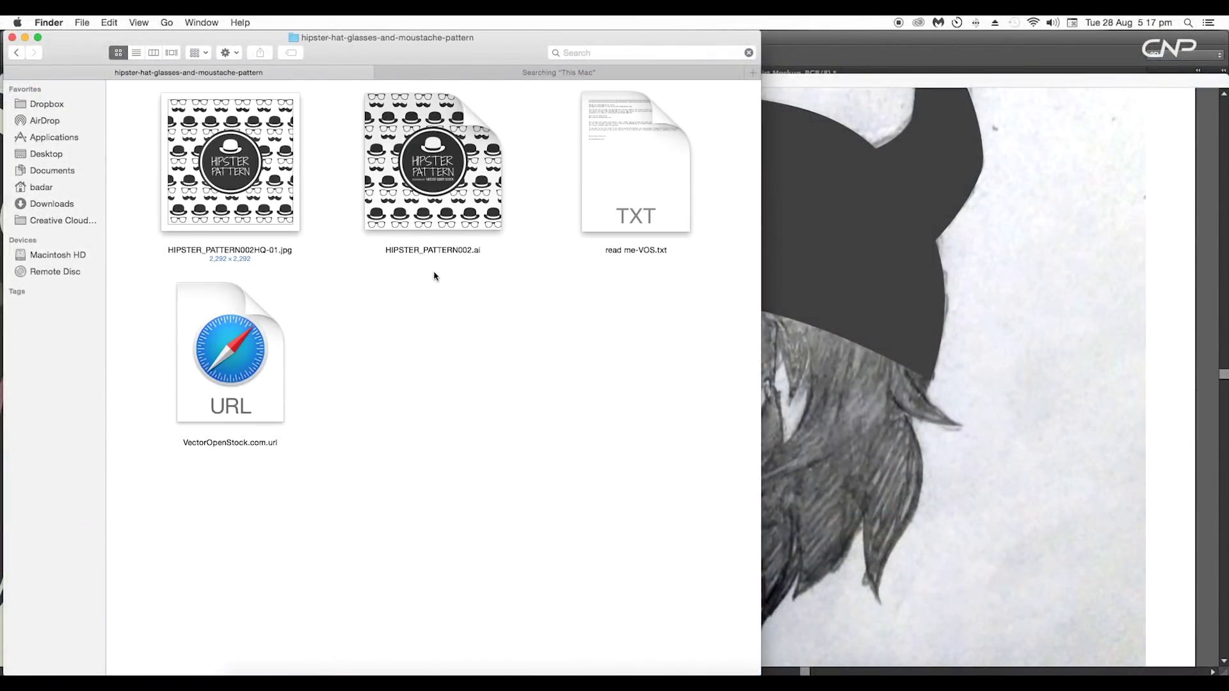
double_click(435, 212)
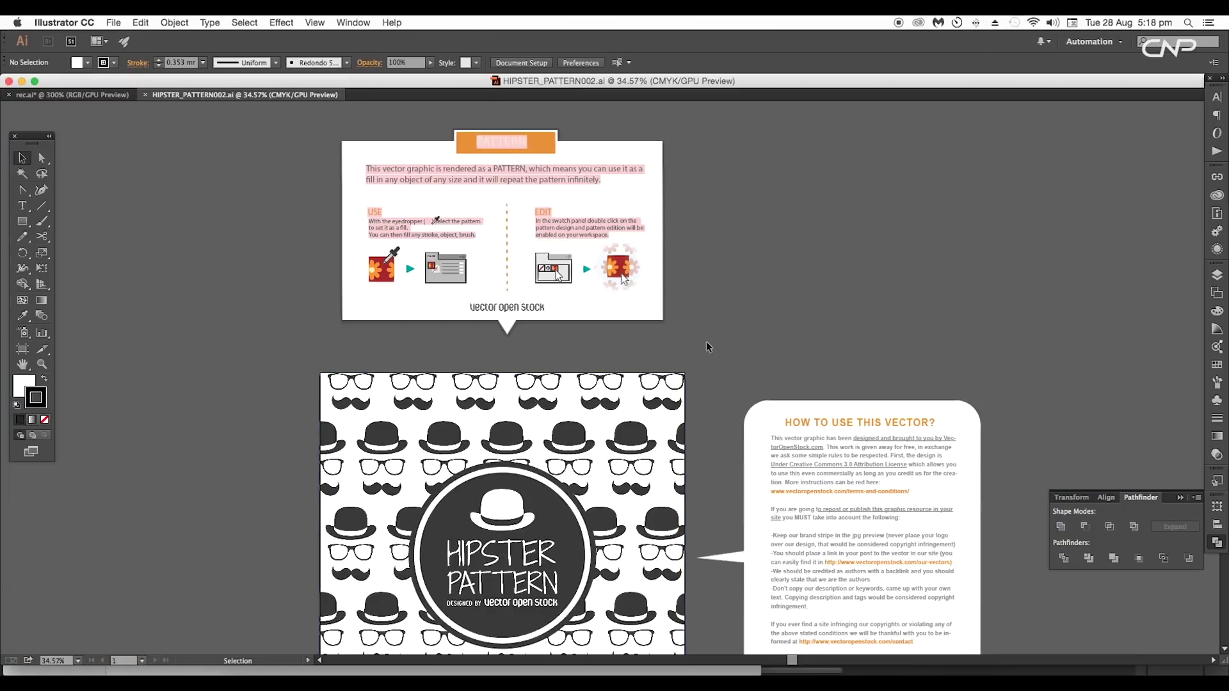
Delete the instruction boxes around the artboard and move the Hipster Pattern badge off the pattern onto the empty canvas.
left_click_drag(695, 368, 1040, 582)
key("Delete")
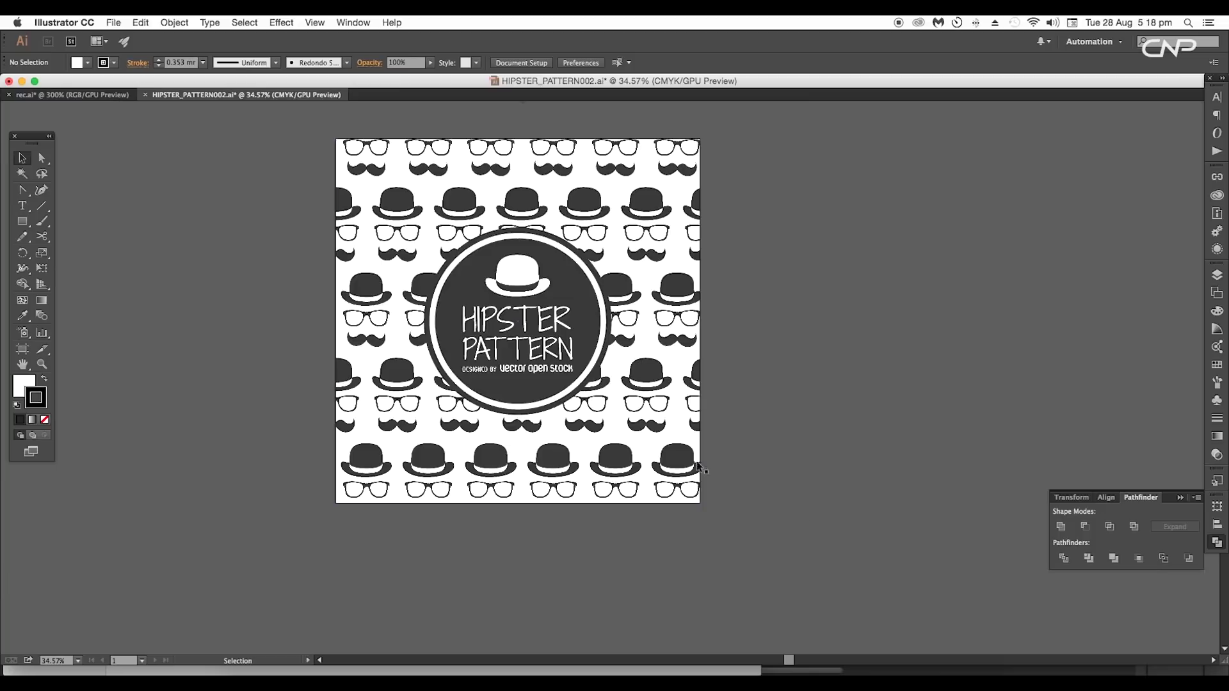
left_click(605, 356)
scroll(606, 356, "up", 3)
scroll(603, 352, "down", 3)
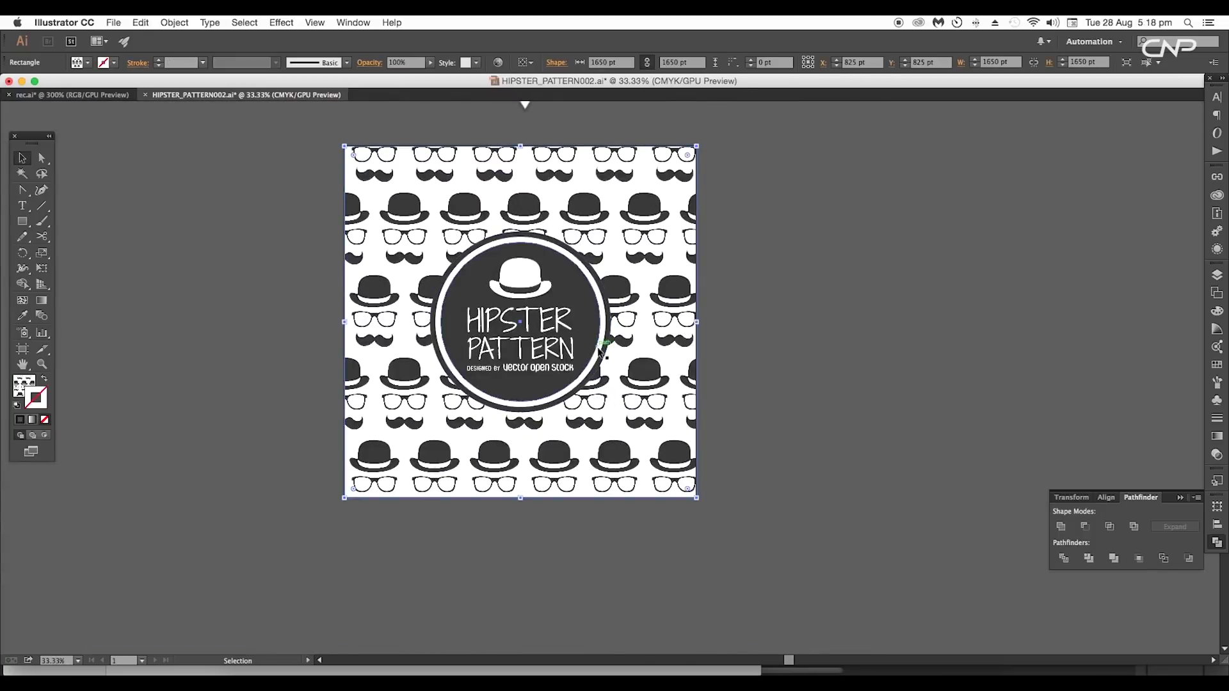
left_click_drag(602, 352, 282, 380)
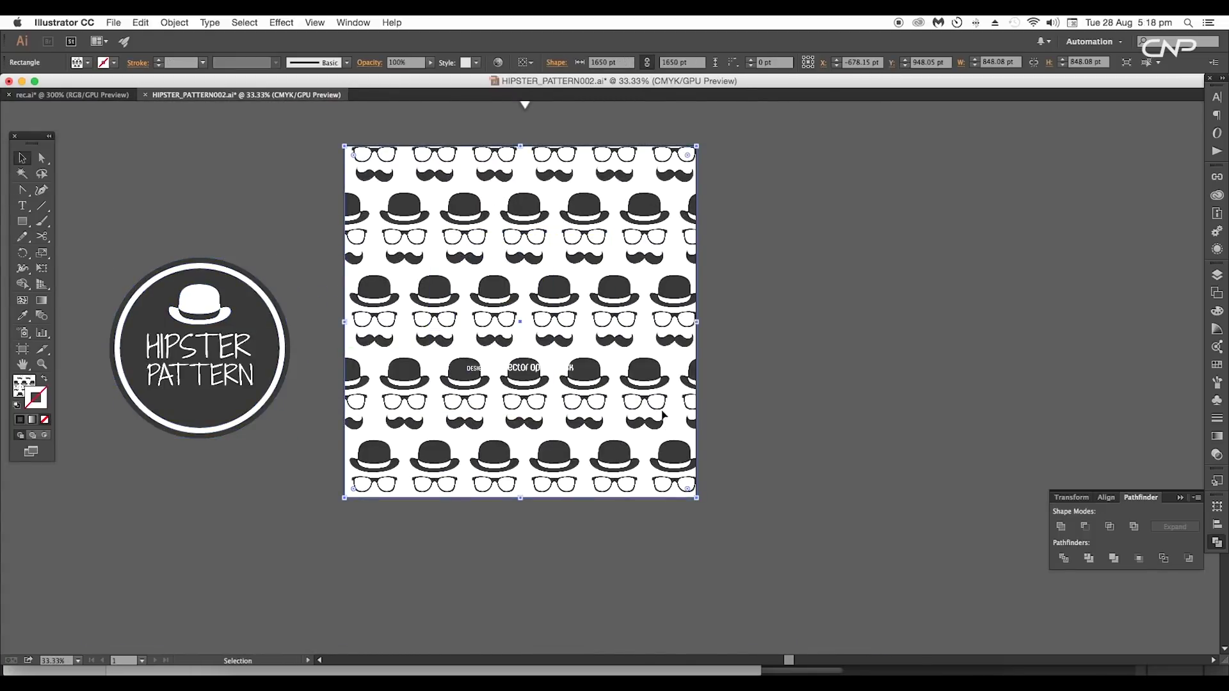
Expand the pattern-filled rectangle into editable artwork and ungroup it.
left_click(181, 24)
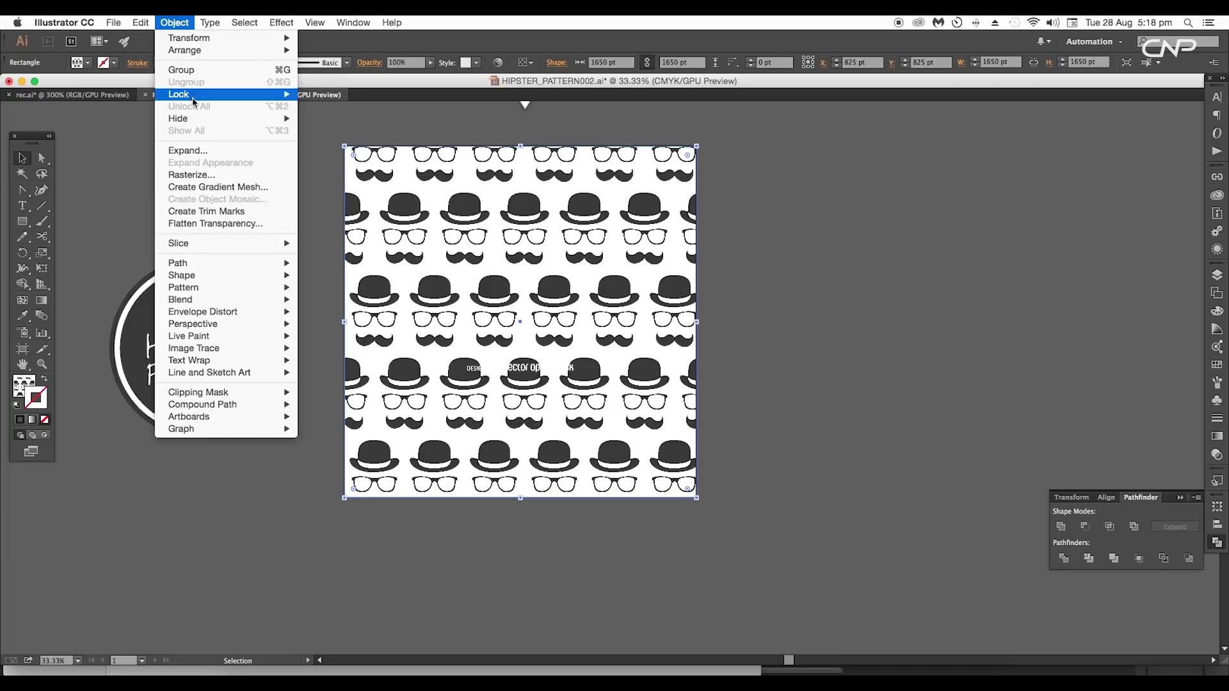
left_click(194, 148)
left_click(665, 437)
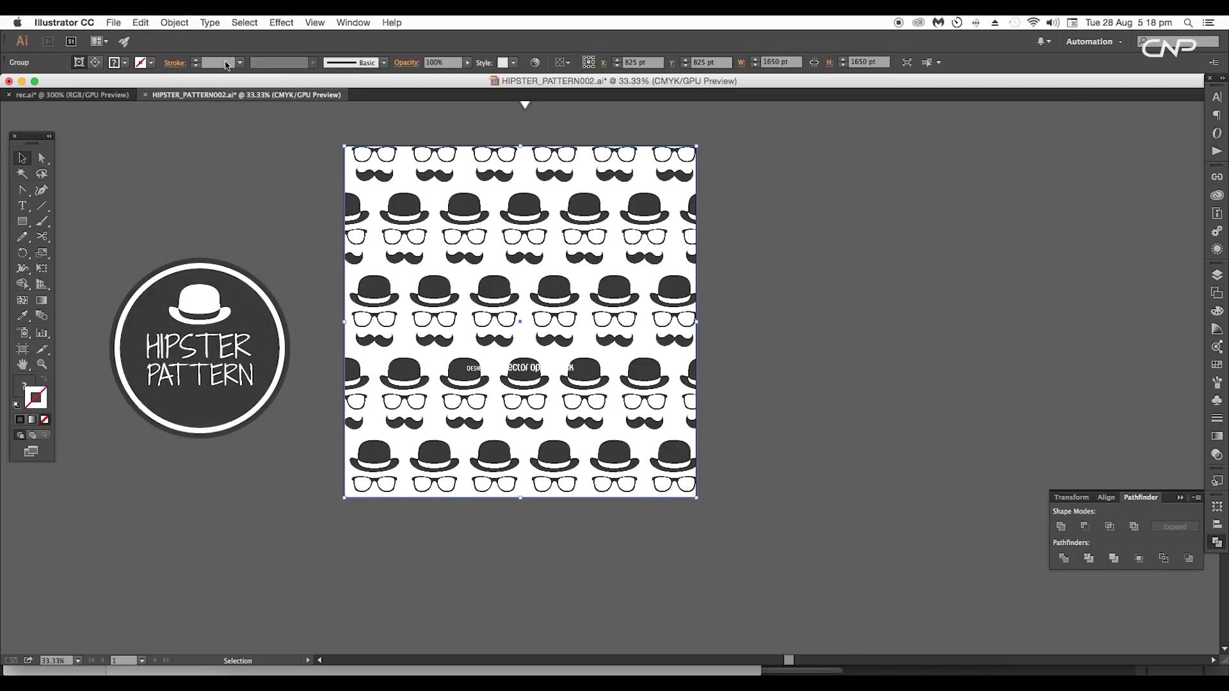
right_click(594, 253)
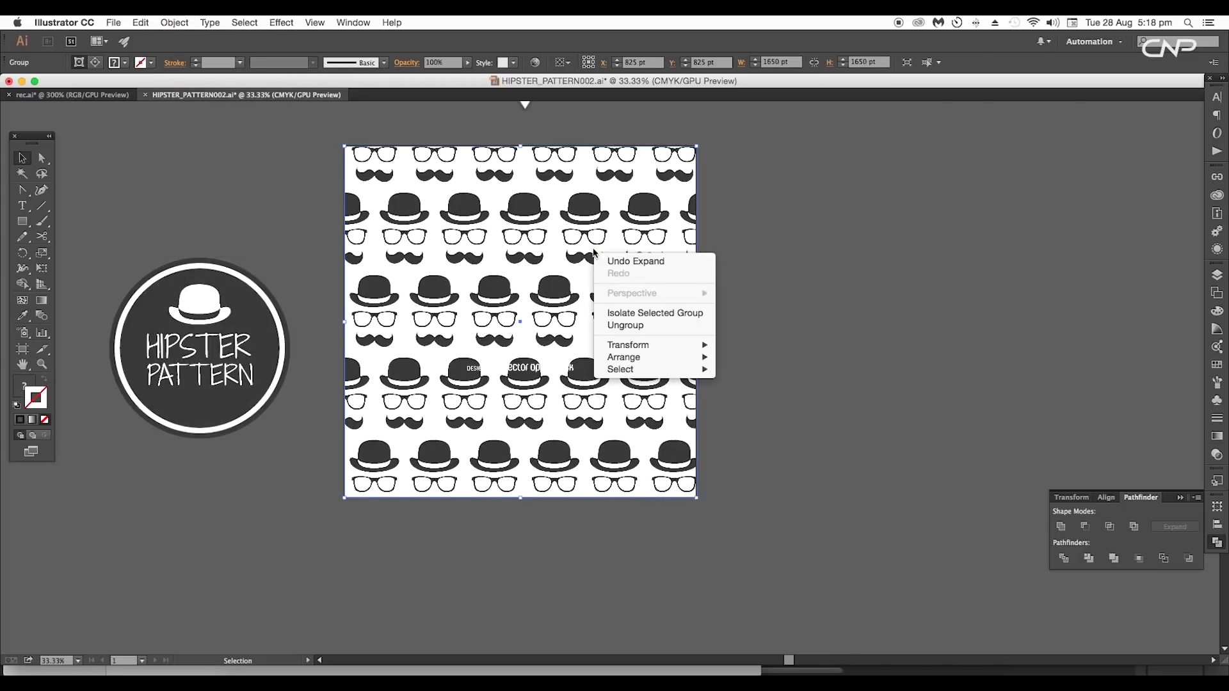
left_click(625, 325)
Release the expanded pattern's clipping mask and move one pattern tile off the artboard onto the empty canvas.
right_click(643, 249)
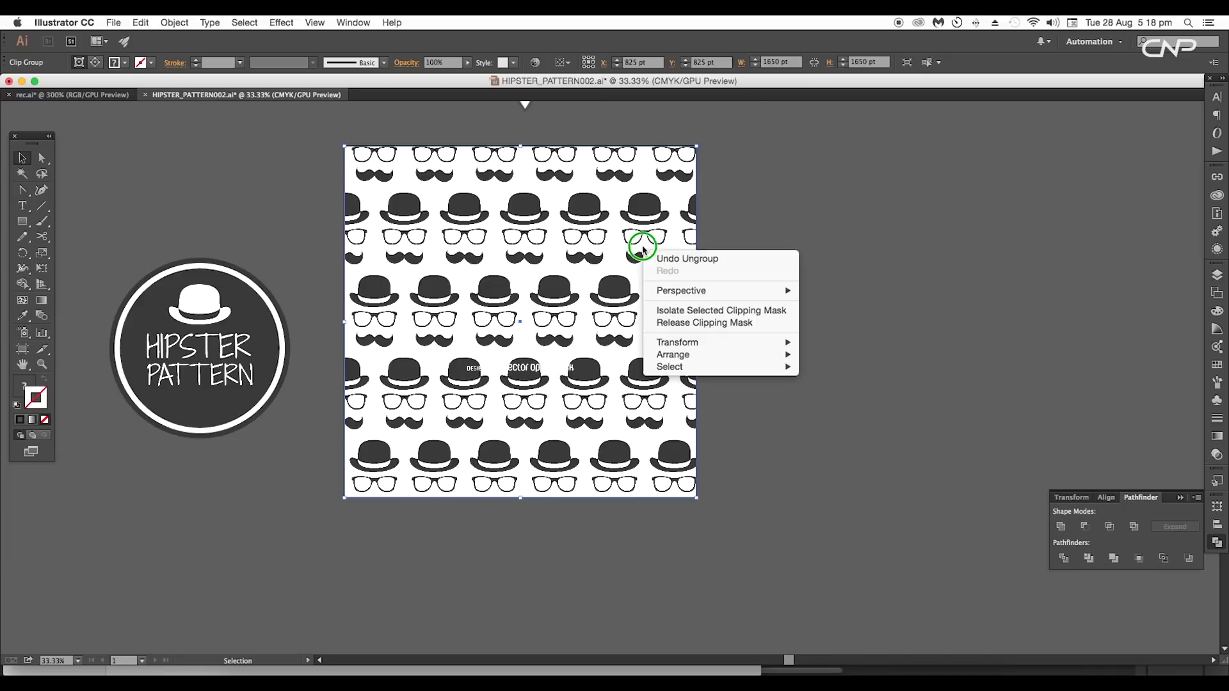
left_click(691, 323)
left_click(737, 251)
left_click_drag(653, 264, 860, 268)
Ungroup the separated pattern tile, release its clipping mask and deselect it.
right_click(860, 267)
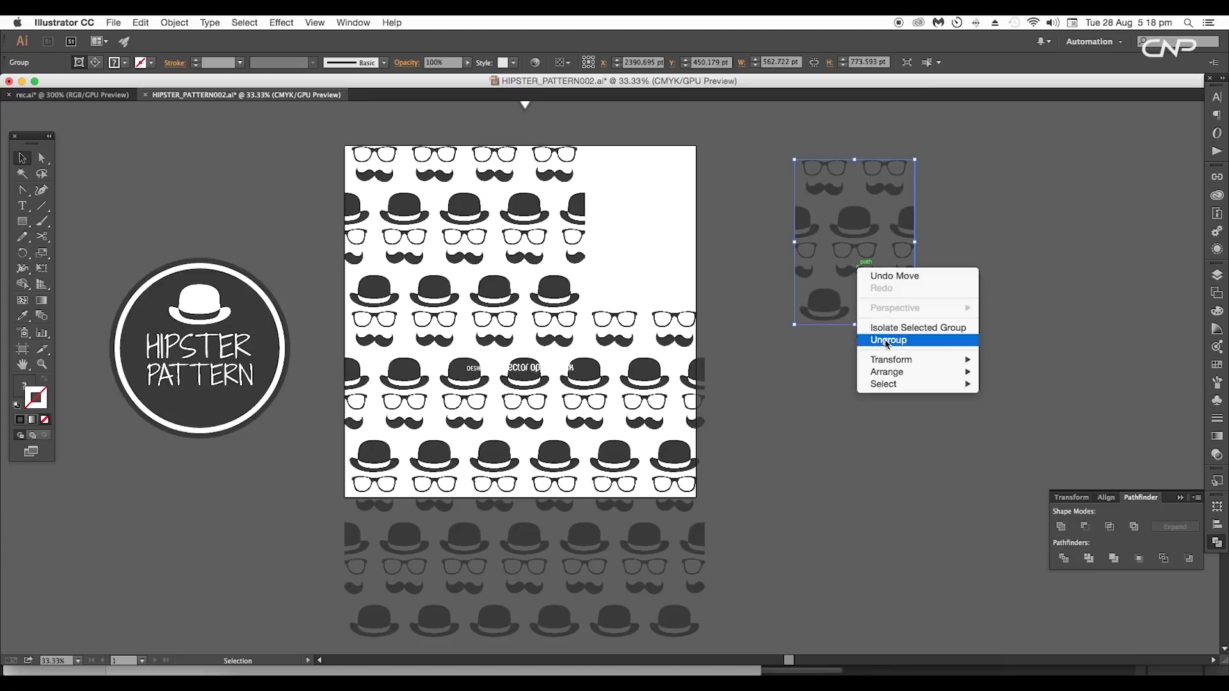
left_click(889, 340)
right_click(872, 267)
left_click(907, 342)
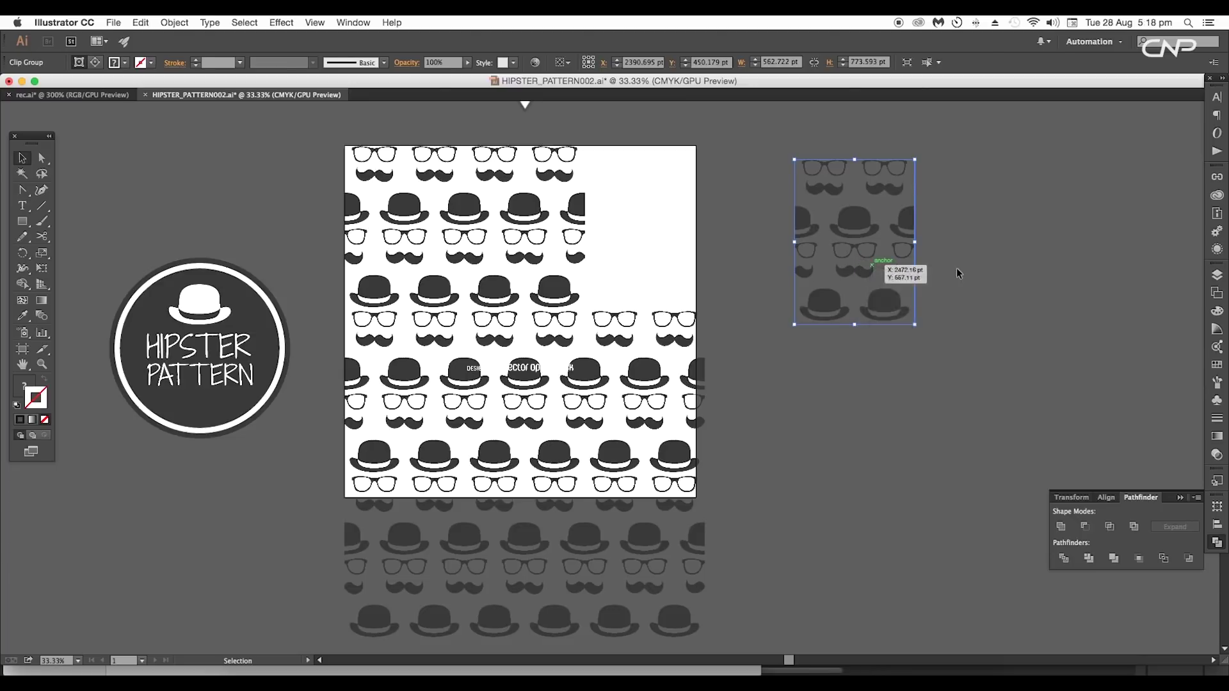
left_click(934, 263)
Ungroup the central hat, glasses and moustache set in the separated pattern tile and clear the selection.
scroll(934, 262, "up", 1)
left_click(848, 249)
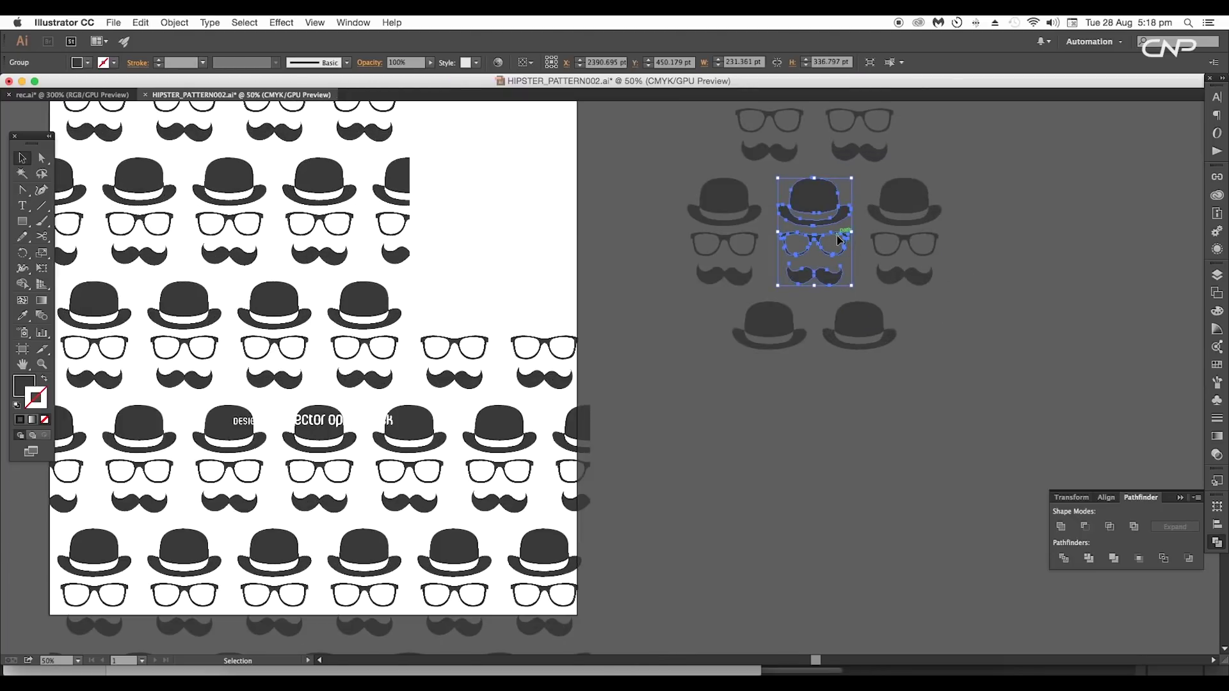
right_click(839, 240)
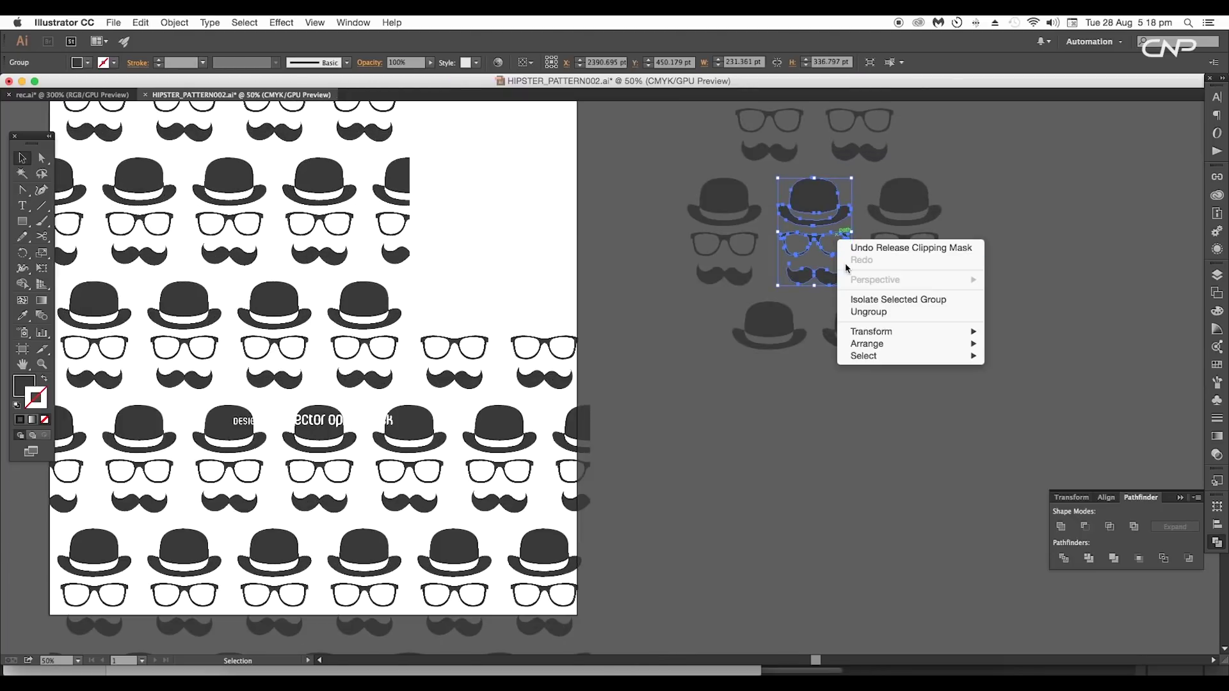
left_click(862, 313)
left_click(1012, 259)
Transfer the glasses from the pattern tile into the rec.ai document, placing them over the sketched face.
left_click(809, 240)
left_click_drag(811, 241, 556, 334)
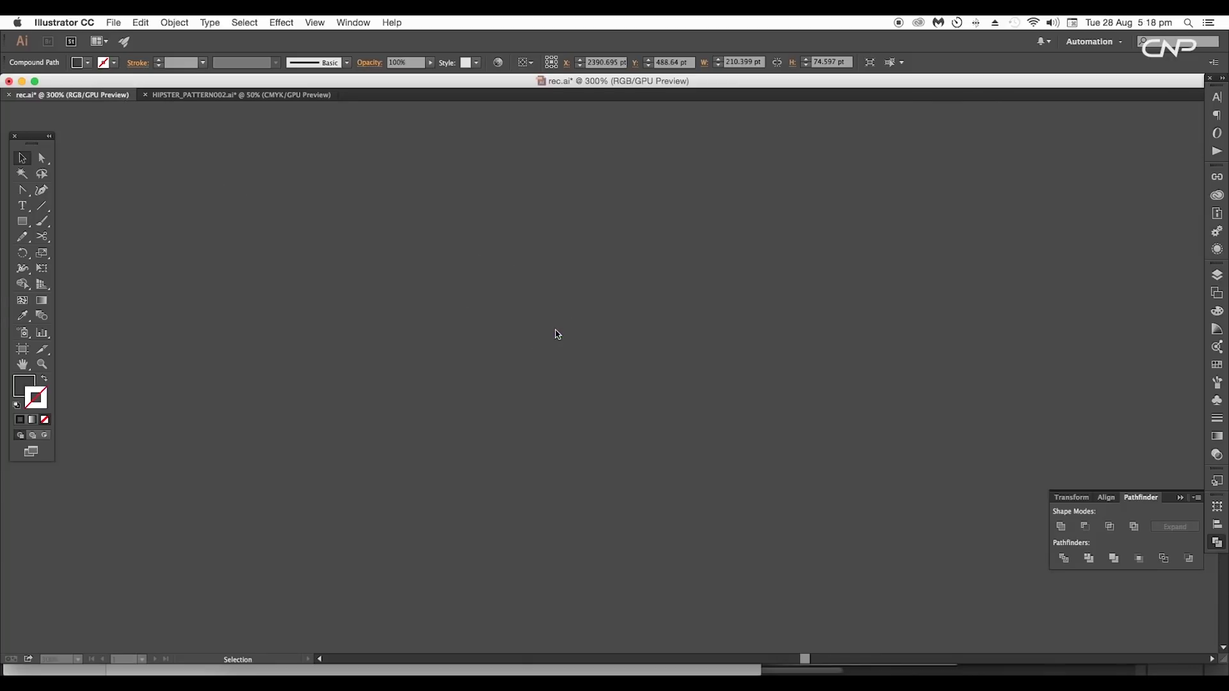
left_click_drag(556, 333, 673, 338)
Scale the glasses down proportionally to about 127 pt wide and 45 pt high over the sketched sunglasses.
scroll(673, 337, "up", 1)
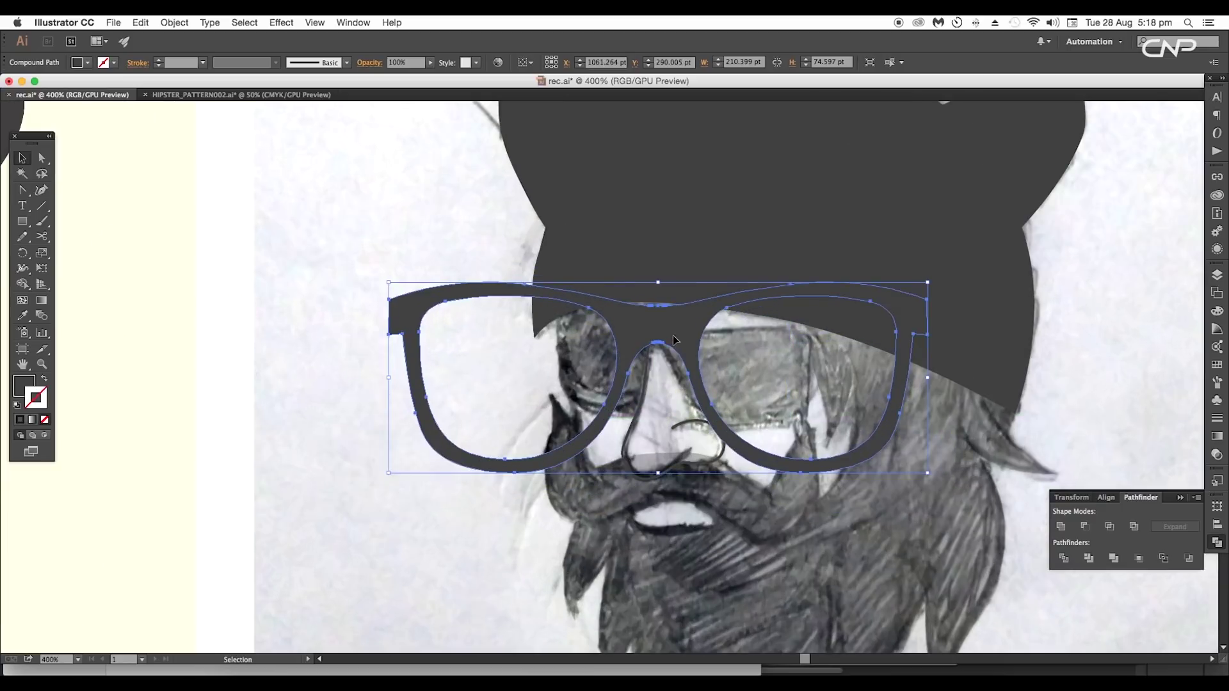
left_click_drag(928, 280, 892, 320)
scroll(702, 379, "up", 2)
left_click_drag(933, 466, 948, 481)
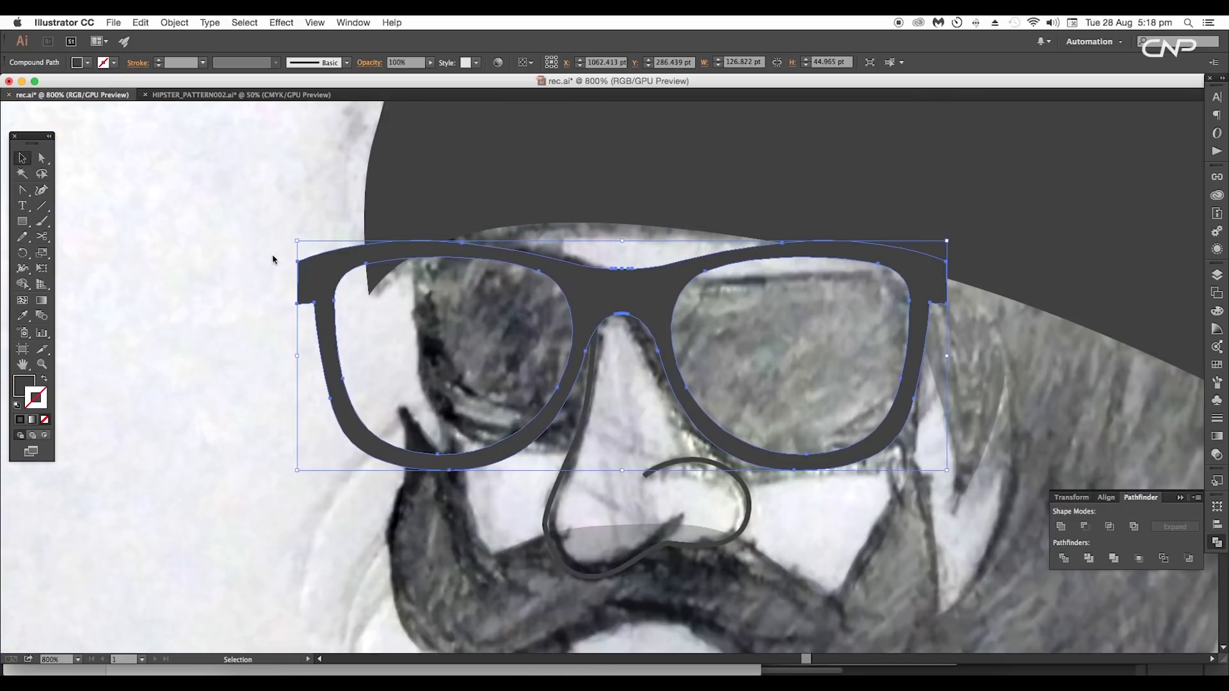
Fill the glasses with orange from the swatches.
left_click(88, 64)
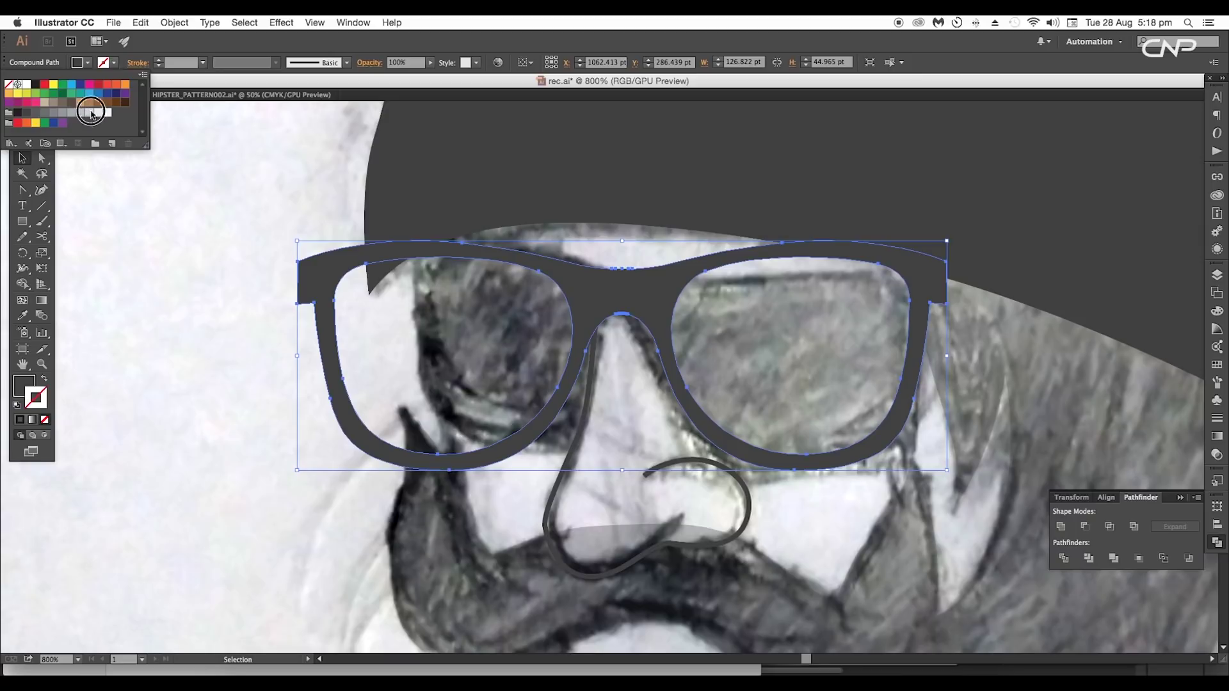
left_click(91, 114)
left_click(121, 84)
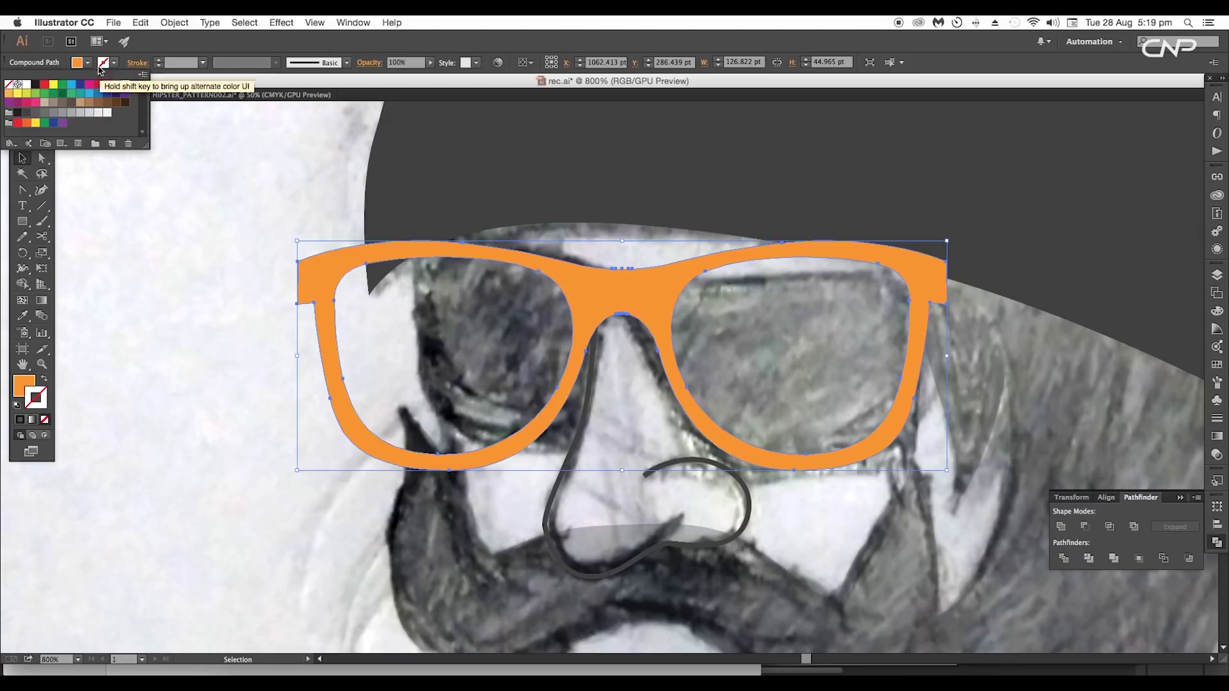
left_click(29, 159)
Apply an Envelope Distort mesh with 1 row and 2 columns to the glasses.
scroll(488, 318, "right", 3)
scroll(488, 318, "down", 1)
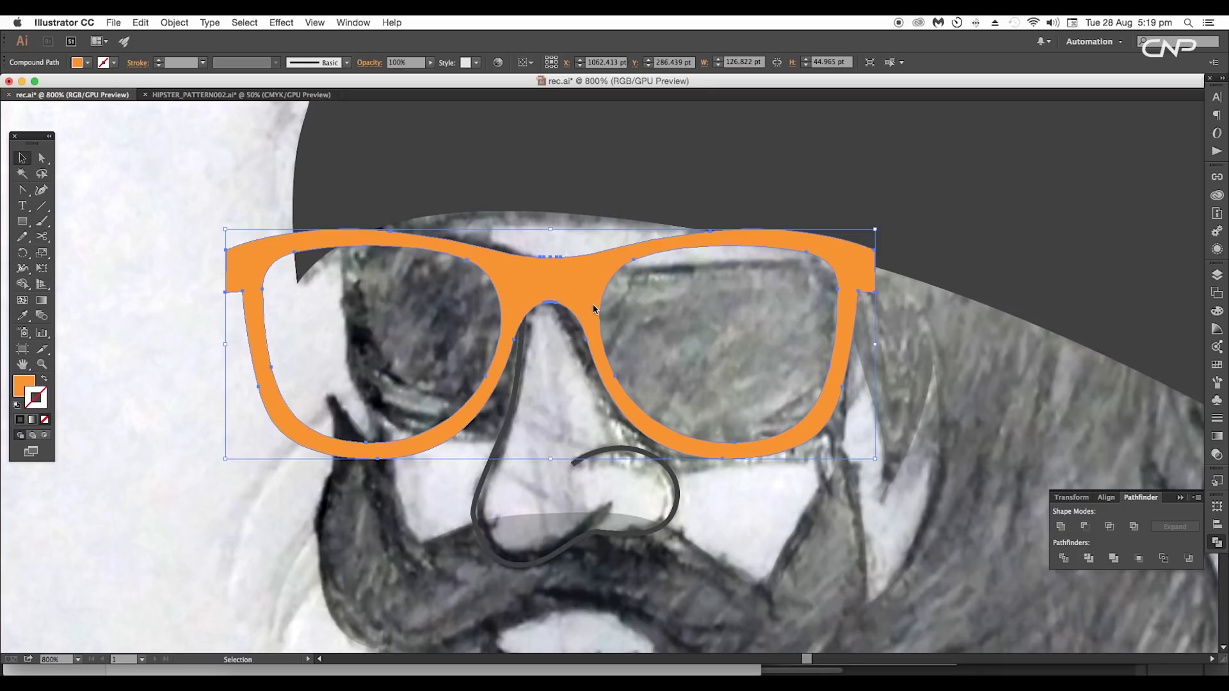
left_click(185, 24)
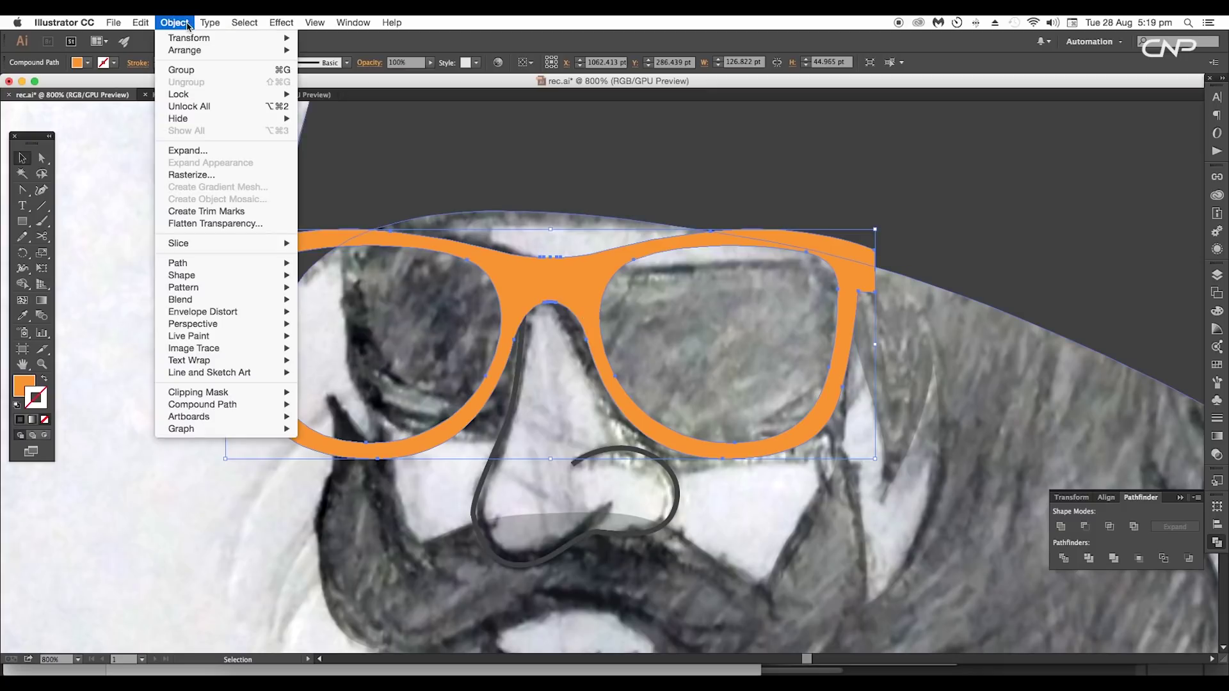
mouse_move(231, 312)
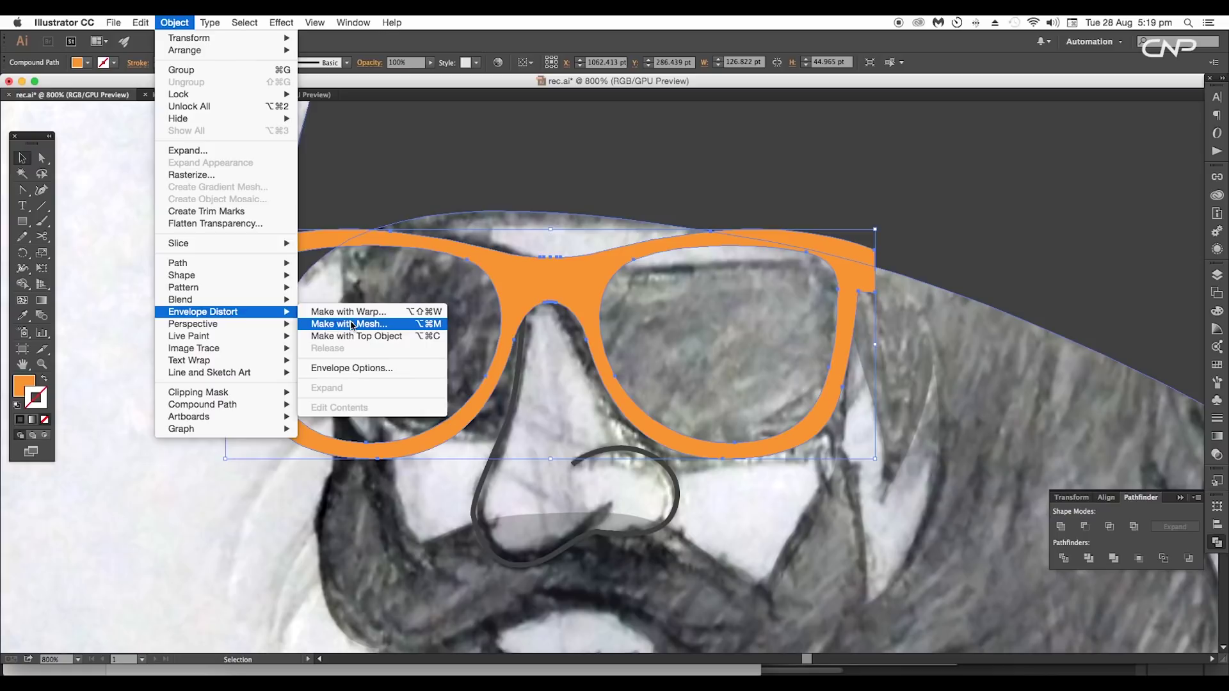
left_click(353, 325)
left_click(636, 215)
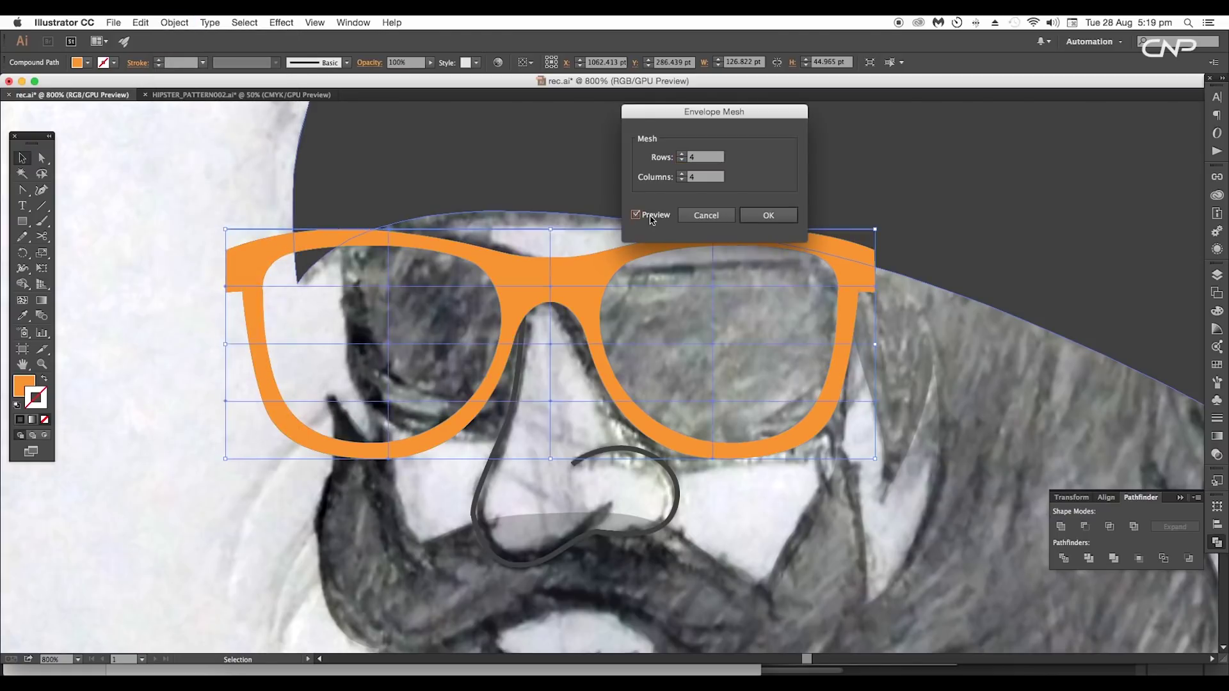
left_click(682, 179)
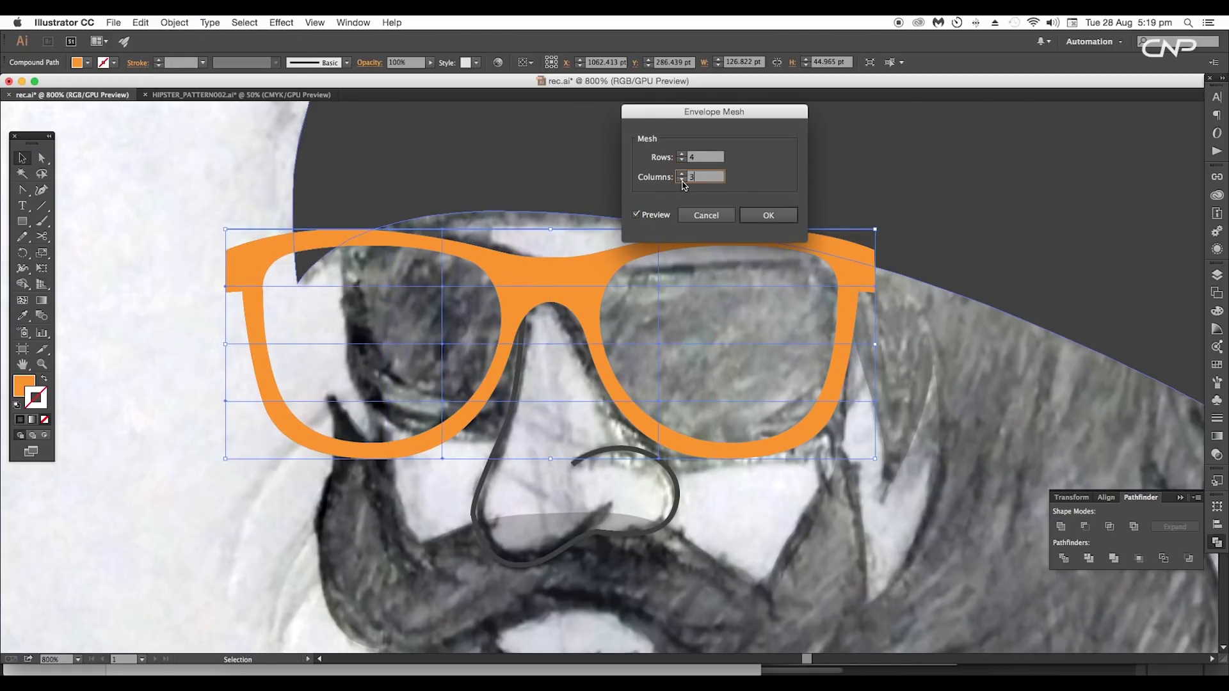
left_click(682, 160)
left_click(682, 160)
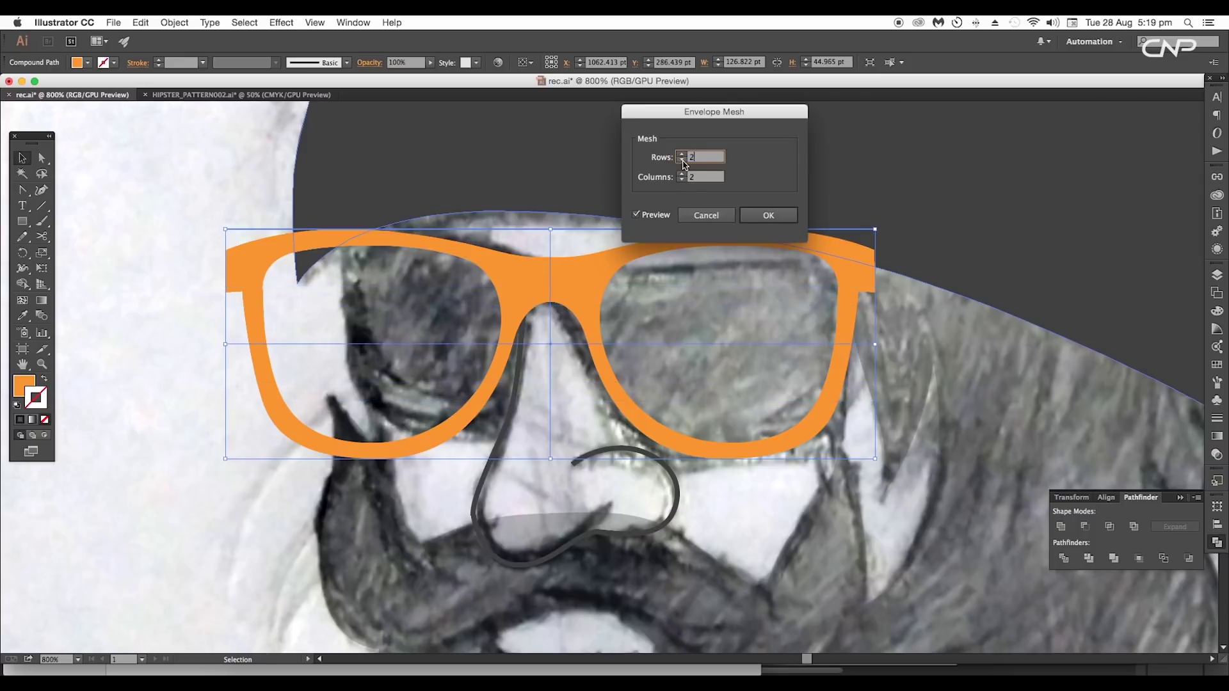
left_click(682, 161)
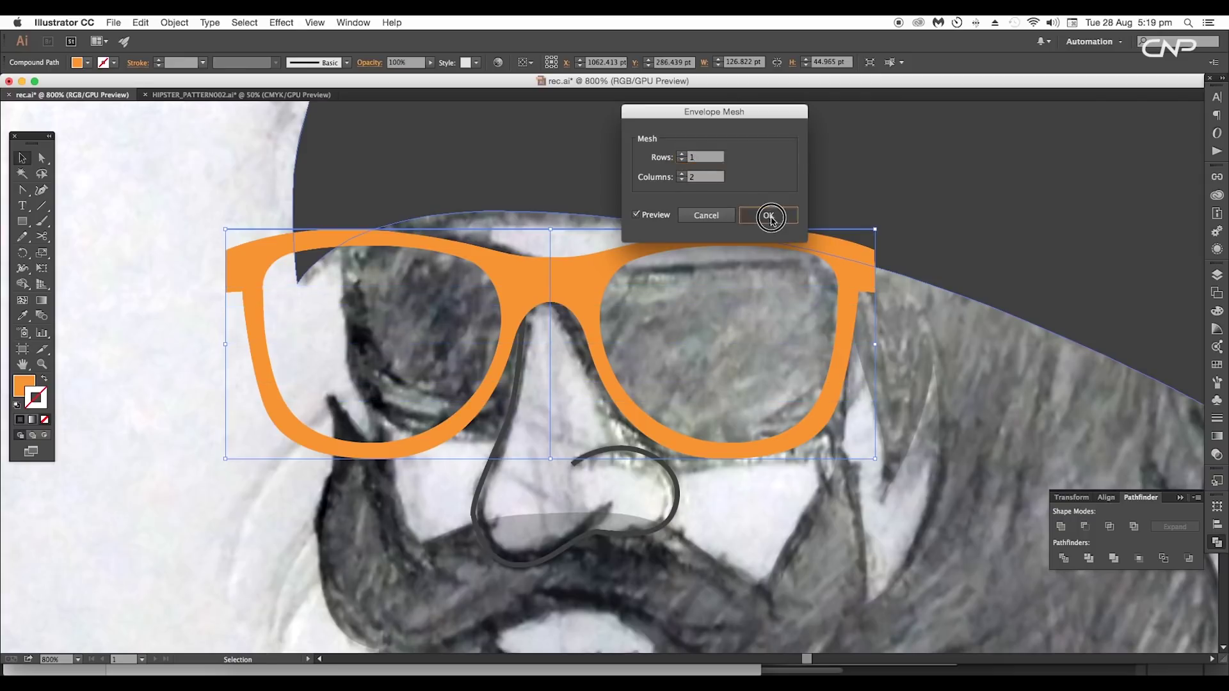
left_click(768, 215)
Pull the mesh's left corners inward and slightly up, and lower its right corners to match the tilted face.
left_click(41, 157)
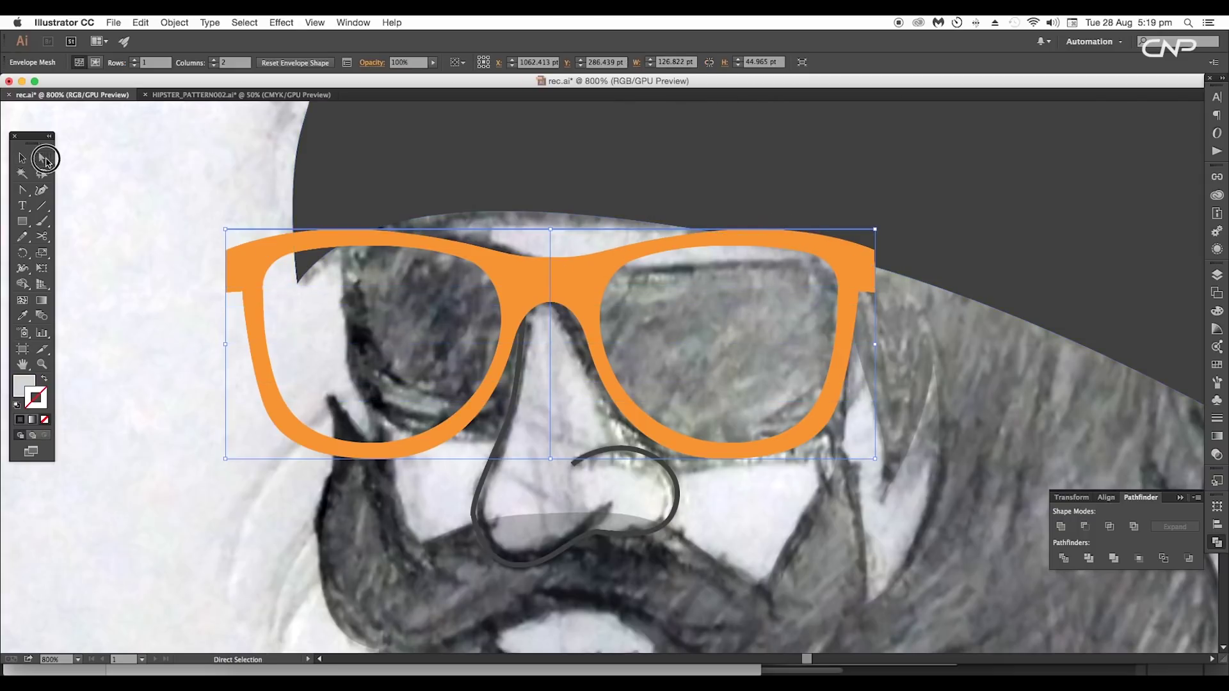
left_click(225, 228)
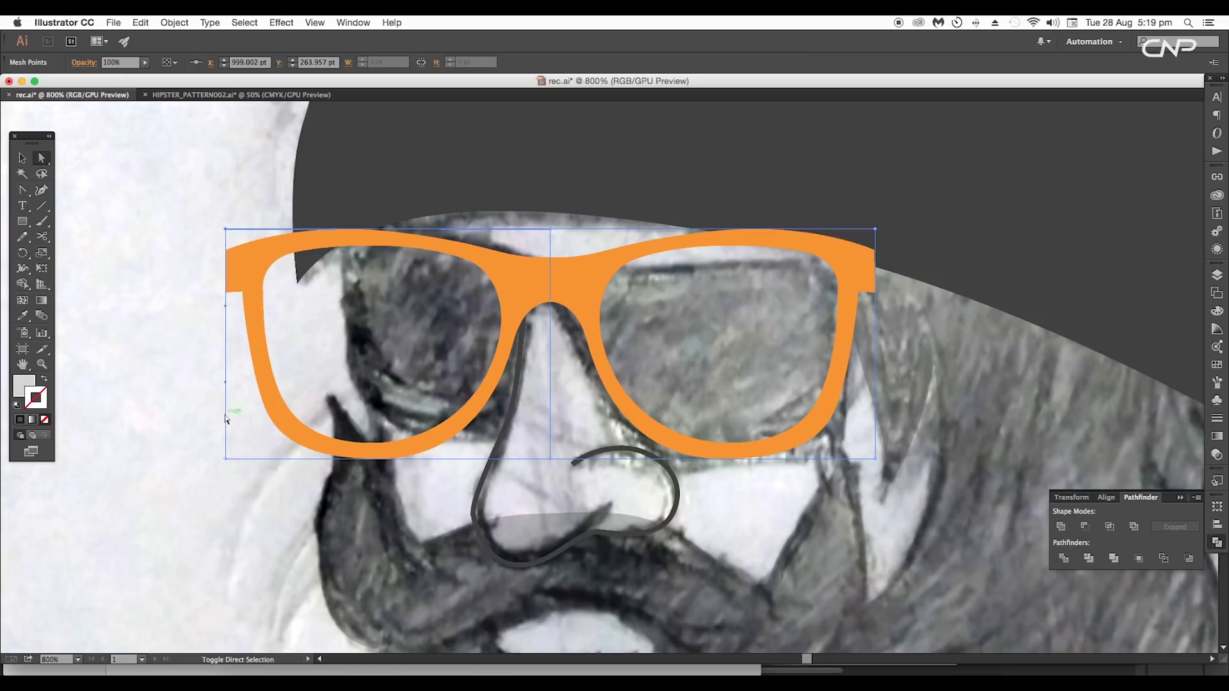
left_click_drag(225, 459, 308, 445)
left_click(875, 229)
left_click_drag(875, 458, 876, 479)
Lower the mesh's top centre and top-right points and adjust their handles to follow the sketched brow line.
left_click_drag(659, 229, 659, 239)
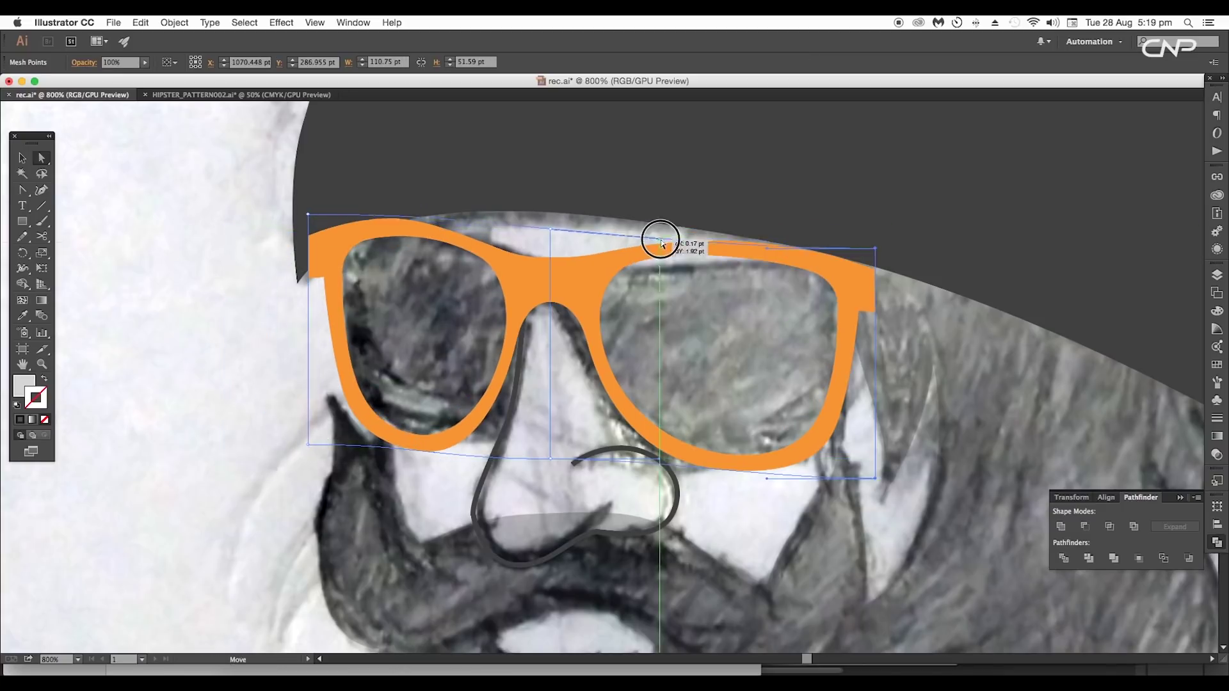
left_click(767, 248)
left_click_drag(550, 229, 550, 239)
left_click_drag(875, 248, 875, 260)
left_click_drag(766, 260, 766, 258)
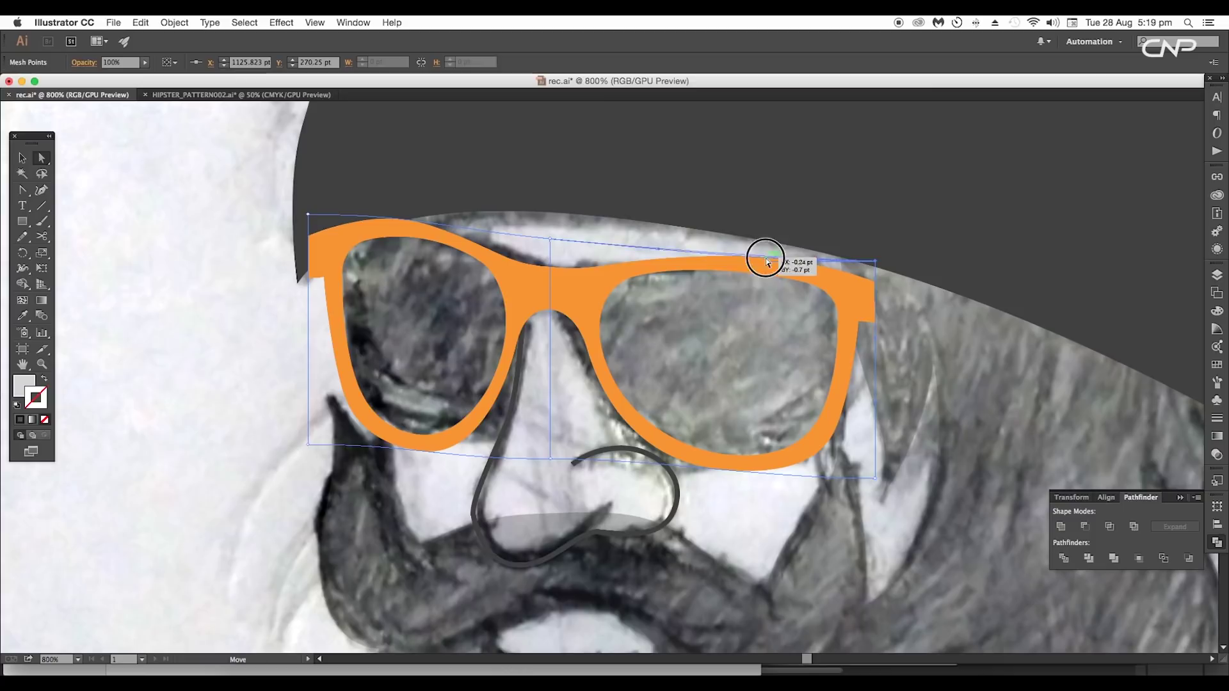
Adjust the mesh's bottom edge handles and slant its left side inward to fit the sketched left lens.
left_click(551, 459)
left_click_drag(659, 459, 621, 465)
left_click_drag(416, 446, 326, 435)
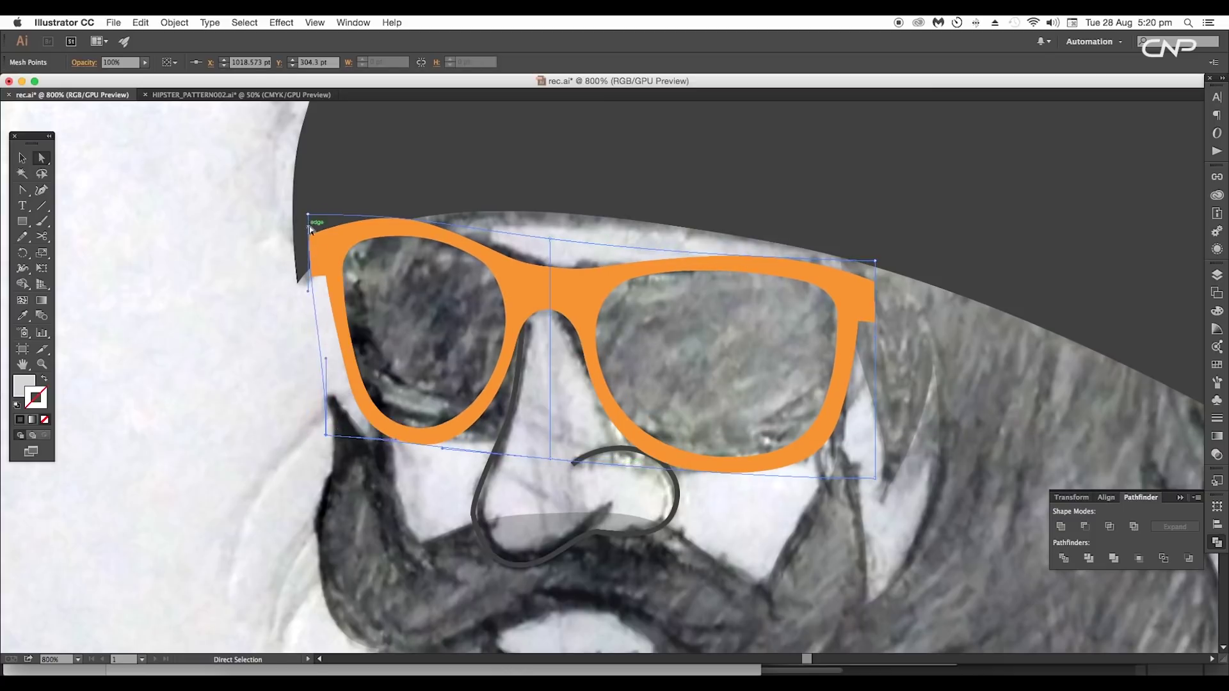
left_click_drag(308, 214, 312, 219)
left_click_drag(325, 358, 322, 358)
left_click_drag(312, 295, 316, 296)
Fine-tune the mesh's centre points and handles so the bridge of the glasses fits the nose.
left_click(550, 459)
left_click_drag(443, 449, 462, 450)
left_click_drag(550, 458, 553, 457)
left_click_drag(550, 239, 546, 241)
left_click_drag(420, 219, 421, 233)
left_click_drag(657, 252, 627, 253)
left_click_drag(547, 319, 549, 307)
left_click_drag(553, 380, 552, 401)
left_click(554, 457)
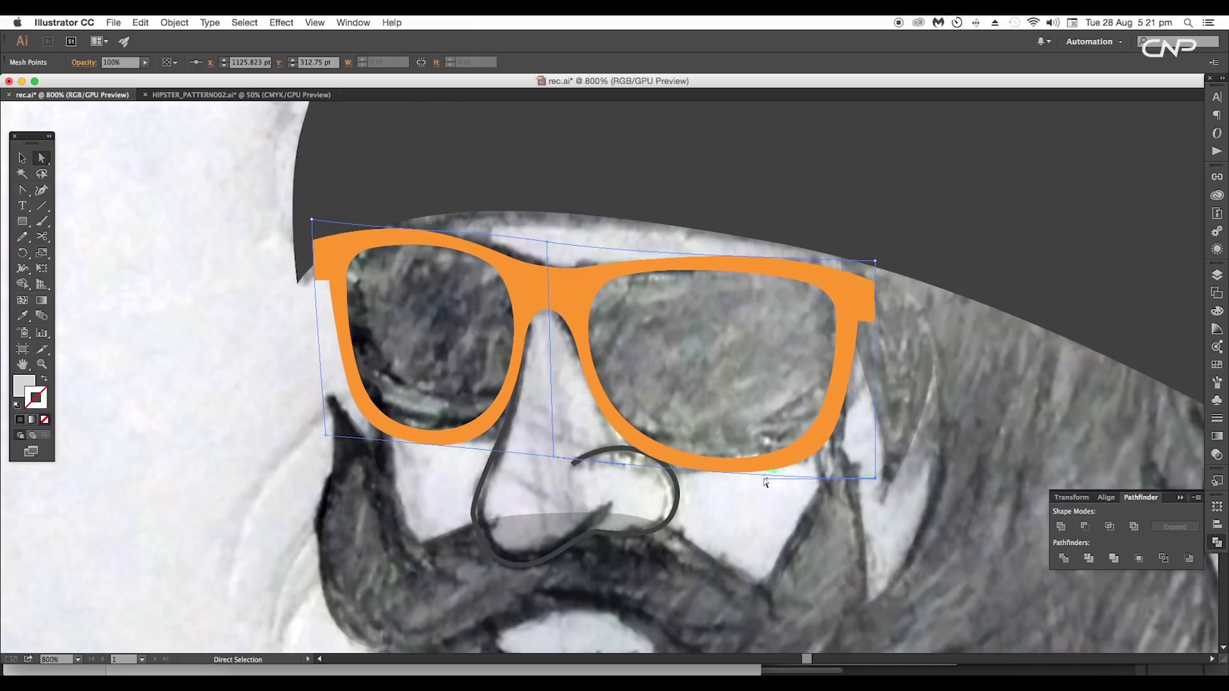
Refine the mesh's right corners and bottom handles to fit the right lens, then select the whole envelope.
left_click_drag(765, 483, 765, 480)
left_click_drag(875, 479, 872, 479)
left_click_drag(875, 261, 875, 265)
left_click_drag(765, 262, 772, 258)
left_click_drag(553, 457, 553, 455)
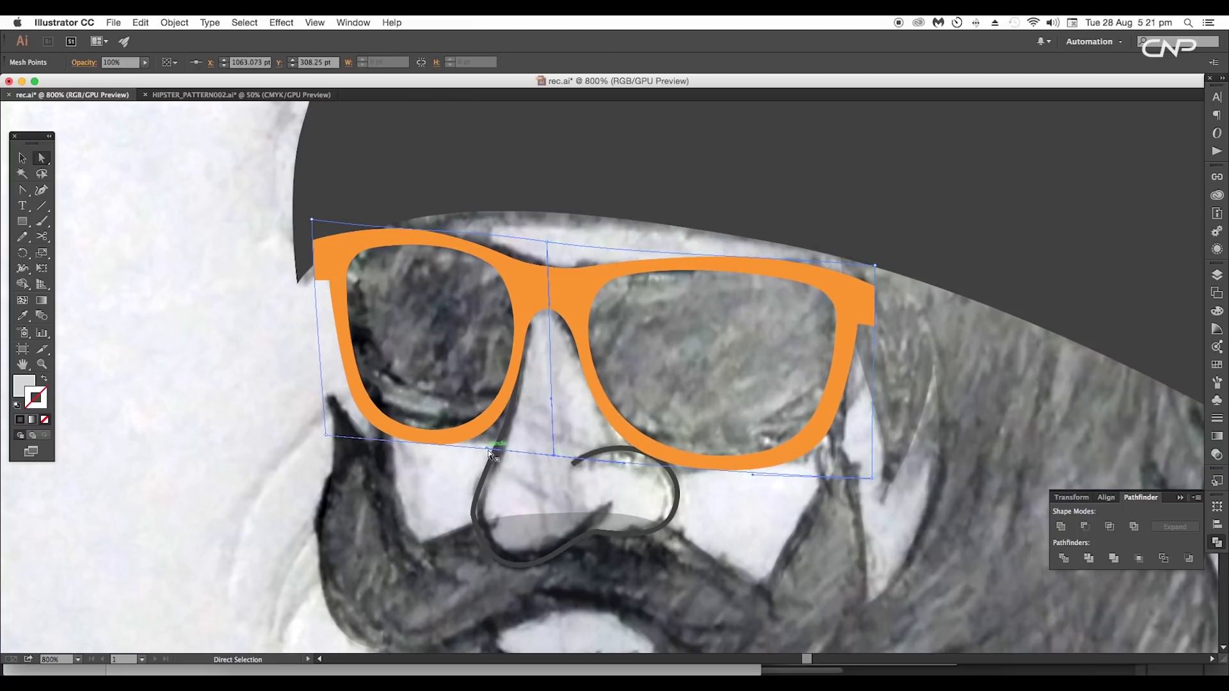
left_click_drag(762, 480, 753, 475)
left_click_drag(871, 478, 875, 487)
scroll(832, 484, "down", 2)
scroll(832, 483, "up", 2)
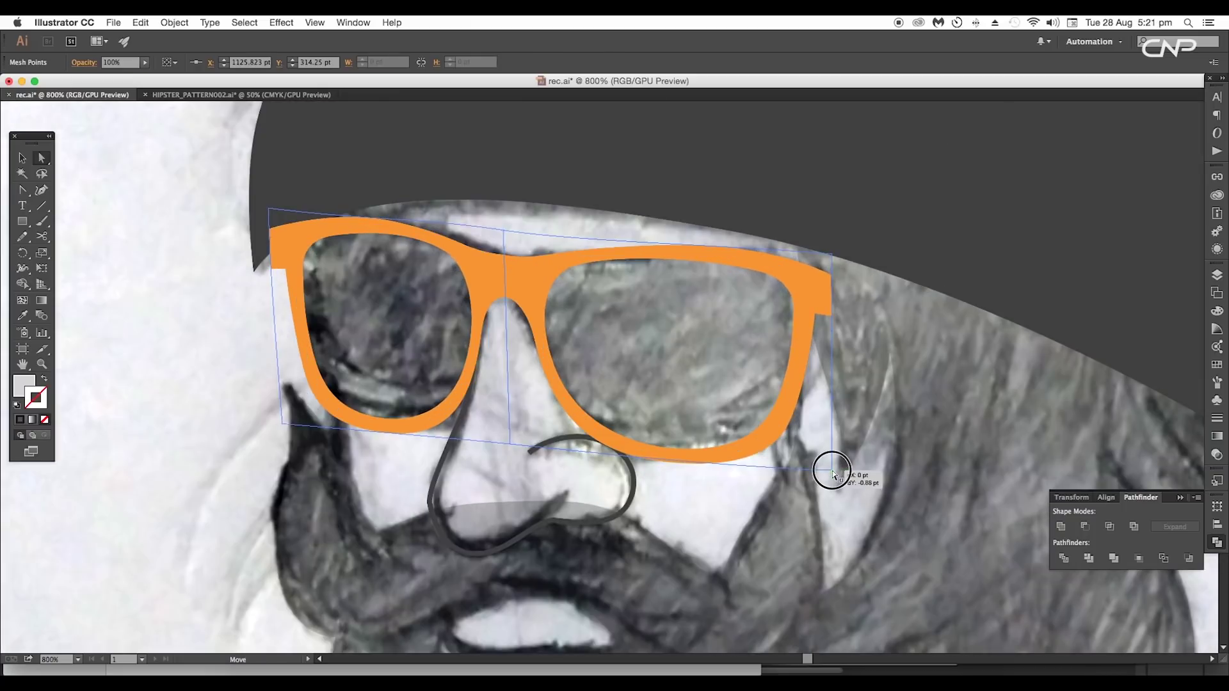
key("v")
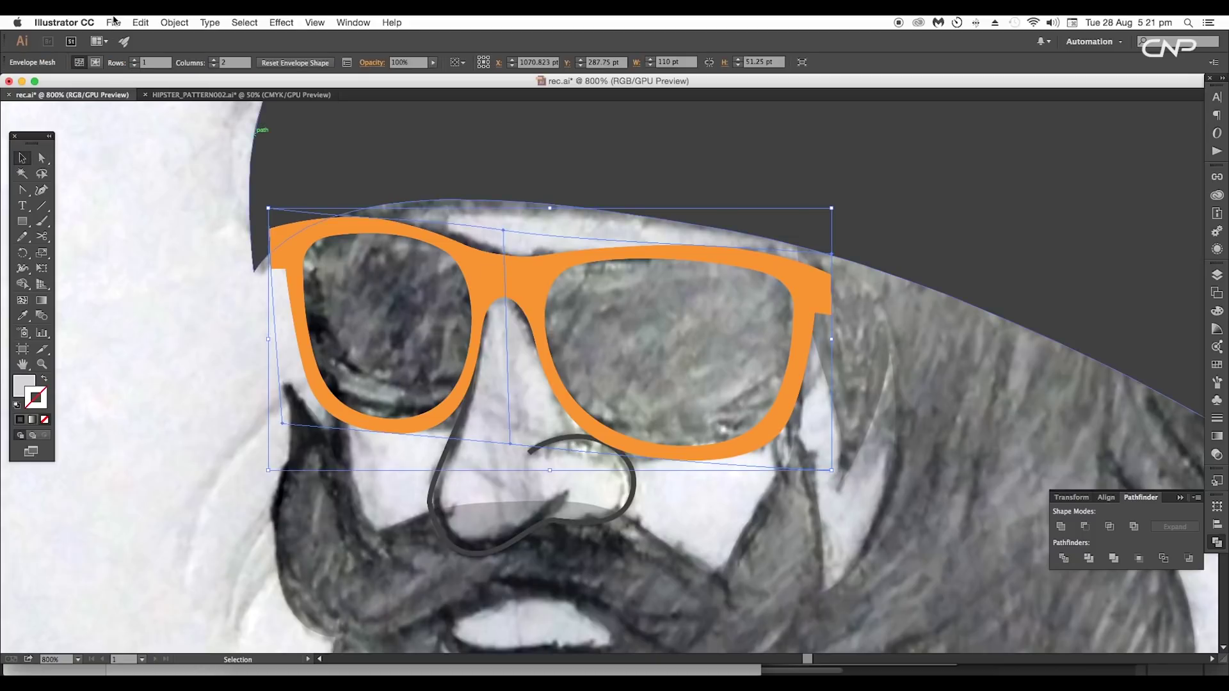
Expand the glasses' envelope mesh with Object and Fill enabled, then deselect the result.
left_click(189, 23)
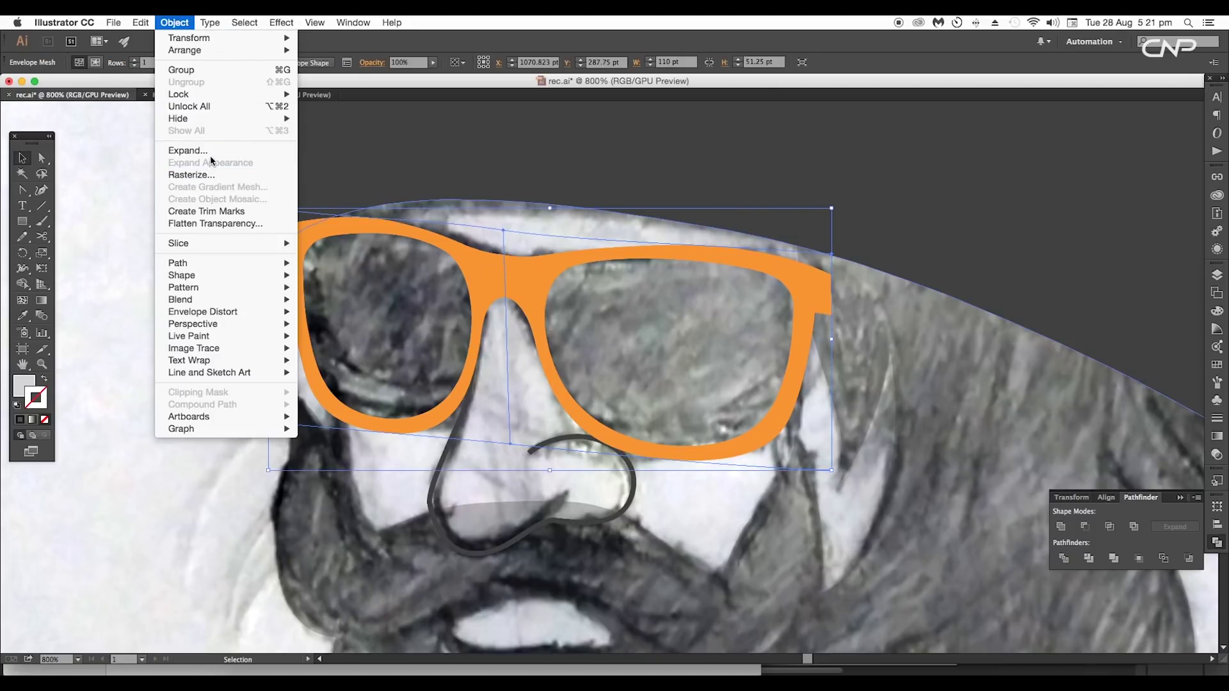
left_click(208, 152)
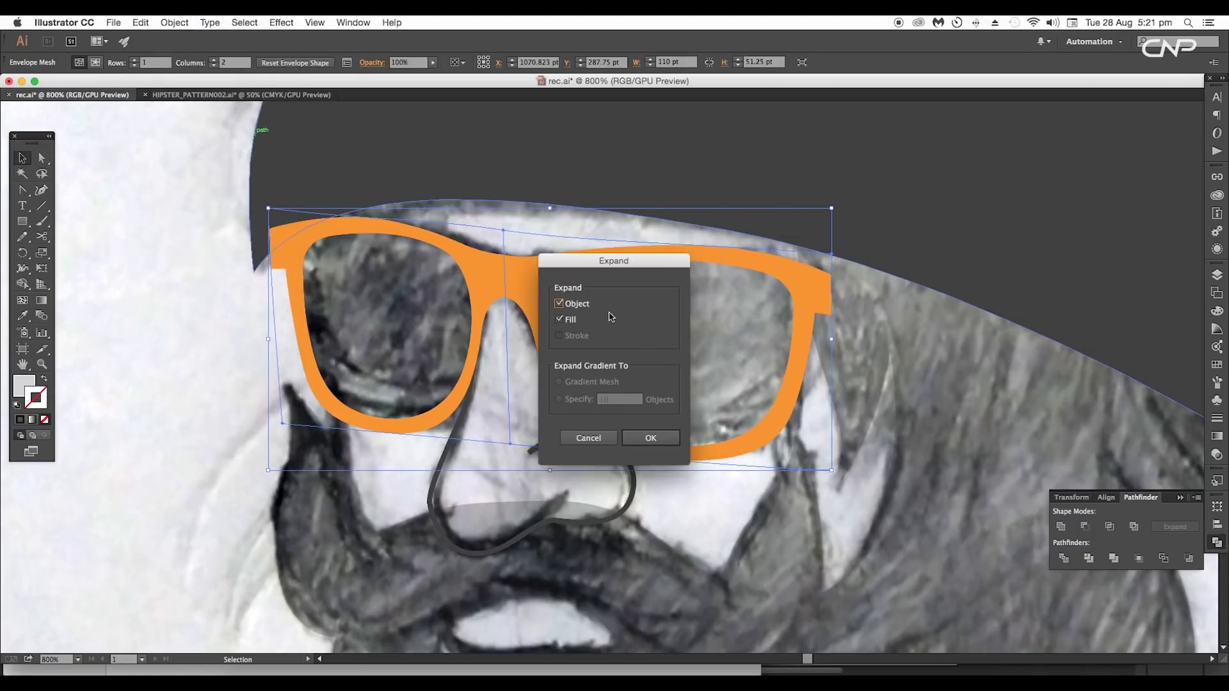
left_click(649, 438)
left_click(905, 420)
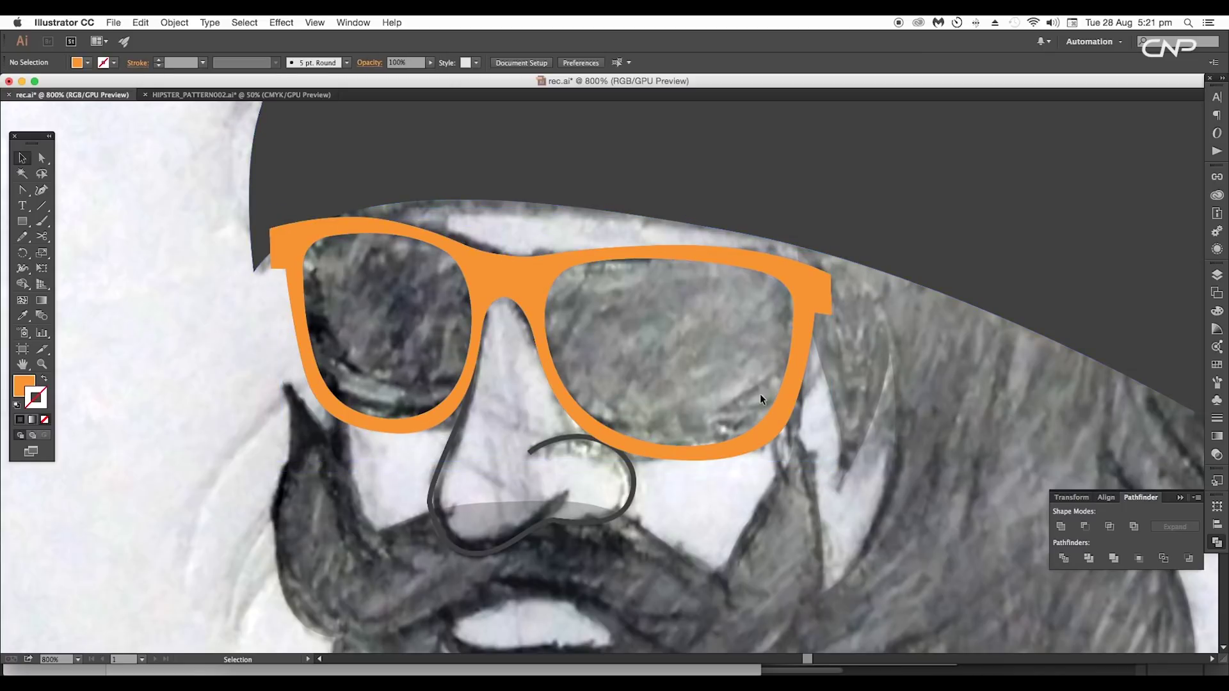
Isolate the glasses' compound path and delete both inner lens outlines to make a solid silhouette.
left_click(780, 401)
double_click(778, 398)
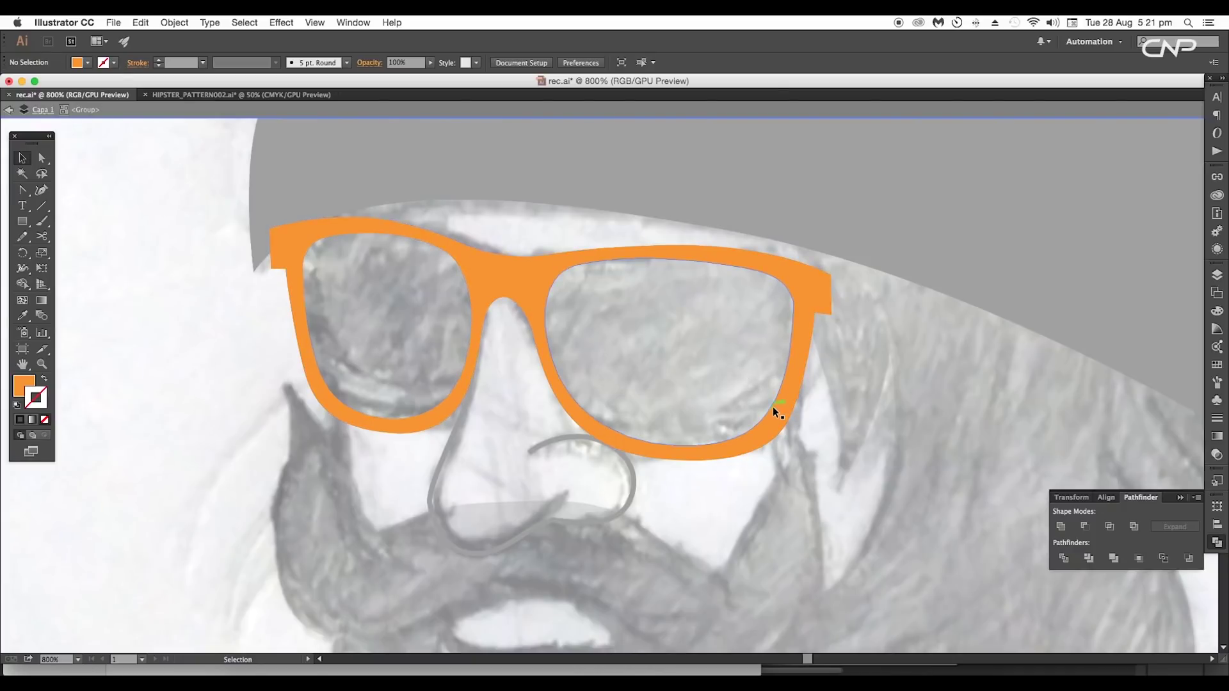
left_click(772, 406)
double_click(771, 405)
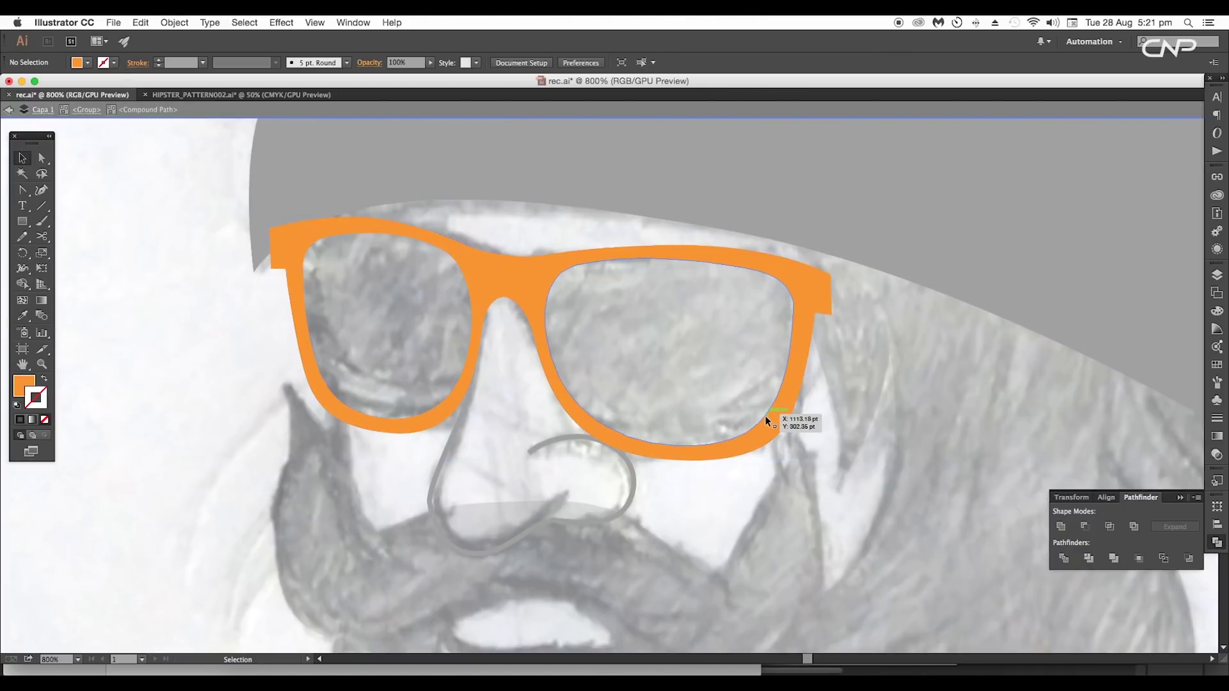
left_click(767, 417)
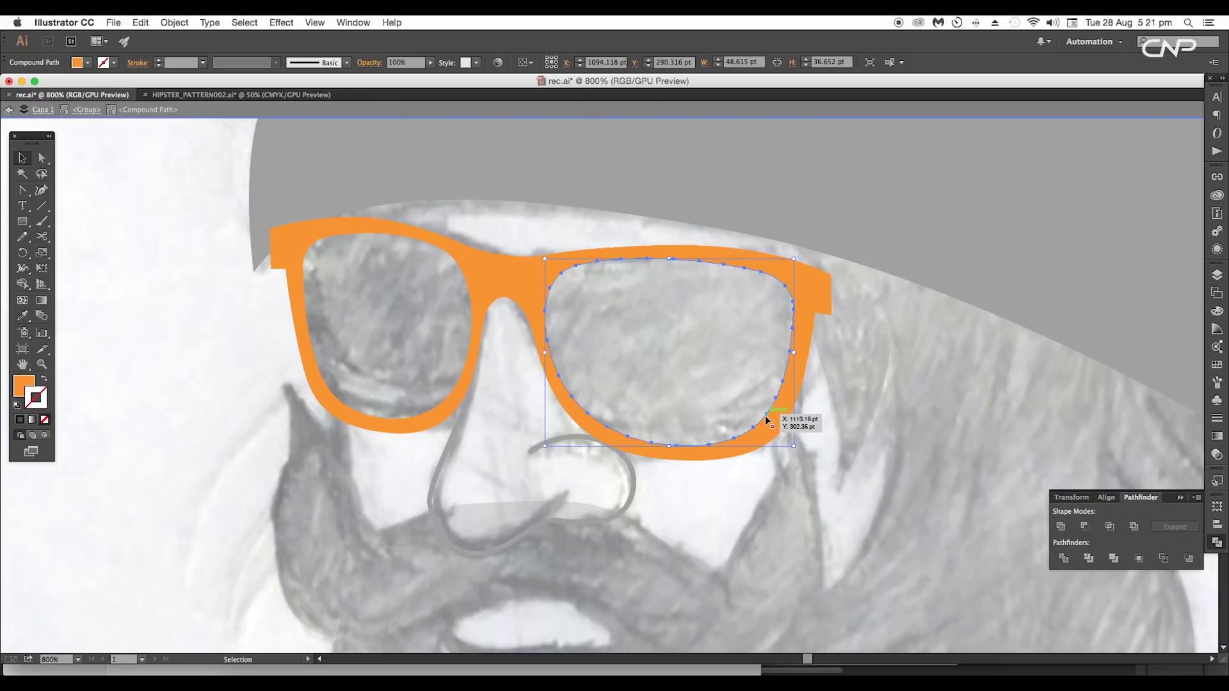
key("Delete")
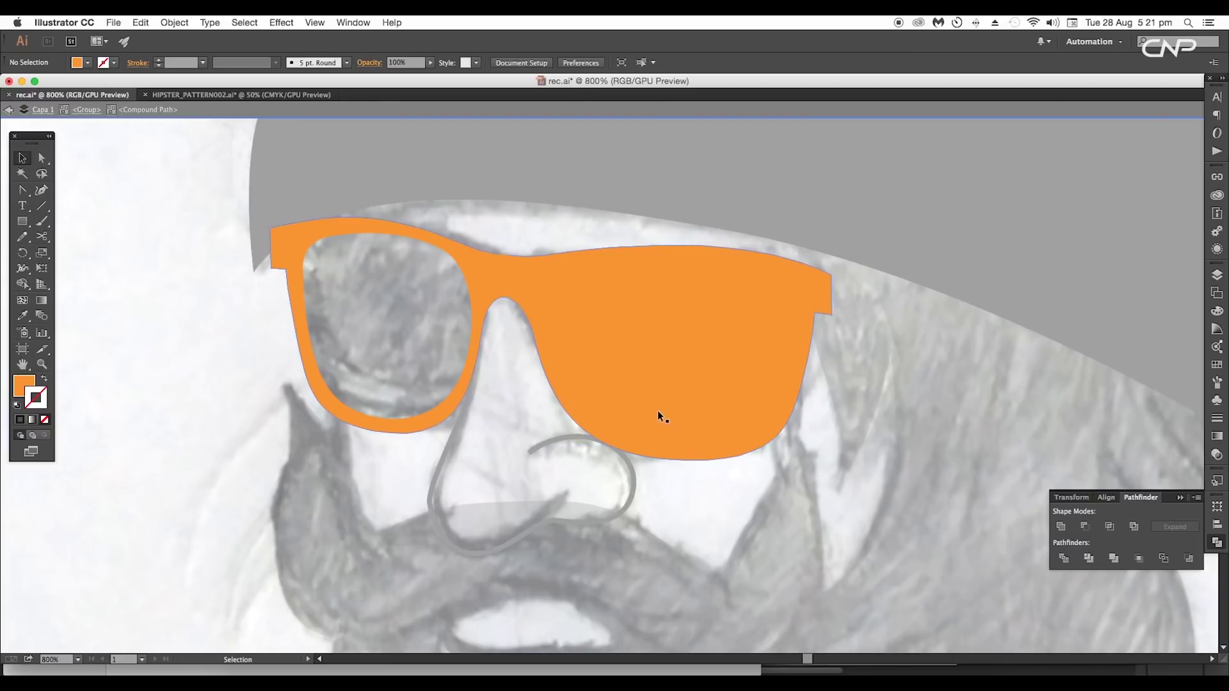
left_click(467, 356)
key("Delete")
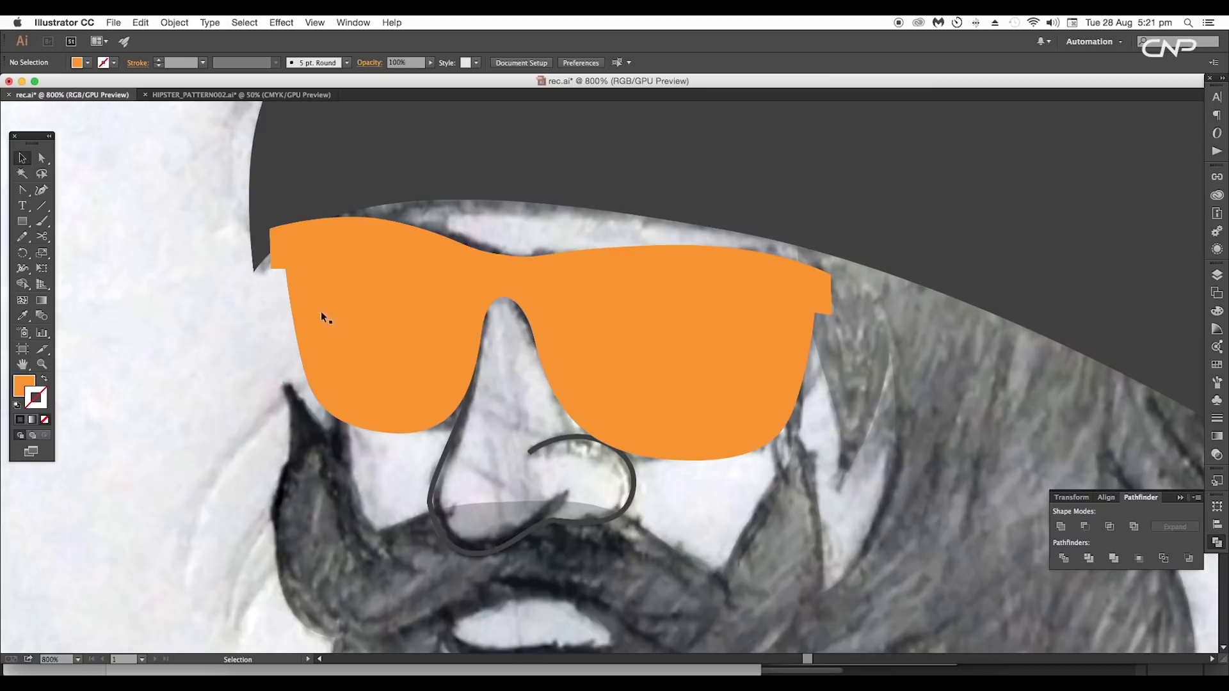
Select the traced beard and hair group and set its opacity to 100%.
left_click(359, 314)
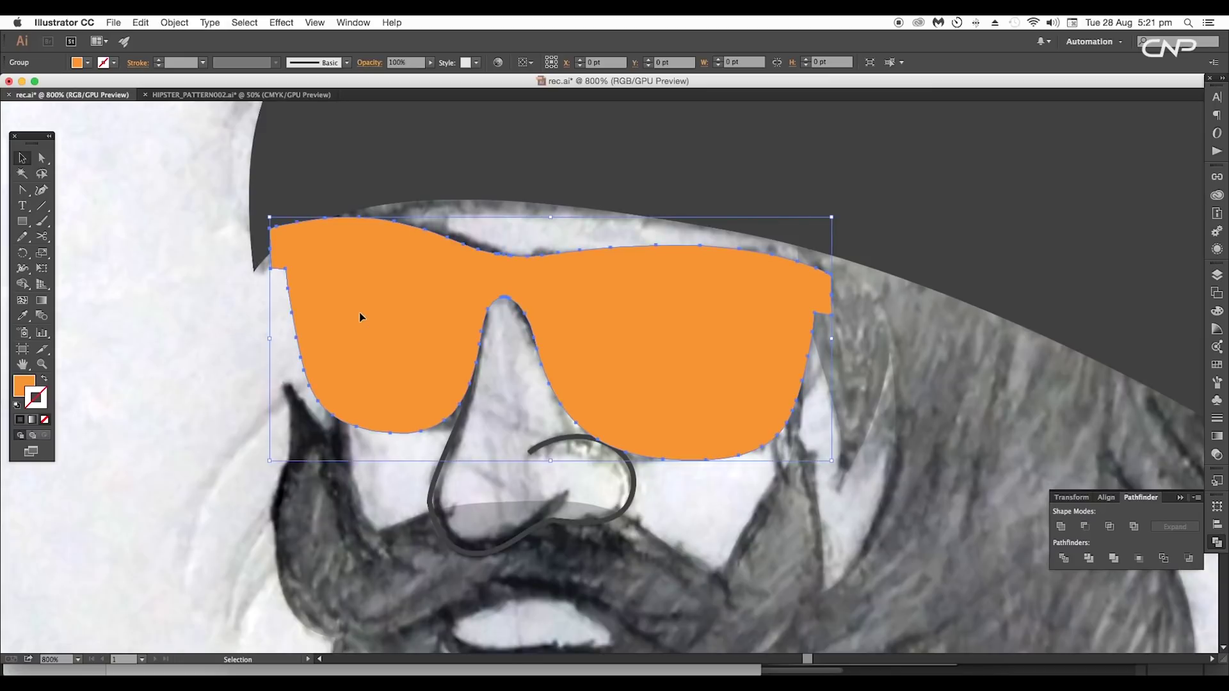
scroll(359, 314, "down", 3)
left_click(739, 395)
scroll(705, 405, "down", 1)
scroll(596, 357, "up", 1)
left_click(596, 358)
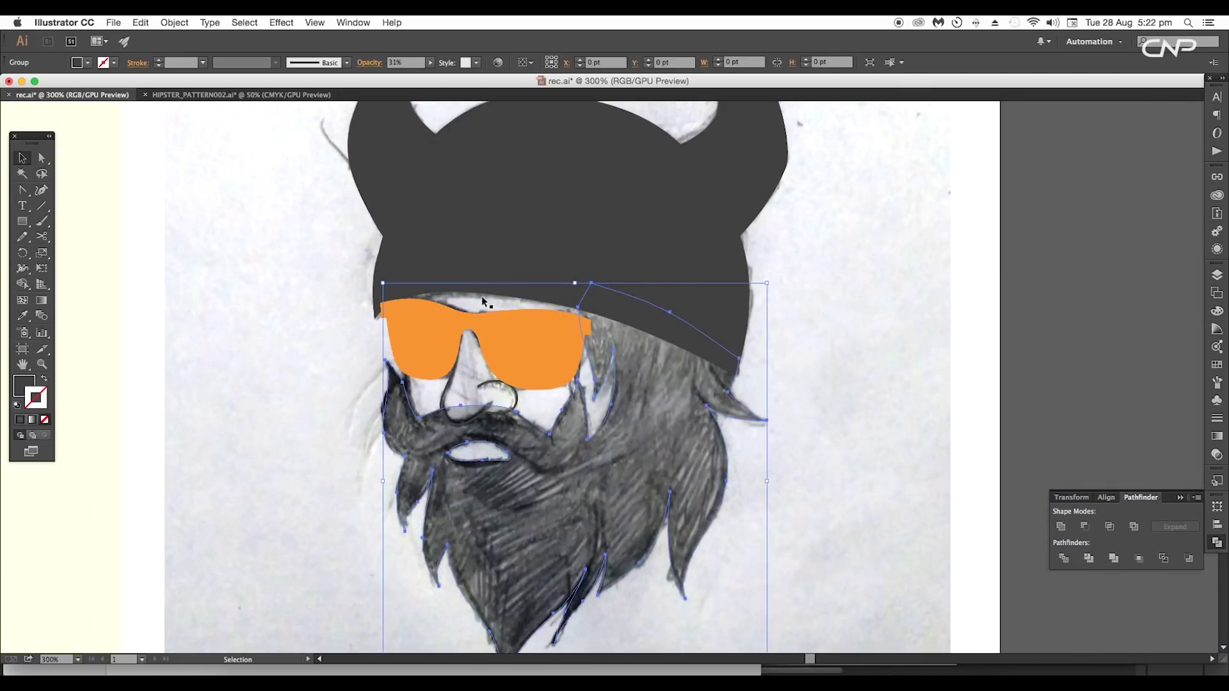
left_click(431, 63)
left_click_drag(429, 74, 479, 72)
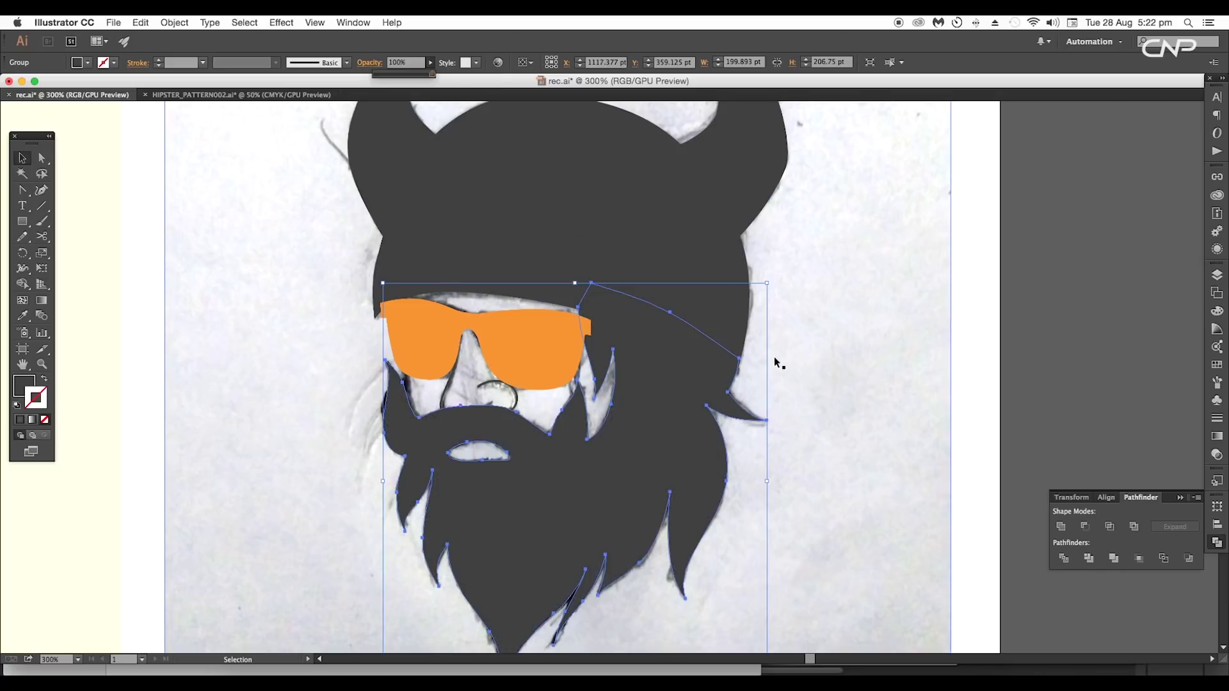
left_click(777, 362)
scroll(828, 413, "down", 2)
left_click_drag(814, 374, 802, 302)
scroll(674, 340, "up", 2)
scroll(593, 365, "down", 3)
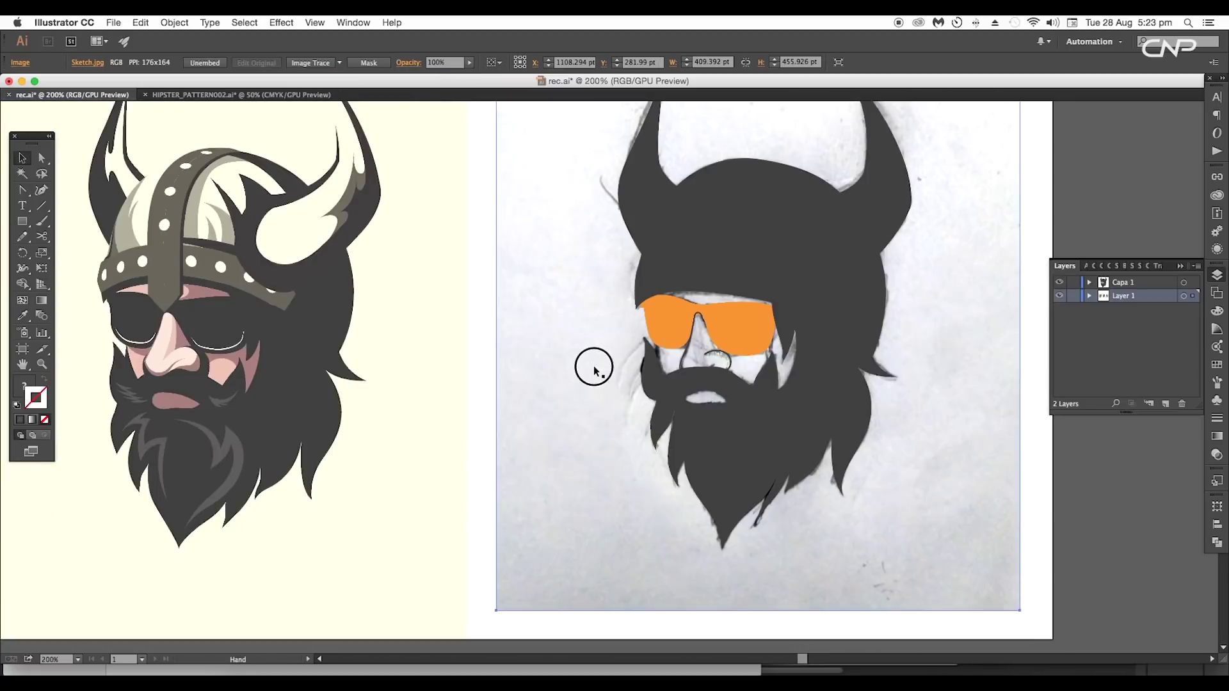
left_click(815, 420)
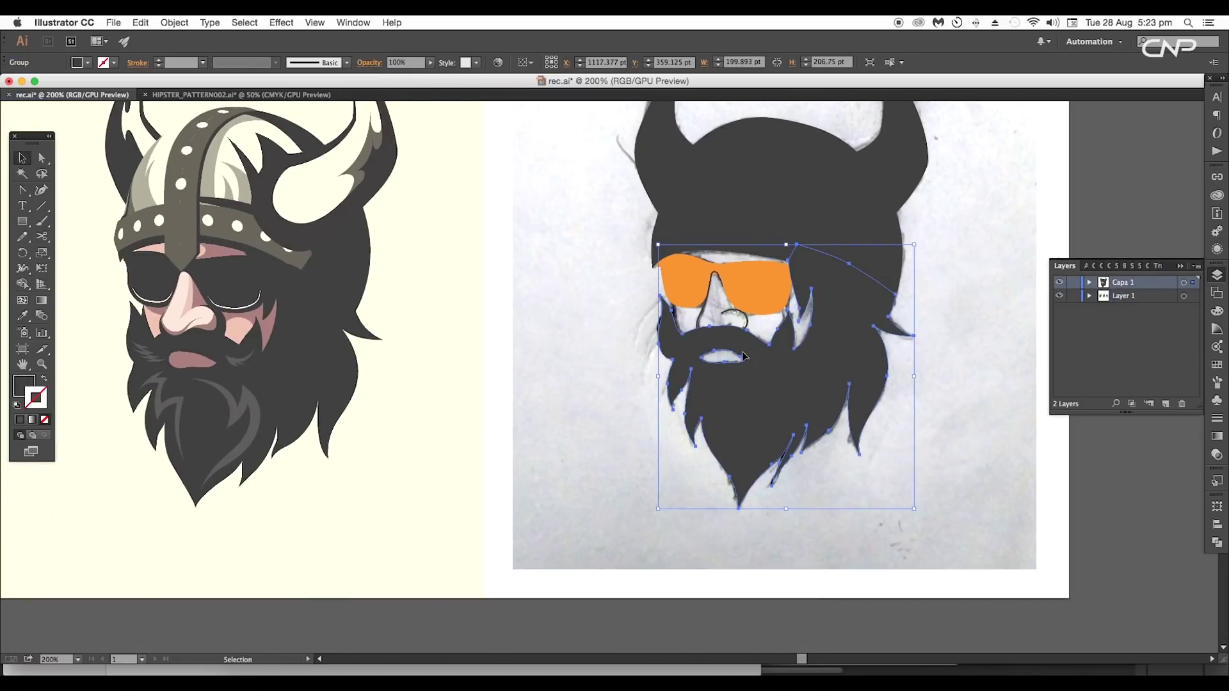
left_click_drag(743, 357, 668, 438)
left_click_drag(683, 301, 735, 270)
left_click(24, 386)
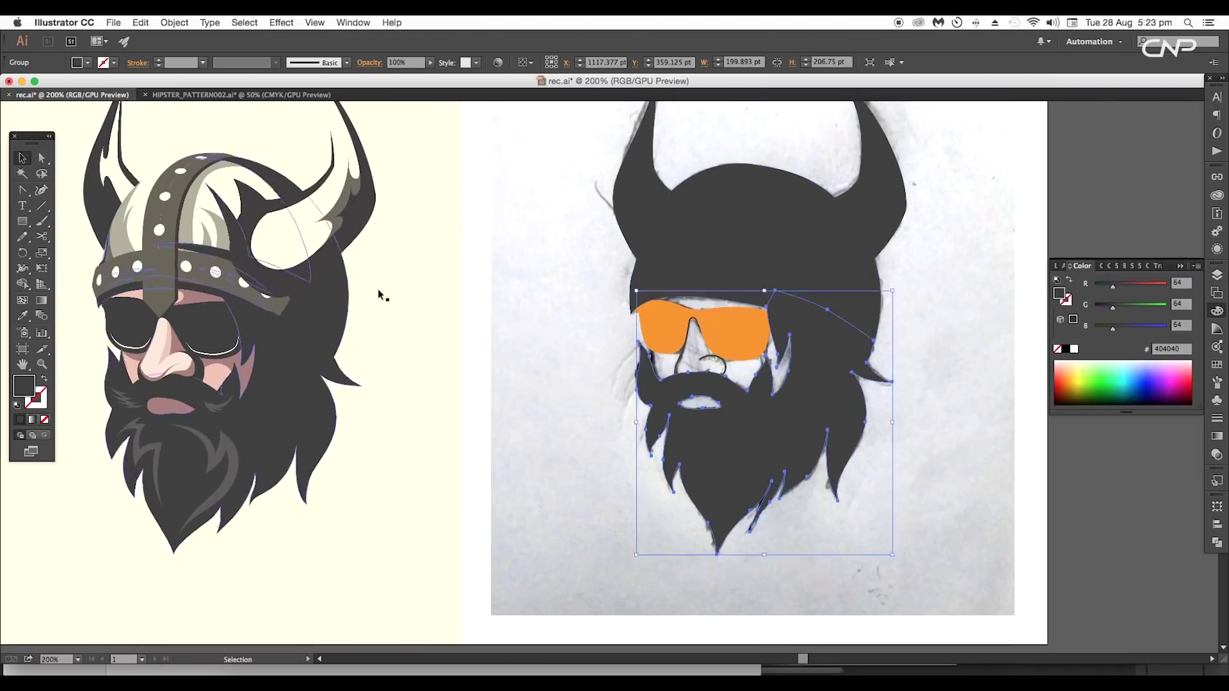
Copy the hex code of the cream fill ffffe8 from the finished reference drawing's helmet.
scroll(381, 296, "up", 2)
left_click(666, 255)
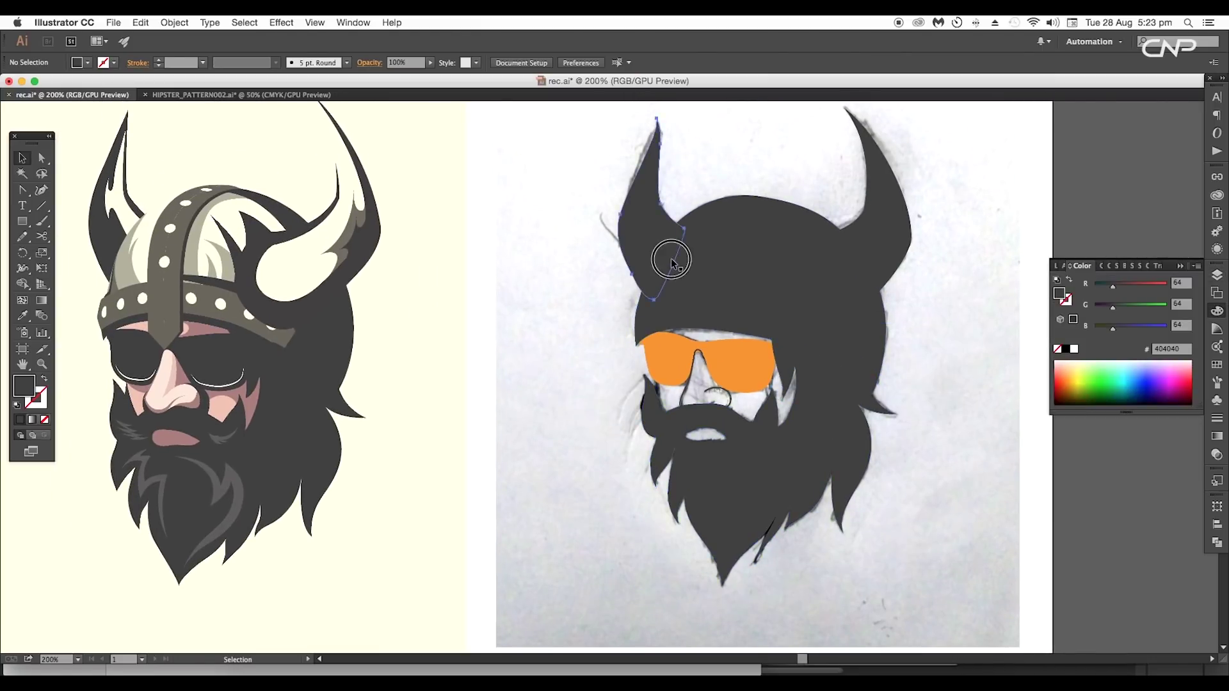
left_click(112, 215)
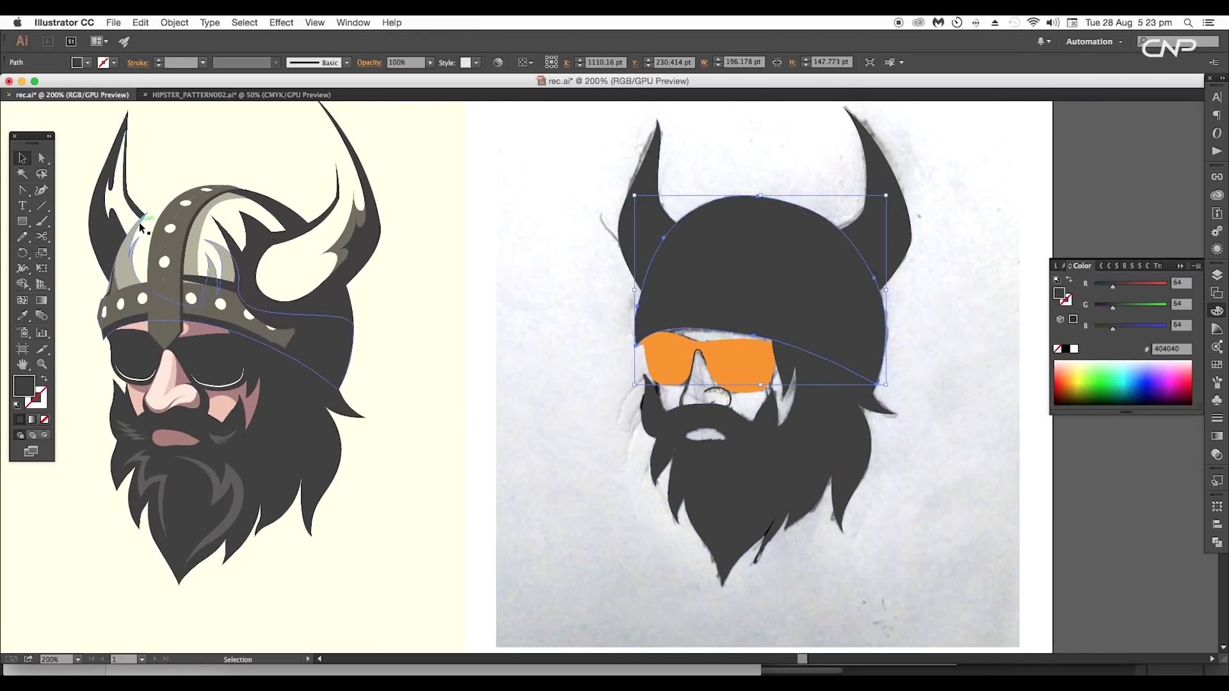
double_click(16, 398)
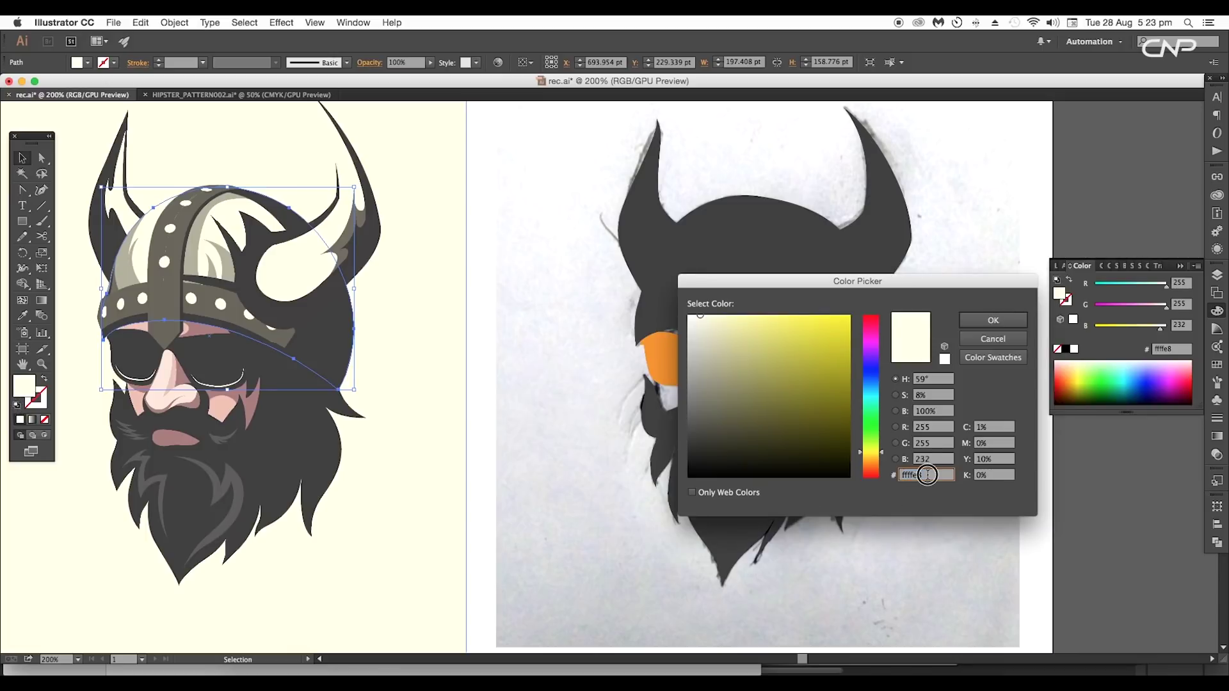
left_click(1009, 320)
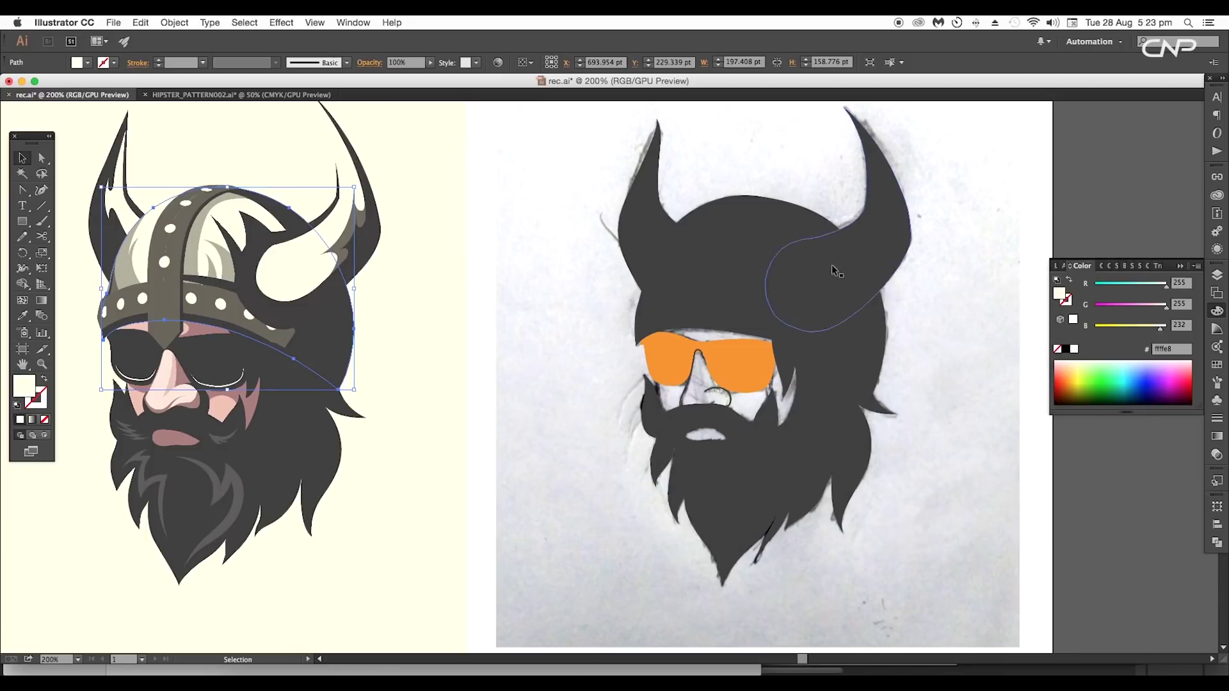
Set the traced helmet dome's fill to ffffe8 and deselect it.
left_click(662, 257)
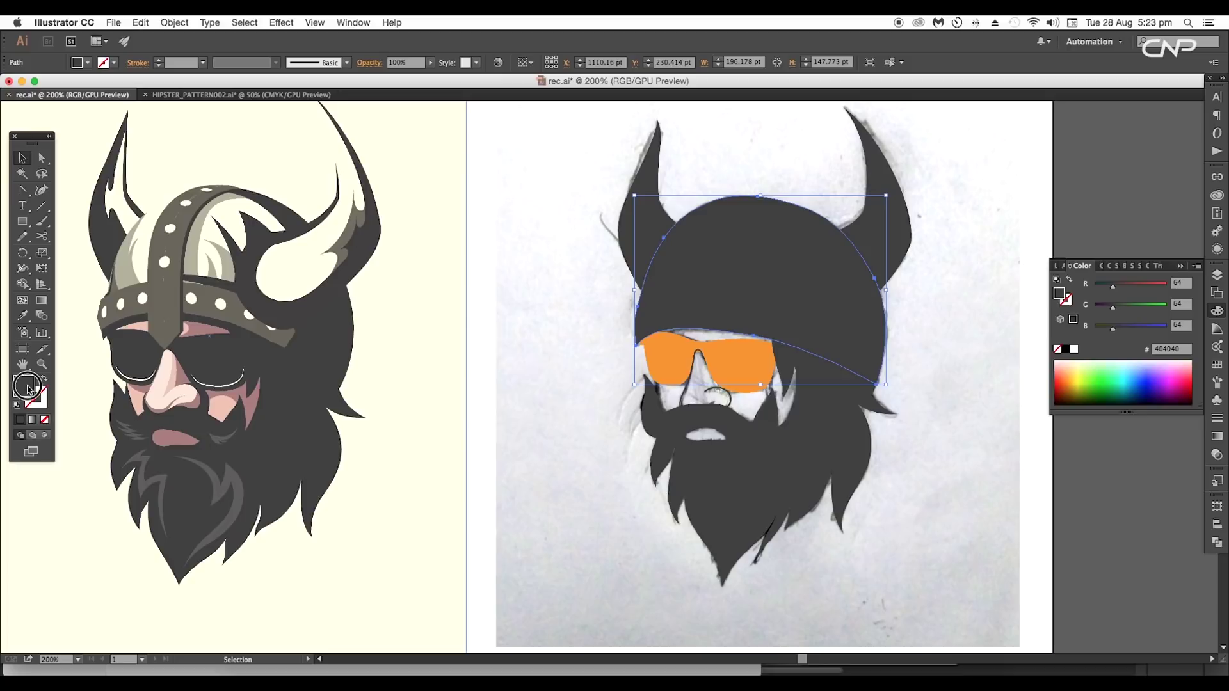
double_click(28, 388)
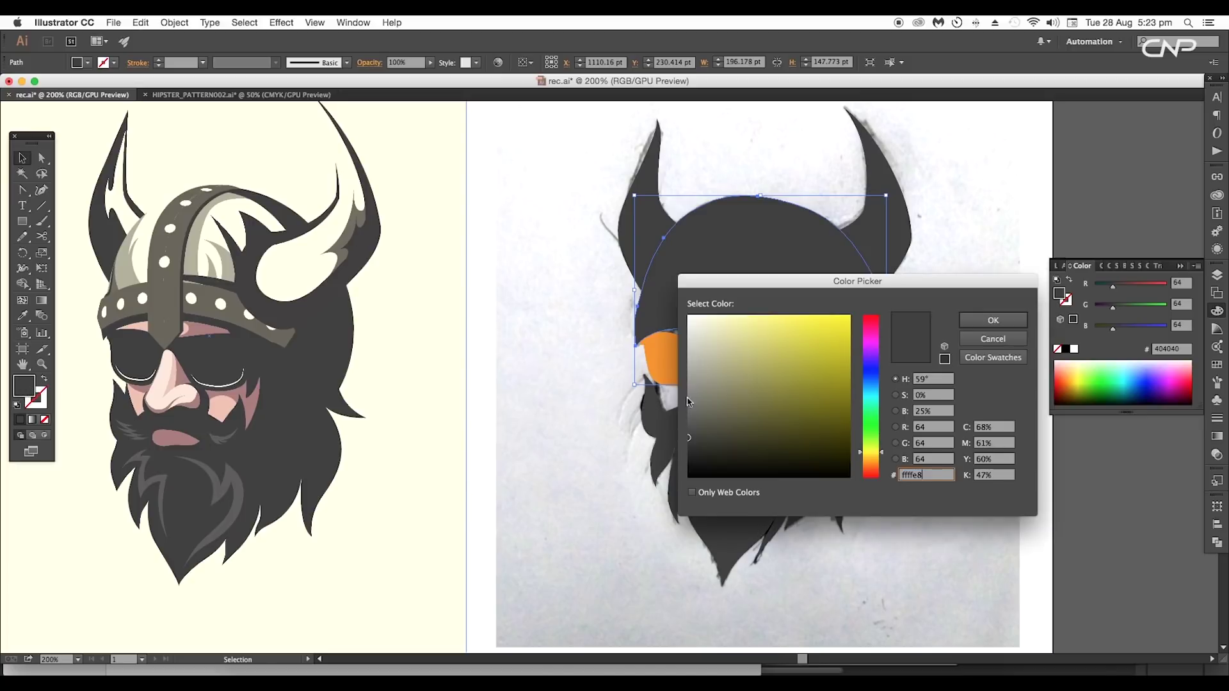
type("ffffe8")
left_click(1015, 326)
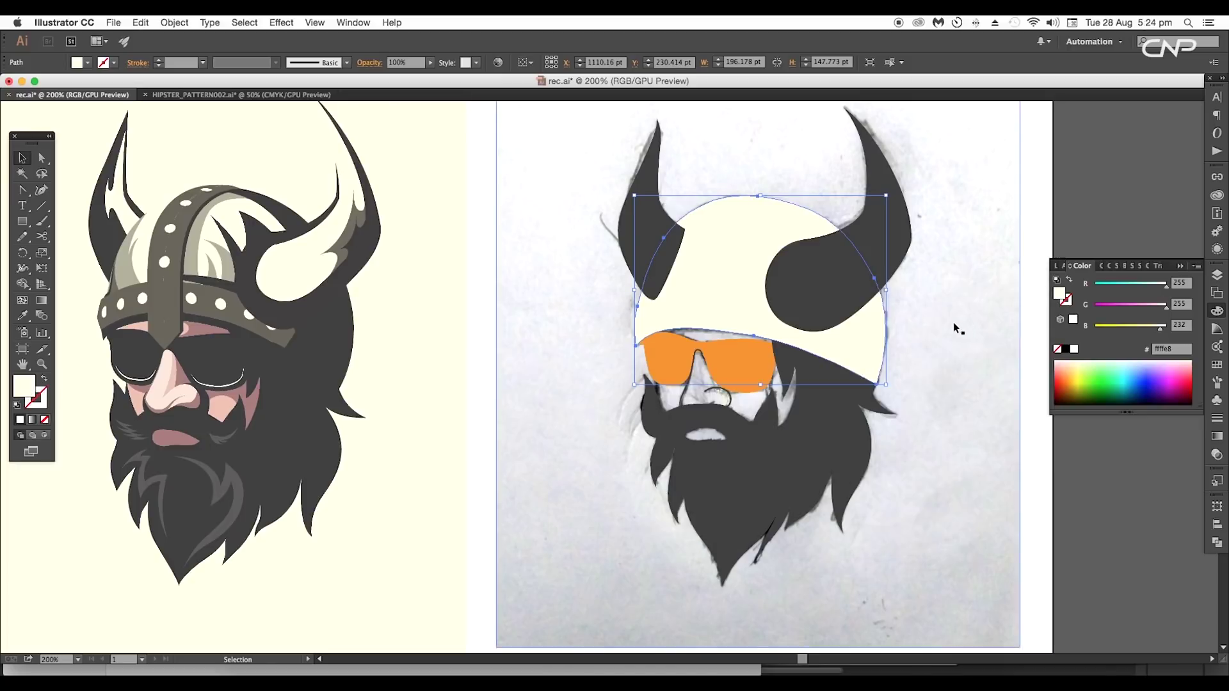
left_click(963, 323)
Send the traced viking's left horn behind the cream helmet dome and deselect it.
scroll(953, 367, "up", 2)
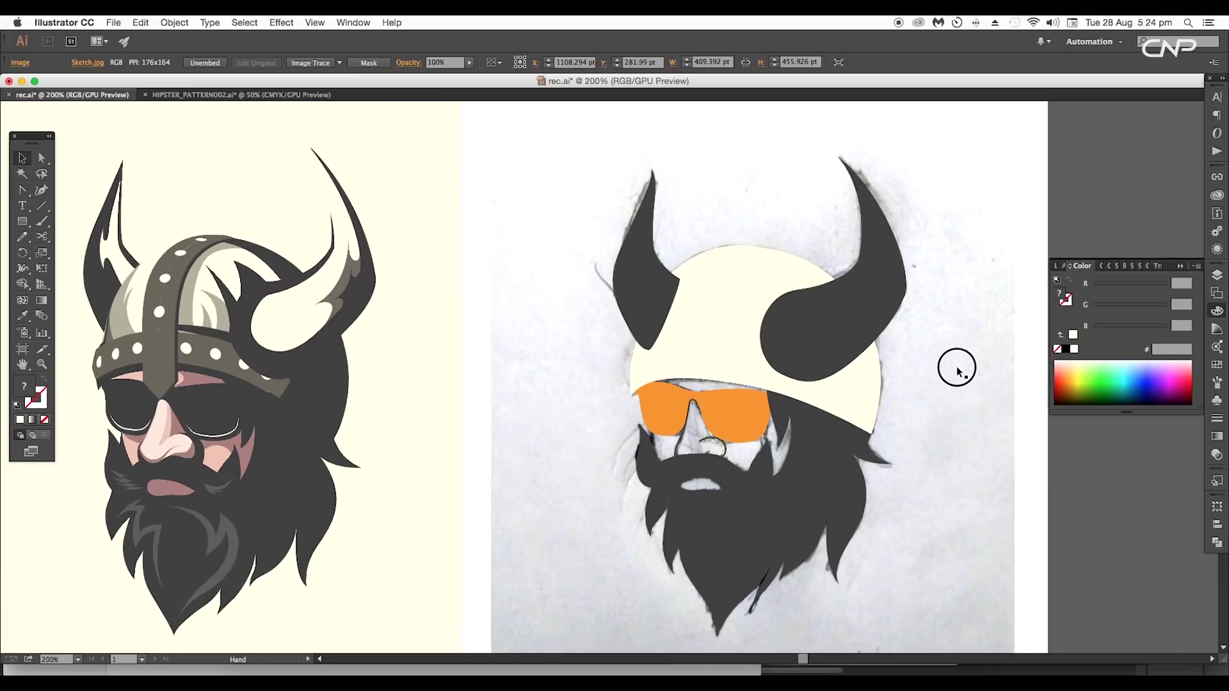
left_click_drag(947, 398, 975, 383)
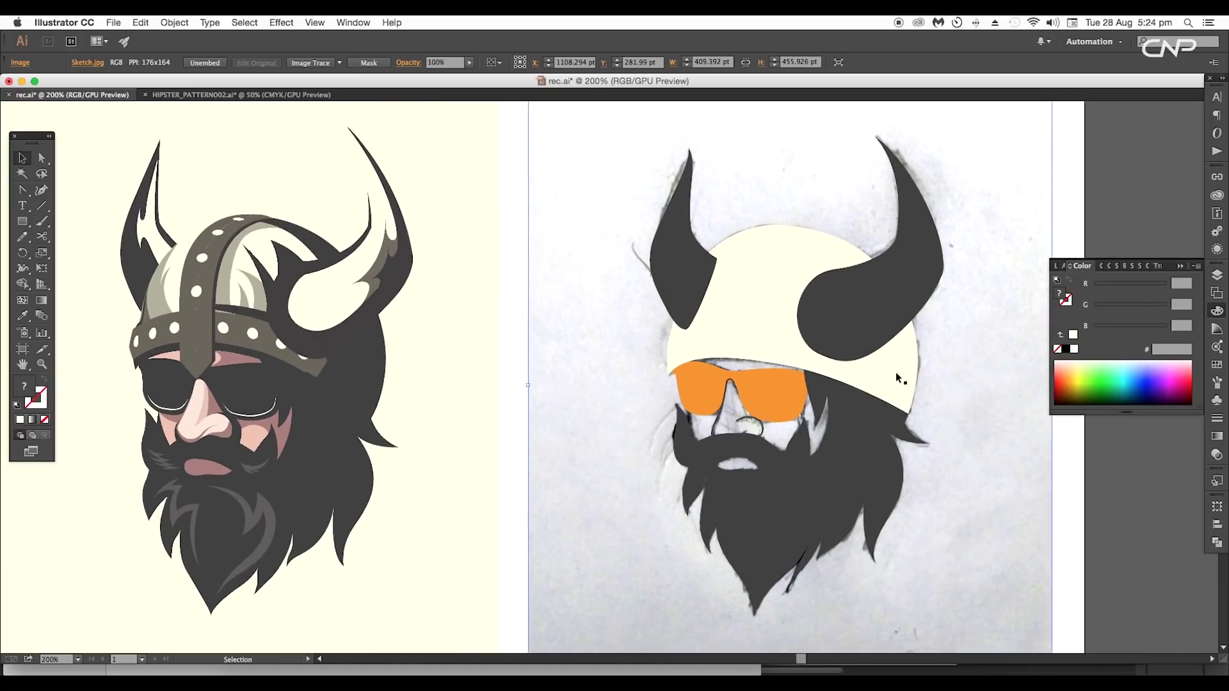
left_click(701, 274)
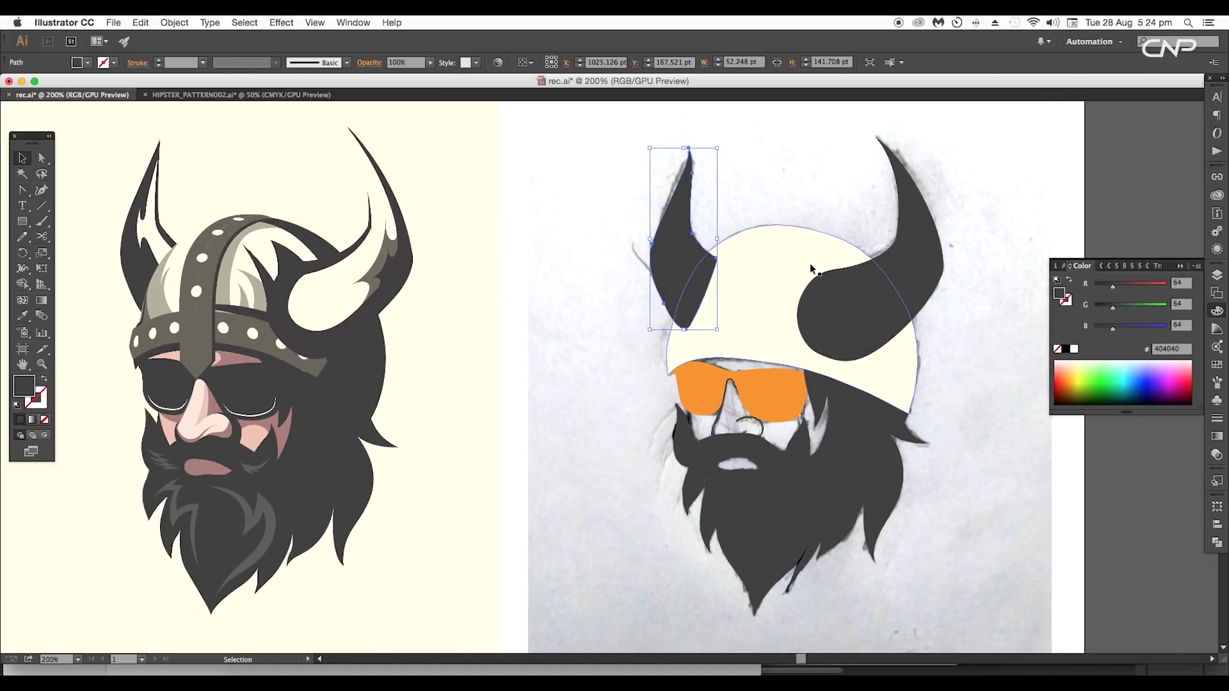
key("super+shift+b")
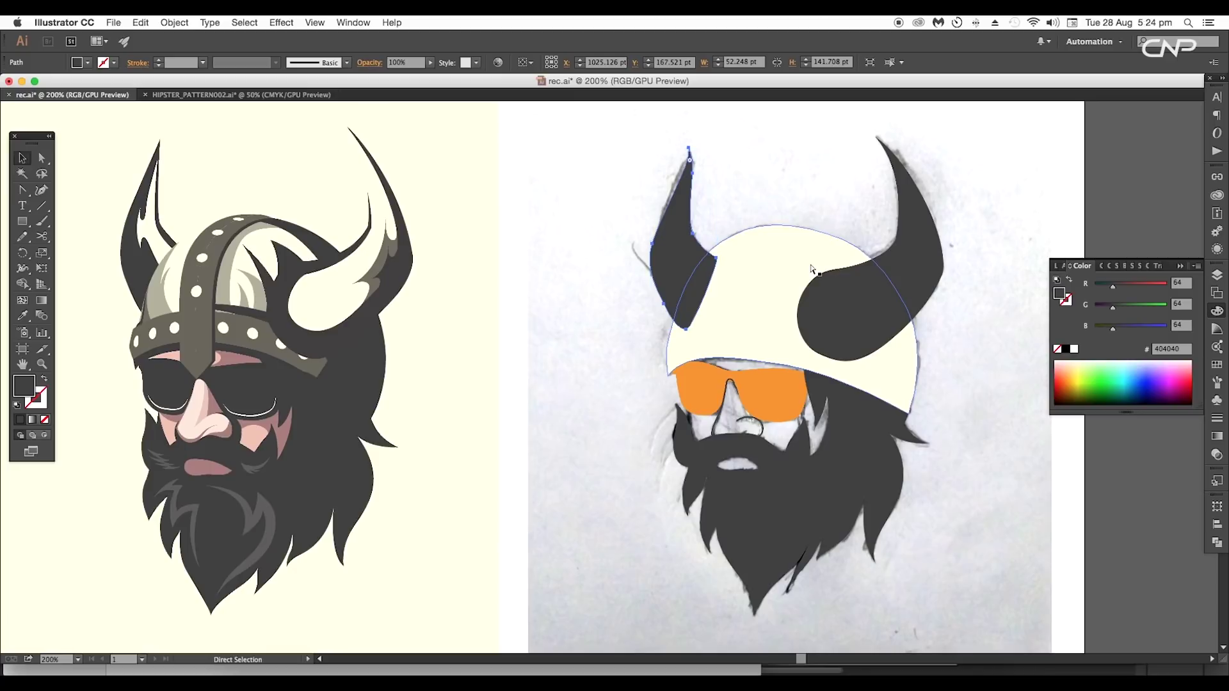
key("super+bracketleft")
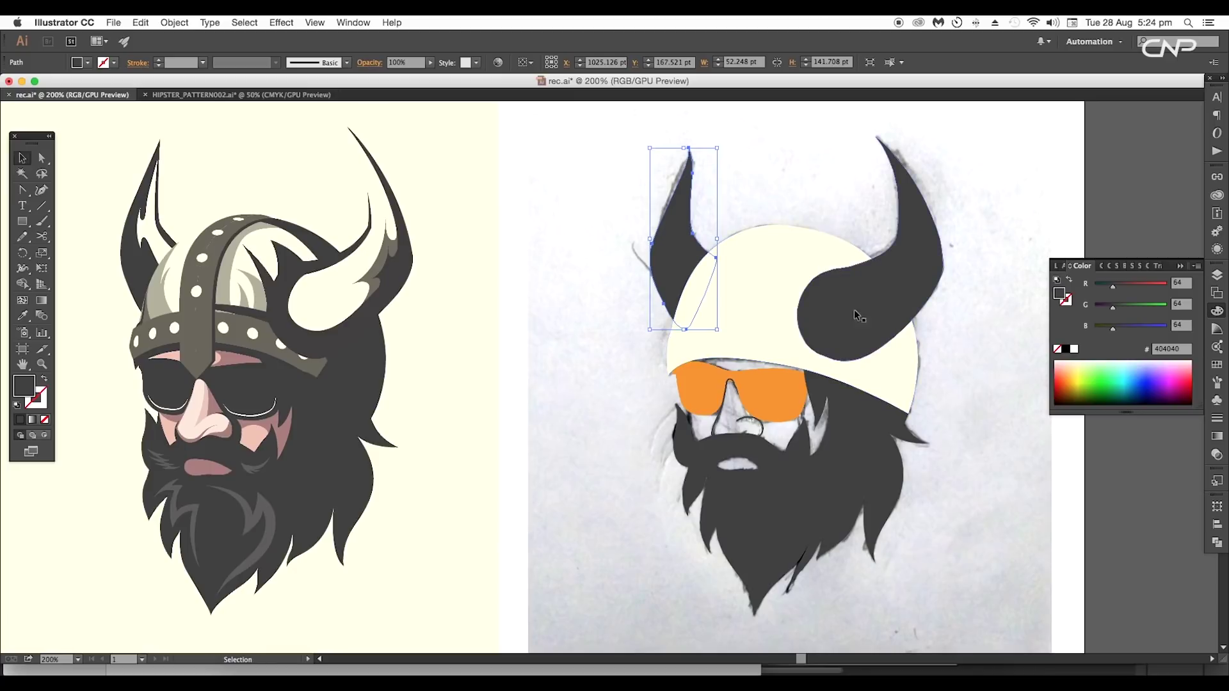
left_click(973, 349)
left_click_drag(974, 386, 959, 348)
Recolour the orange glasses with the beard's dark grey 404040 using the Eyedropper, then deselect them.
left_click(725, 354)
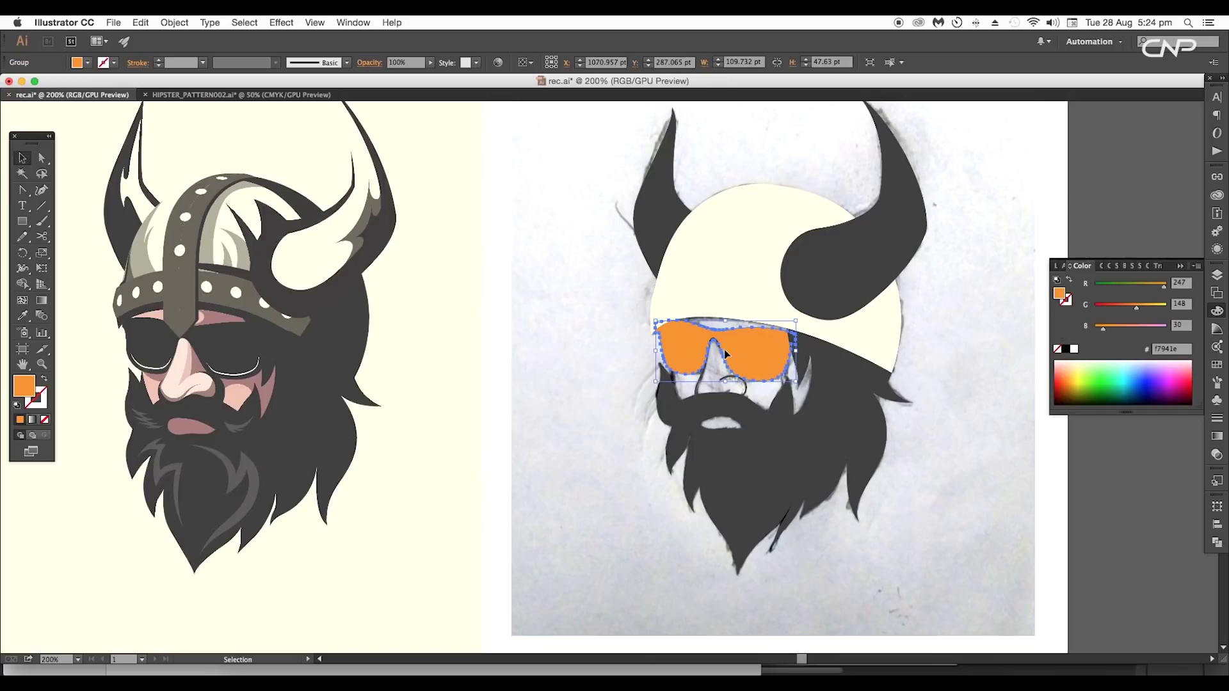
key("i")
left_click(816, 390)
scroll(816, 384, "down", 3)
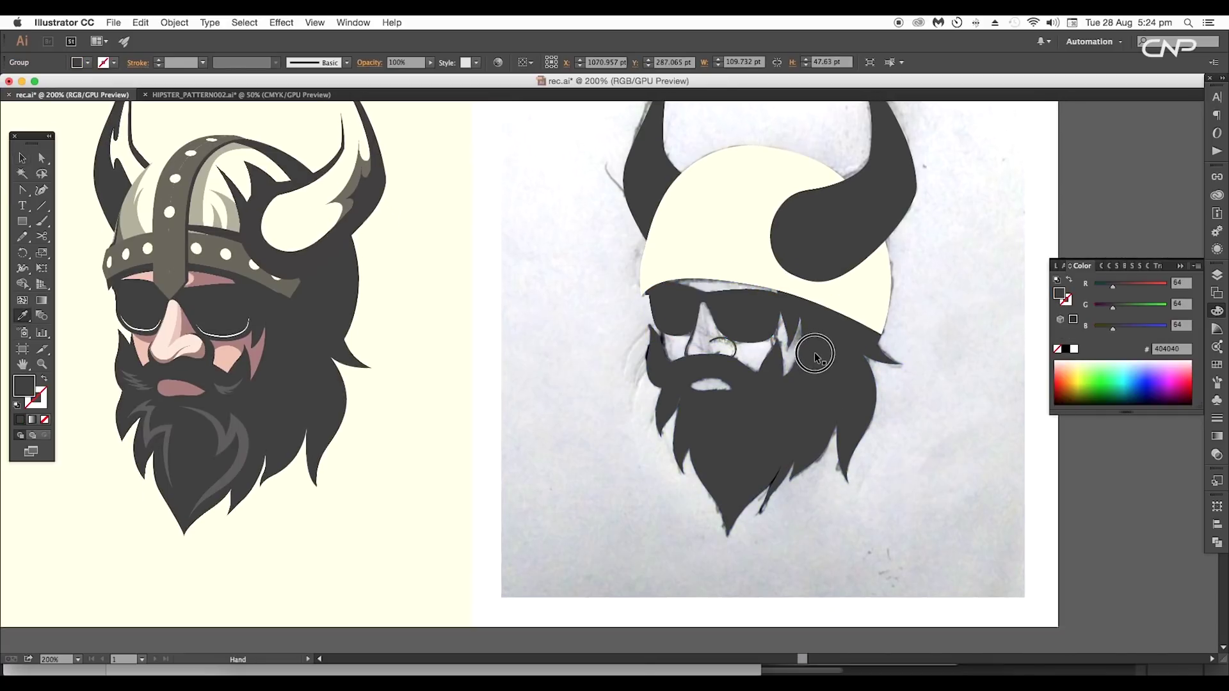
key("v")
left_click(743, 347)
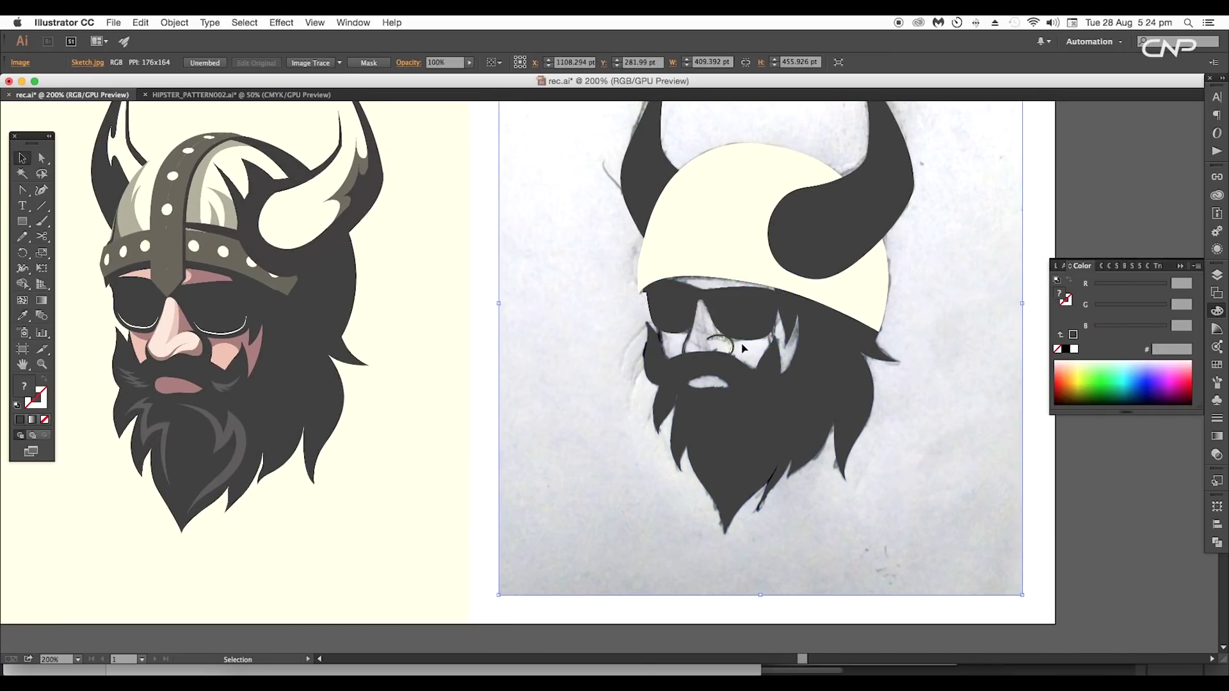
Copy the hex code of the light skin fill fce6d9 from the reference drawing's nose.
left_click(731, 349)
key("super+equal")
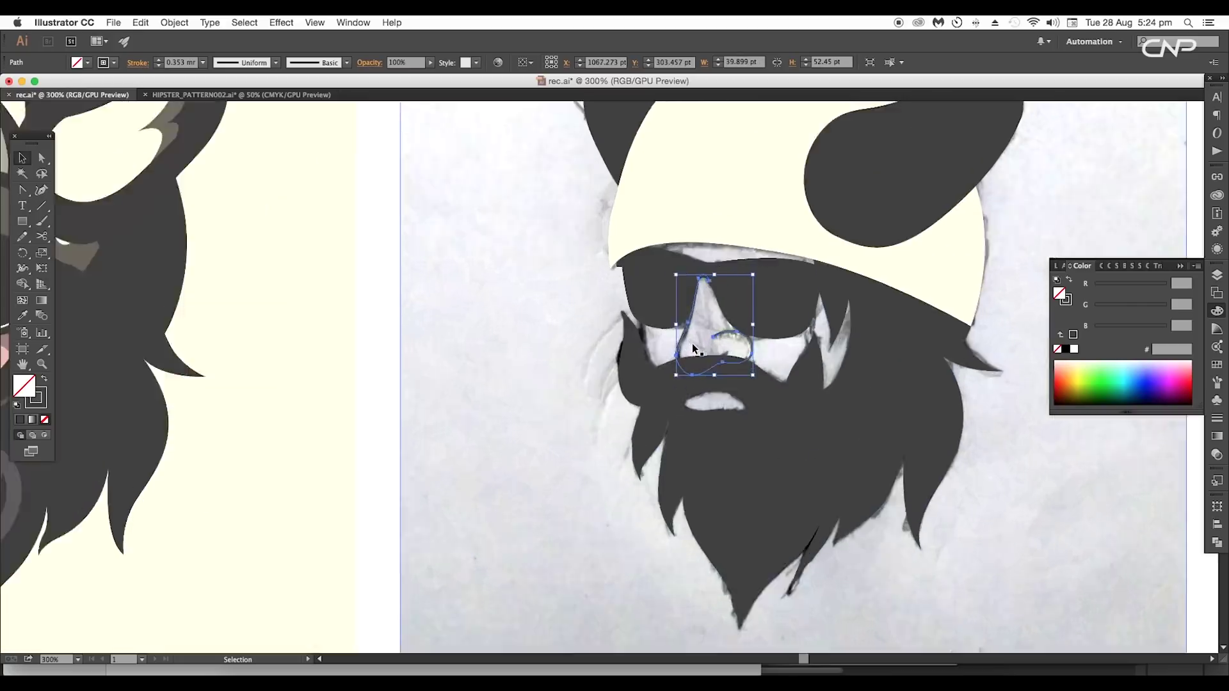
double_click(24, 387)
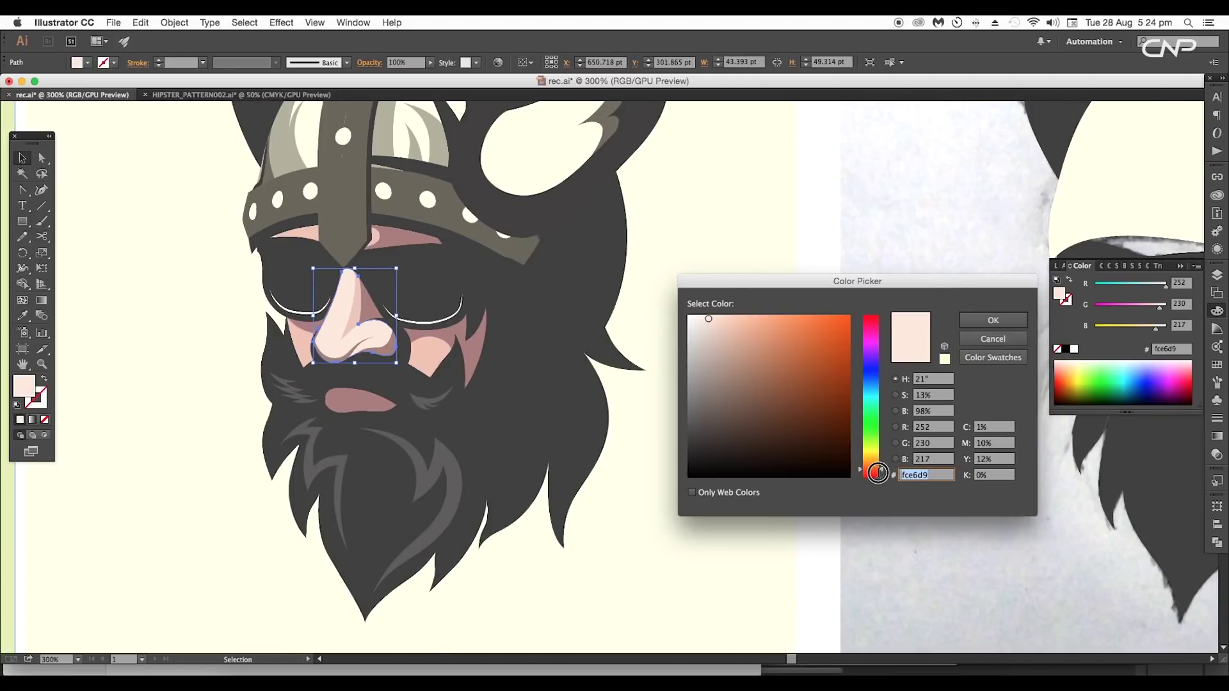
left_click(993, 320)
scroll(915, 326, "right", 10)
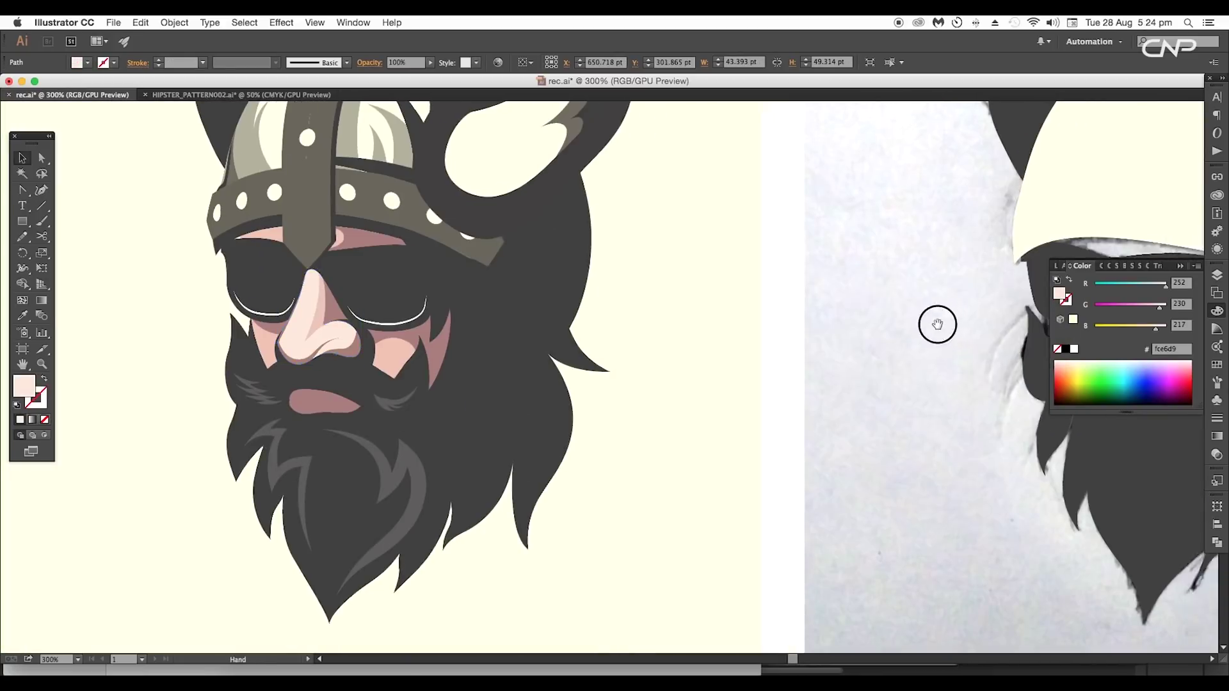
Swap the traced nose outline's stroke and fill, set the fill to fce6d9 and deselect it.
left_click(902, 339)
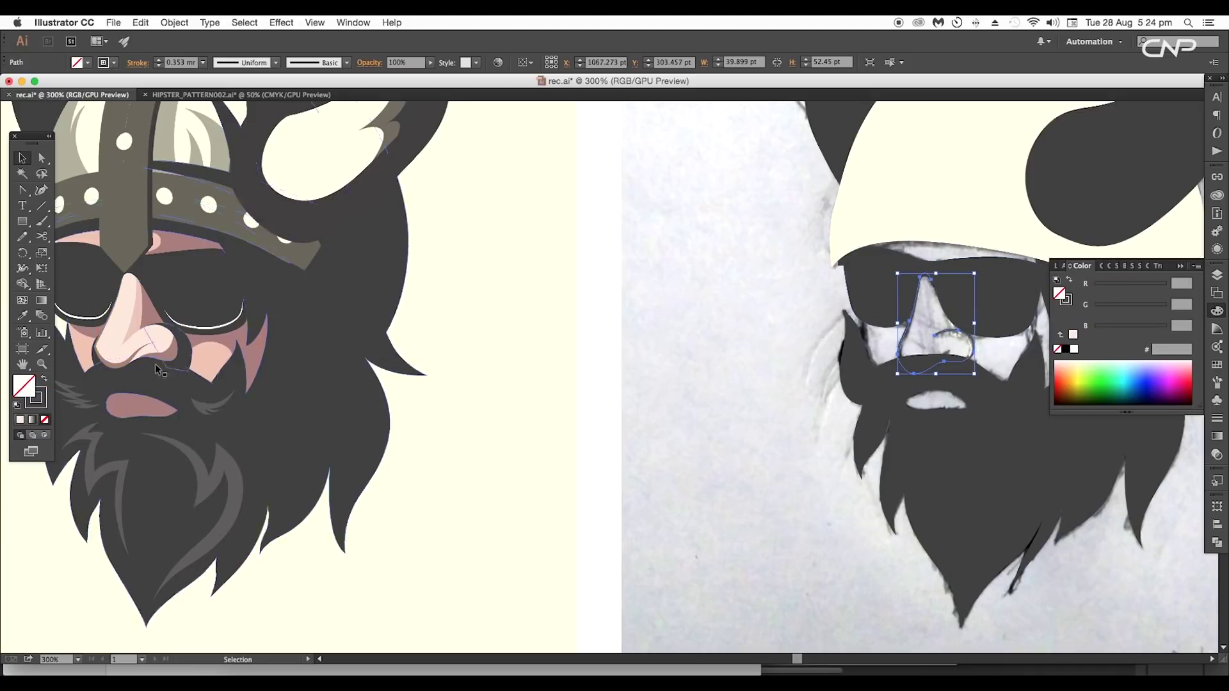
left_click(42, 377)
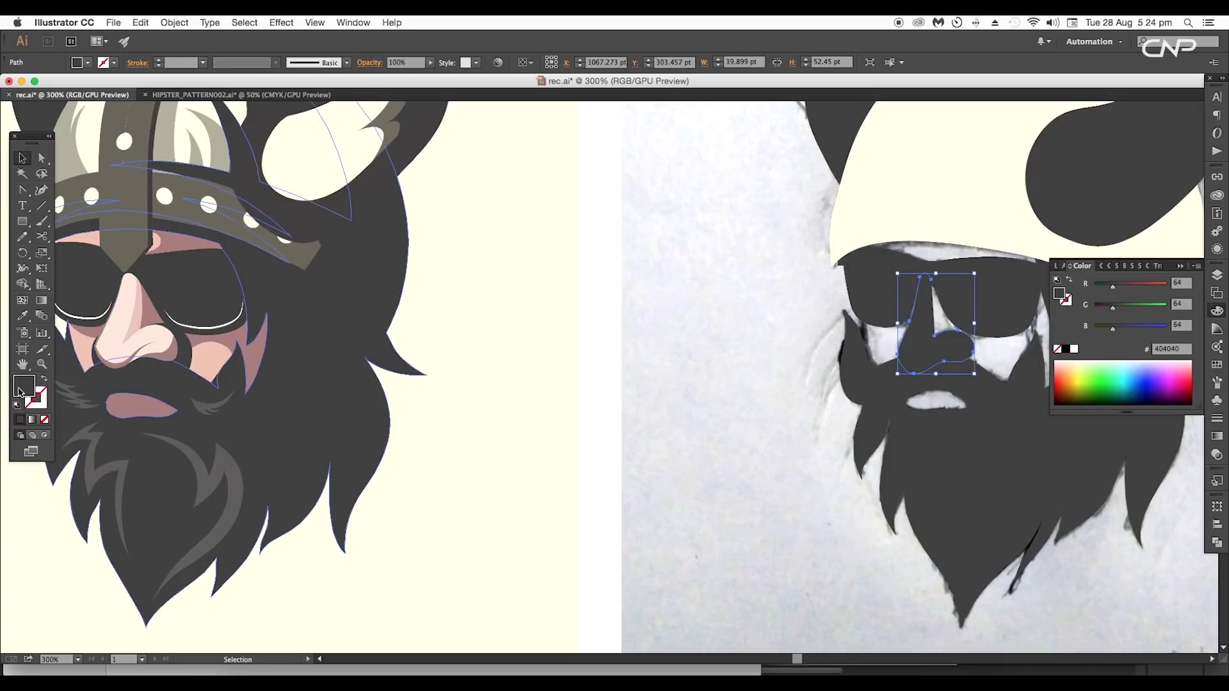
double_click(21, 389)
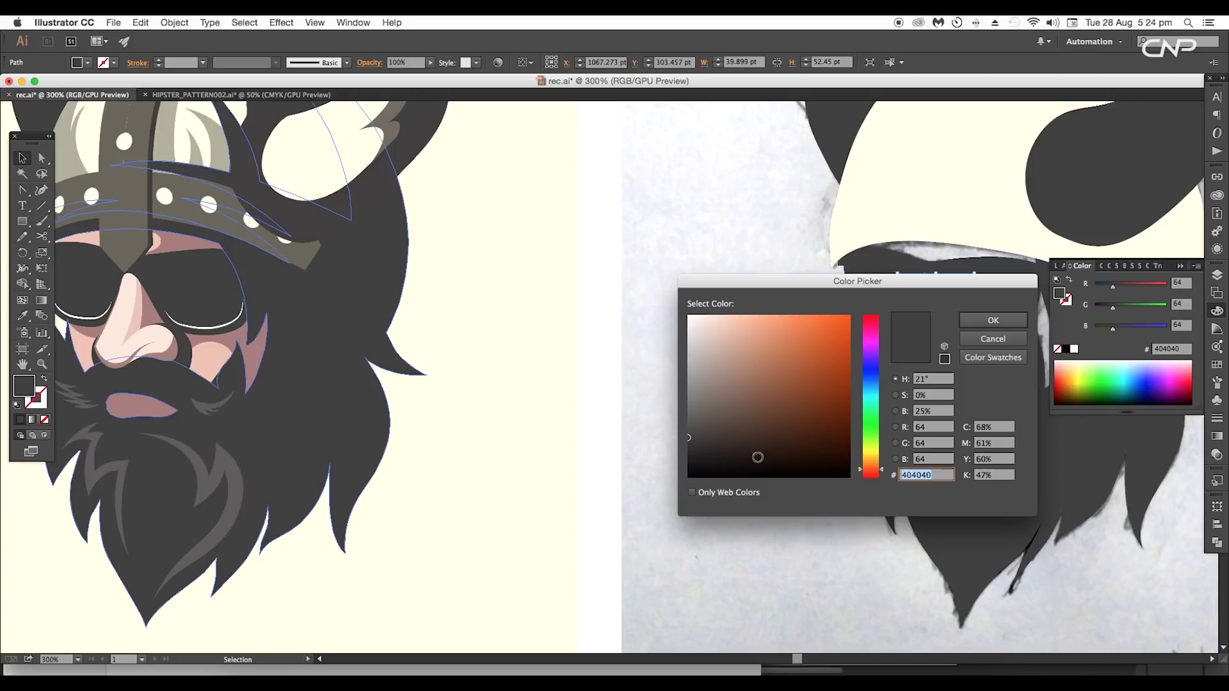
left_click(992, 320)
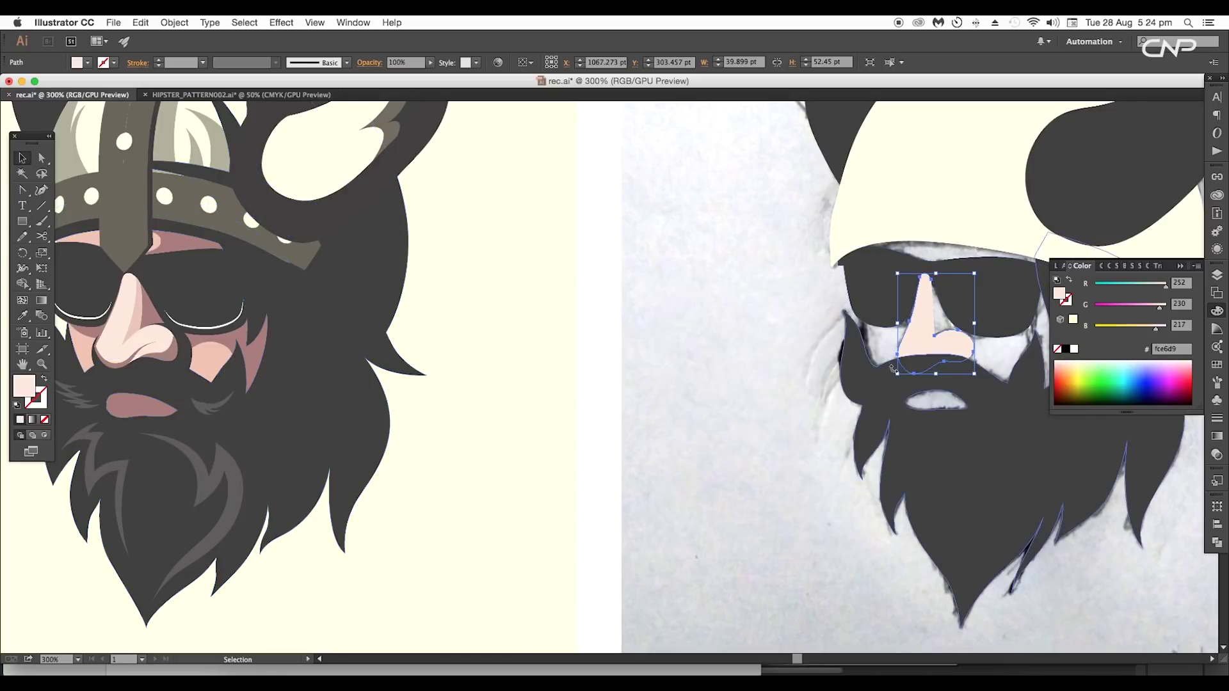
left_click(770, 408)
Pick up the reference cheek's skin colour and draw a closed face shape with the Pen tool around the glasses, nose and mouth.
scroll(773, 400, "left", 2)
left_click(231, 362)
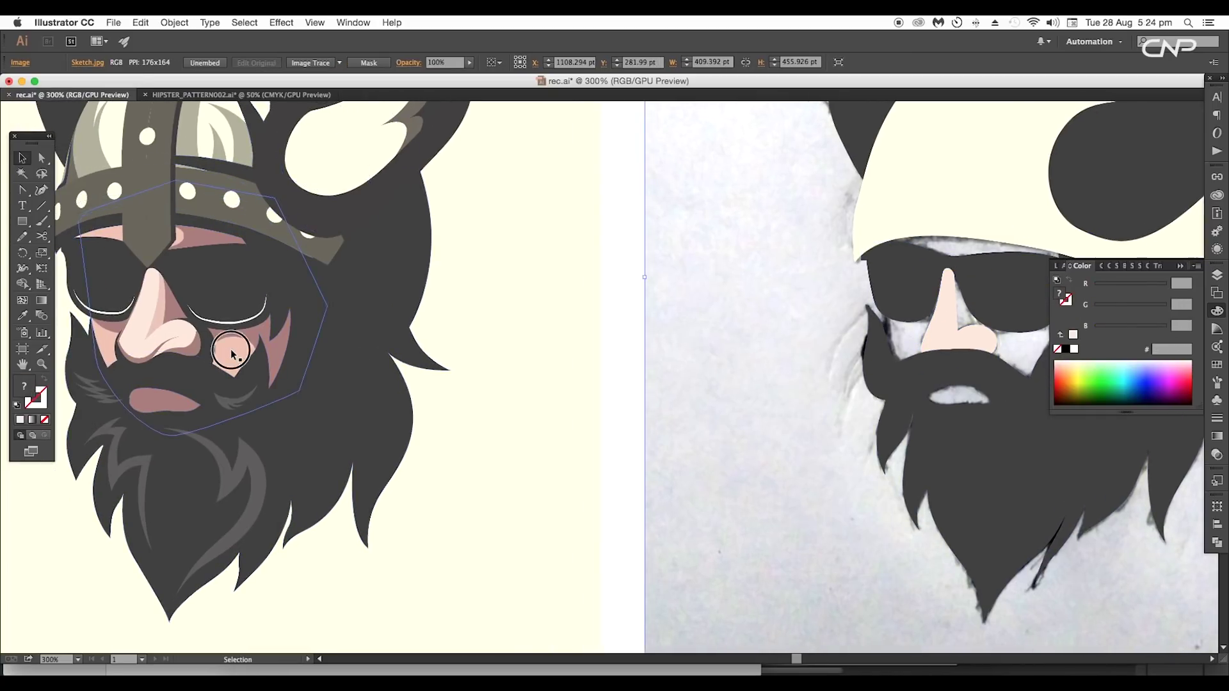
left_click_drag(790, 410, 582, 426)
key("p")
left_click(665, 248)
left_click_drag(682, 359, 684, 392)
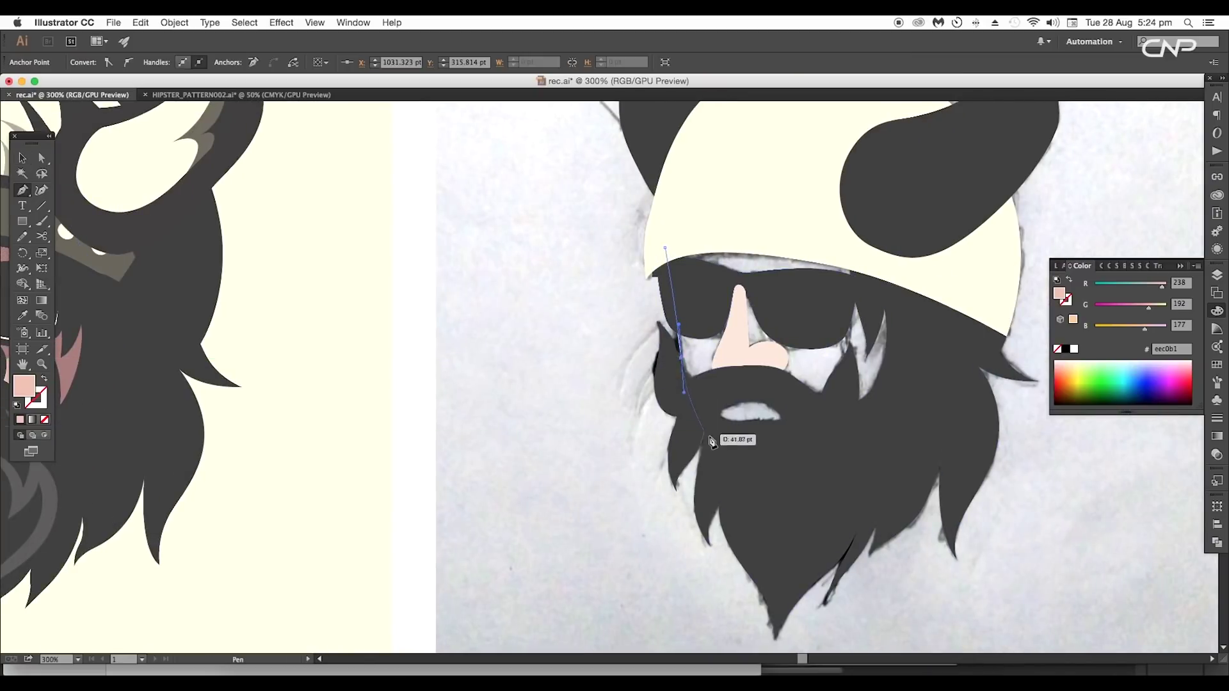
left_click_drag(720, 435, 738, 444)
left_click_drag(863, 433, 887, 420)
left_click_drag(903, 303, 894, 274)
left_click_drag(785, 231, 738, 228)
left_click_drag(665, 248, 668, 264)
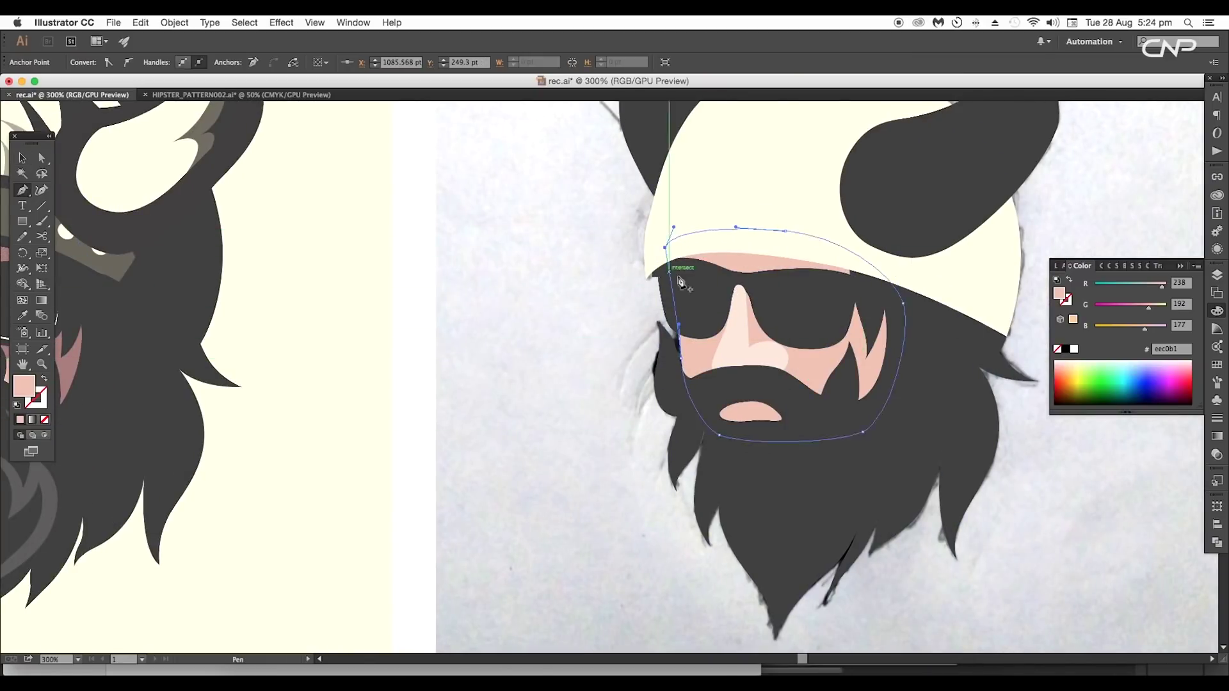
key("v")
Apply the skin fill eec0b1 to the new face shape and deselect it.
scroll(683, 282, "left", 4)
double_click(18, 388)
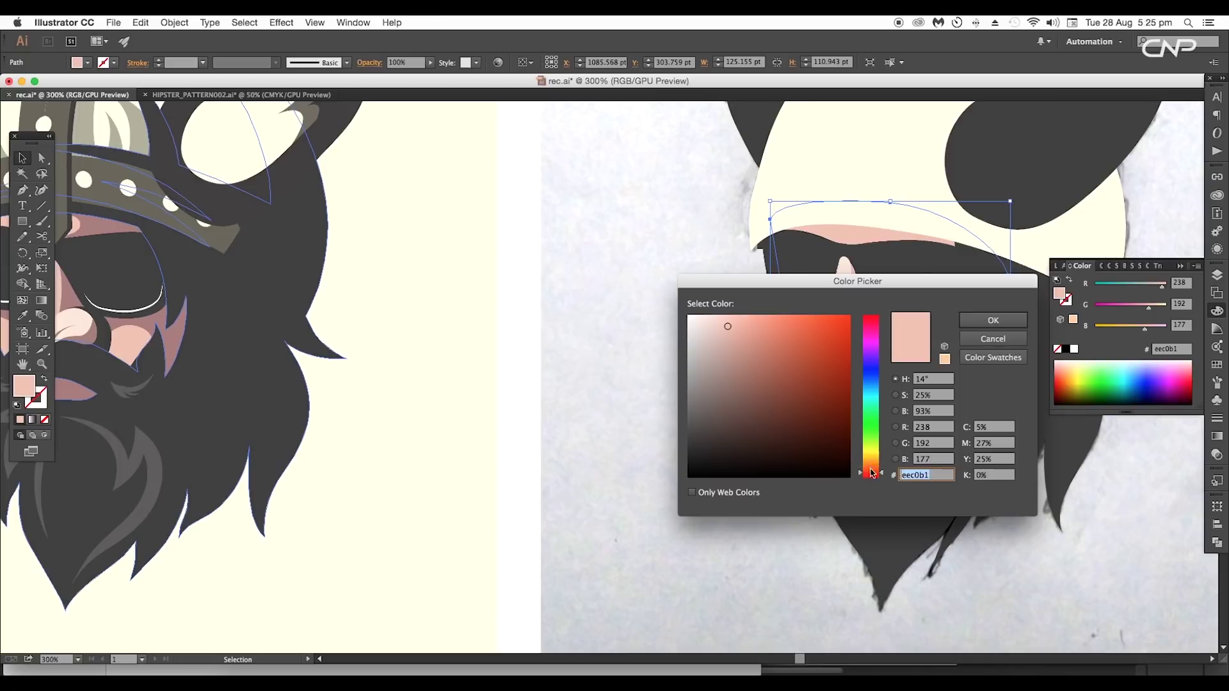
left_click(992, 320)
scroll(928, 333, "up", 1)
scroll(928, 332, "right", 1)
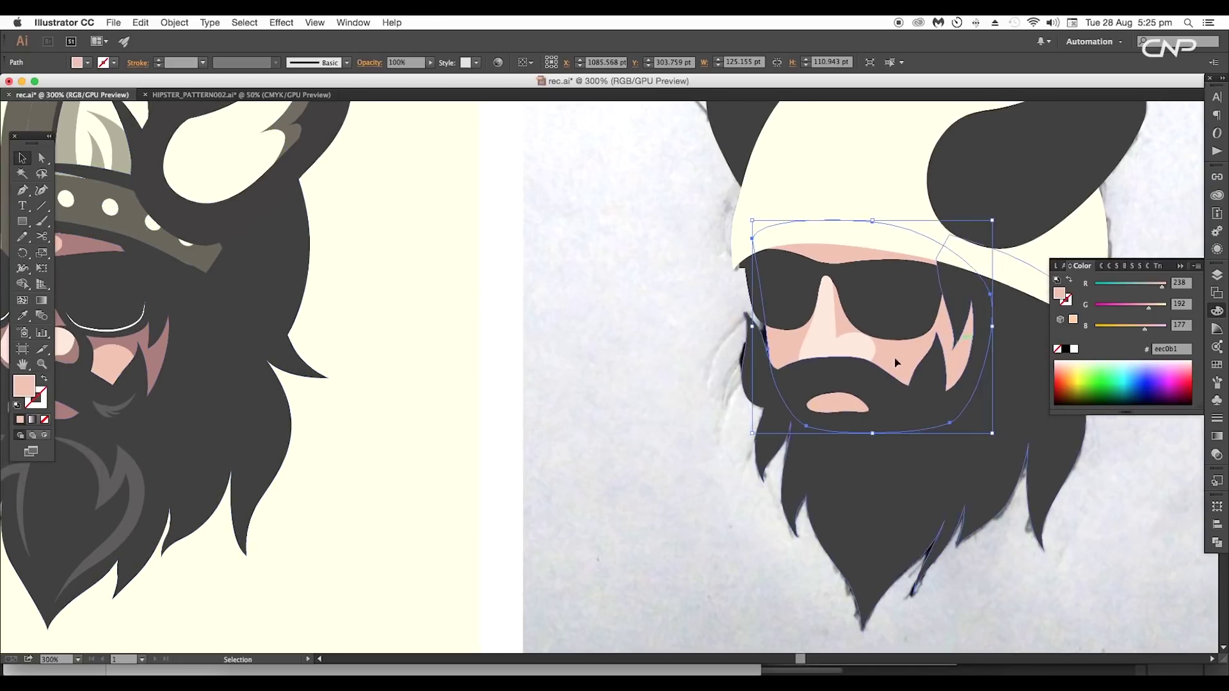
scroll(896, 369, "down", 1)
left_click(711, 371)
Inspect the reference nose, bring the traced nose shape to the front of the stack and deselect it.
scroll(335, 367, "up", 4)
left_click_drag(371, 377, 432, 487)
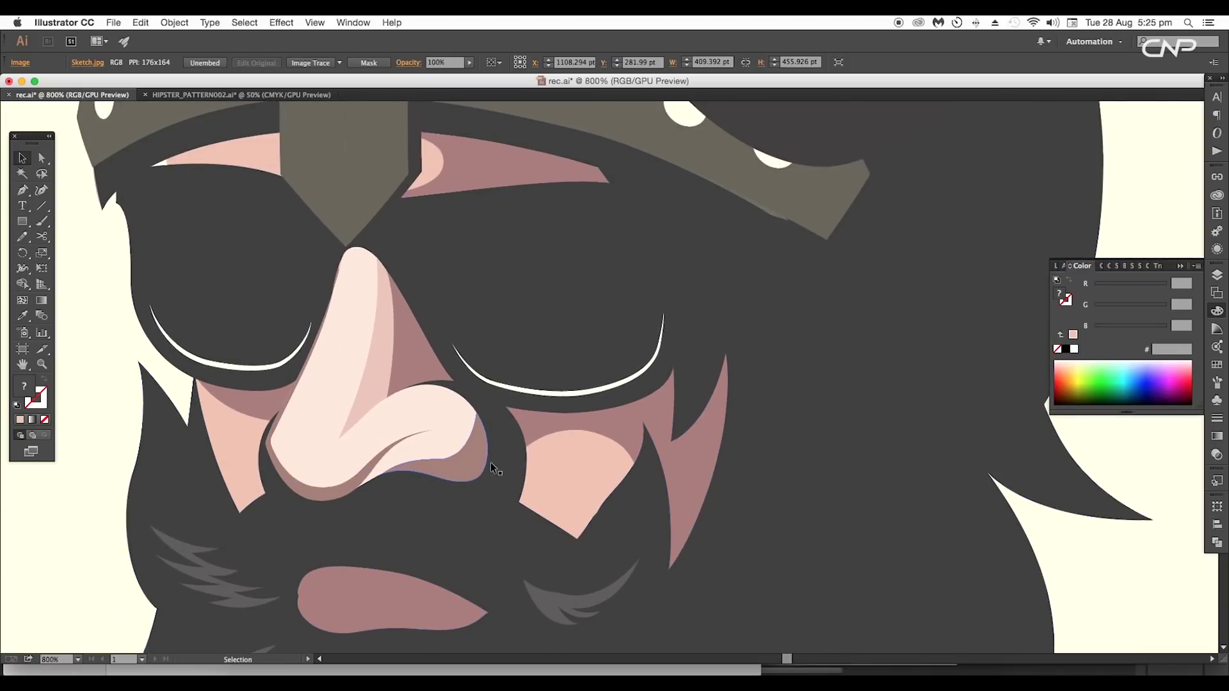
left_click(512, 462)
left_click(266, 479)
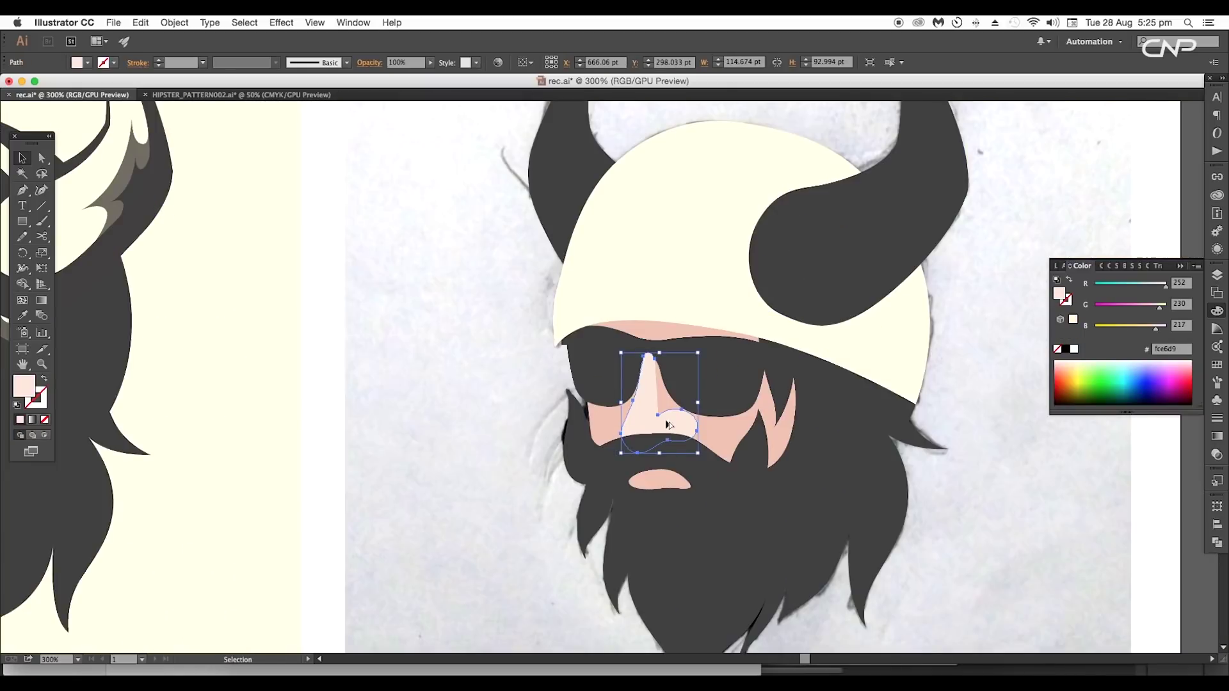
key("super+equal")
left_click_drag(665, 425, 672, 396)
scroll(725, 447, "up", 1)
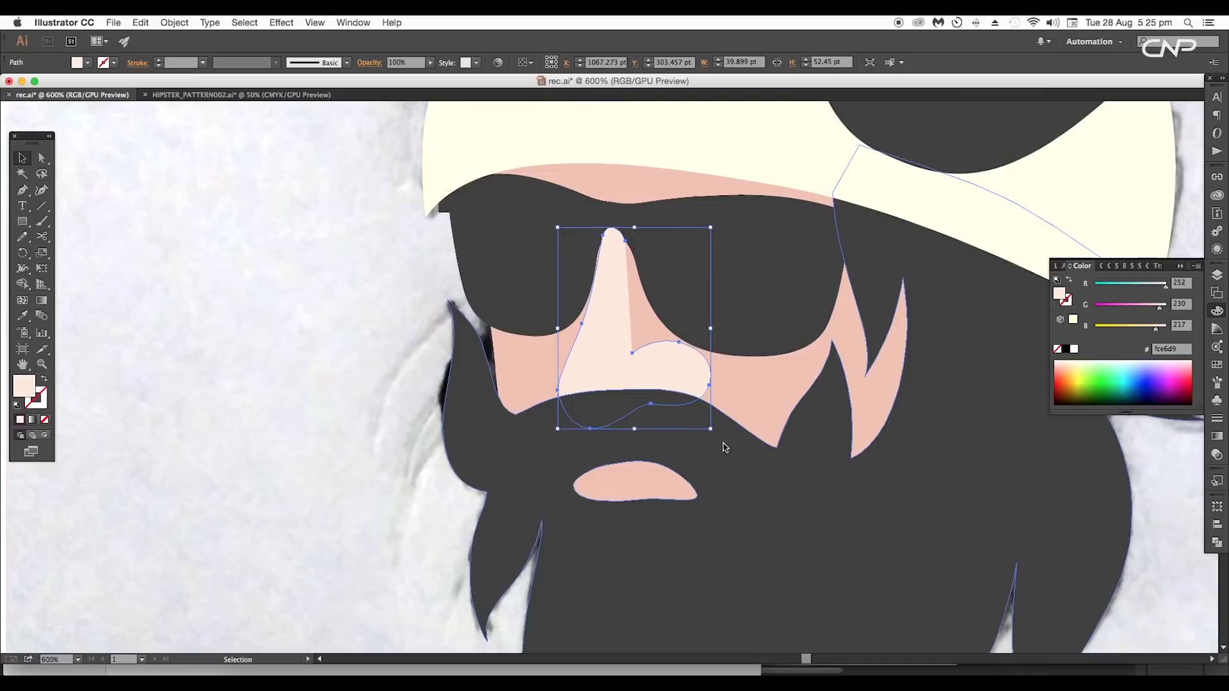
right_click(686, 379)
mouse_move(742, 551)
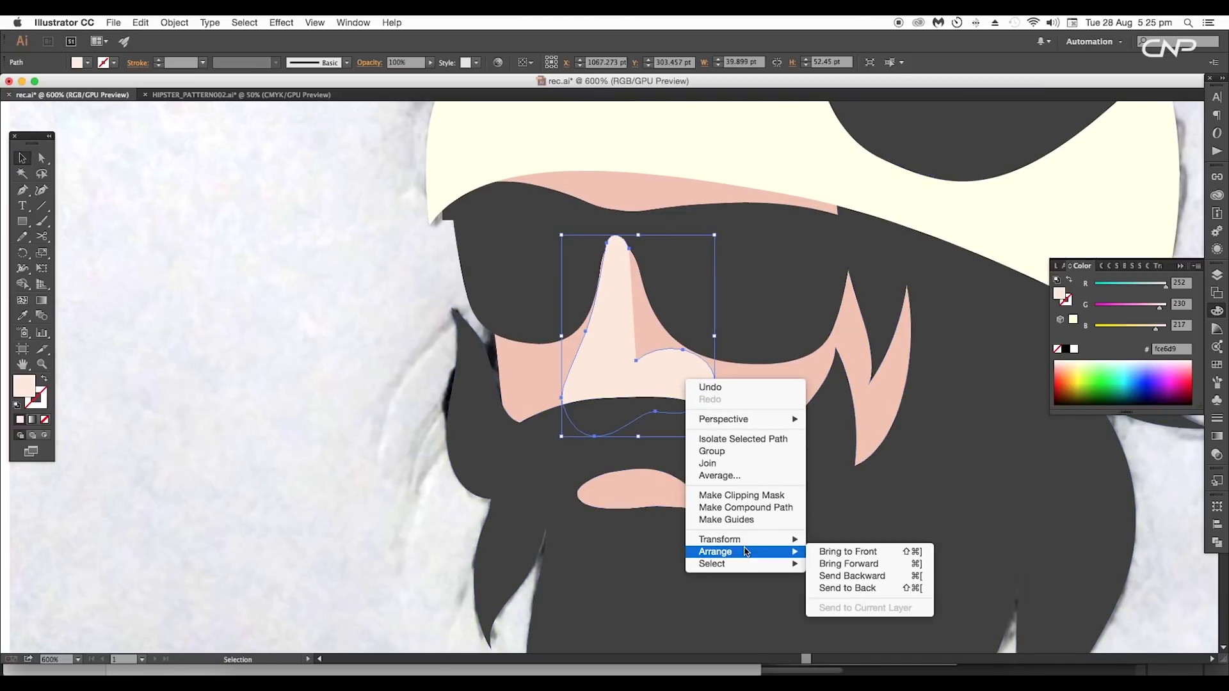
left_click(840, 551)
left_click(398, 465)
Draw a closed contour shape around the lower part of the traced nose with the Pen tool.
key("p")
key("super+equal")
left_click_drag(653, 348, 645, 419)
left_click(648, 418)
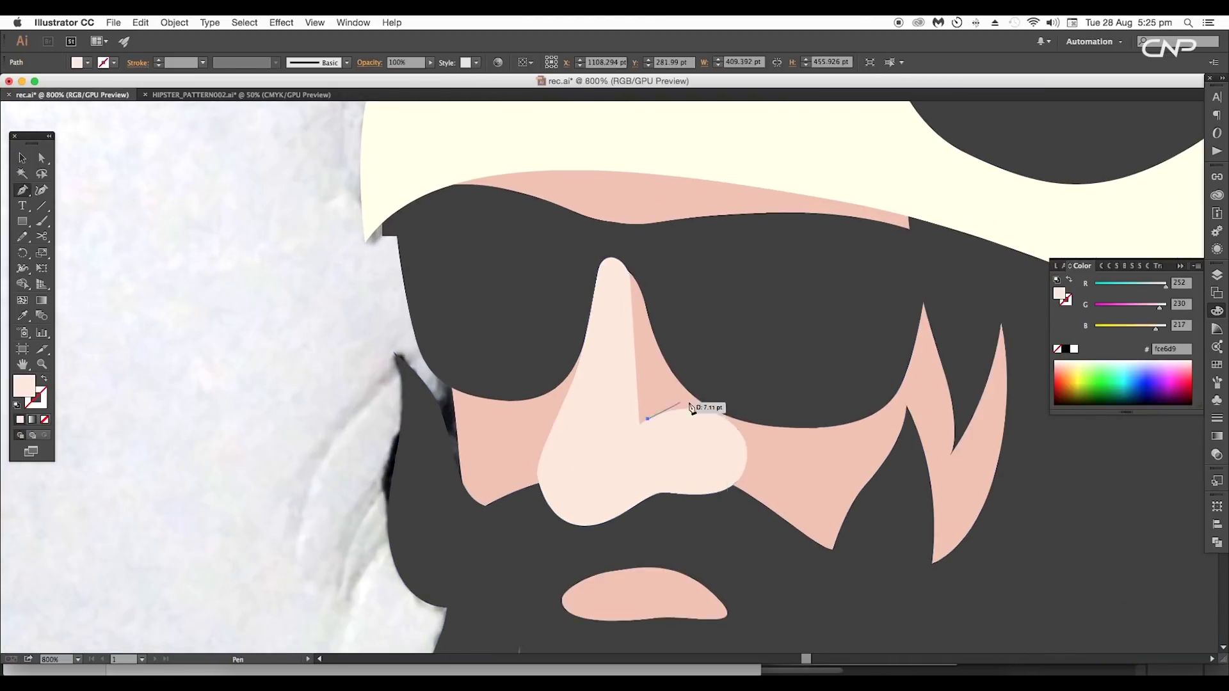
left_click_drag(740, 409, 774, 427)
left_click_drag(762, 519, 717, 569)
left_click(644, 526)
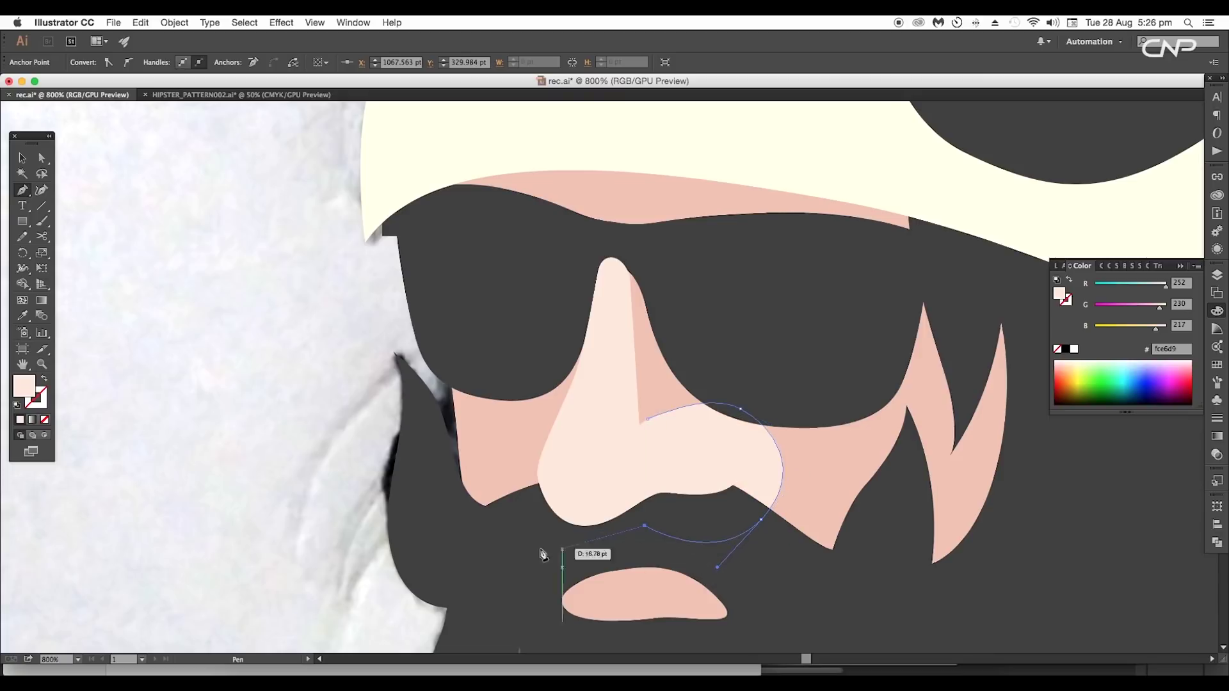
left_click_drag(544, 532, 514, 501)
left_click_drag(556, 420, 597, 372)
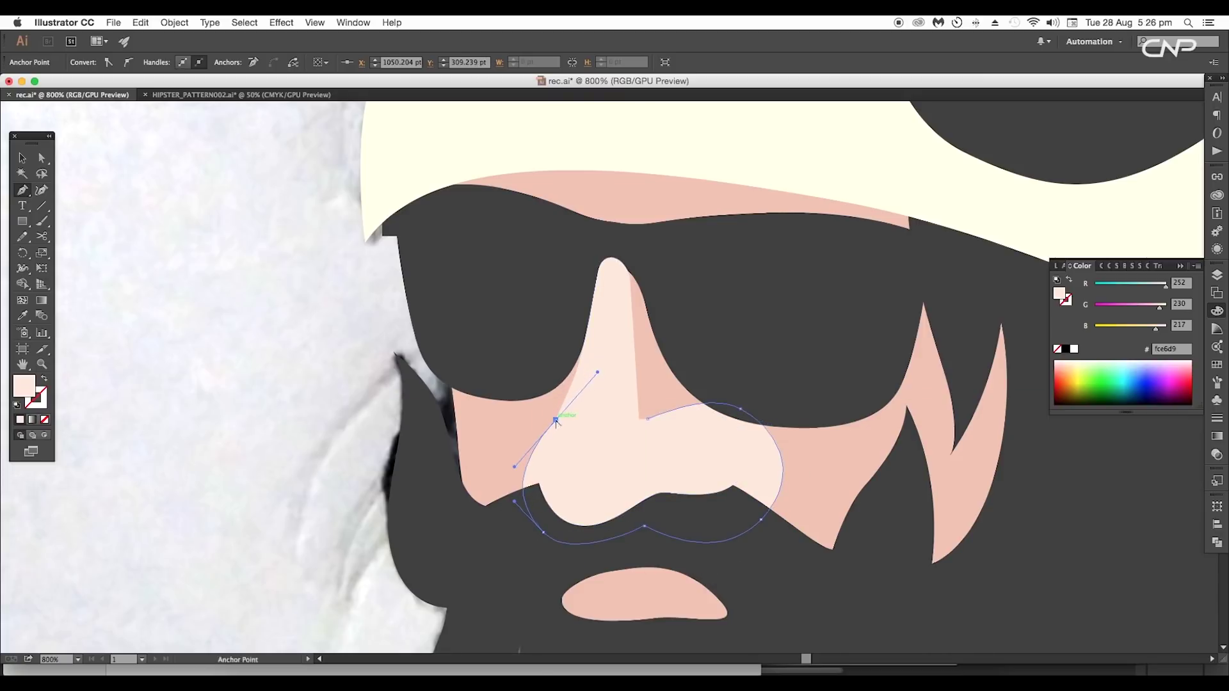
left_click(585, 477)
left_click(634, 473)
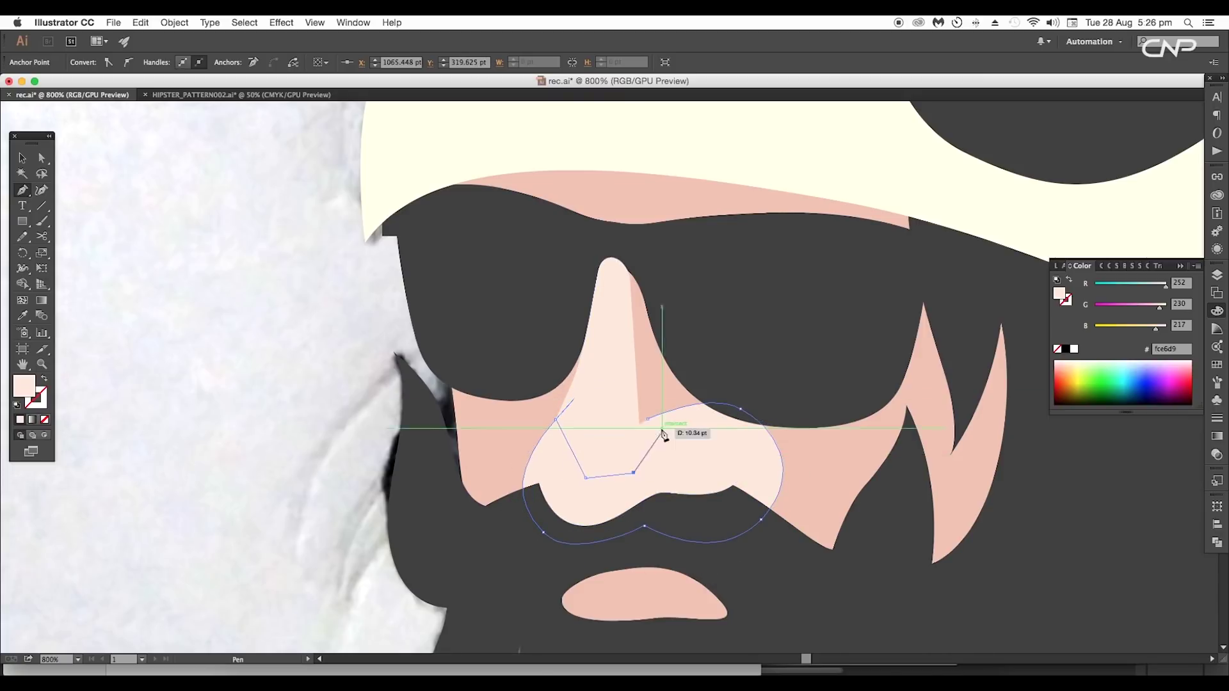
left_click(647, 419)
Fill the nose contour shape with the beard's dark grey 404040 and deselect it.
key("v")
key("i")
left_click(774, 547)
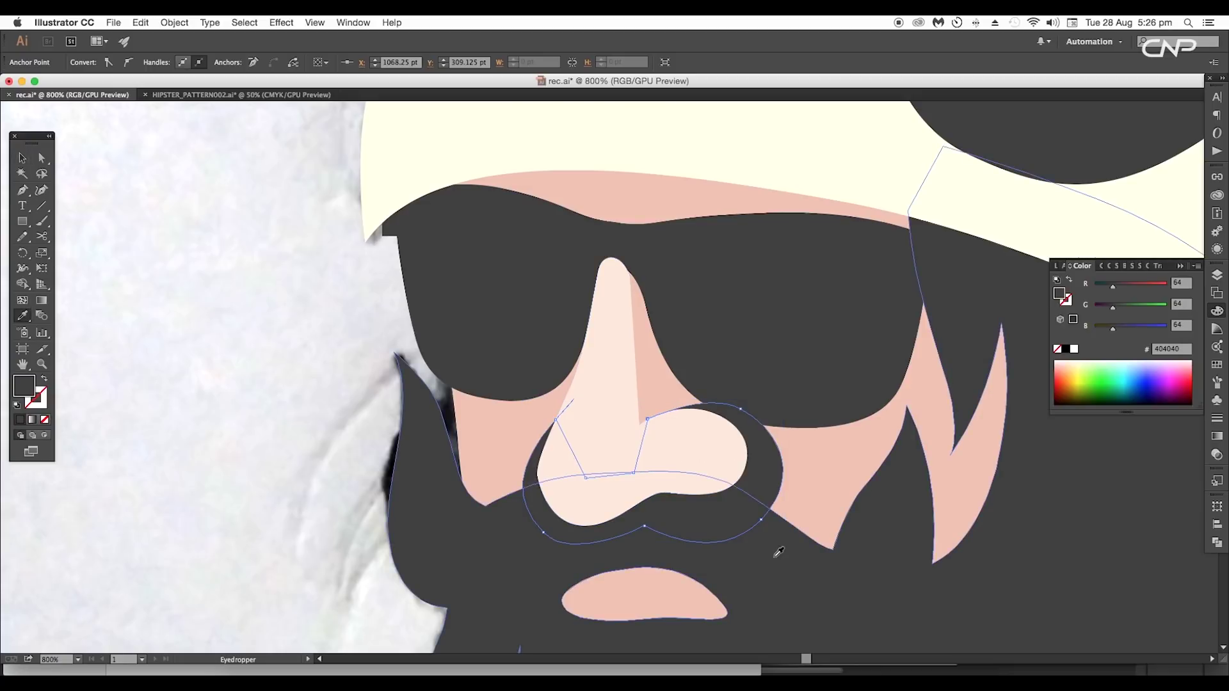
key("v")
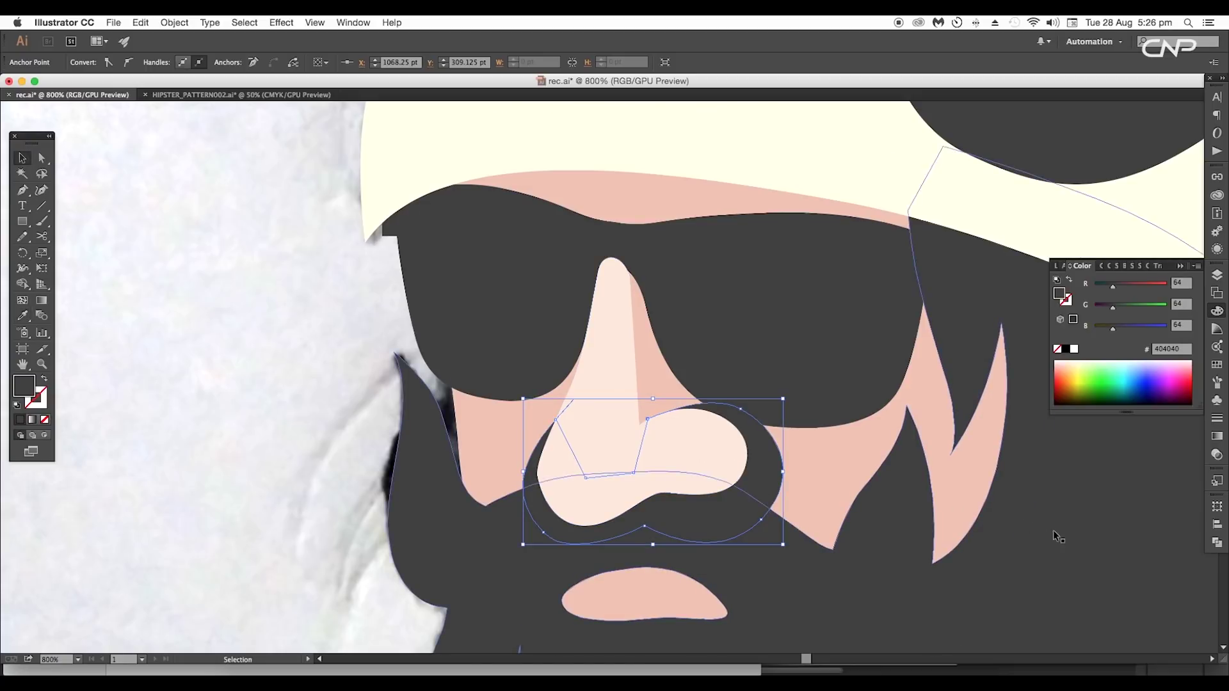
left_click(314, 456)
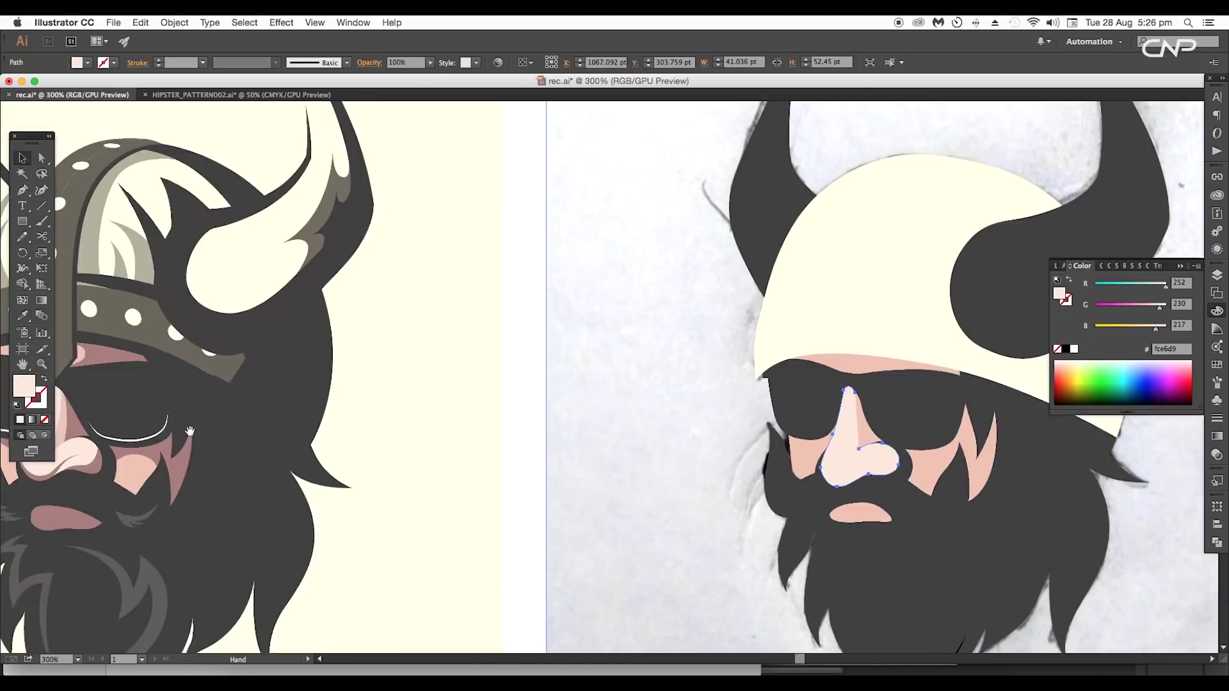
Inspect the shadow shape on the reference face, select the traced face's skin shape and duplicate it in place.
left_click_drag(184, 431, 405, 432)
left_click(295, 429)
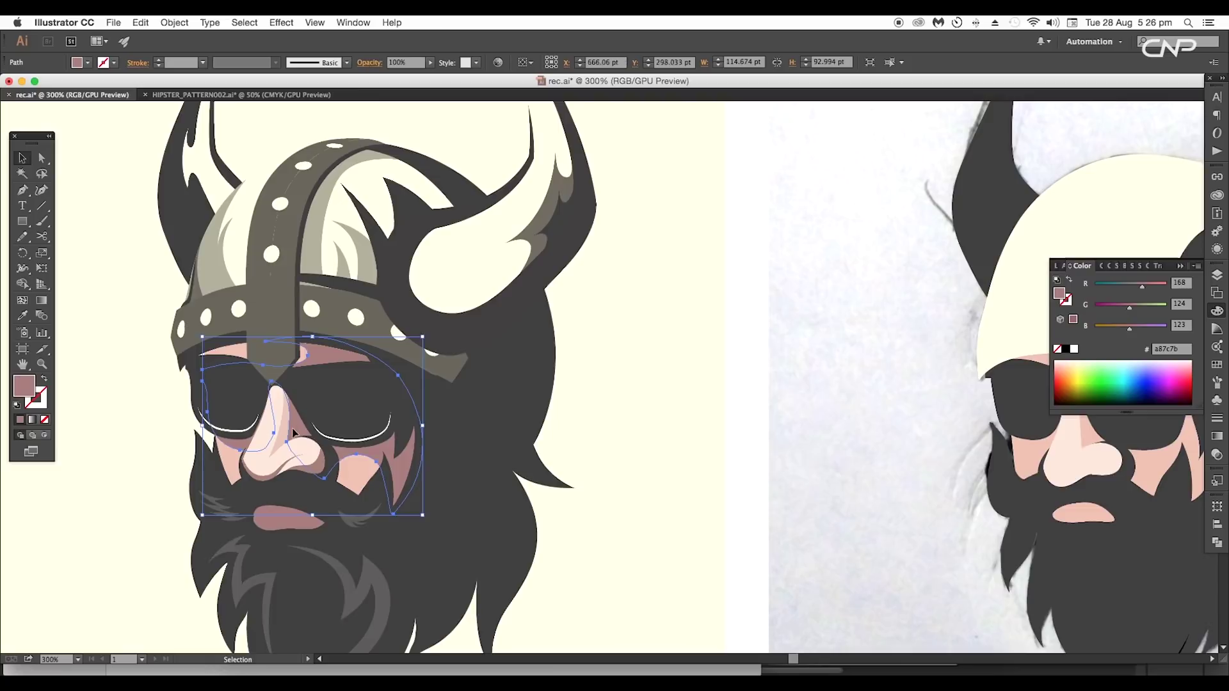
left_click_drag(804, 445, 343, 448)
left_click(654, 441)
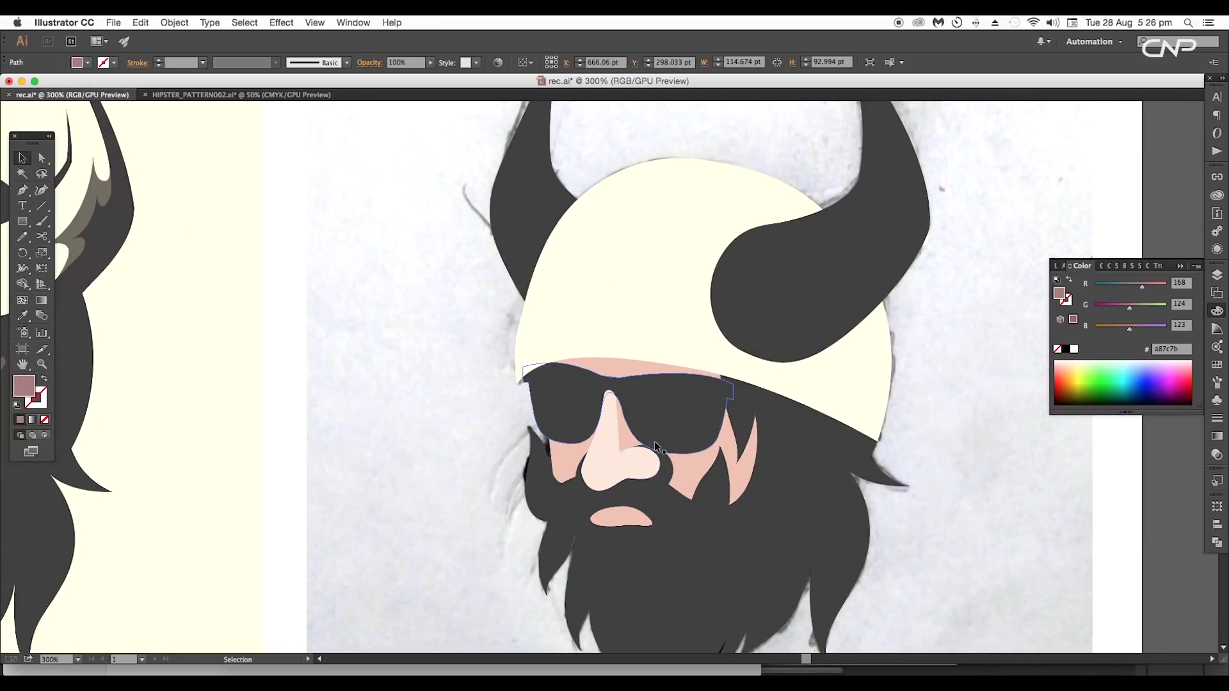
key("ctrl+plus")
left_click(571, 432)
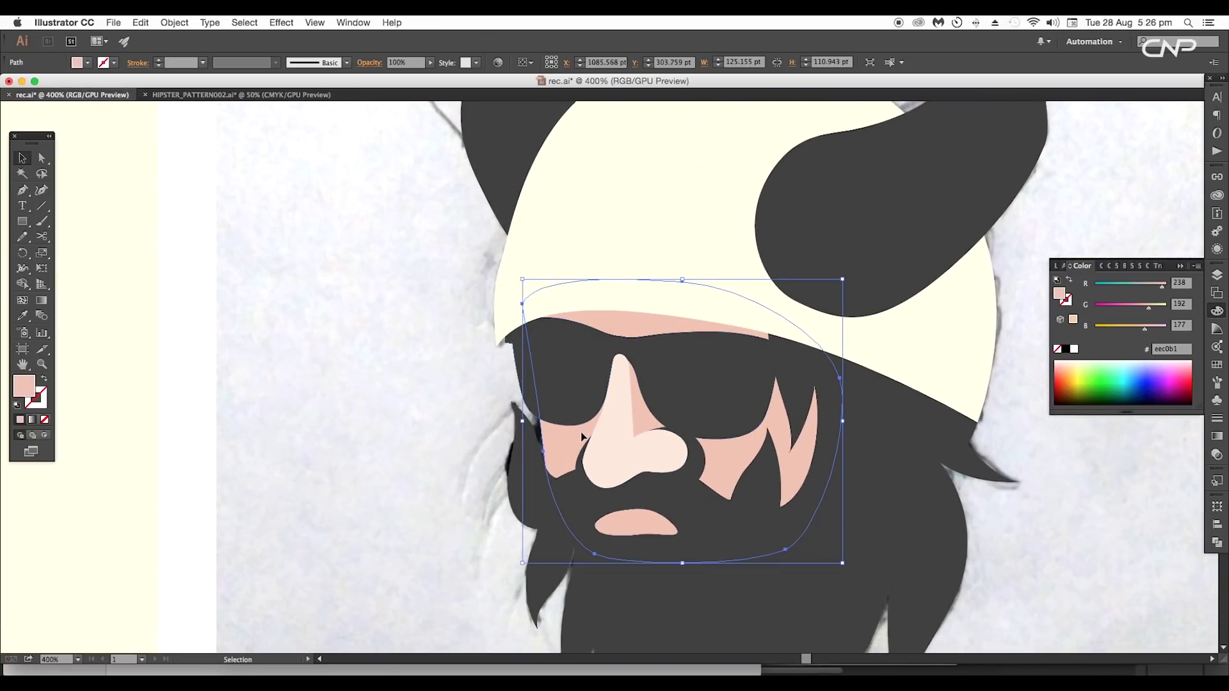
key("a")
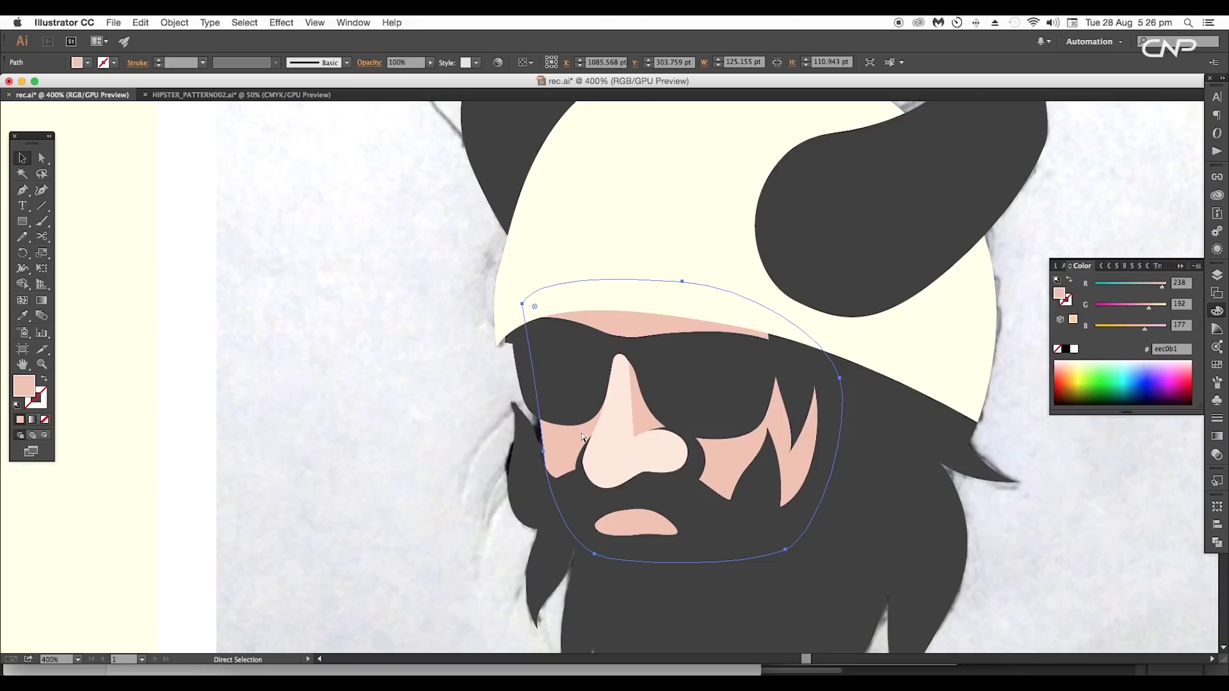
key("v")
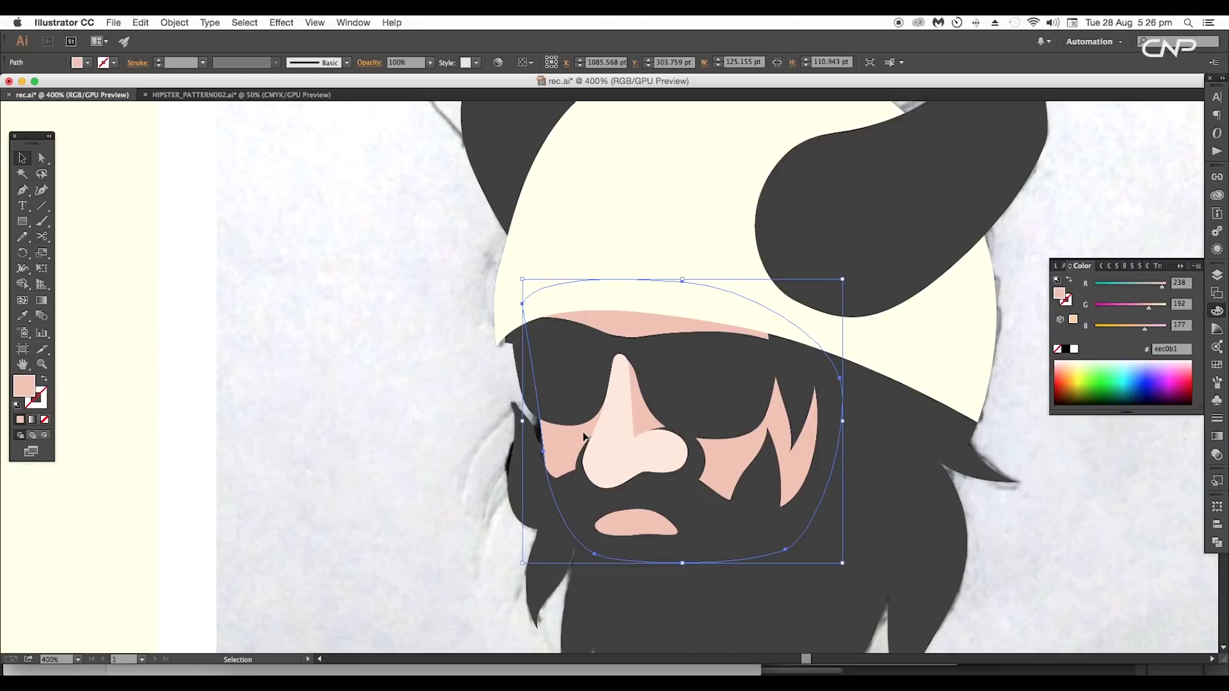
Begin a Pen tool path for the face's lit area, curving from the forehead down the nose bridge and towards the cheek.
key("p")
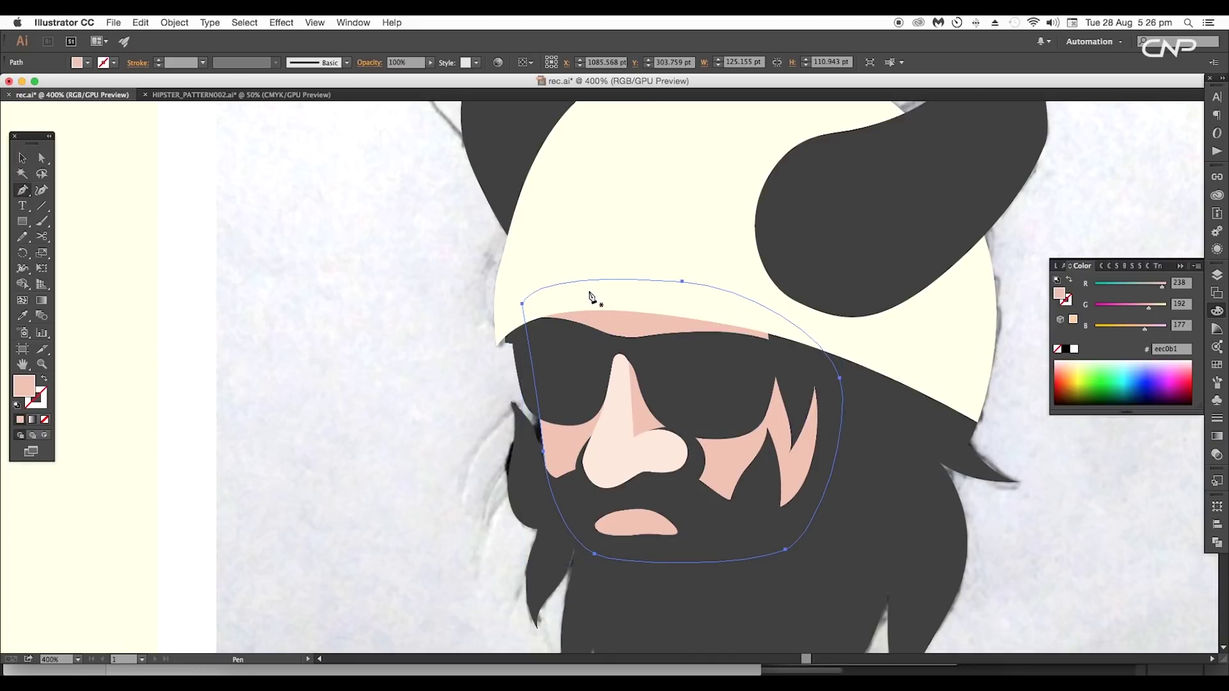
left_click(589, 291)
left_click_drag(656, 325, 704, 419)
scroll(634, 438, "up", 3)
left_click(624, 447)
scroll(634, 442, "right", 2)
scroll(717, 366, "down", 5)
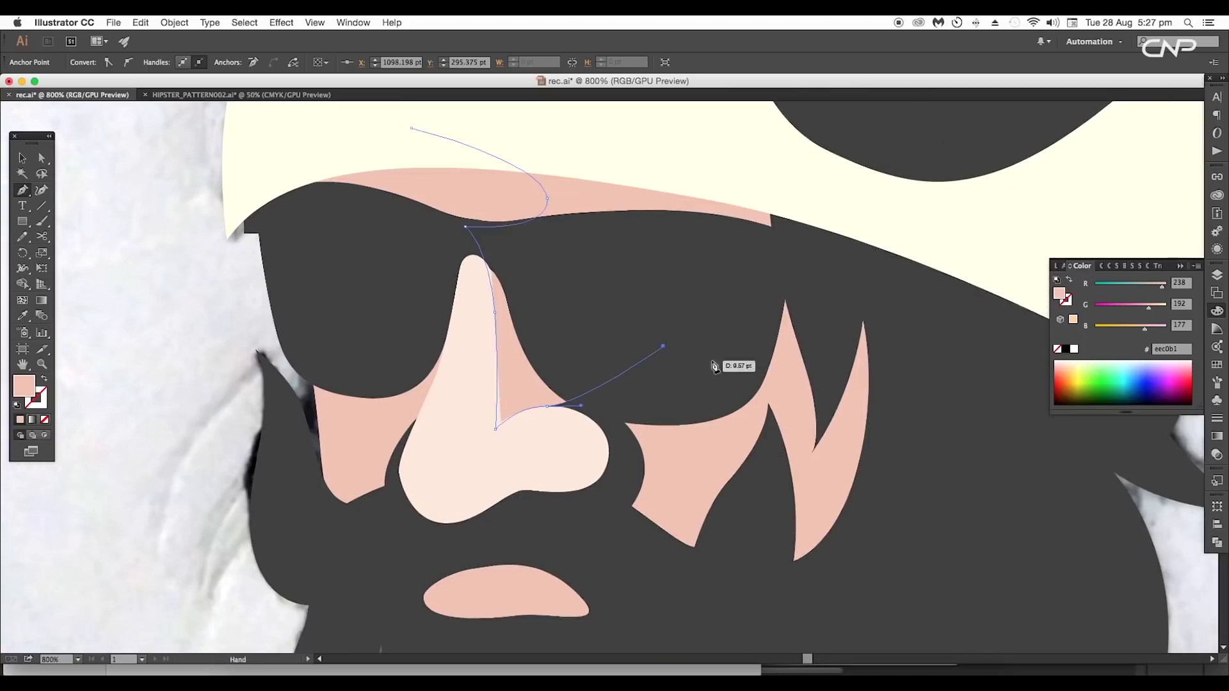
scroll(709, 398, "up", 3)
left_click(711, 408)
scroll(711, 408, "down", 3)
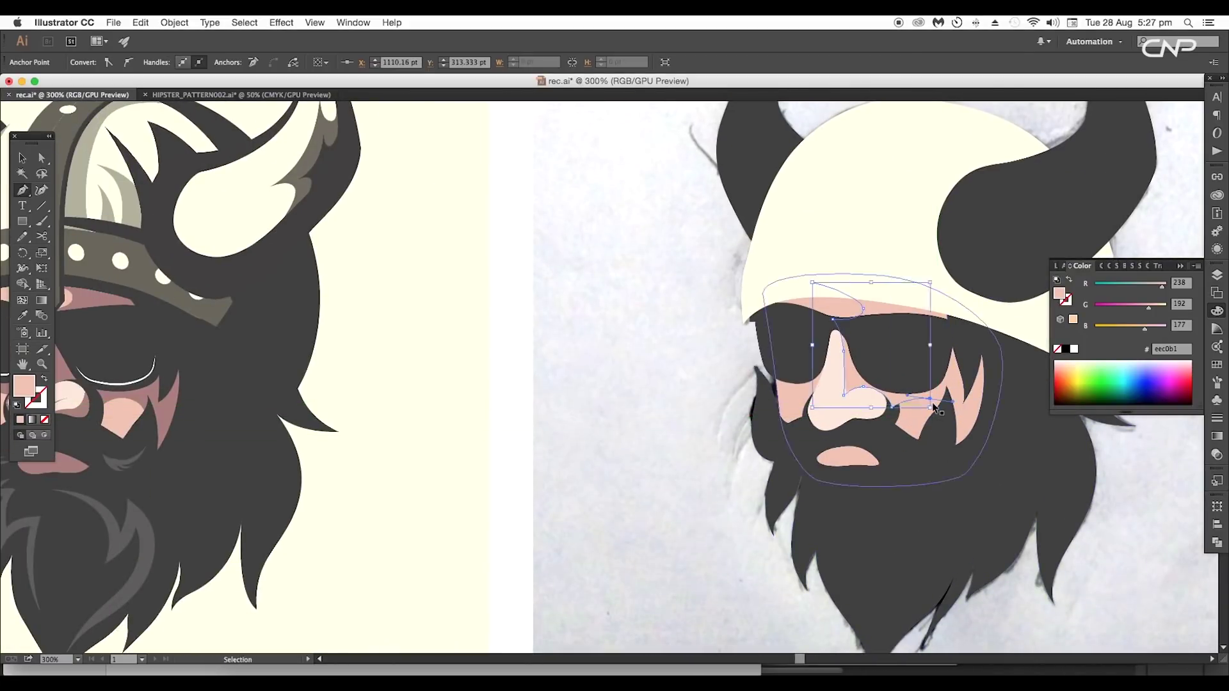
Continue the lit-area path around the cheek, above the mouth and outside the face's far side, closing it at the forehead.
left_click_drag(943, 416, 946, 471)
left_click_drag(941, 459, 1015, 459)
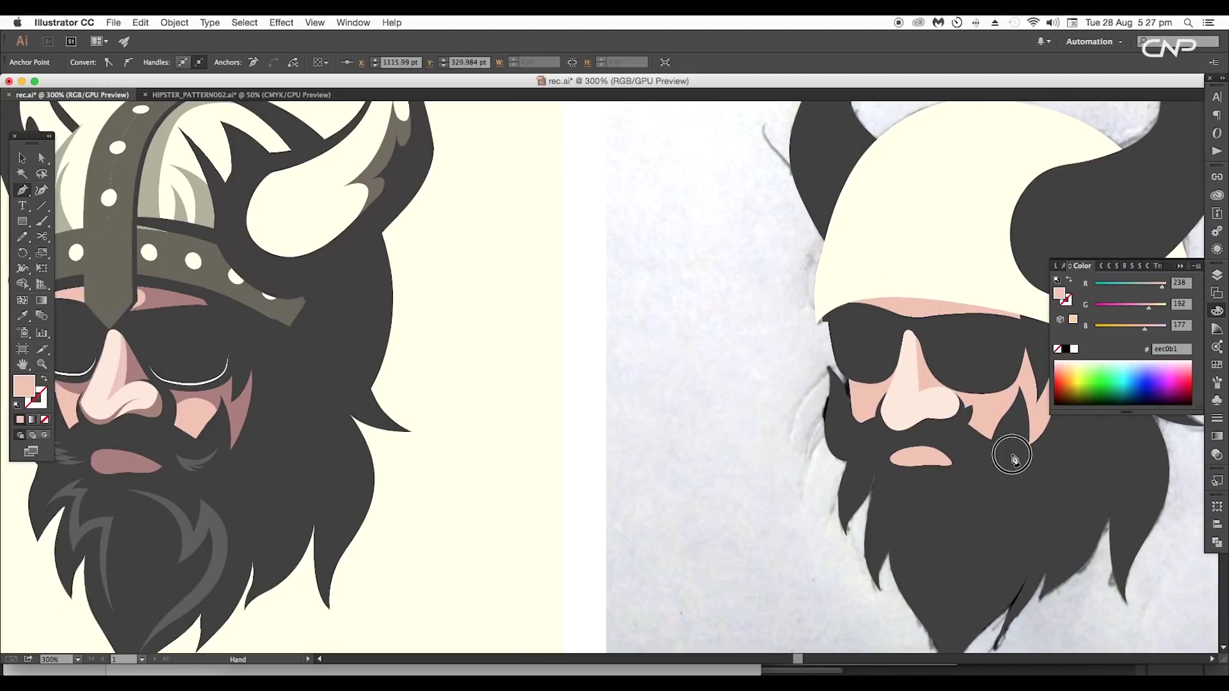
left_click(950, 437)
left_click_drag(894, 441, 884, 480)
left_click(849, 481)
left_click(817, 402)
left_click(819, 335)
left_click(841, 292)
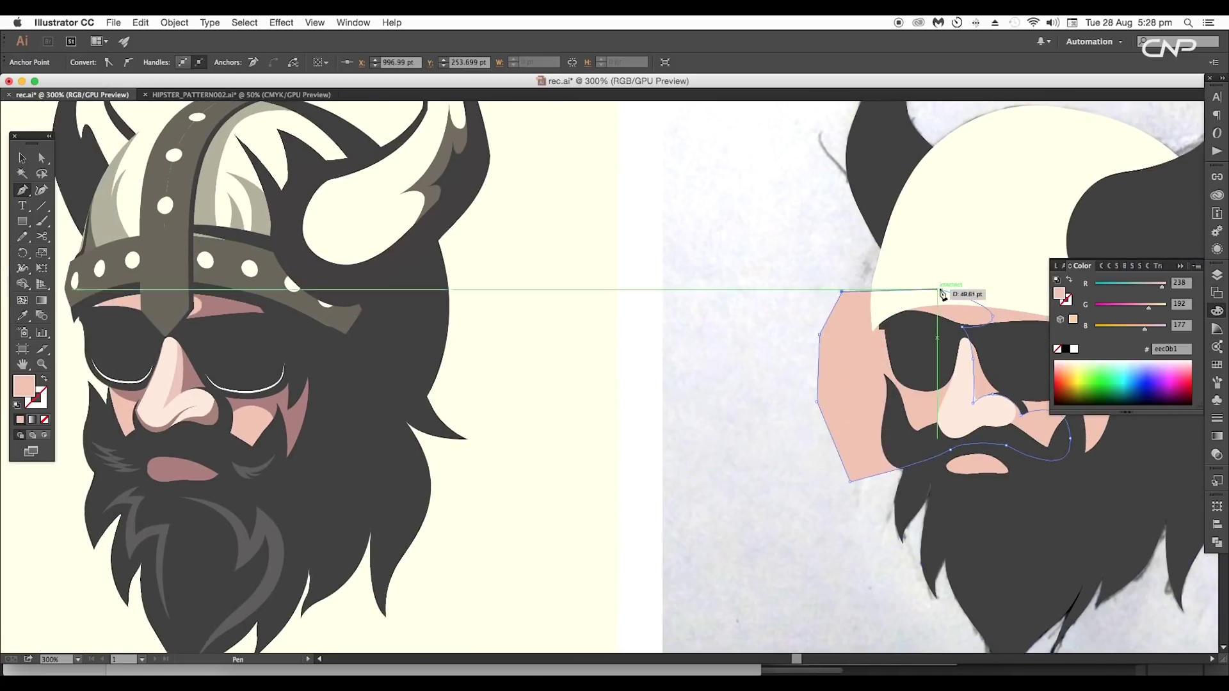
left_click(940, 290)
left_click_drag(968, 315, 809, 312)
Subtract the drawn lit-area shape from the duplicated skin shape with the Pathfinder's Minus Front.
key("v")
left_click(668, 381)
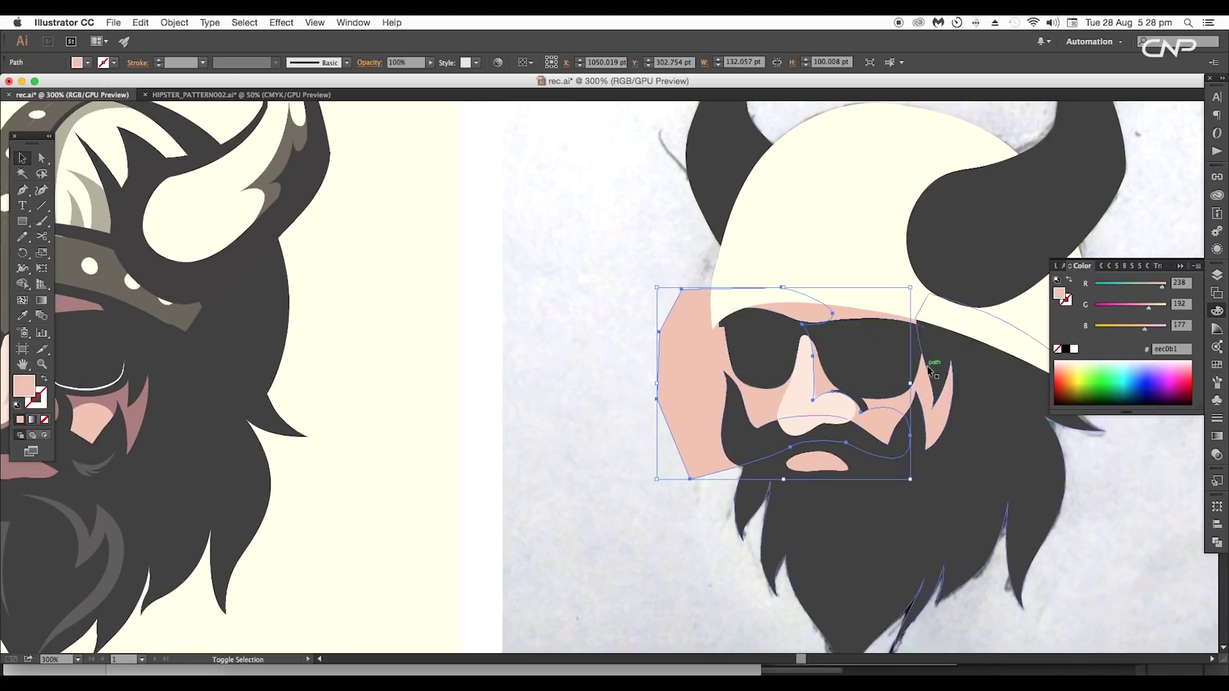
left_click(934, 416, "shift")
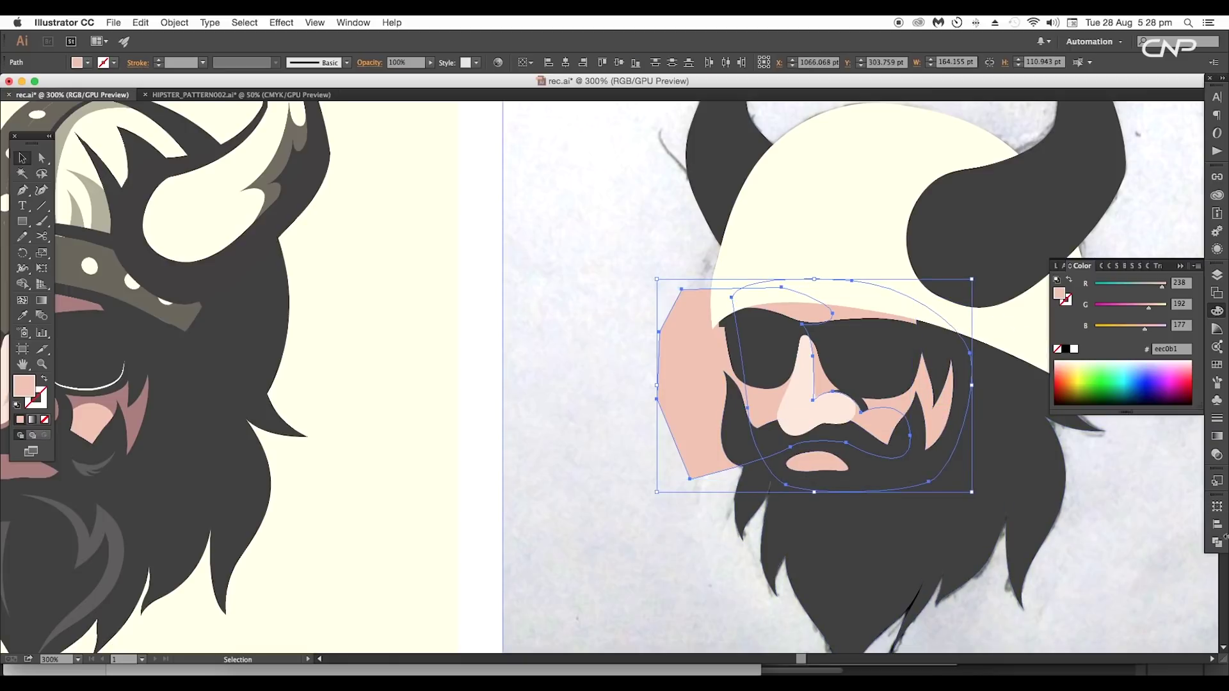
left_click(1218, 543)
left_click(1082, 528)
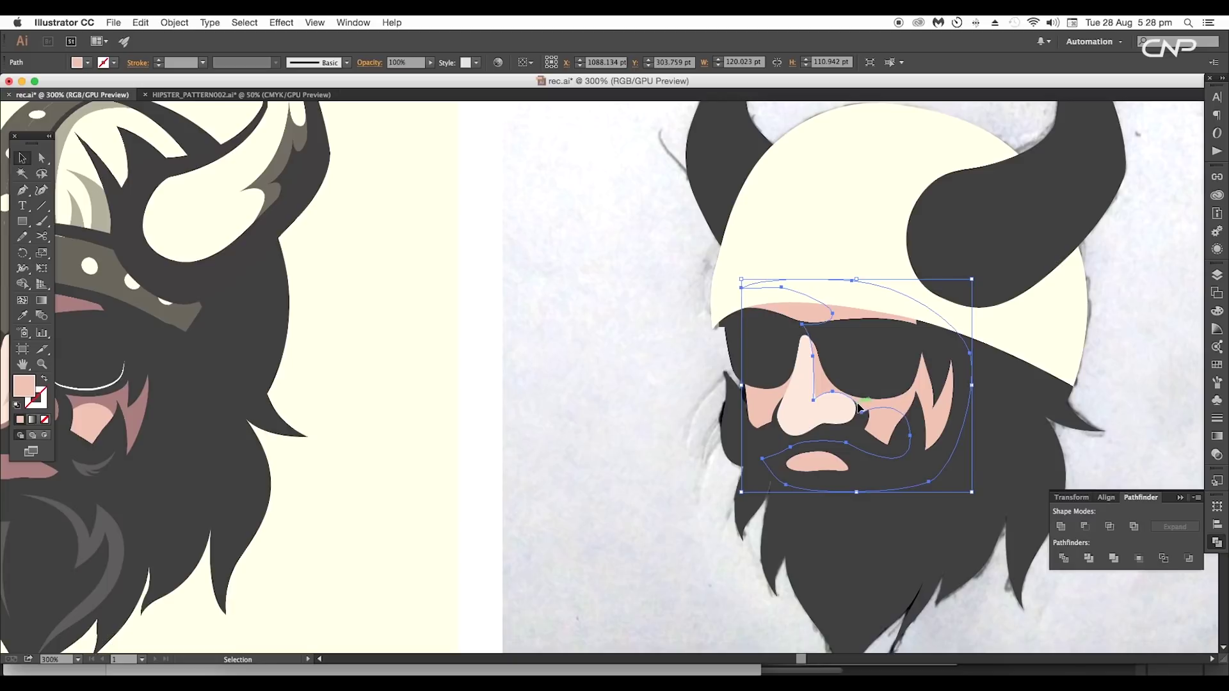
Pick up the reference face's shadow colour a87c7b for the subtracted shape and deselect it.
key("i")
scroll(422, 384, "left", 5)
left_click(381, 421)
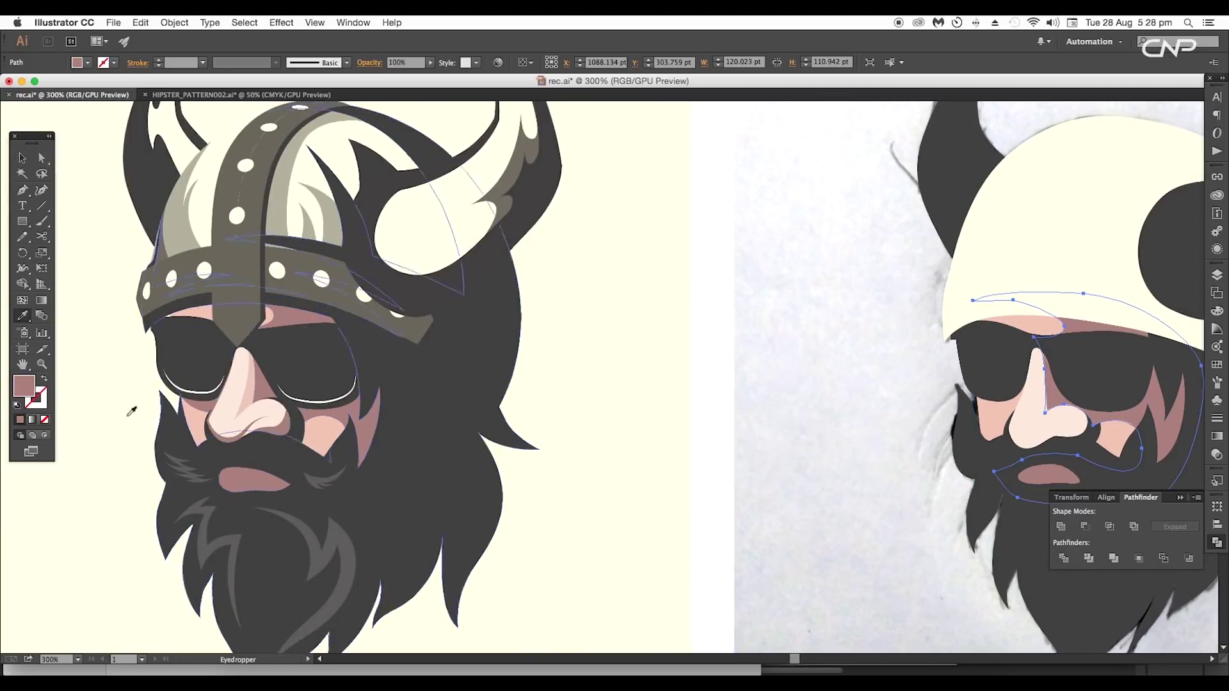
double_click(19, 389)
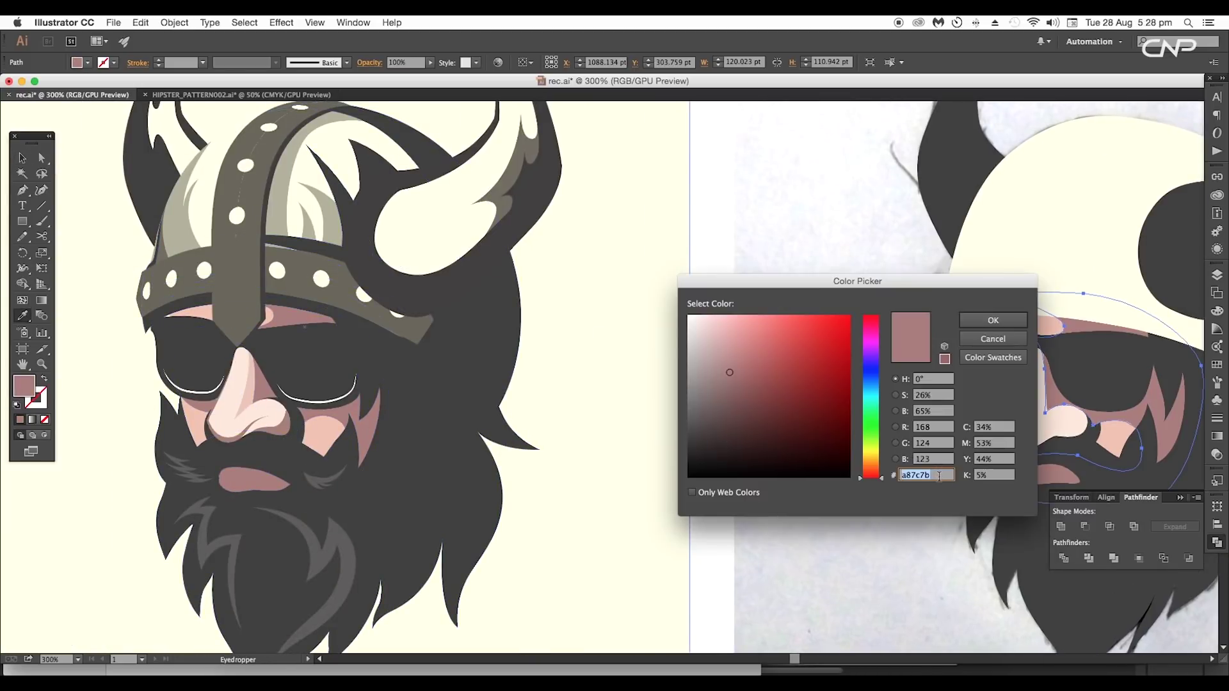
left_click(992, 325)
left_click_drag(1044, 326, 932, 301)
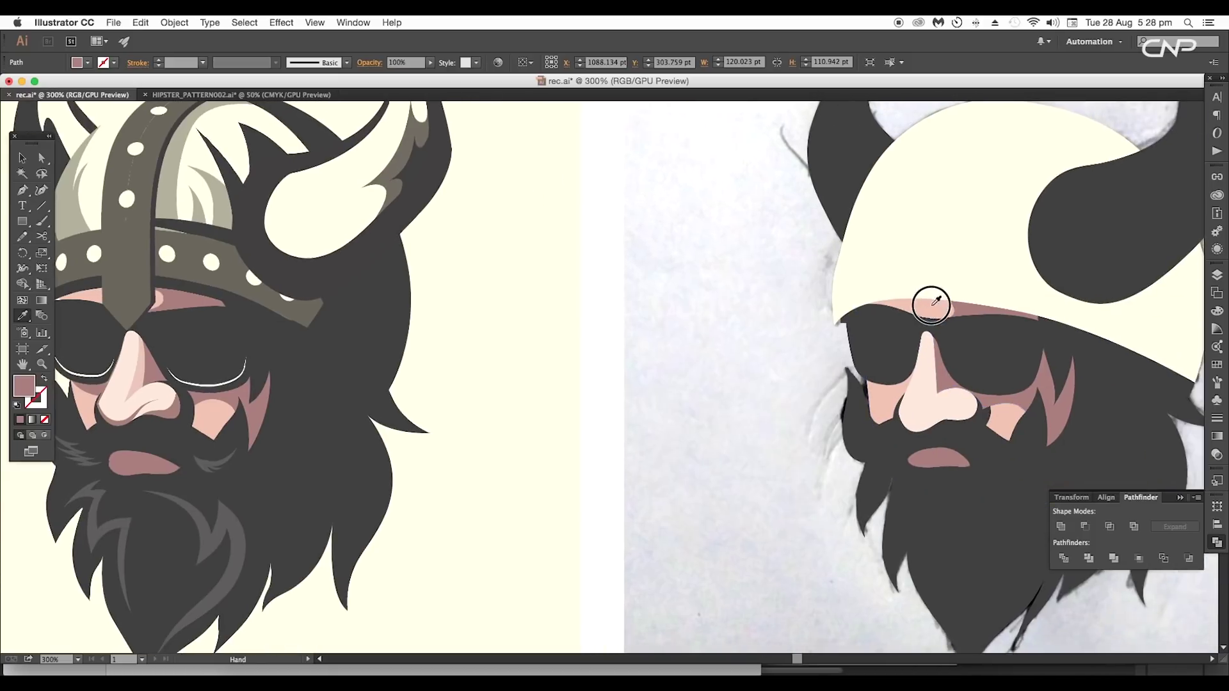
scroll(1002, 391, "up", 2)
key("v")
key("a")
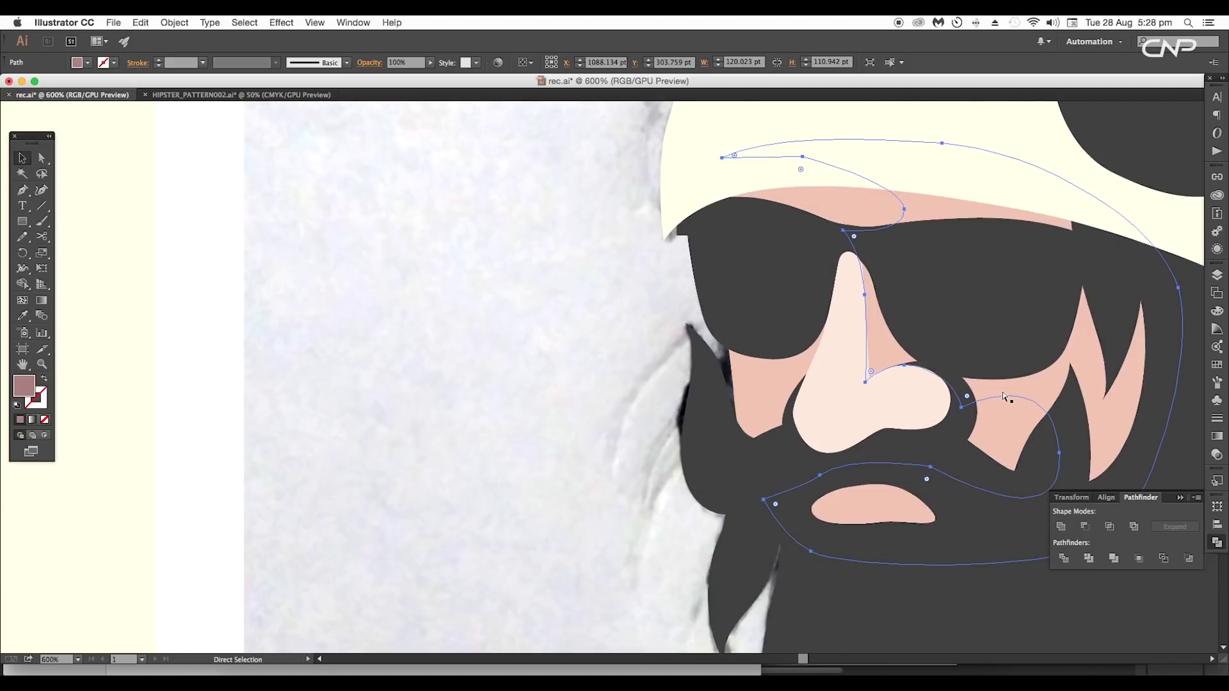
Draw a closed shadow shape with the Pen tool under the smaller lens, between the face's far edge and the nose.
key("ctrl+=")
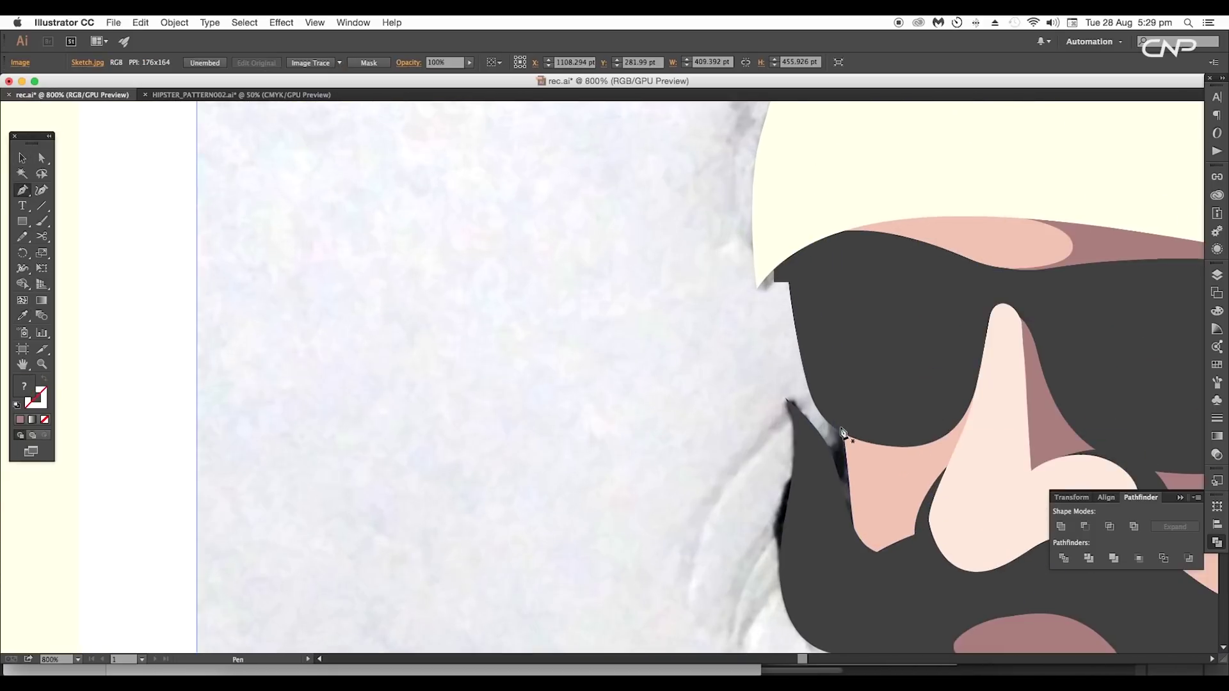
key("p")
left_click(953, 476)
left_click(1038, 461)
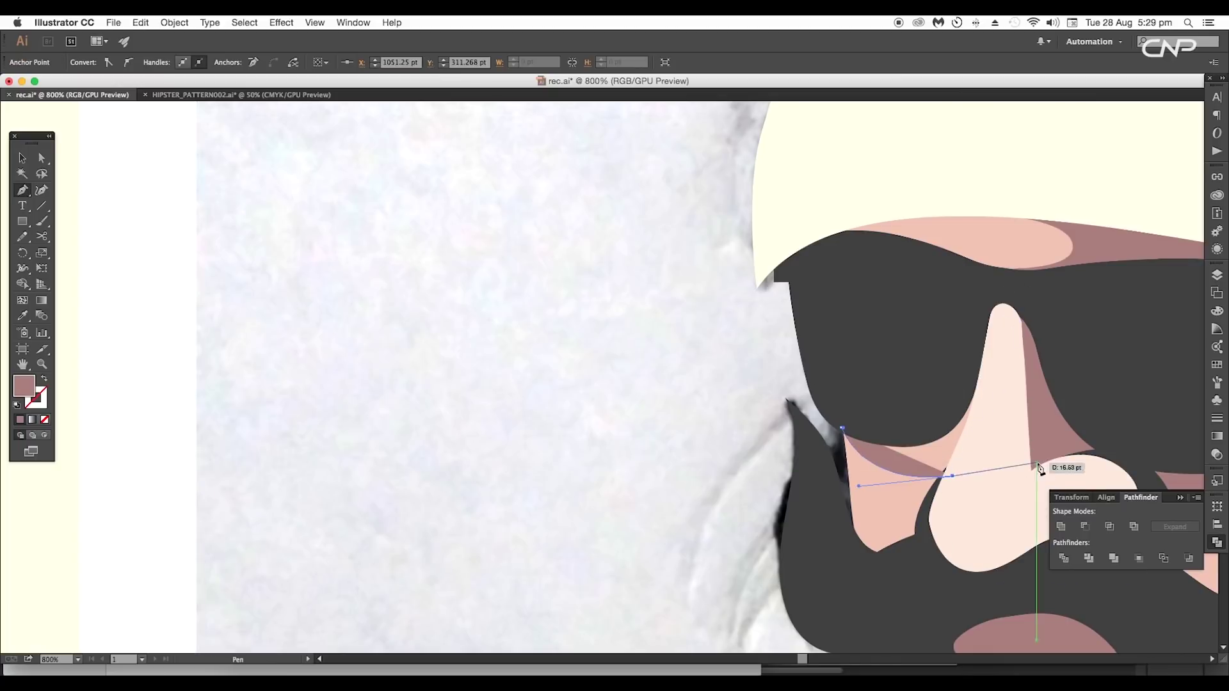
left_click(1036, 303)
left_click(935, 296)
left_click(882, 370)
Unite the new under-lens shadow with the main face shadow shape and deselect the result.
left_click(23, 158)
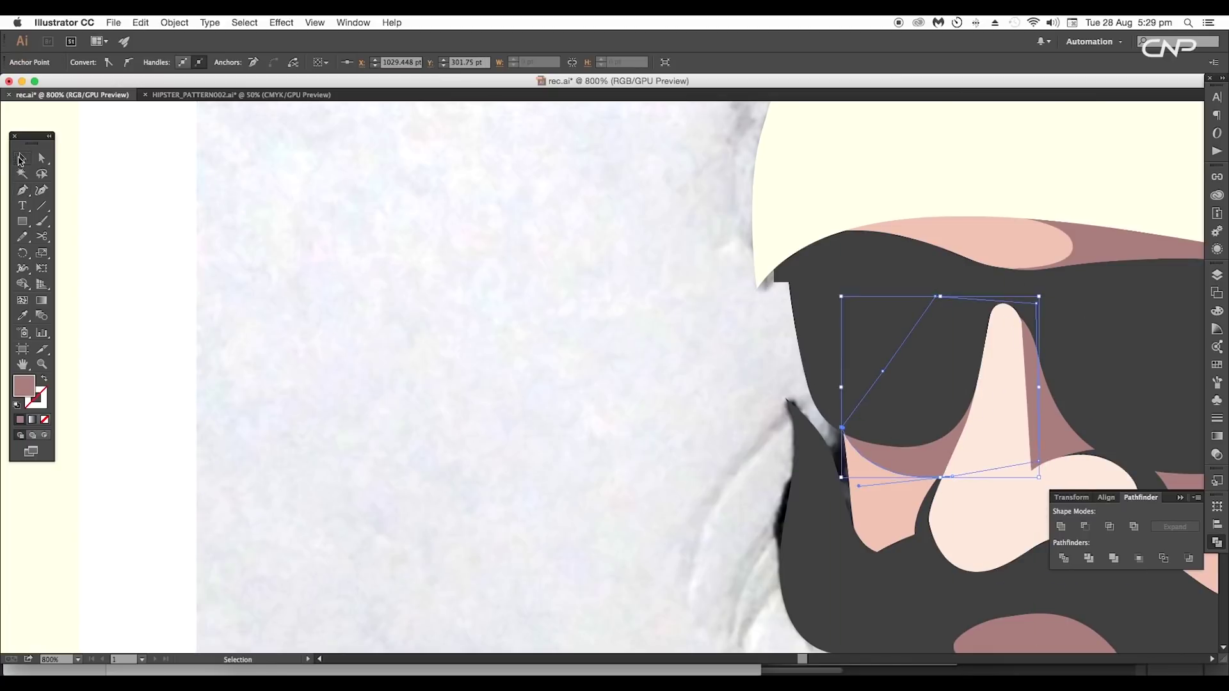
left_click(1083, 242, "shift")
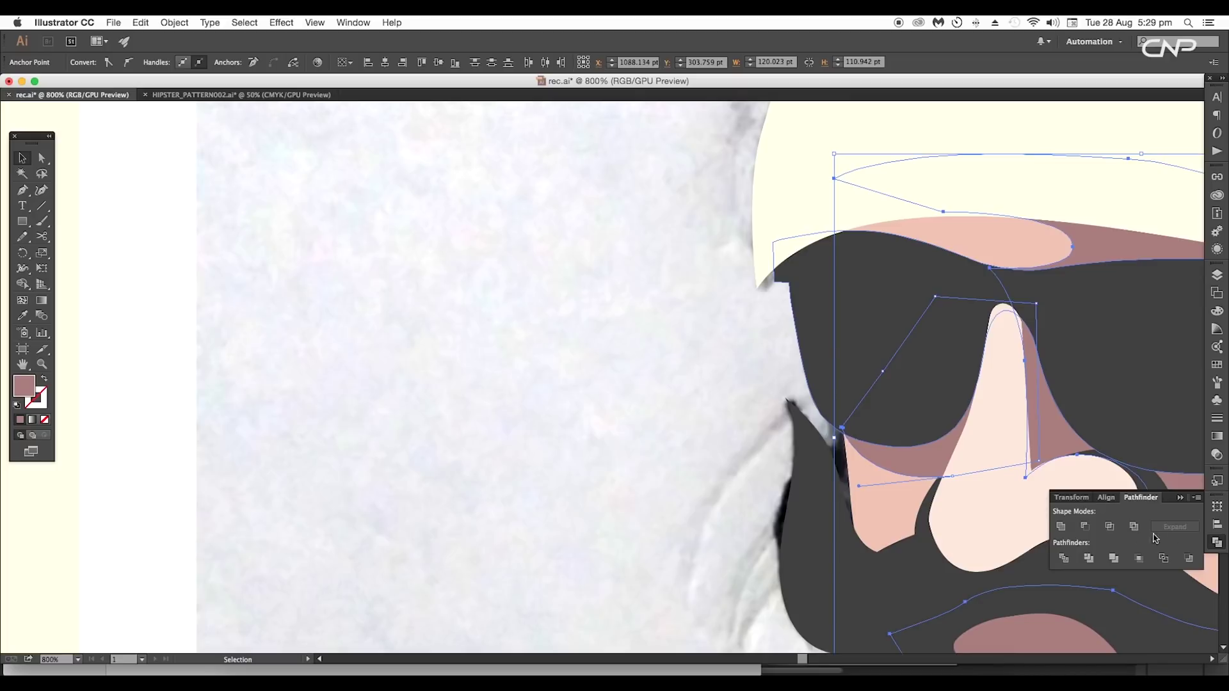
left_click(1060, 527)
left_click(595, 420)
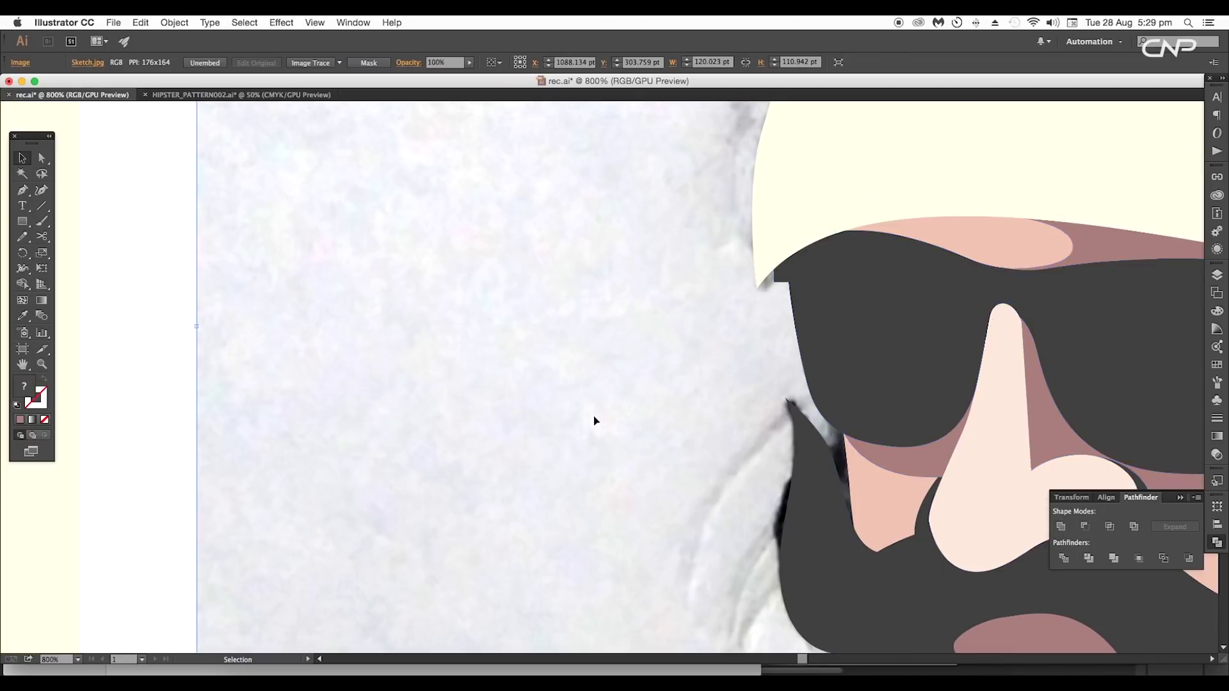
Draw a closed dark grey 404040 contour shape with the Pen tool along the nose bridge, from the nose's lower bulb to its top.
scroll(605, 423, "down", 2)
scroll(704, 423, "left", 5)
scroll(935, 435, "up", 2)
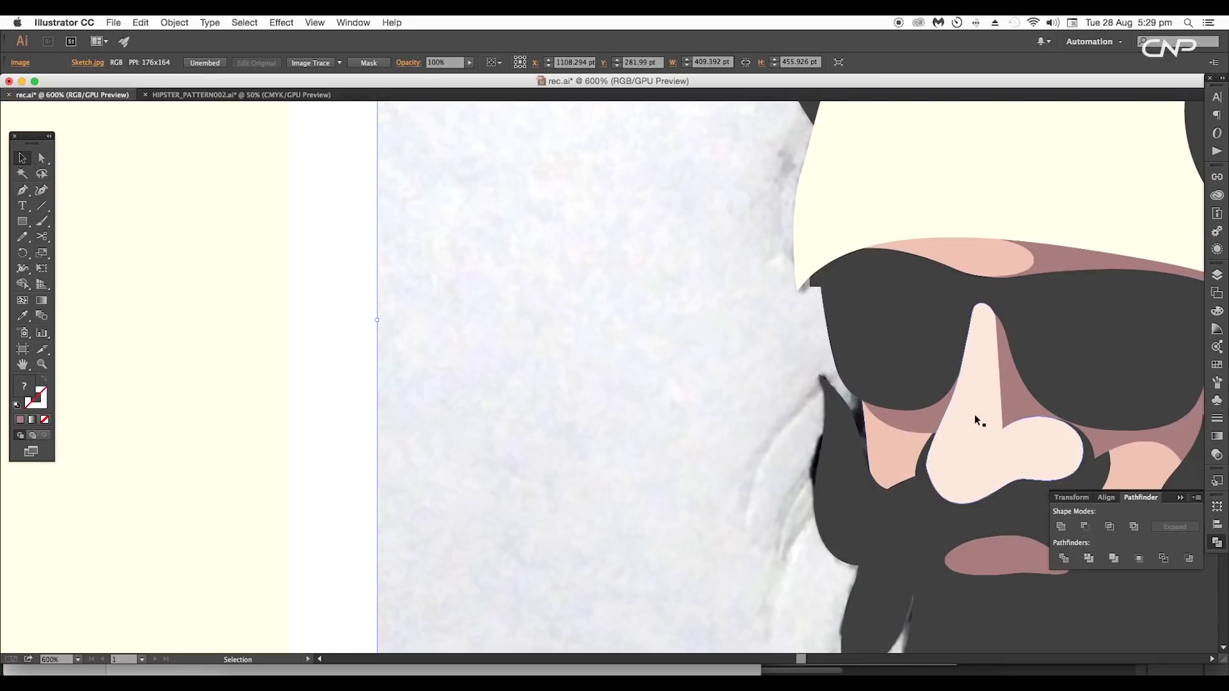
left_click(1022, 402)
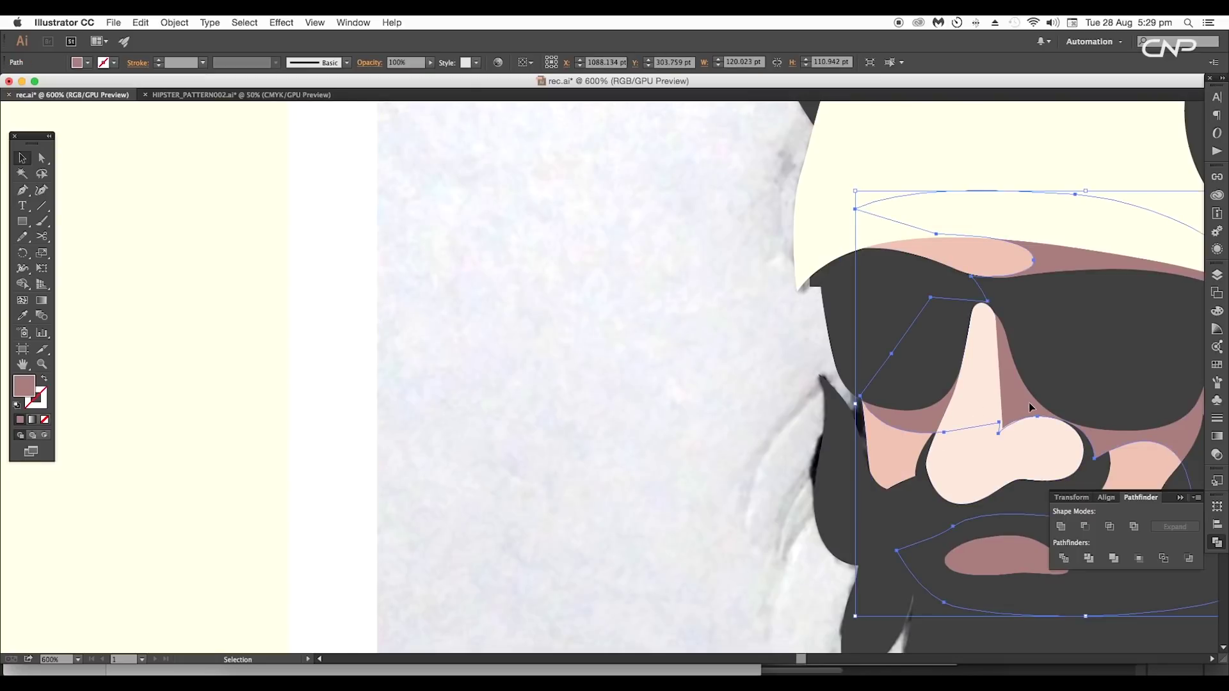
key("a")
key("v")
scroll(986, 416, "down", 5)
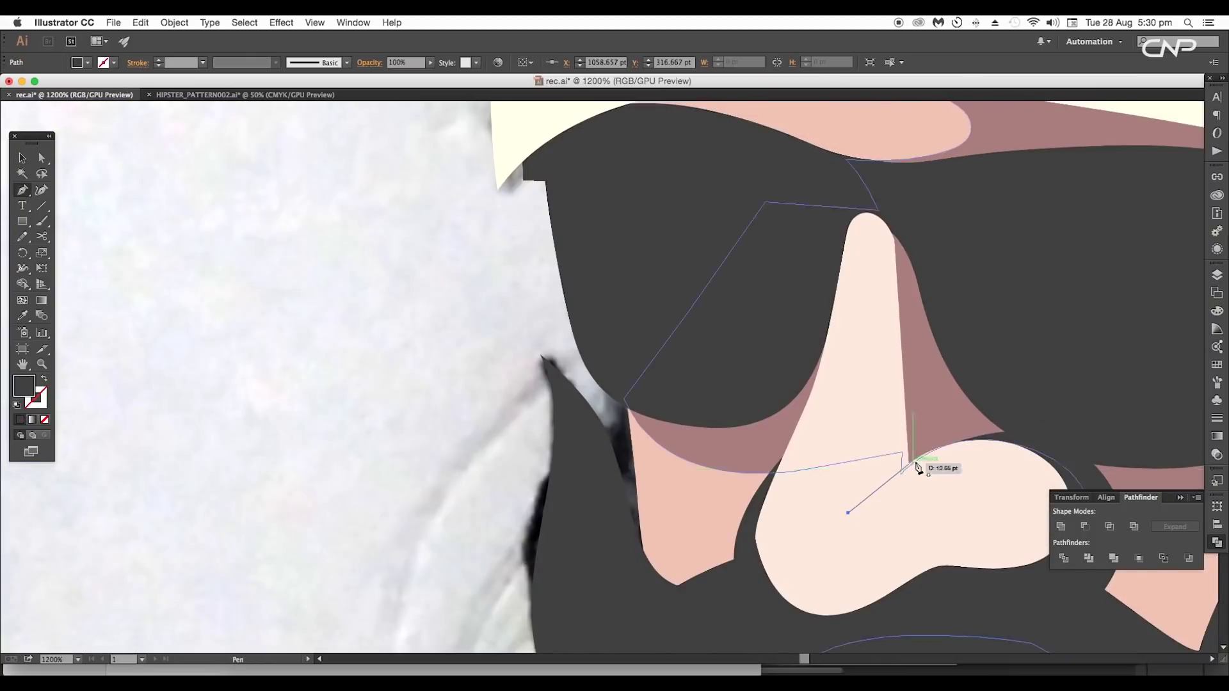
left_click_drag(935, 447, 977, 429)
left_click(935, 448, "alt")
scroll(960, 417, "up", 2)
scroll(908, 450, "down", 2)
left_click_drag(873, 346, 872, 235)
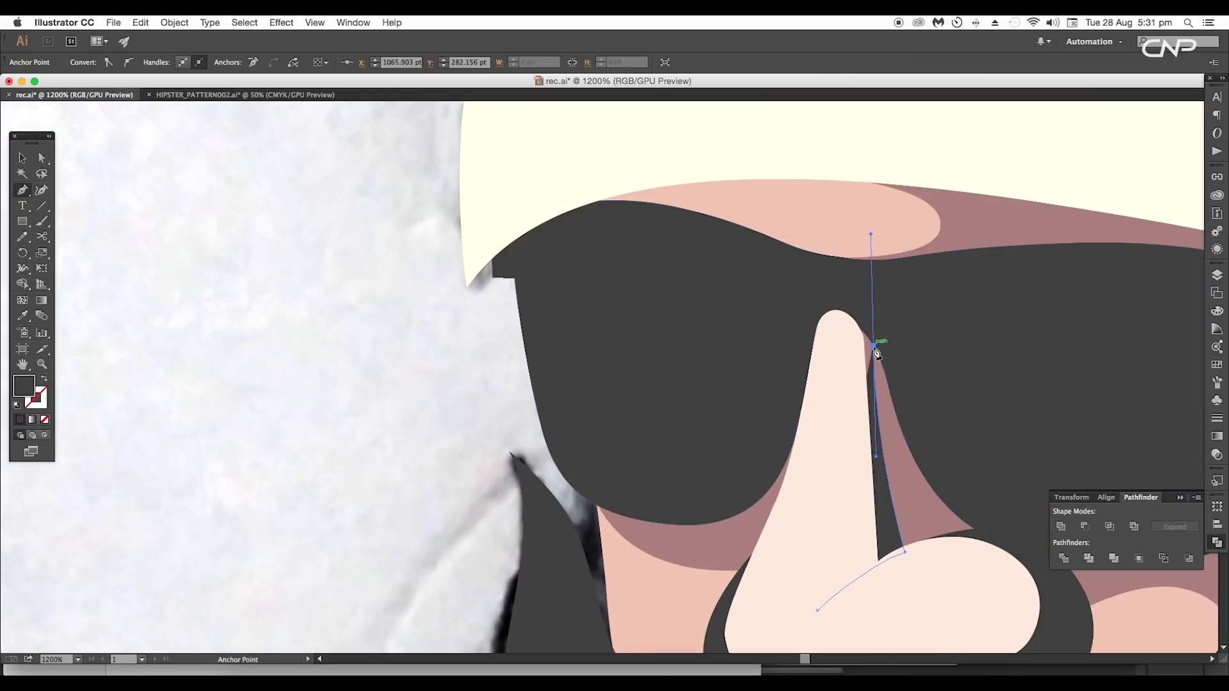
left_click(873, 346, "alt")
left_click_drag(843, 311, 826, 305)
left_click(842, 311, "alt")
left_click_drag(818, 610, 771, 564)
scroll(883, 500, "down", 1)
Reposition the nose-bridge contour shape's anchors and handles to fit its lower end to the nose bulb and its outer side to the lens edge.
key("v")
left_click(1217, 274)
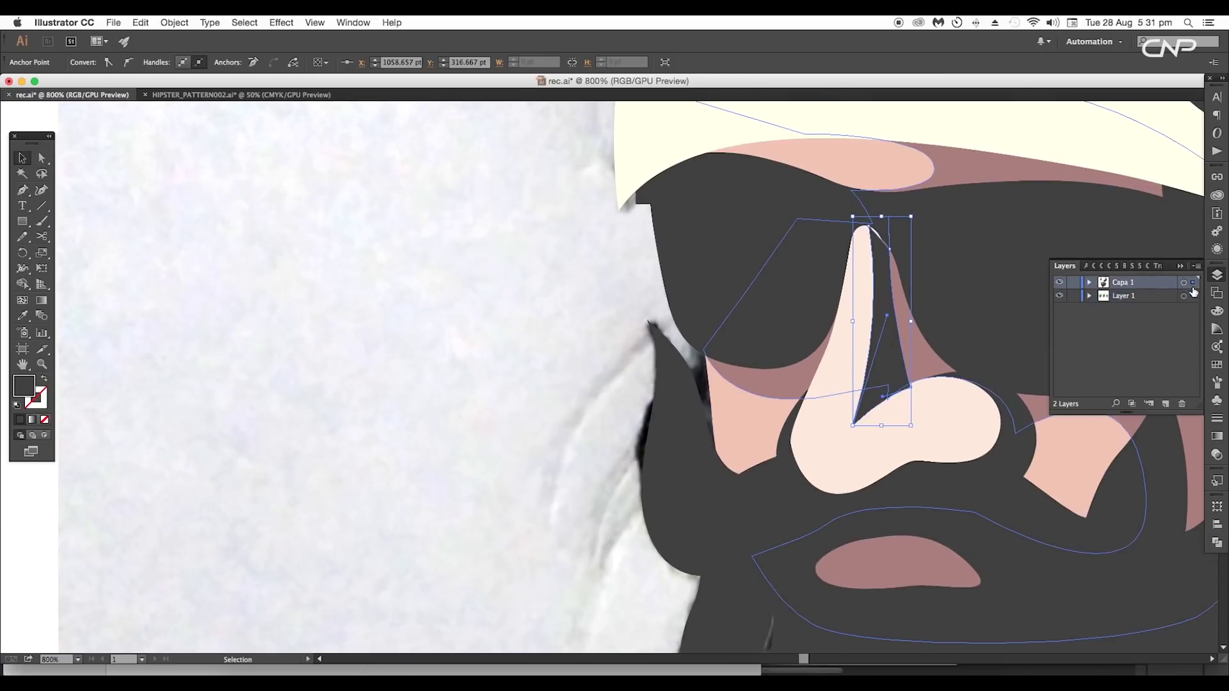
key("space")
scroll(1002, 356, "up", 1)
key("a")
left_click_drag(861, 396, 770, 492)
key("space")
left_click(824, 447)
left_click_drag(809, 352, 832, 316)
left_click_drag(771, 137, 807, 239)
left_click_drag(824, 446, 821, 453)
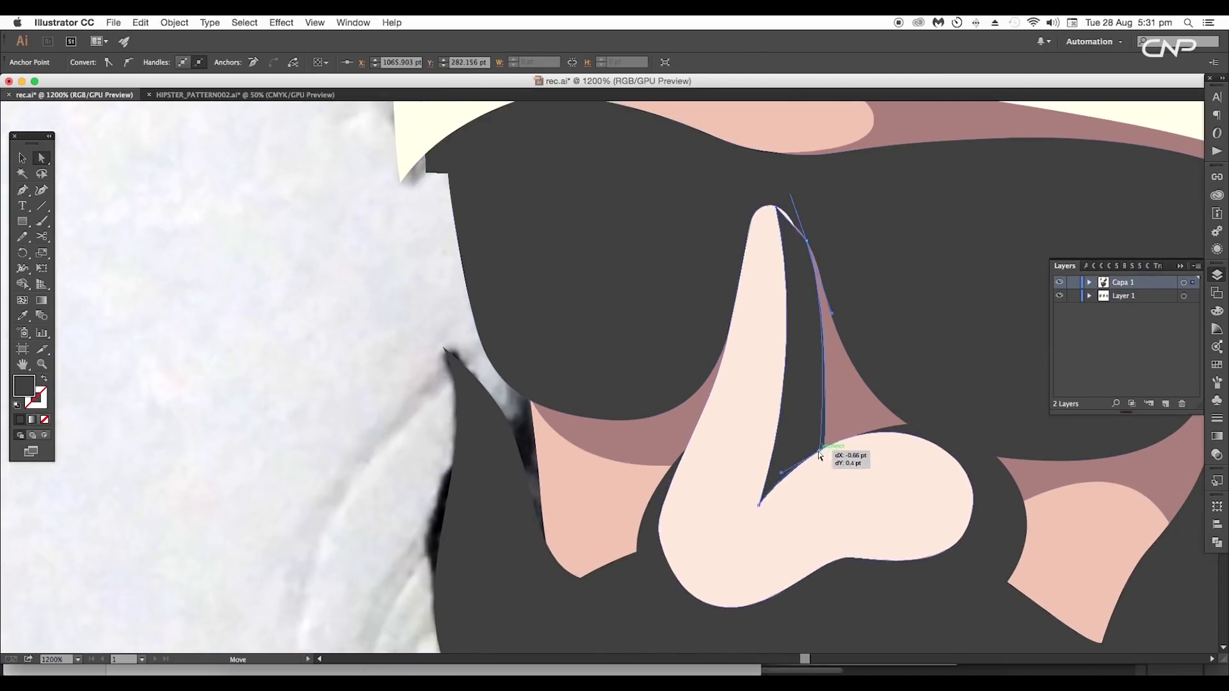
Adjust the curve handle at the contour shape's upper end so its edge follows the rounded top of the nose.
scroll(805, 192, "up", 5)
key("shift+c")
left_click_drag(740, 341, 715, 322)
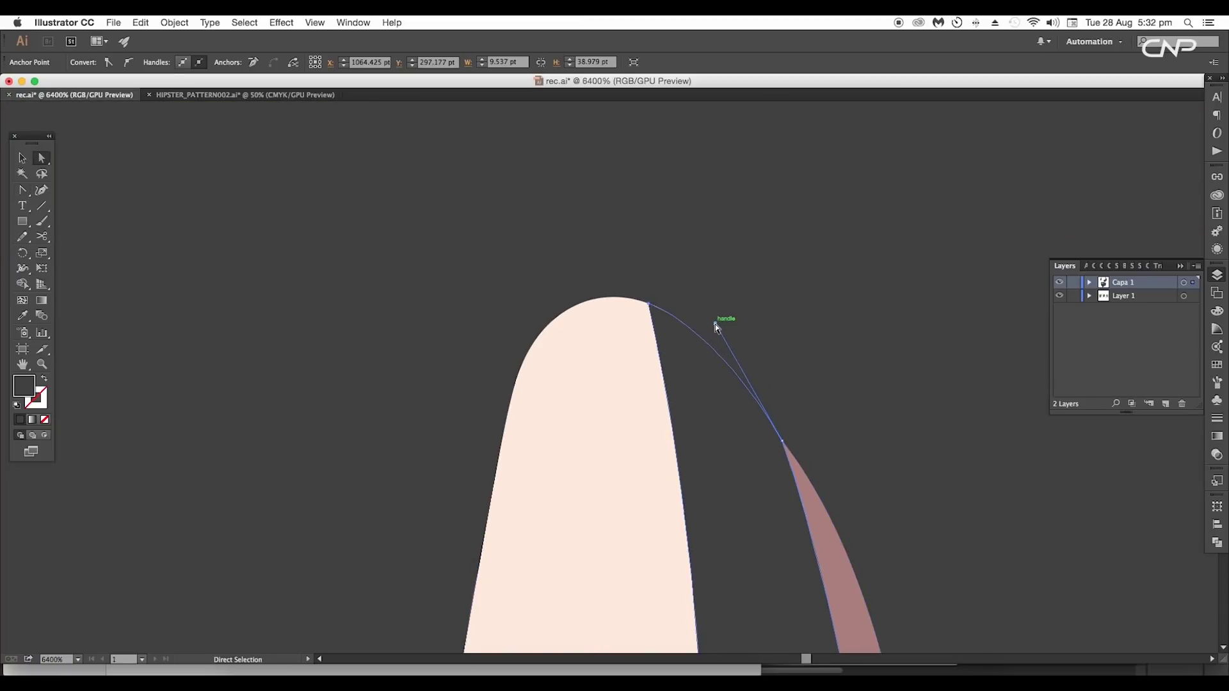
Recolour the nose-bridge contour shape with the reference nose's light pink shadow colour e9c3b8.
scroll(789, 432, "down", 4)
key("super+minus")
key("super+minus")
key("super+minus")
key("super+minus")
key("super+minus")
scroll(448, 384, "left", 3)
key("i")
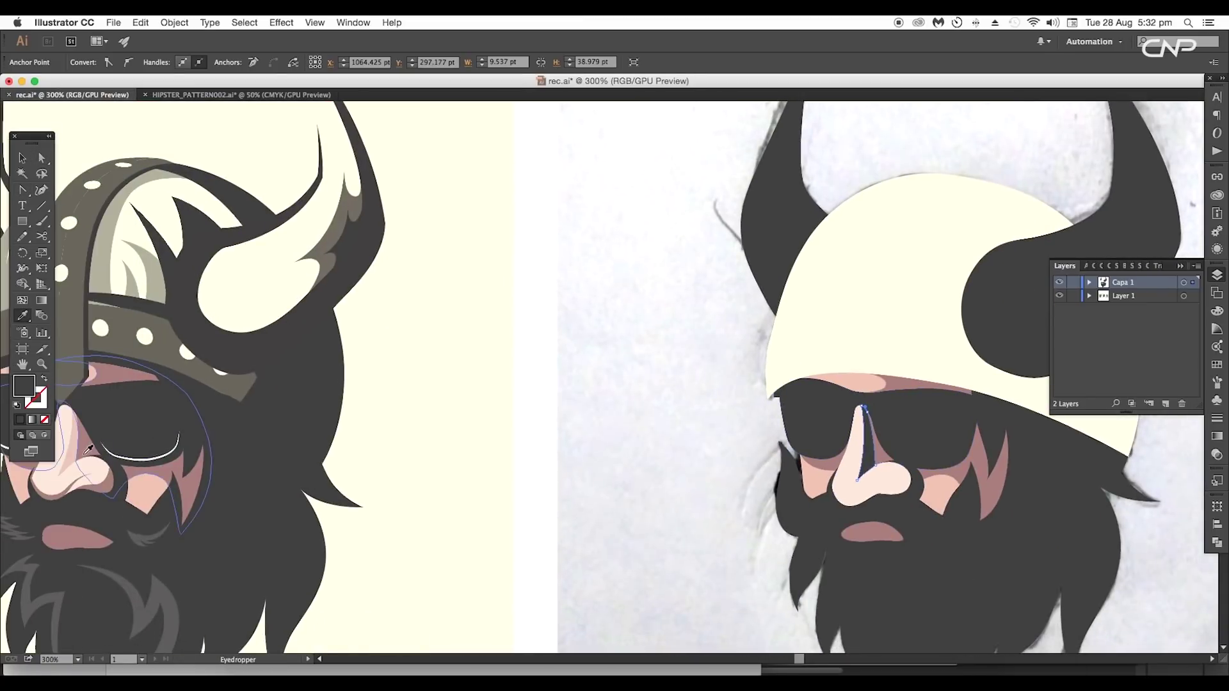
left_click_drag(682, 465, 554, 434)
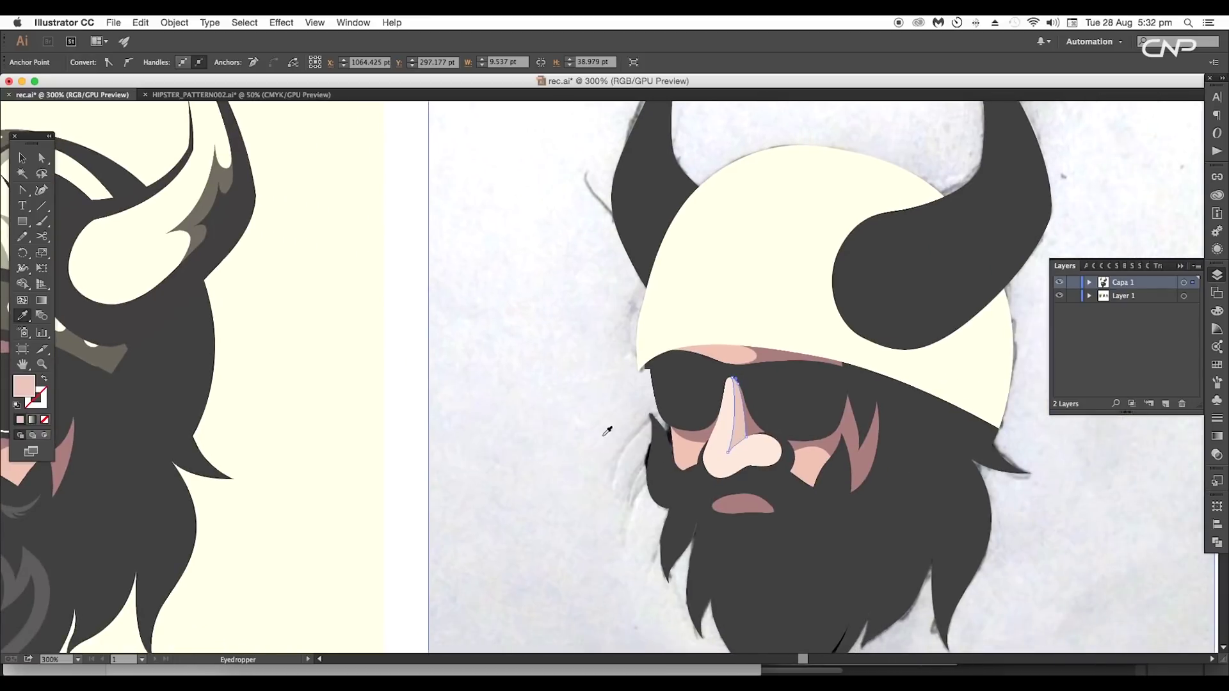
Check the hex code of the picked nose shadow fill, keep it, and deselect the shape.
scroll(739, 424, "up", 2)
key("v")
double_click(29, 395)
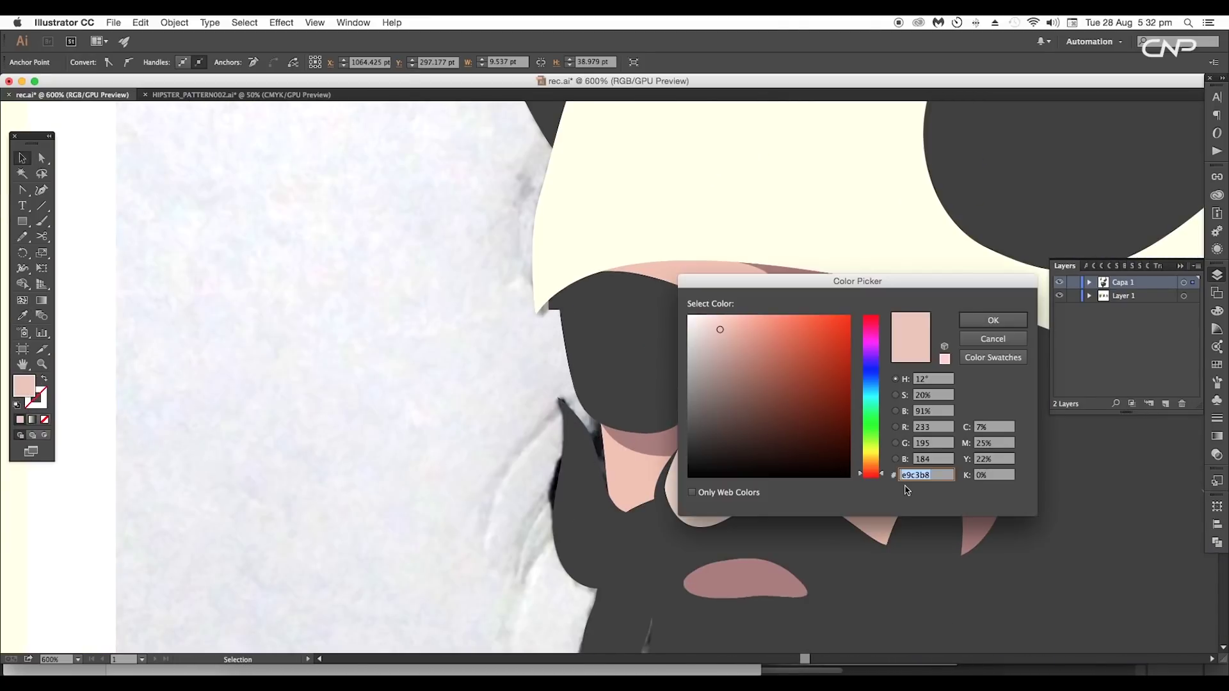
left_click(995, 322)
scroll(812, 393, "down", 4)
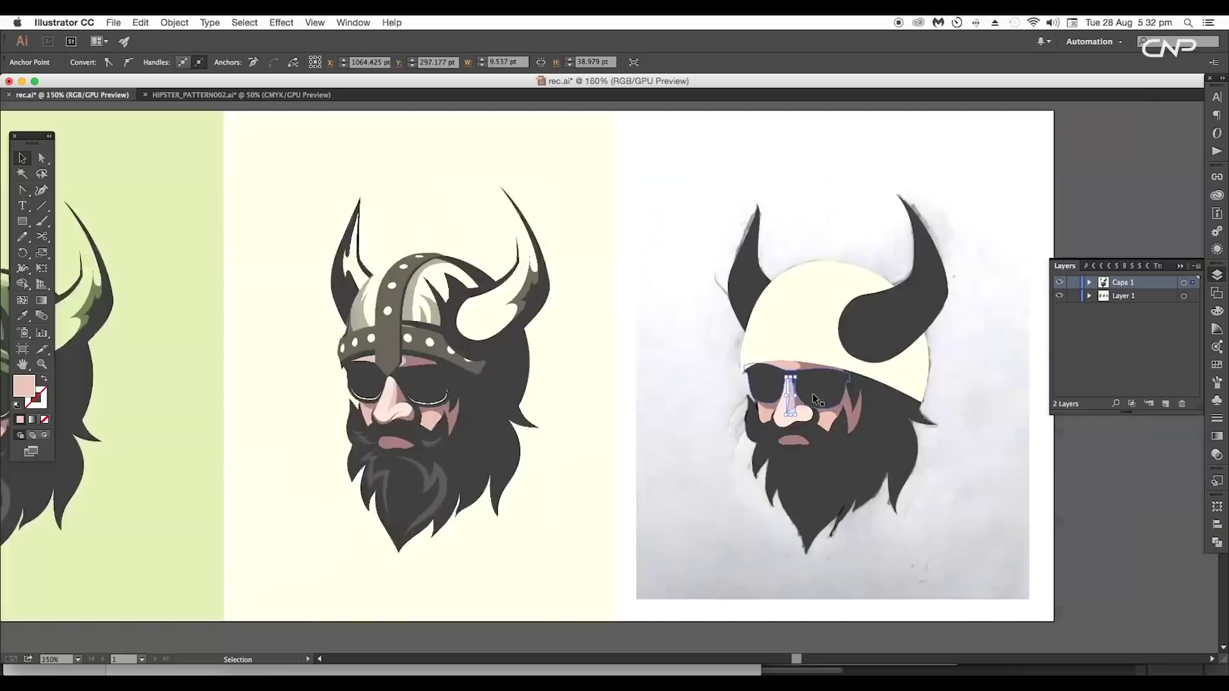
left_click(738, 473)
left_click_drag(738, 474, 716, 488)
Duplicate the light nose shape, offsetting the copy about 1.1 pt horizontally and 1.8 pt upward towards the bridge shadow.
scroll(771, 424, "up", 3)
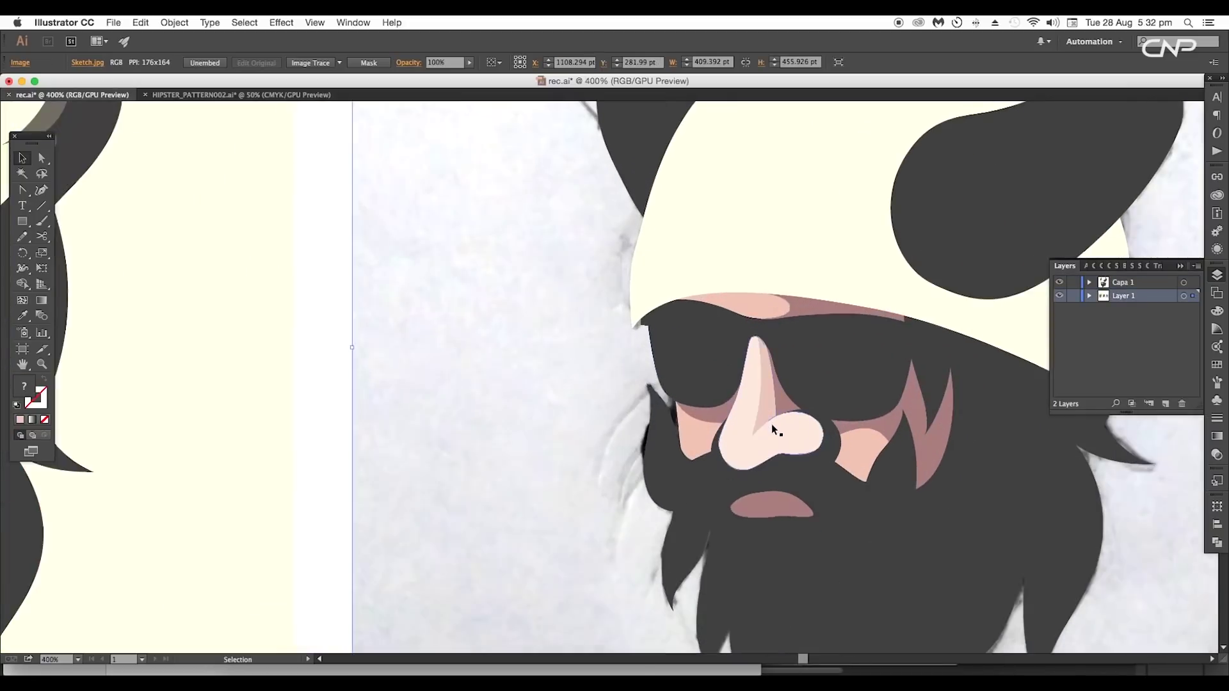
left_click(751, 452)
scroll(751, 454, "up", 2)
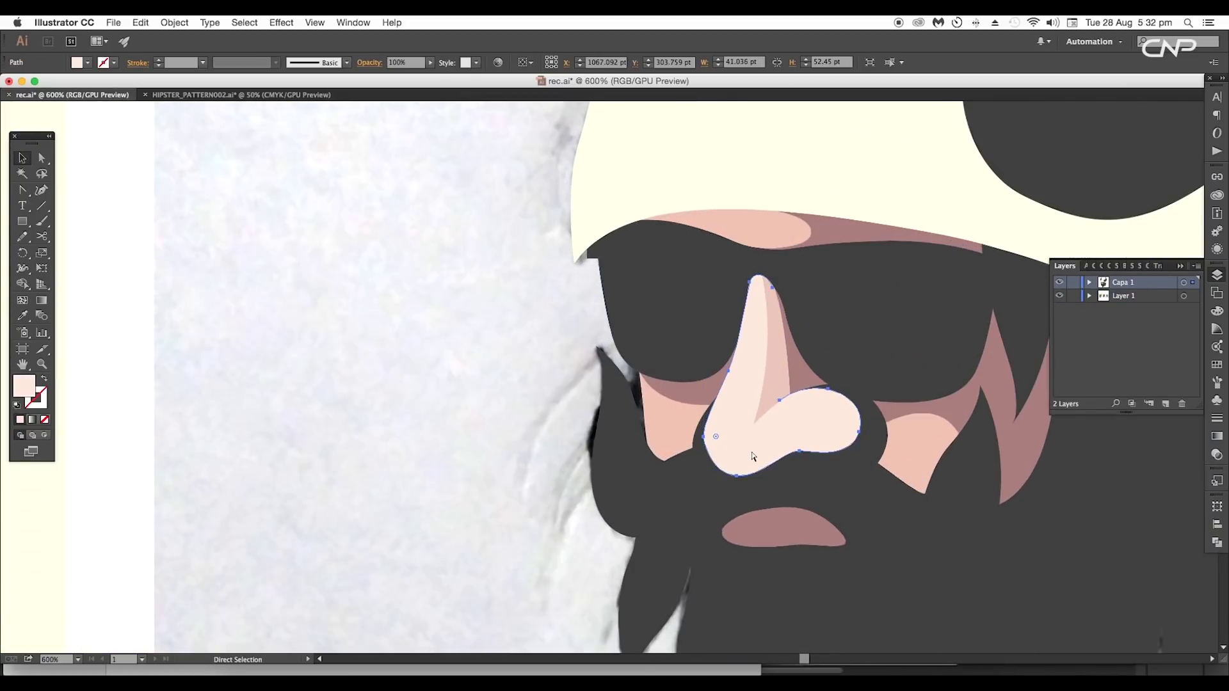
key("p")
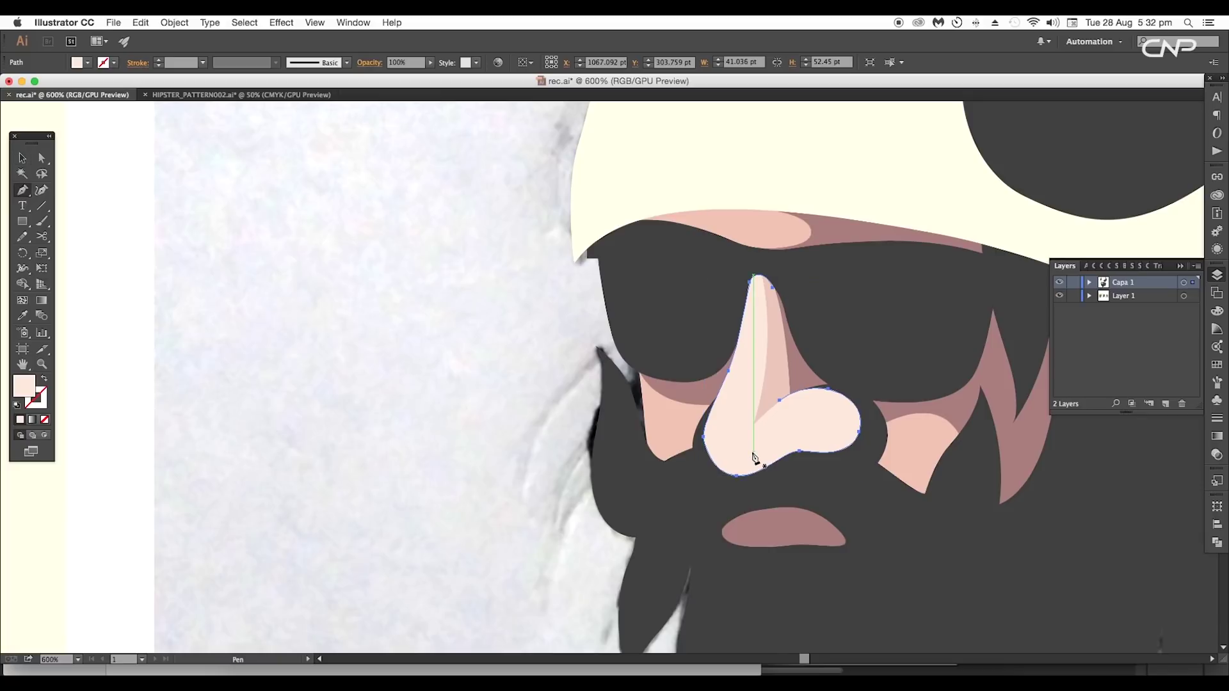
key("v")
left_click_drag(740, 459, 497, 494)
key("super+z")
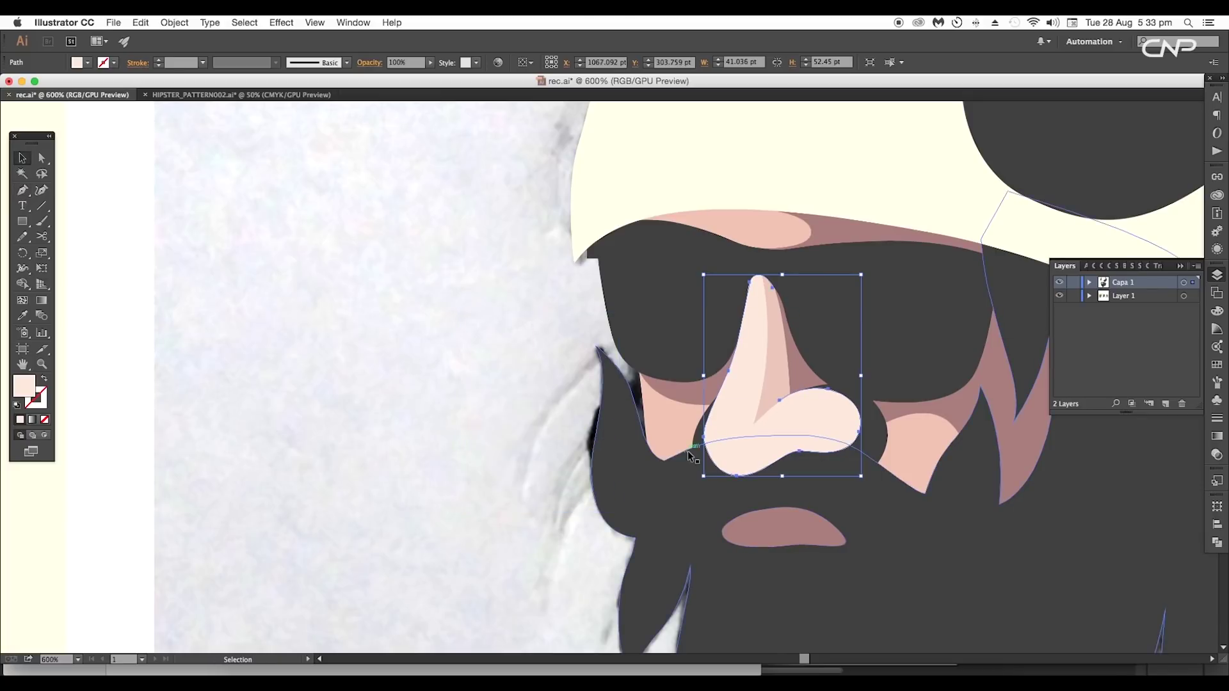
left_click_drag(728, 455, 738, 442)
scroll(731, 445, "up", 2)
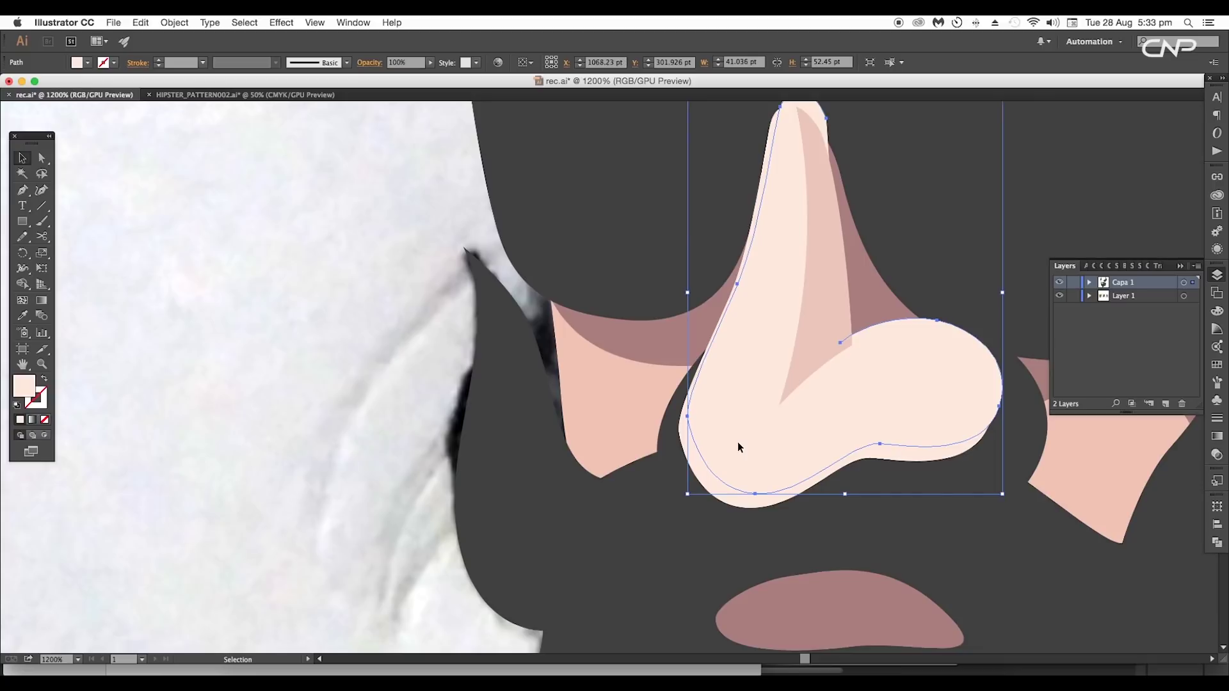
Reshape the nose copy's anchors and handles along the bridge and the bulb's underside, leaving a thin rim beneath the nose.
key("a")
left_click_drag(778, 108, 744, 194)
left_click_drag(745, 192, 735, 190)
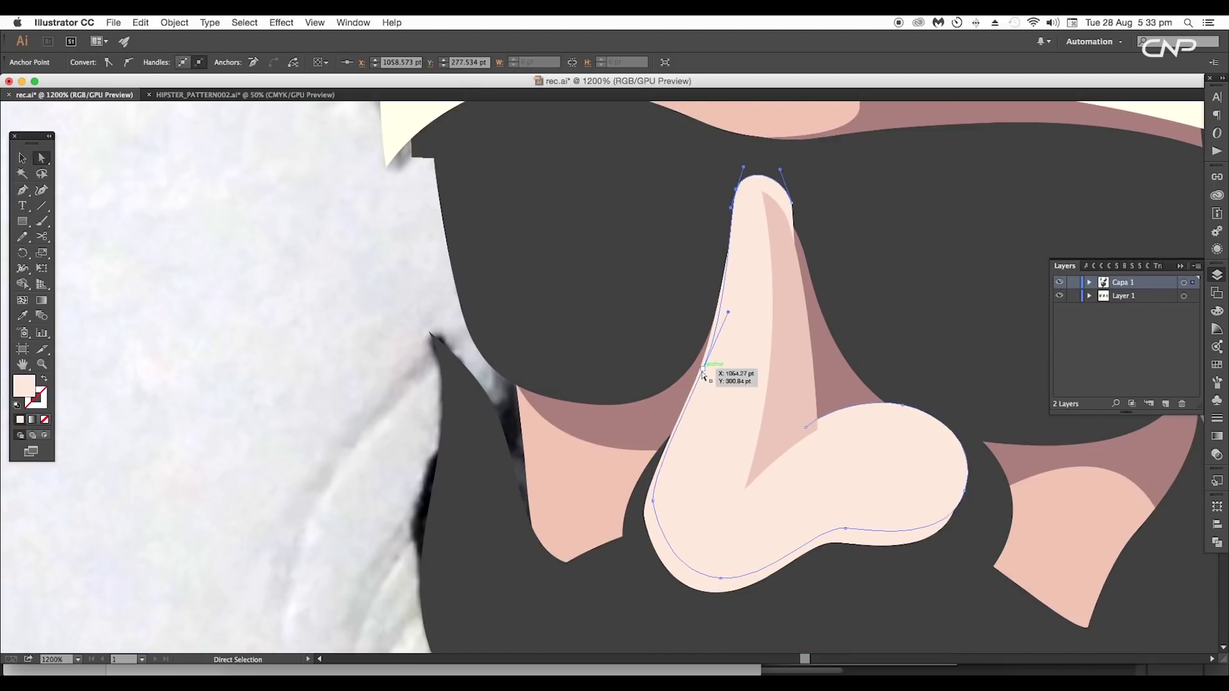
scroll(767, 464, "right", 2)
left_click(836, 503)
left_click_drag(799, 513, 796, 516)
left_click_drag(919, 475, 921, 480)
mouse_move(781, 526)
left_mouse_down()
mouse_move(754, 517)
mouse_move(782, 522)
left_mouse_up()
left_click_drag(905, 533, 900, 551)
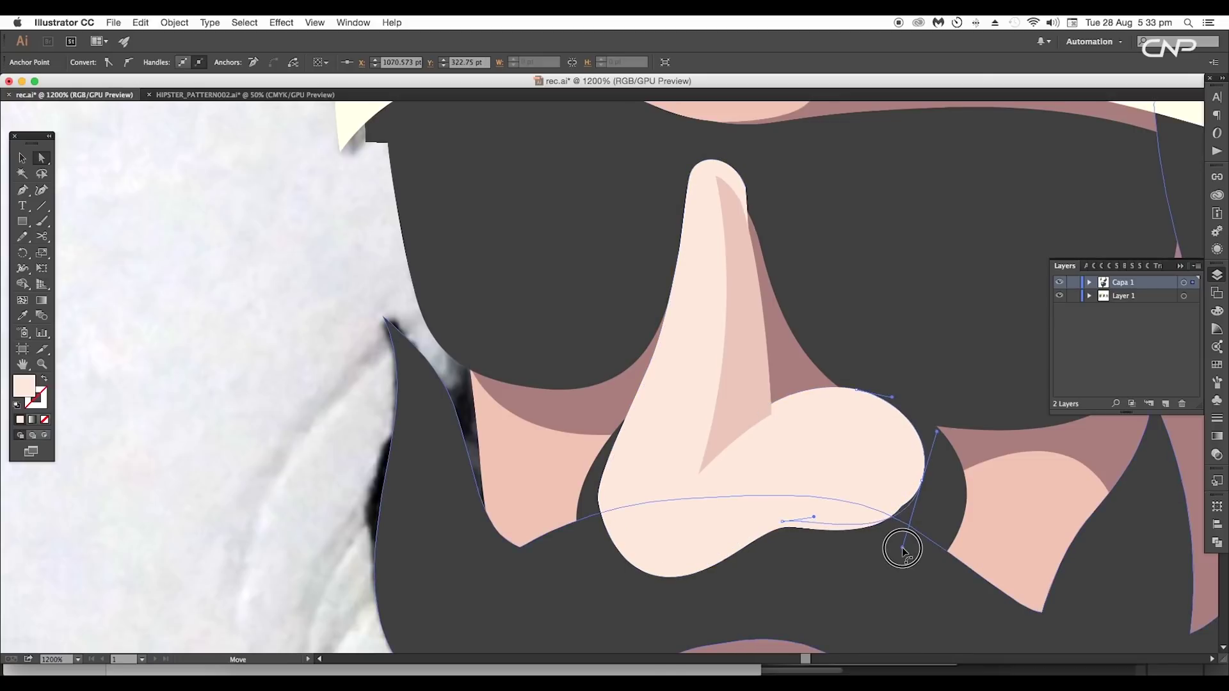
Select the original nose and its reshaped copy together and bring up the Pathfinder operations.
left_click(680, 477)
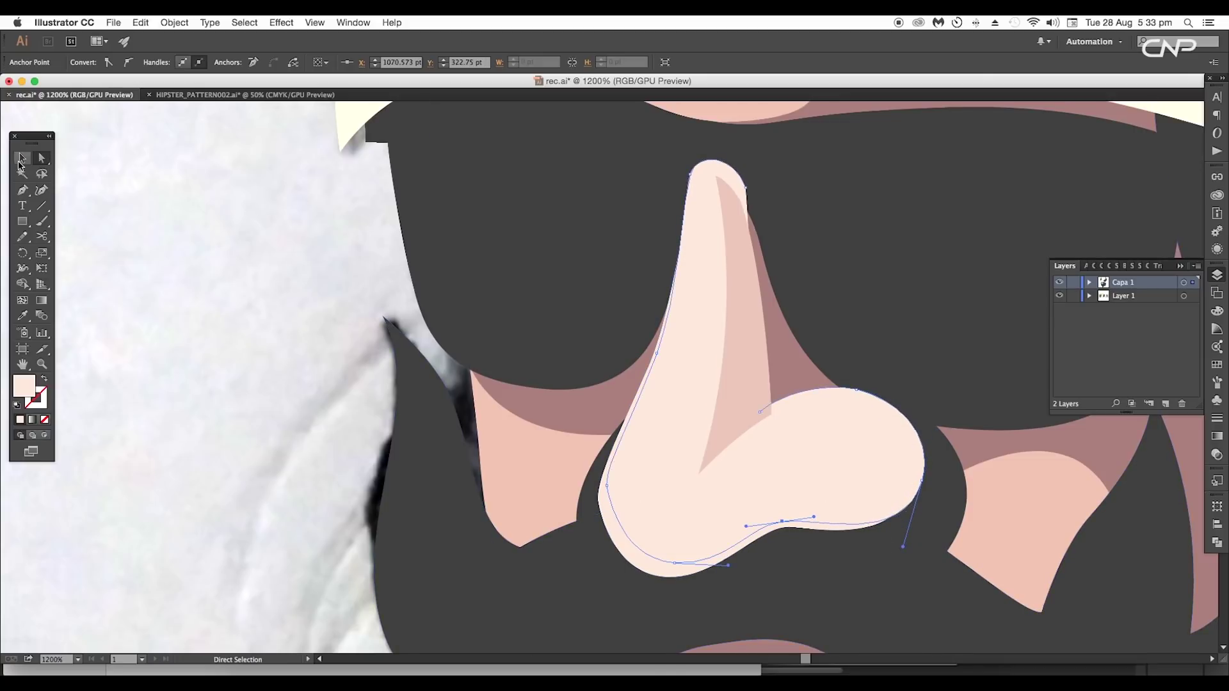
left_click(21, 159)
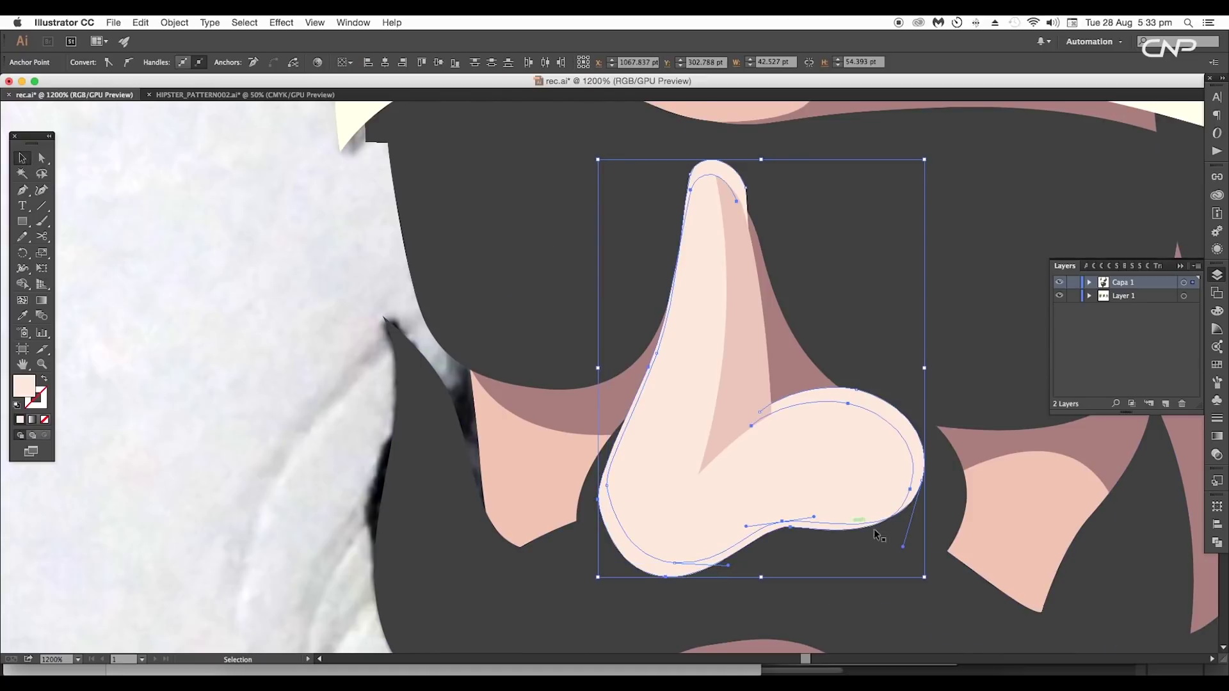
left_click(1218, 543)
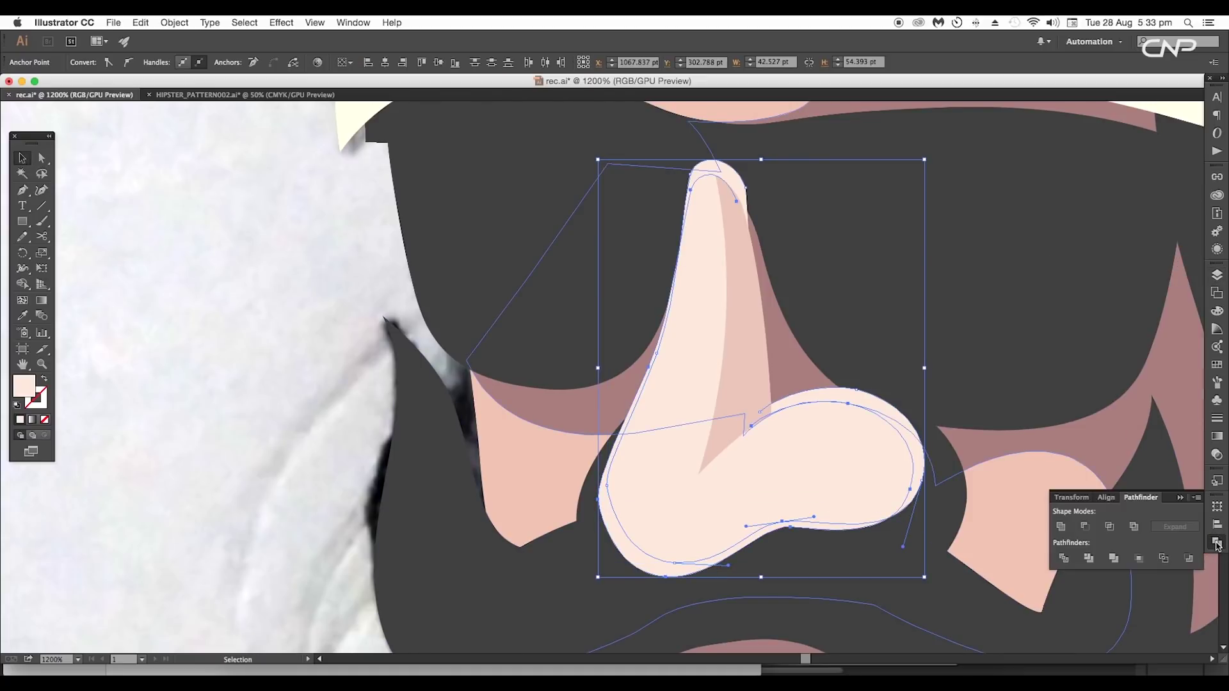
Subtract the front shape from the nose copy and fill the remaining edge strip with the dusty pink of the nose bridge shading.
left_click(1088, 529)
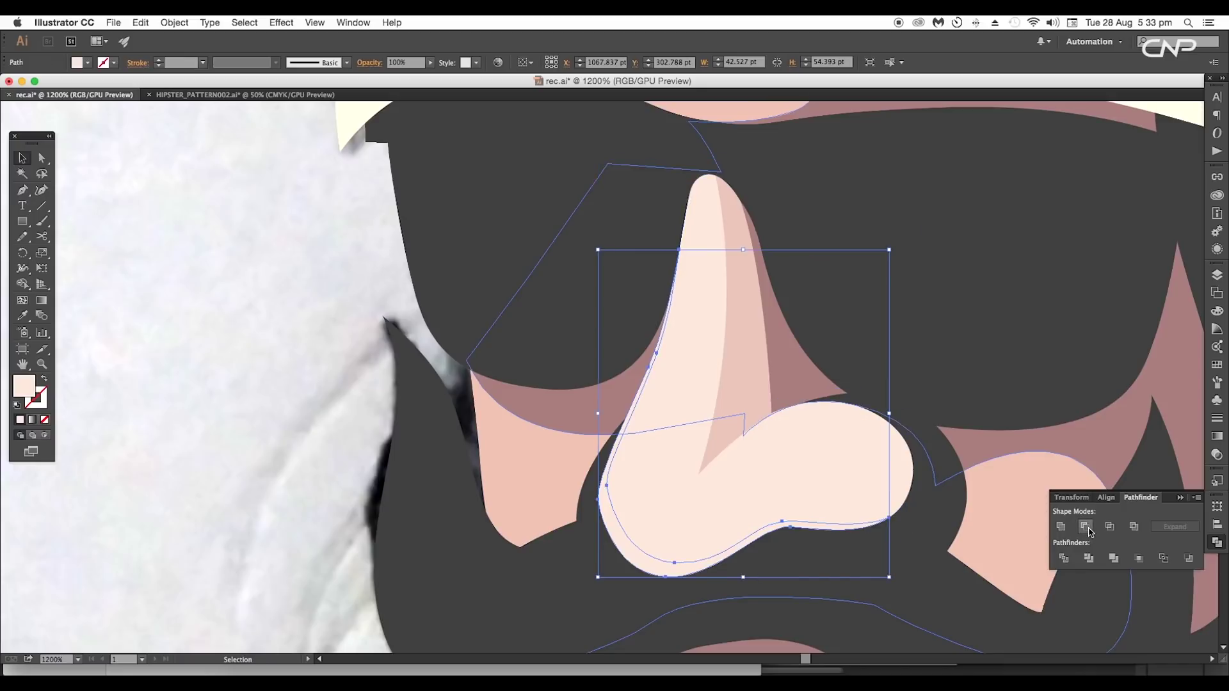
key("i")
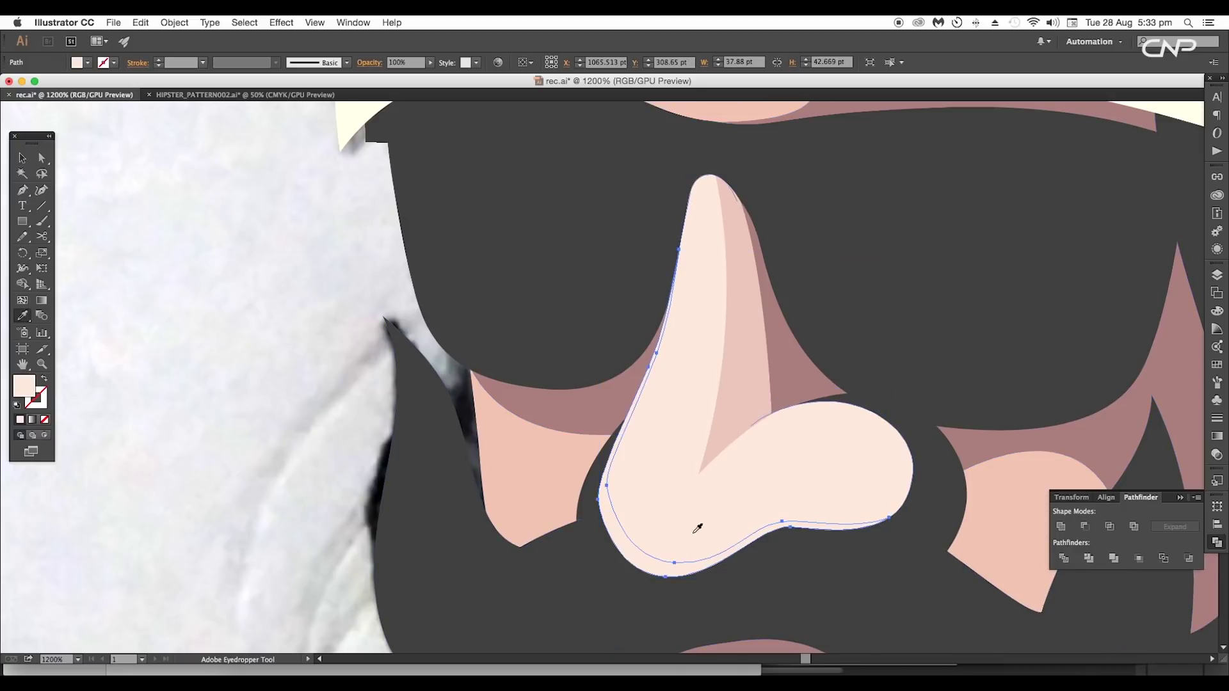
left_click(734, 424)
Reshape the pink shadow strip under the nose so its inner end curves into a tapered point across the nose tip.
scroll(743, 489, "up", 1)
key("a")
left_click(740, 493)
left_click(750, 502, "shift")
left_click_drag(751, 502, 735, 480)
left_click_drag(881, 492, 842, 428)
mouse_move(736, 479)
left_mouse_down()
mouse_move(723, 484)
mouse_move(756, 482)
left_mouse_up()
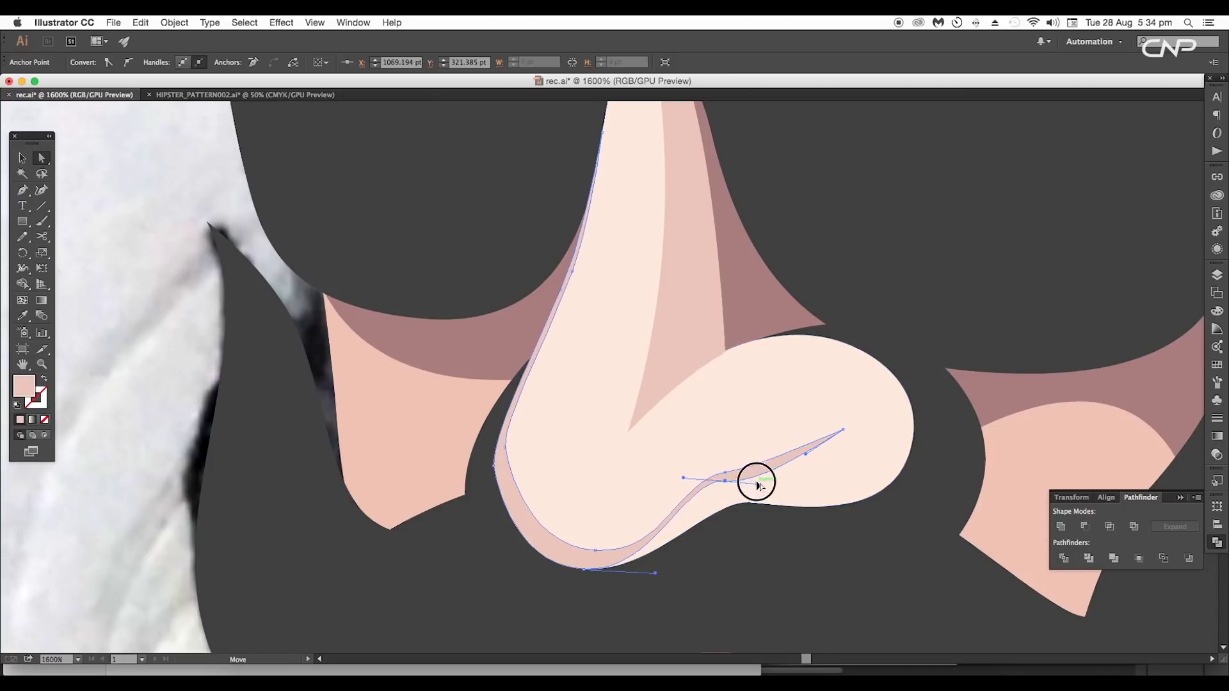
mouse_move(883, 443)
left_mouse_down()
mouse_move(795, 495)
mouse_move(881, 461)
left_mouse_up()
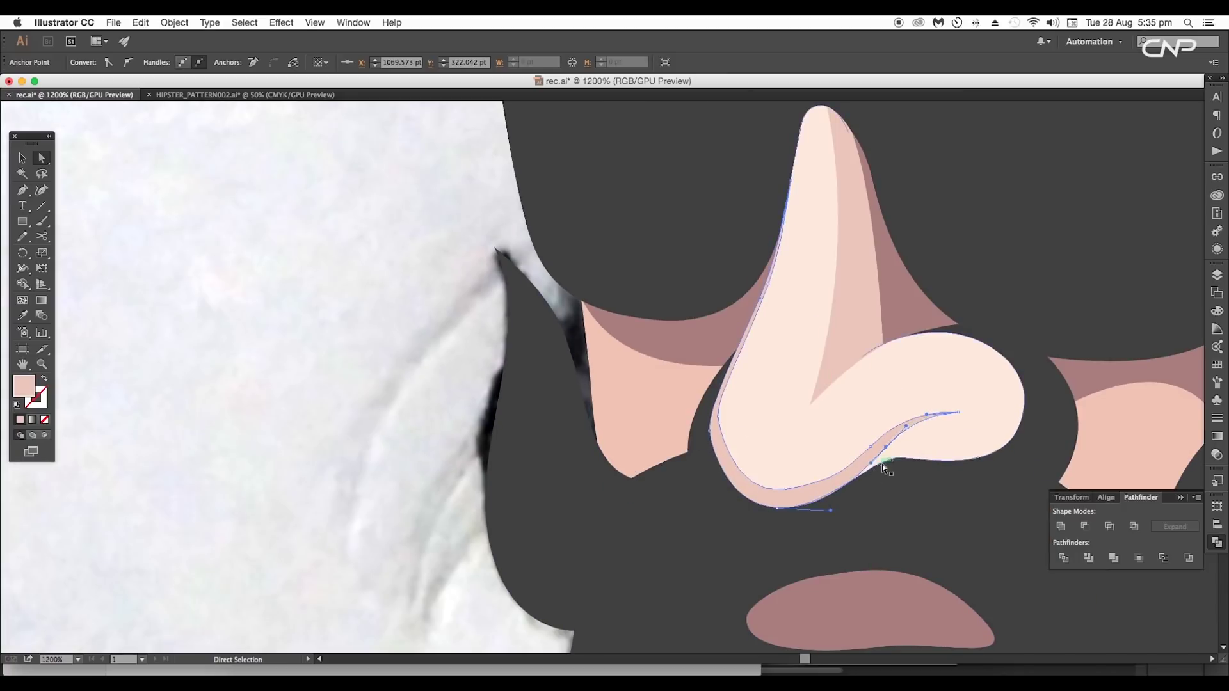
Draw a closed shape with the Pen tool over the lower-right part of the nose tip, with a curved inner edge marking the shadow.
scroll(881, 461, "up", 2)
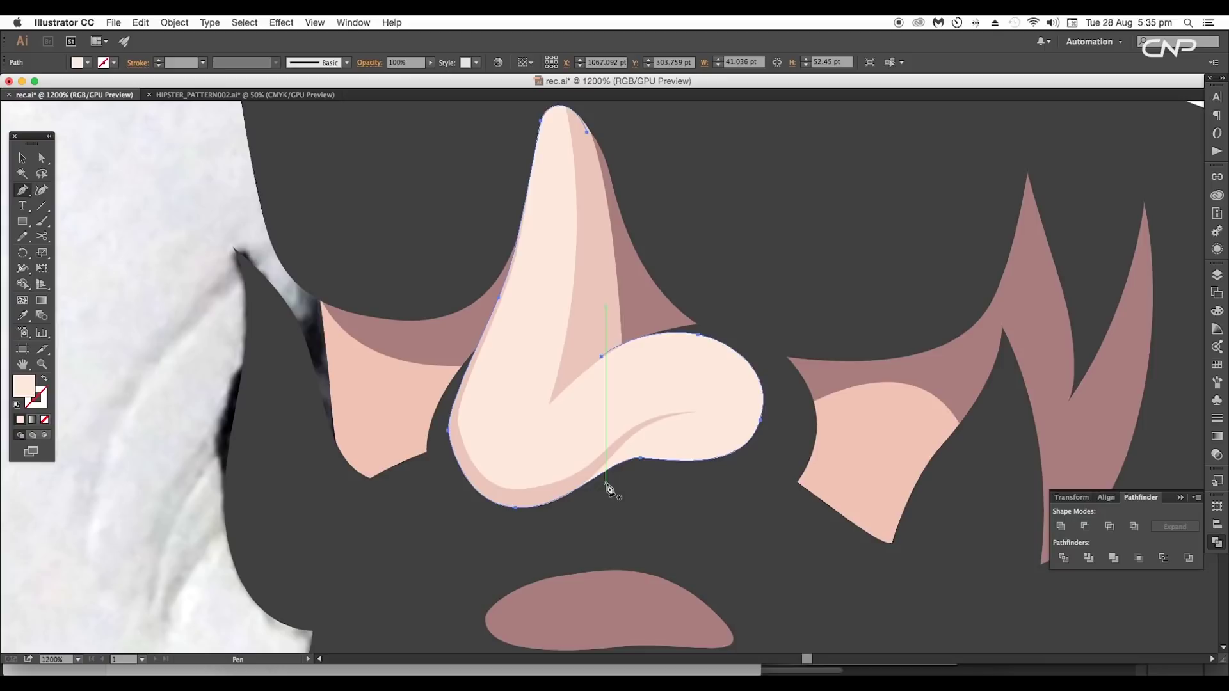
left_click_drag(605, 483, 667, 446)
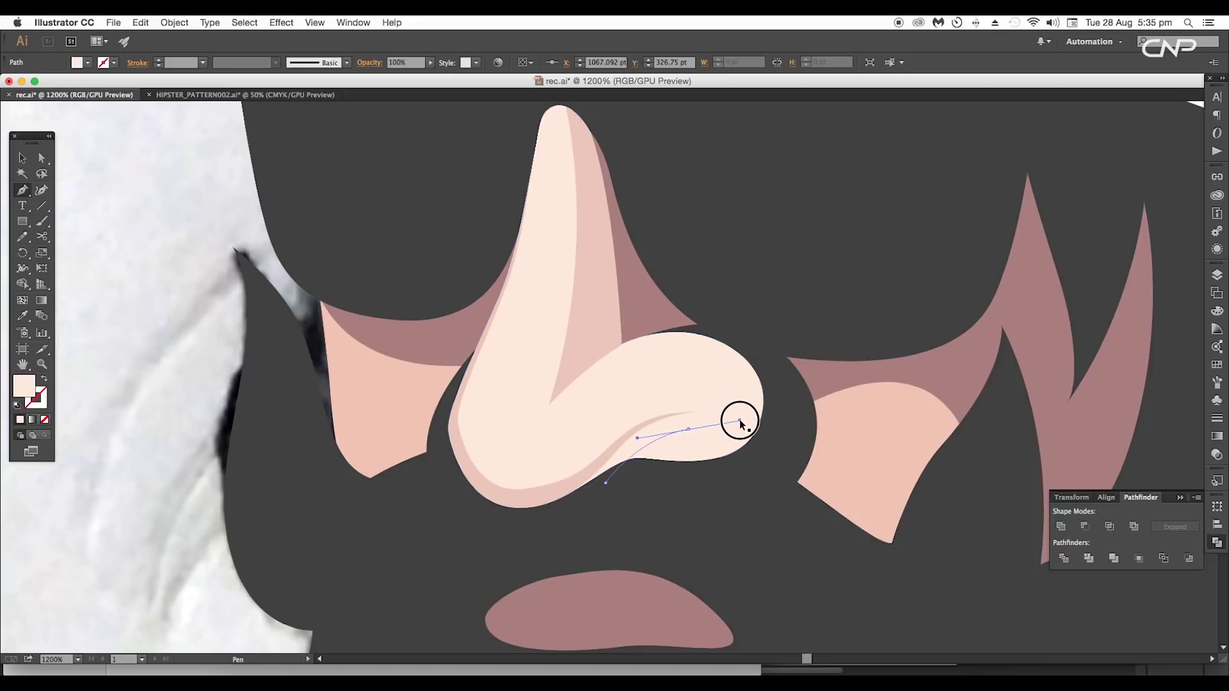
left_click_drag(739, 423, 741, 421)
left_click(733, 337)
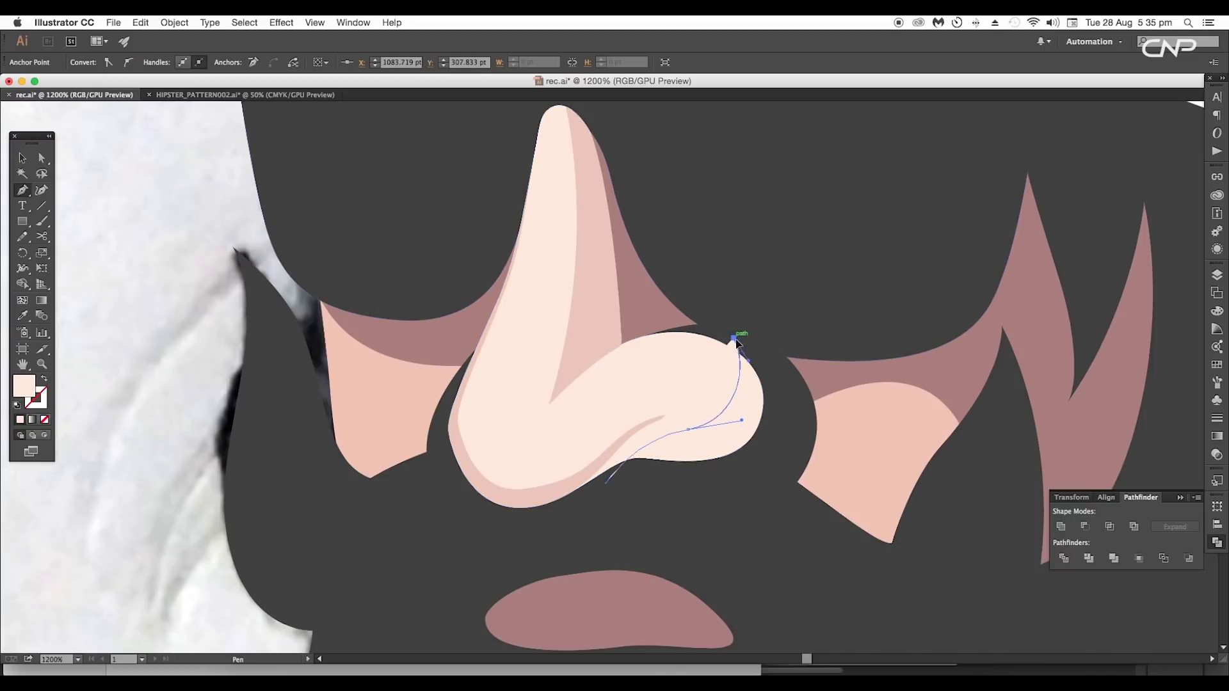
left_click(823, 377)
left_click(766, 518)
left_click(642, 531)
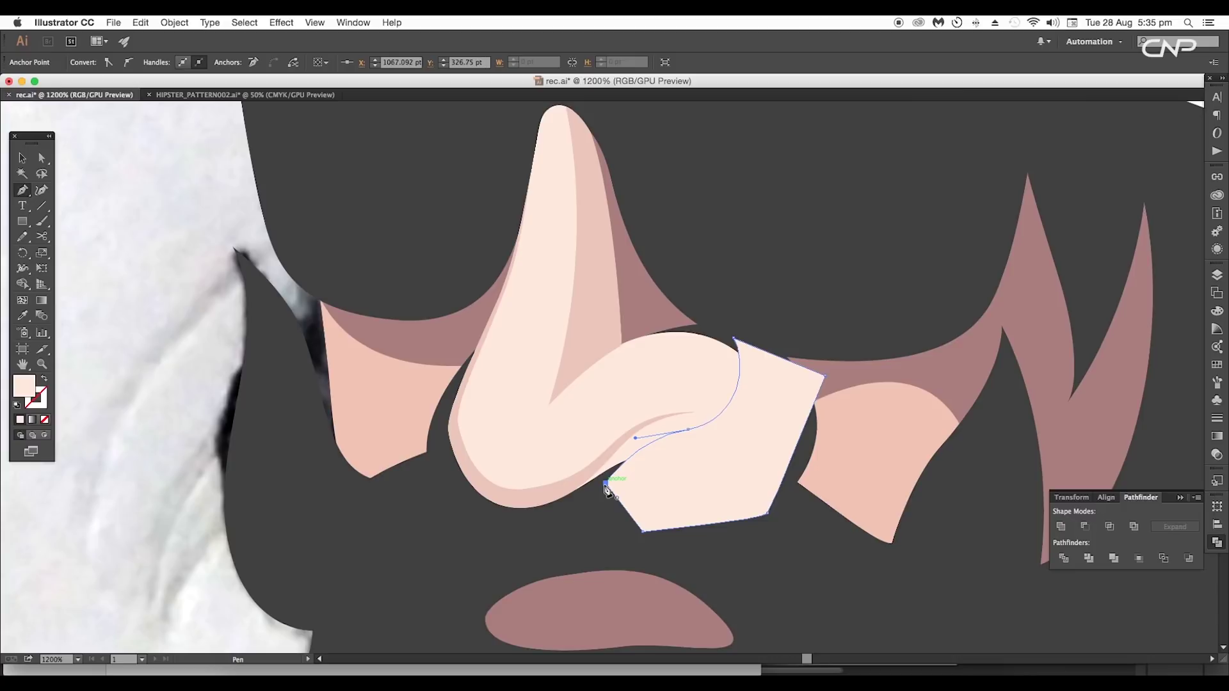
left_click(605, 485)
Intersect the drawn shape with the nose shape and fill the result with the cheek shadow's mauve.
key("v")
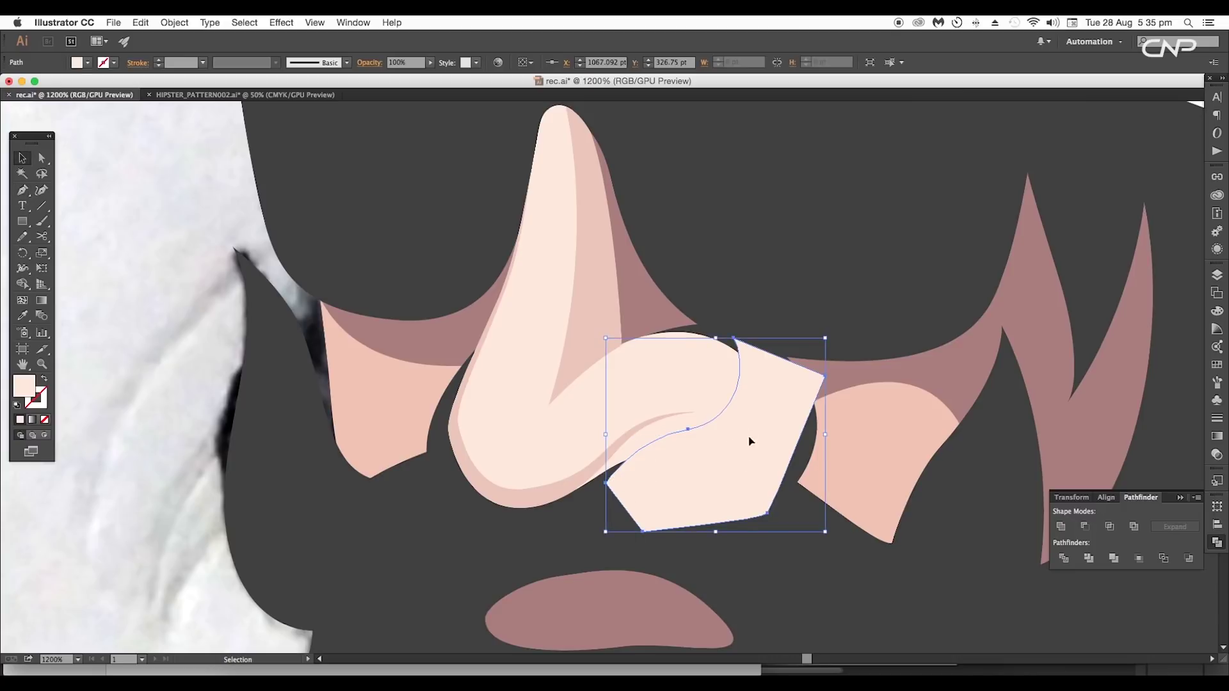
left_click(702, 366, "shift")
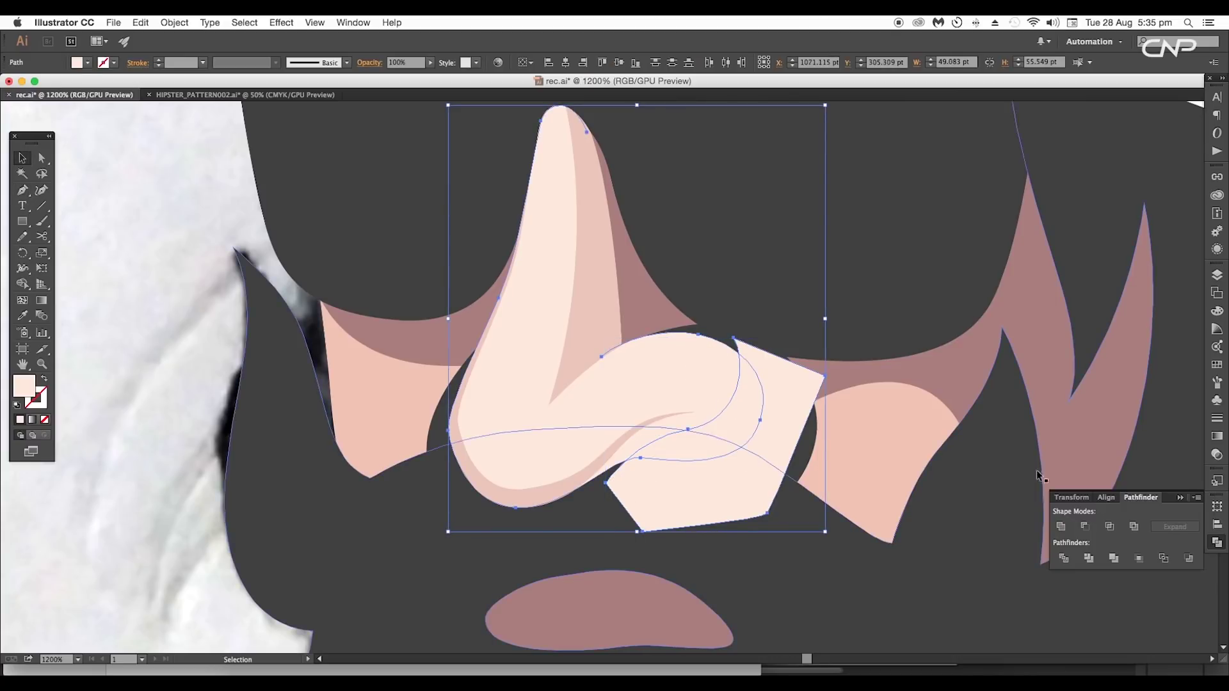
left_click(1109, 528)
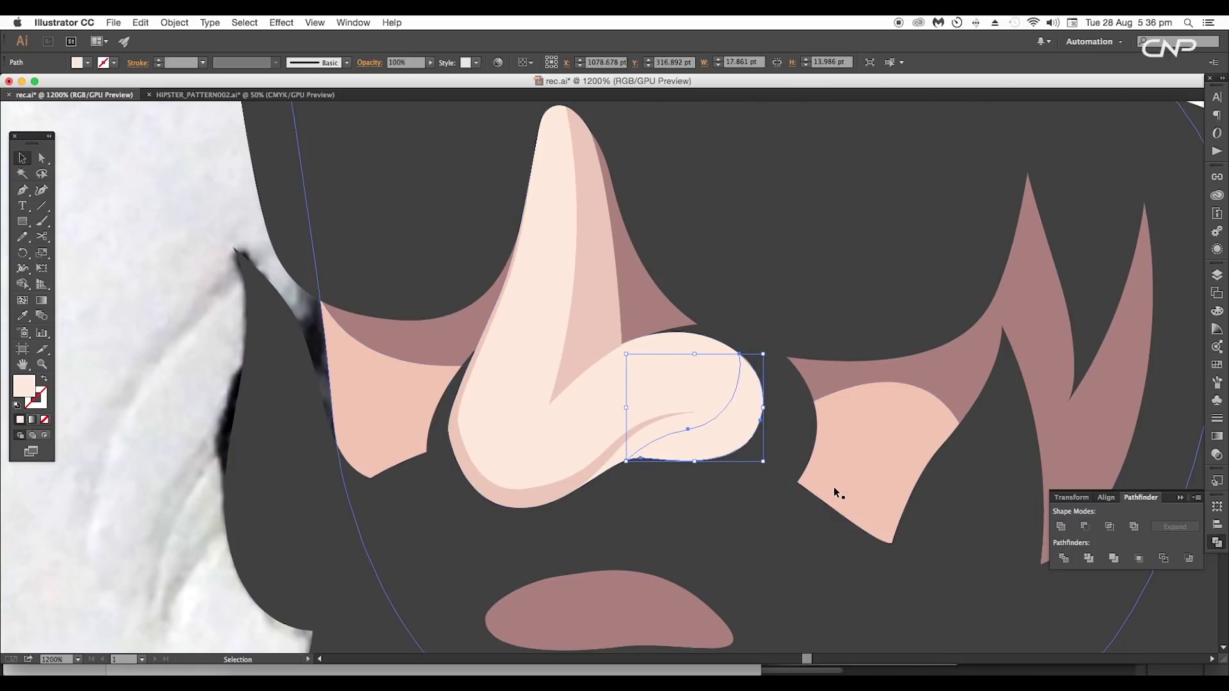
key("i")
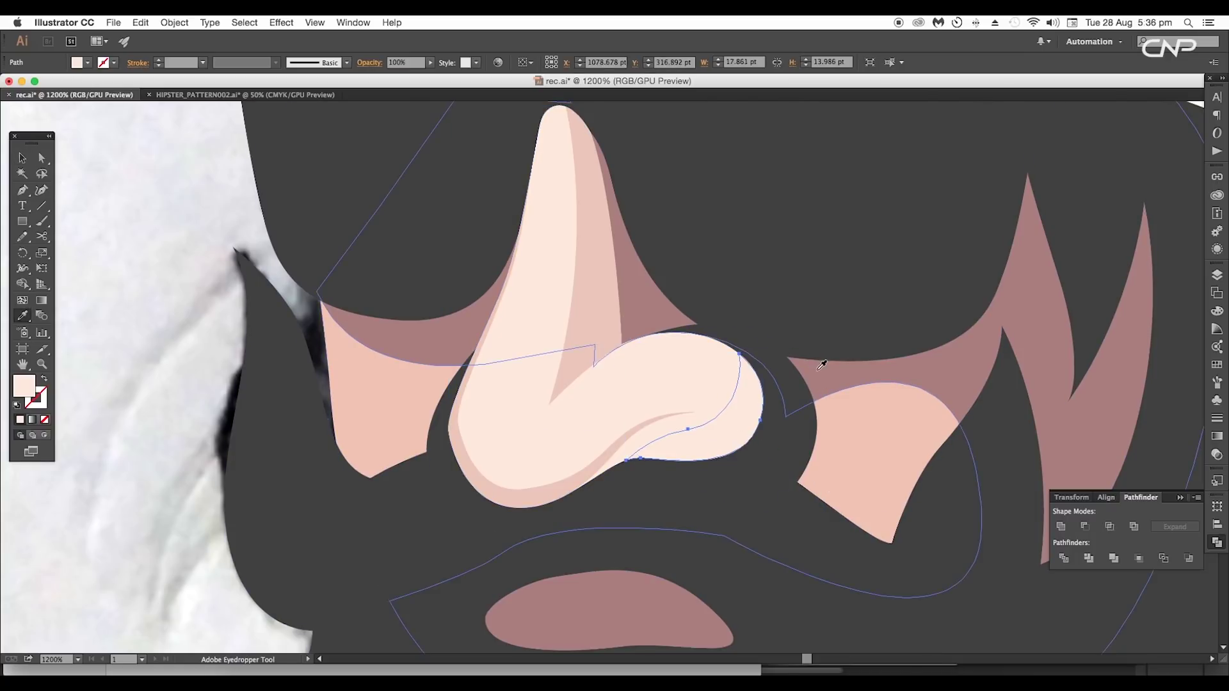
left_click(810, 382)
Draw an open curve with the Pen tool along the lower rim of the left sunglasses lens.
scroll(754, 404, "down", 8)
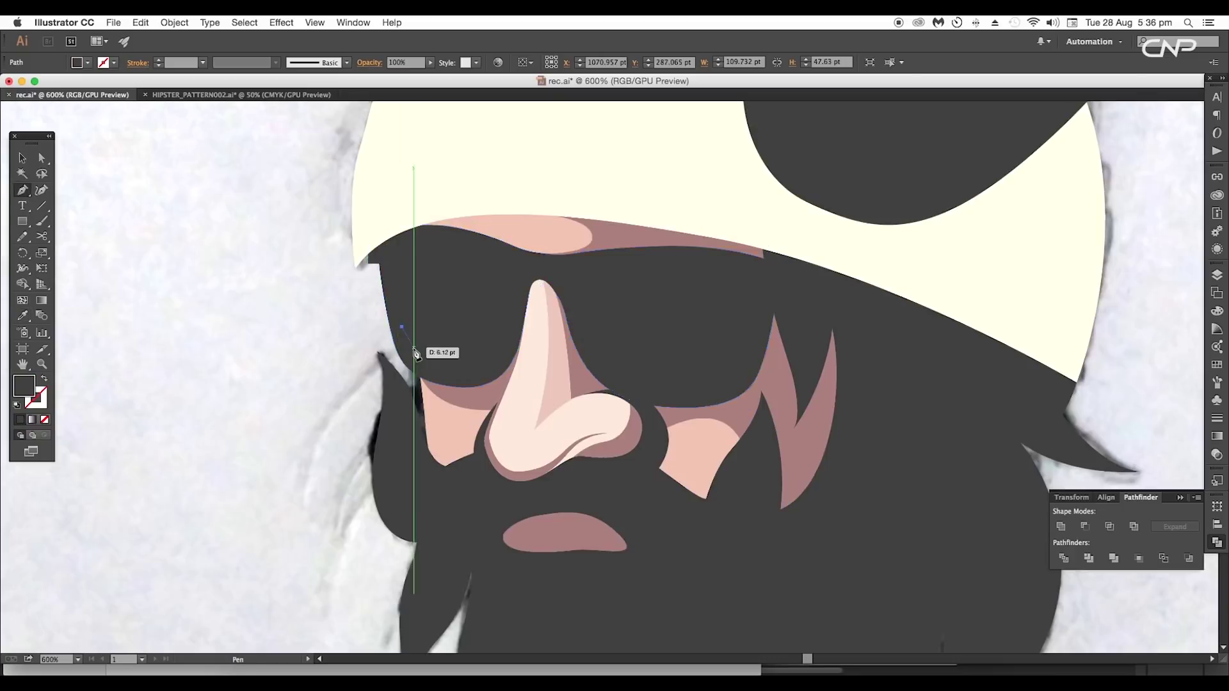
scroll(416, 353, "up", 2)
left_click_drag(414, 357, 430, 369)
mouse_move(545, 385)
left_mouse_down()
mouse_move(609, 370)
mouse_move(589, 378)
left_mouse_up()
key("super+z")
left_click_drag(598, 329, 600, 318)
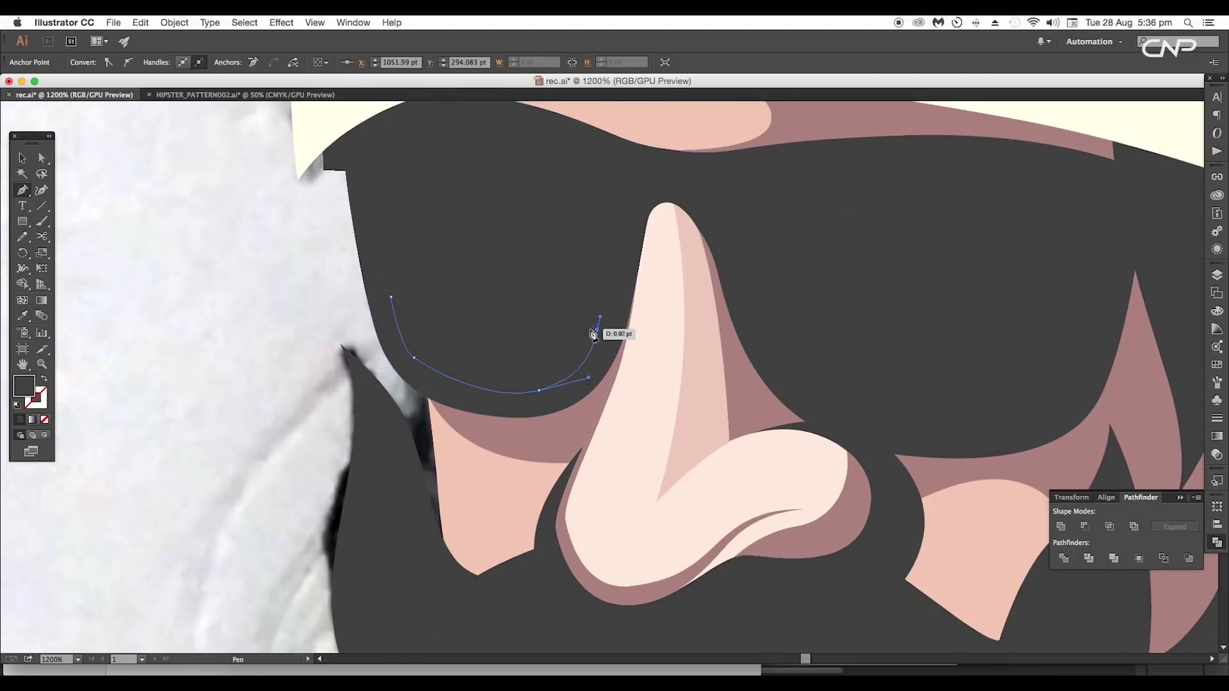
Give the lens curve no fill and a white stroke.
key("v")
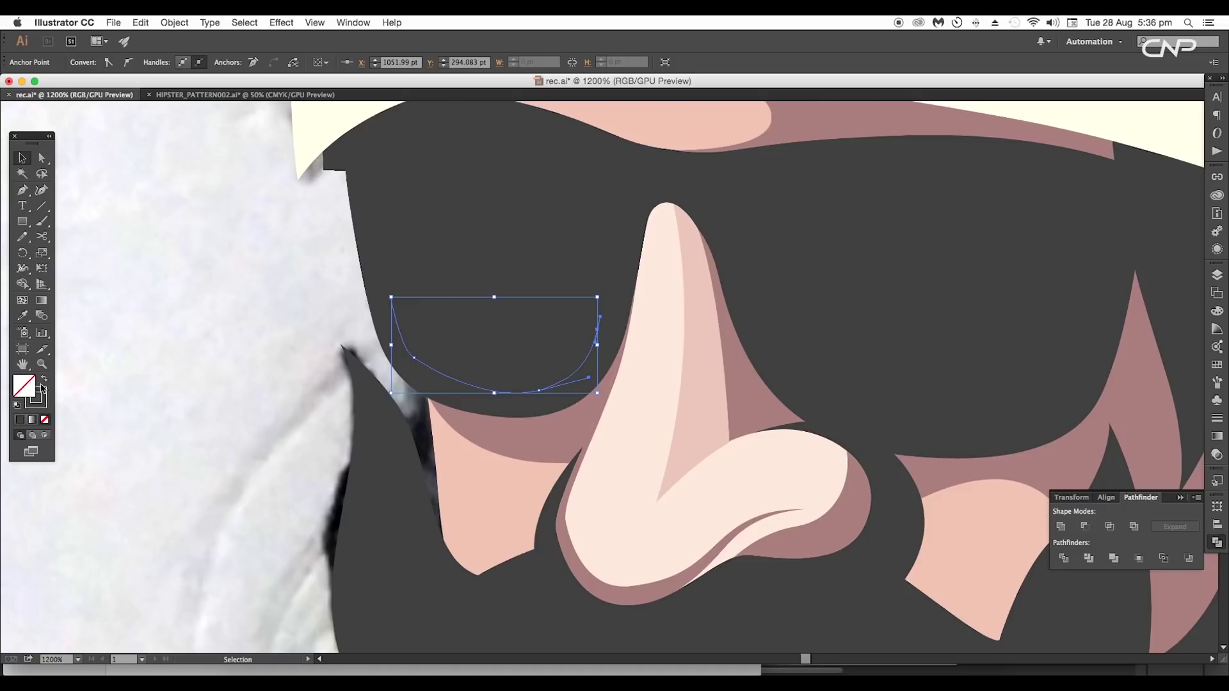
double_click(37, 399)
left_click_drag(710, 346, 664, 307)
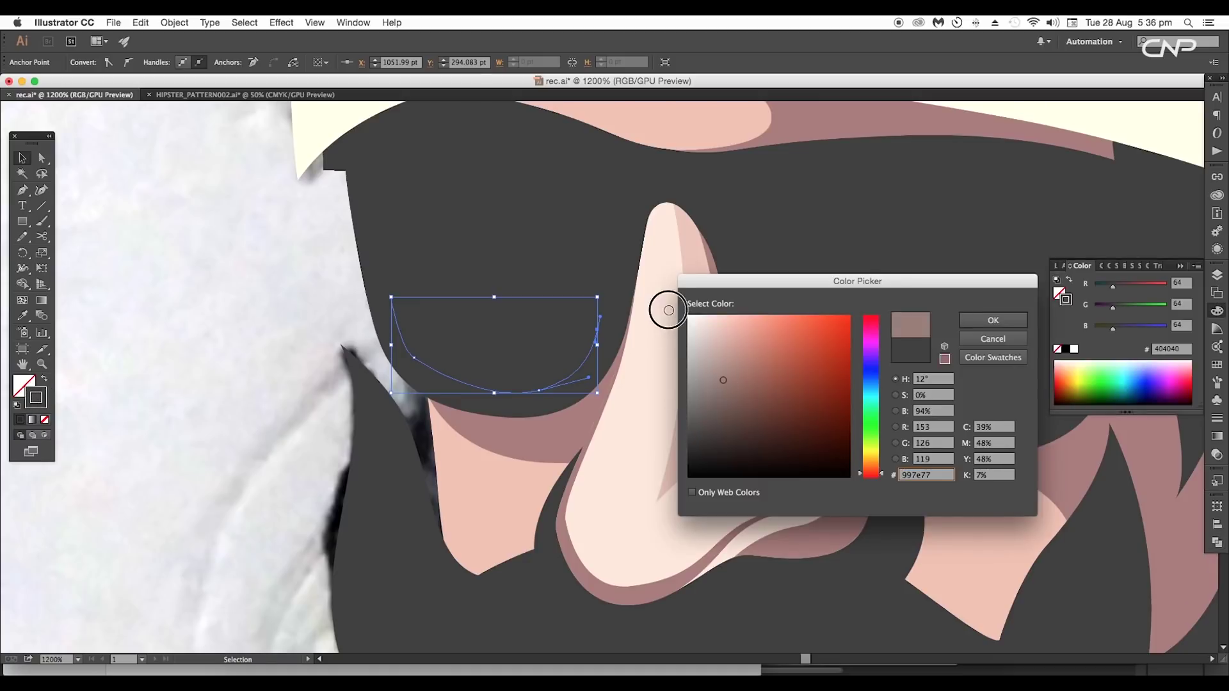
left_click(960, 320)
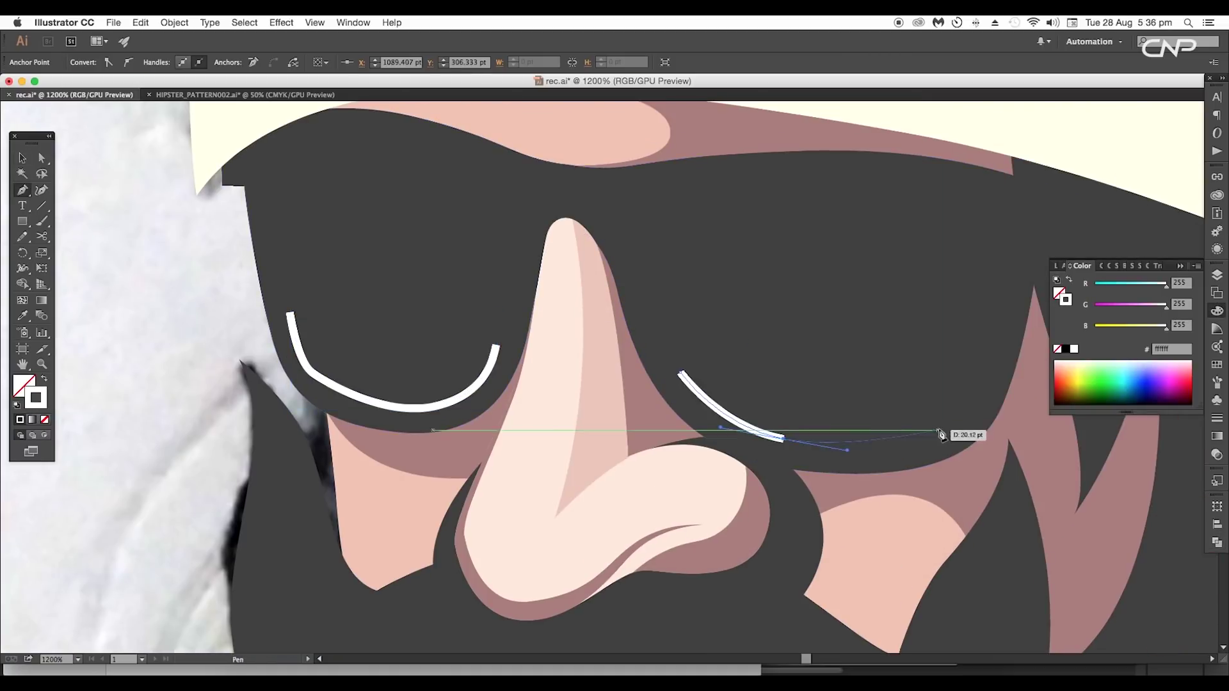
Finish a matching white curve along the right lens's lower rim and adjust the left curve's lower-left anchor.
left_click_drag(948, 423, 981, 400)
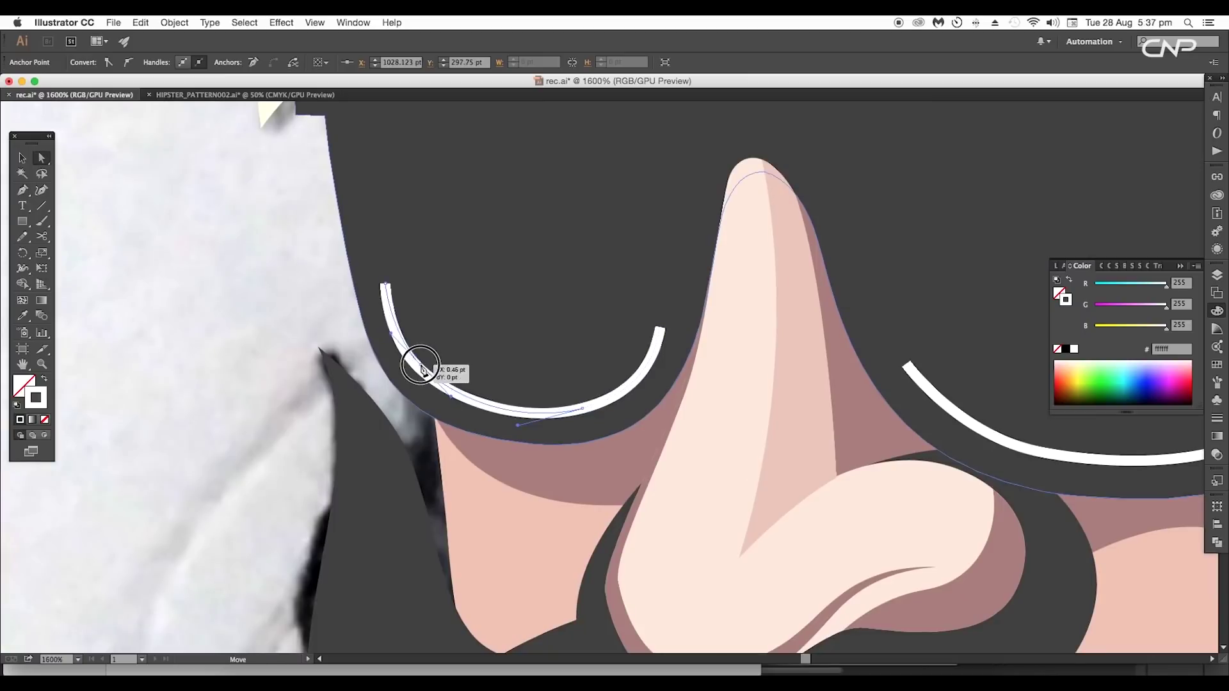
left_click(425, 363)
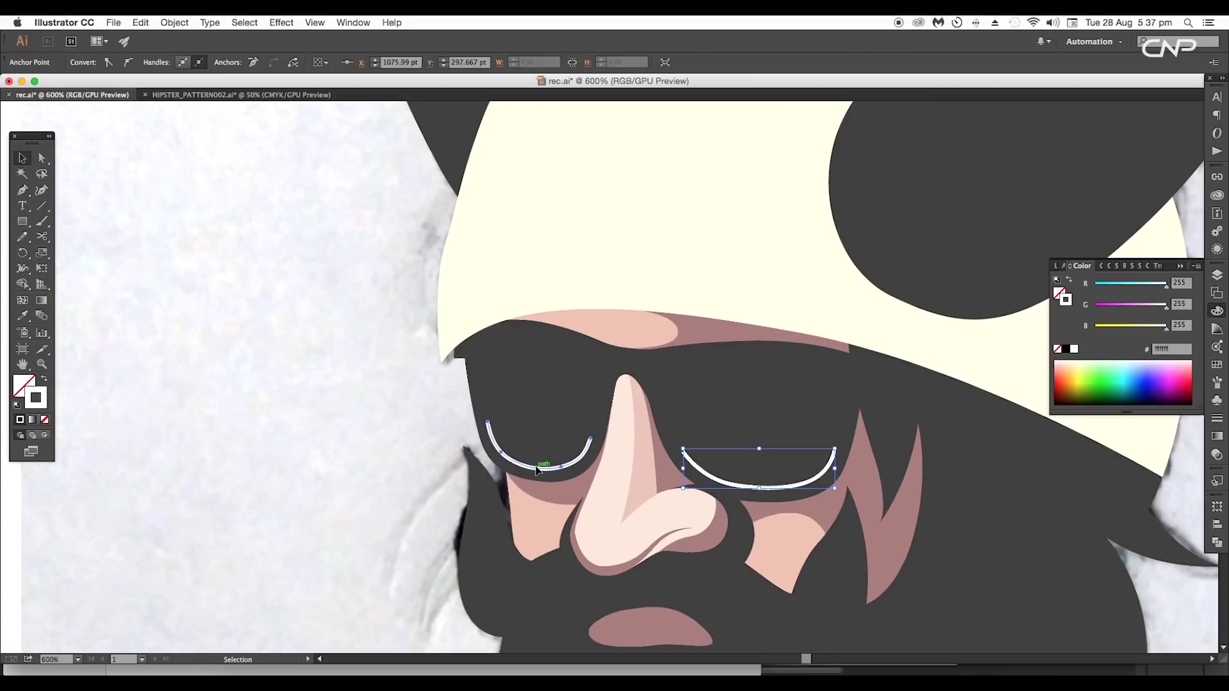
Apply the width profile tapered at both ends to the two white lens highlight strokes.
key("v")
left_click(734, 485, "shift")
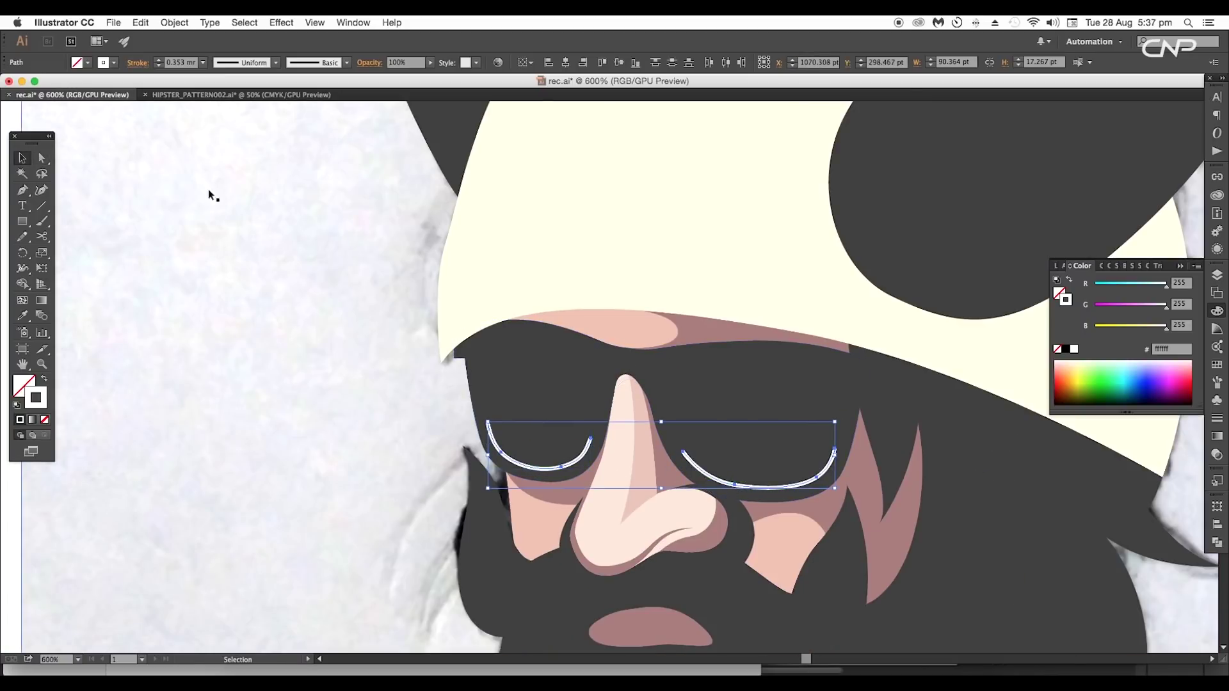
left_click(137, 63)
left_click(115, 260)
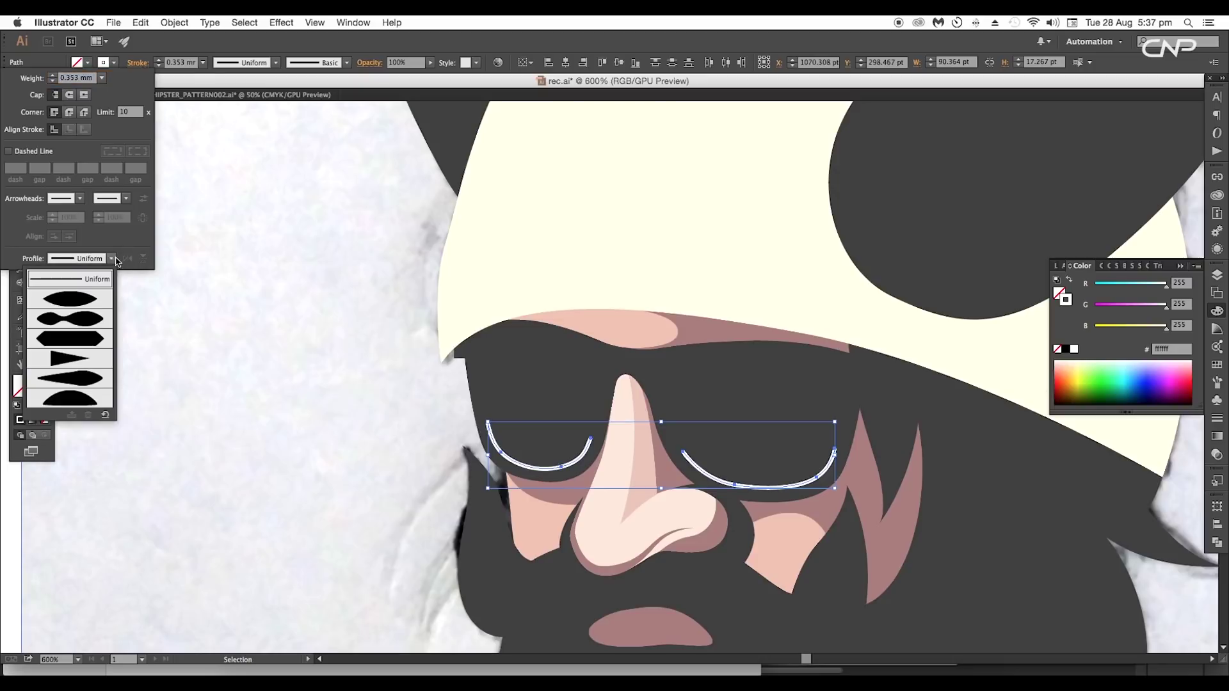
left_click(85, 300)
left_click(340, 407)
Examine the helmet details in the finished reference artwork and select the plain cream helmet on the sketch.
scroll(672, 397, "down", 3)
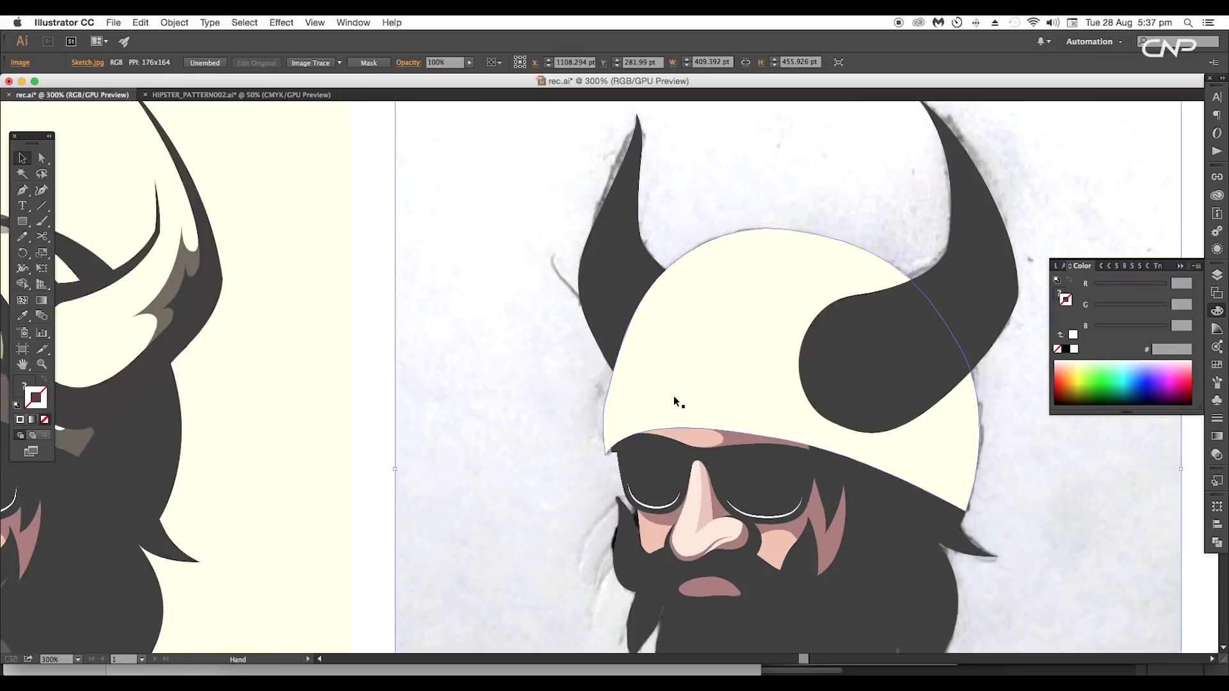
left_click_drag(589, 400, 735, 408)
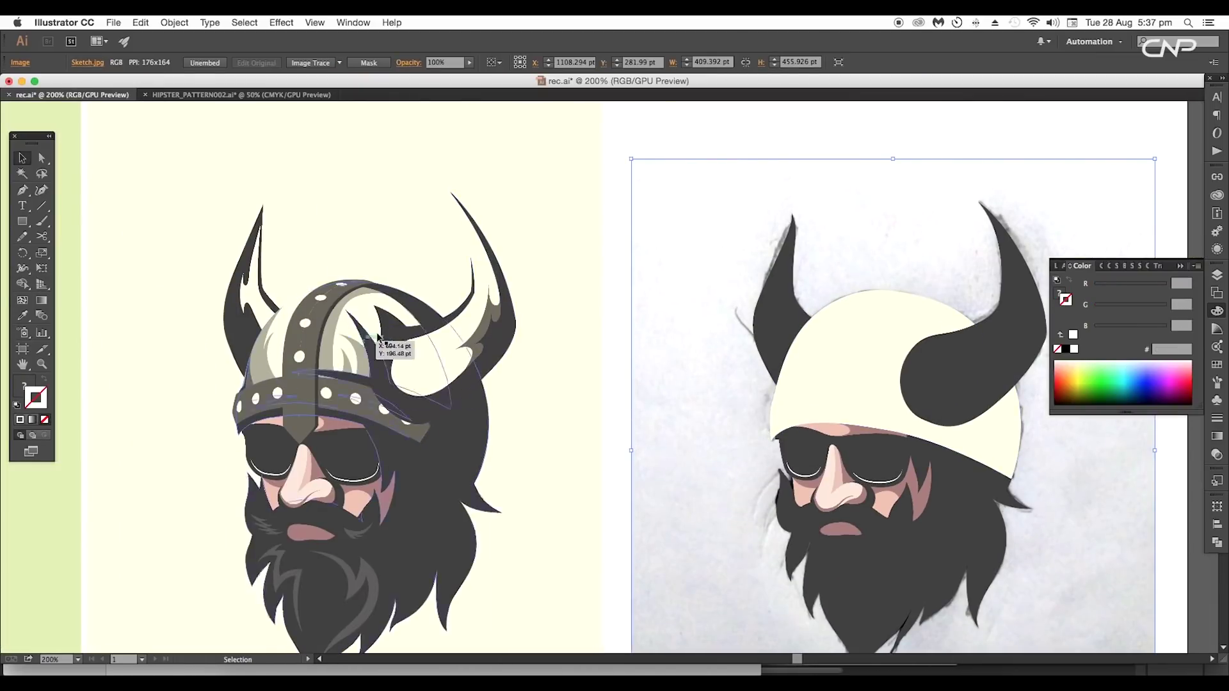
left_click(377, 352)
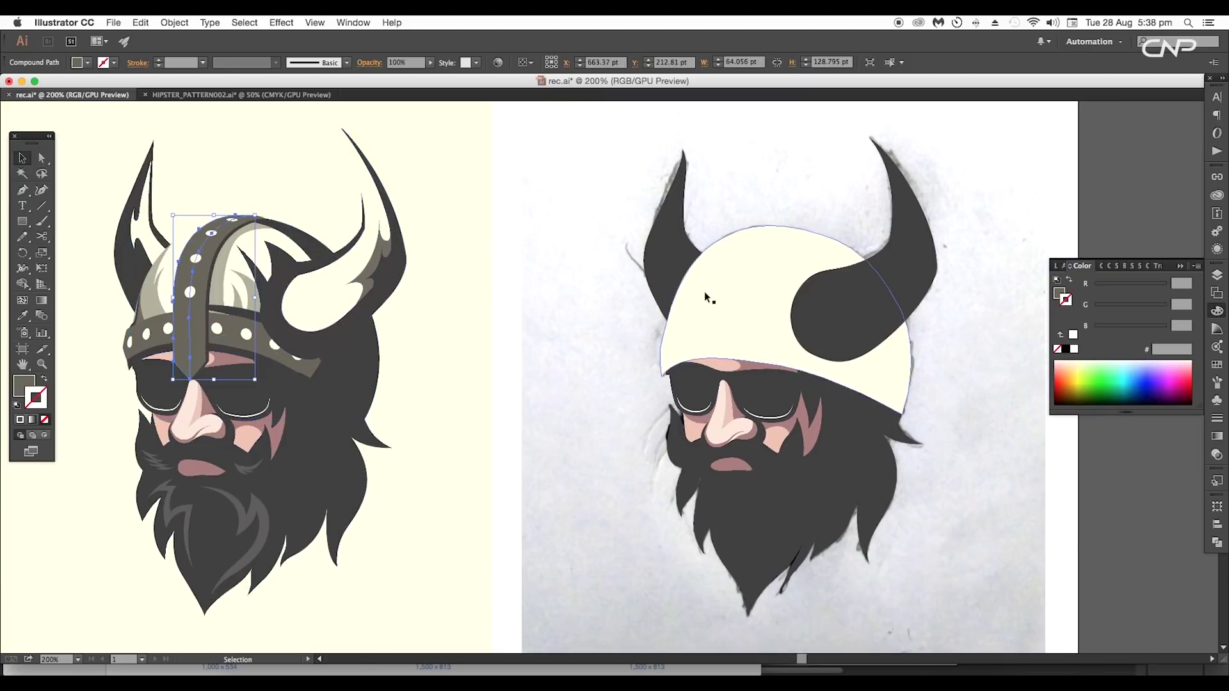
left_click(705, 290)
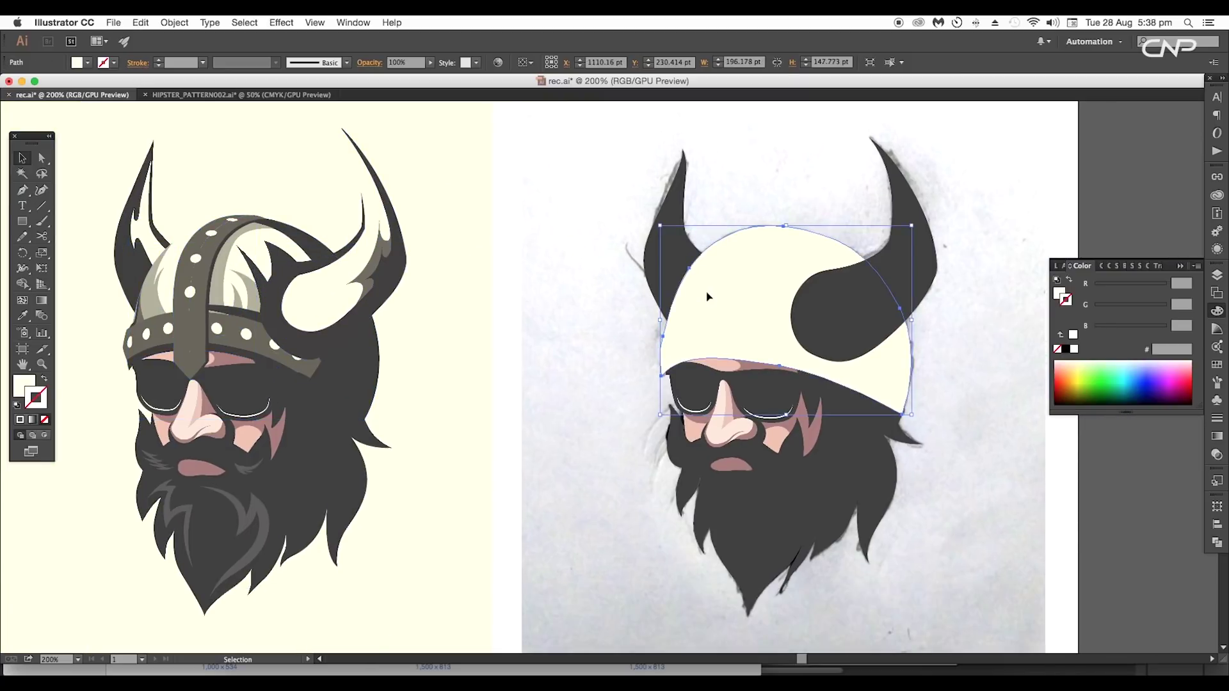
key("a")
key("v")
Start a Pen outline for the helmet shading, curving from the crown to the right horn and forming a spike beside it.
key("p")
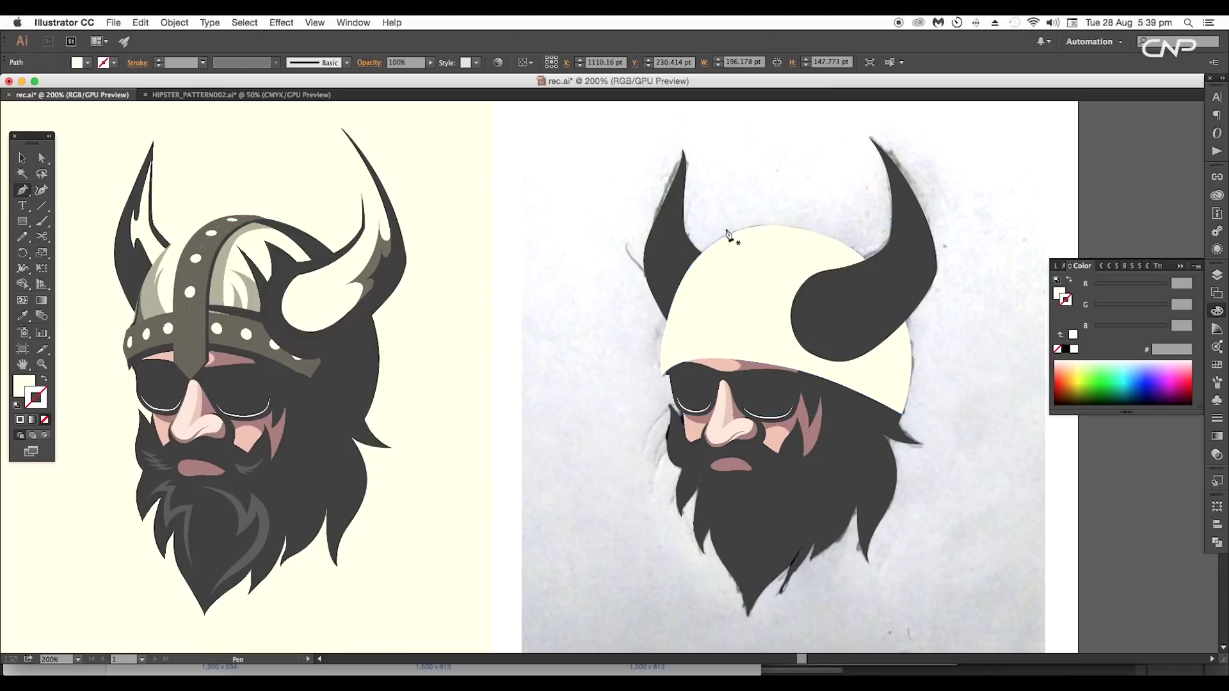
left_click(725, 229)
left_click_drag(867, 303, 906, 388)
left_click(867, 304)
left_click_drag(786, 257, 751, 251)
left_click(786, 258)
left_click_drag(796, 312, 798, 352)
left_click(796, 311)
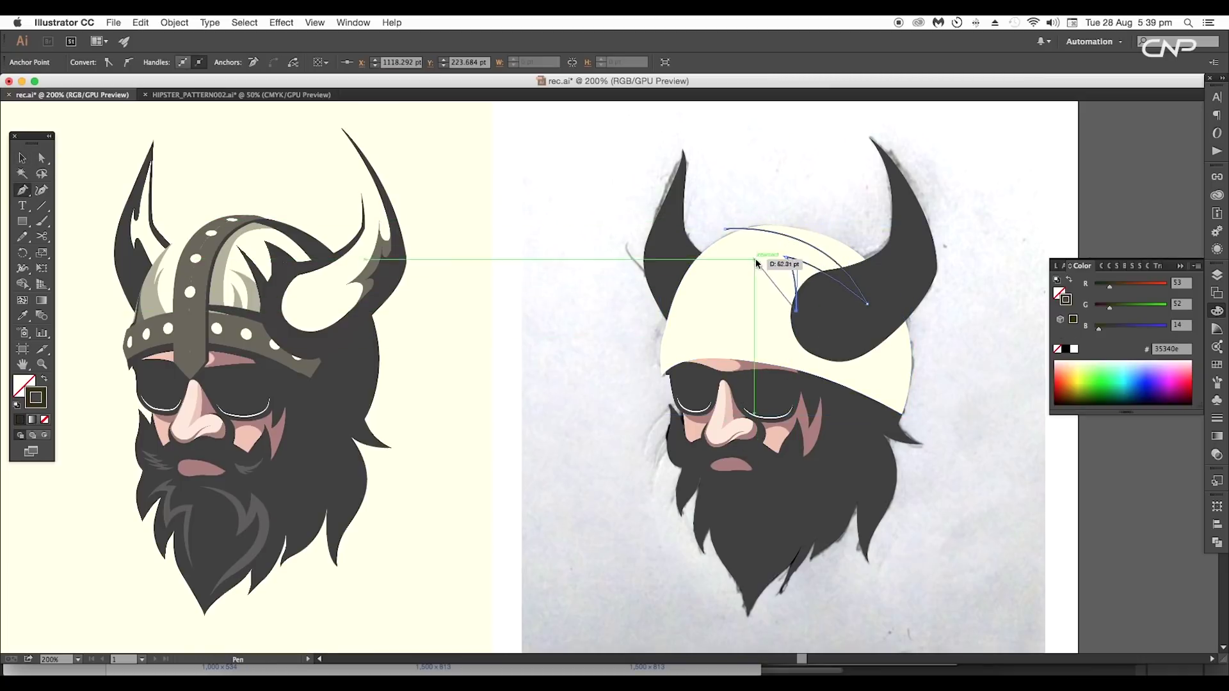
Continue the helmet shading outline with a second spike by the horn and long pointed spikes running along the brim.
left_click_drag(765, 262, 747, 248)
left_click_drag(811, 342, 826, 377)
left_click_drag(712, 330, 672, 328)
left_click_drag(822, 366, 839, 387)
left_click_drag(667, 355, 596, 377)
left_click(667, 354)
key("super+equal")
Extend the outline along the brim and up the helmet's left edge, closing it at the crown.
left_click_drag(700, 330, 883, 374)
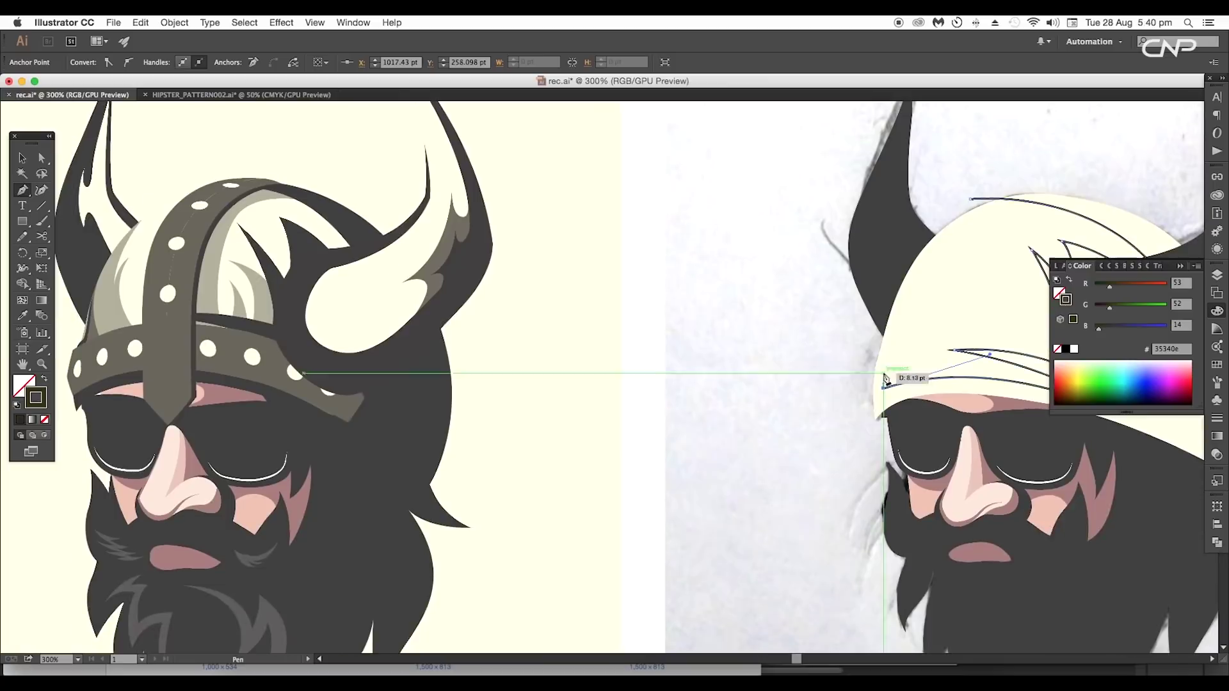
left_click_drag(886, 309, 897, 288)
left_click(887, 310)
left_click_drag(970, 199, 1041, 164)
left_click_drag(1040, 164, 786, 160)
Subtract the closed outline from the helmet shape and fill the remaining piece with the horn's dark grey.
key("v")
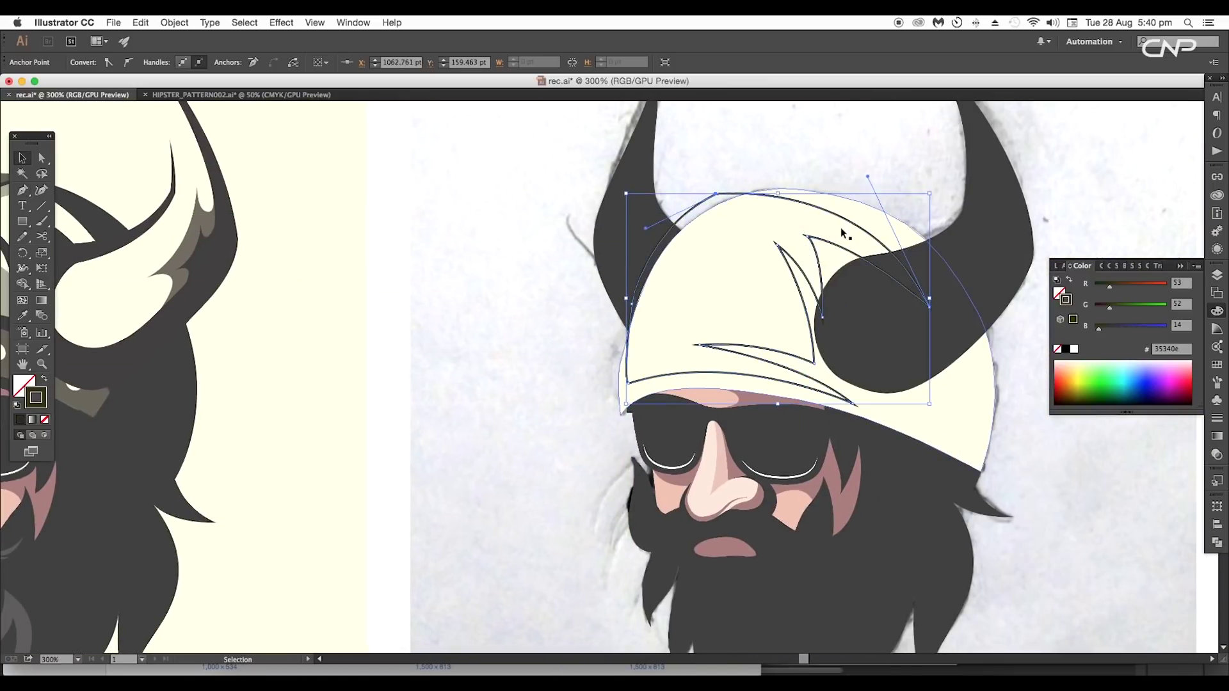
left_click(989, 409, "shift")
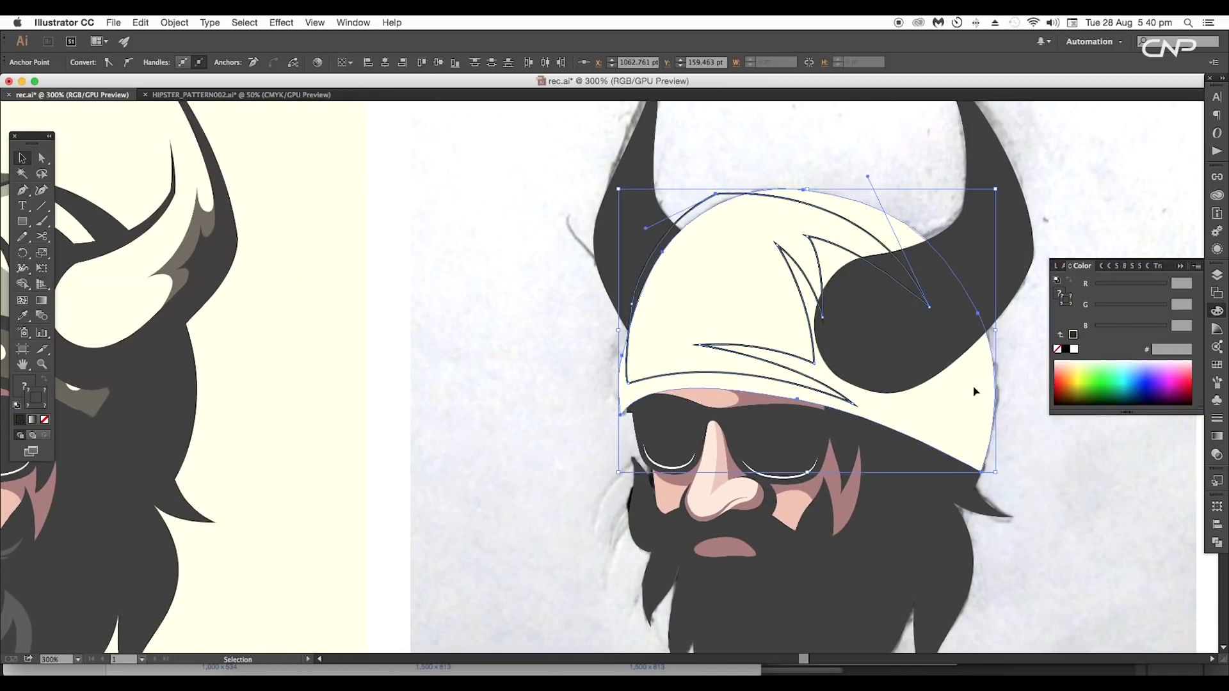
left_click(1218, 541)
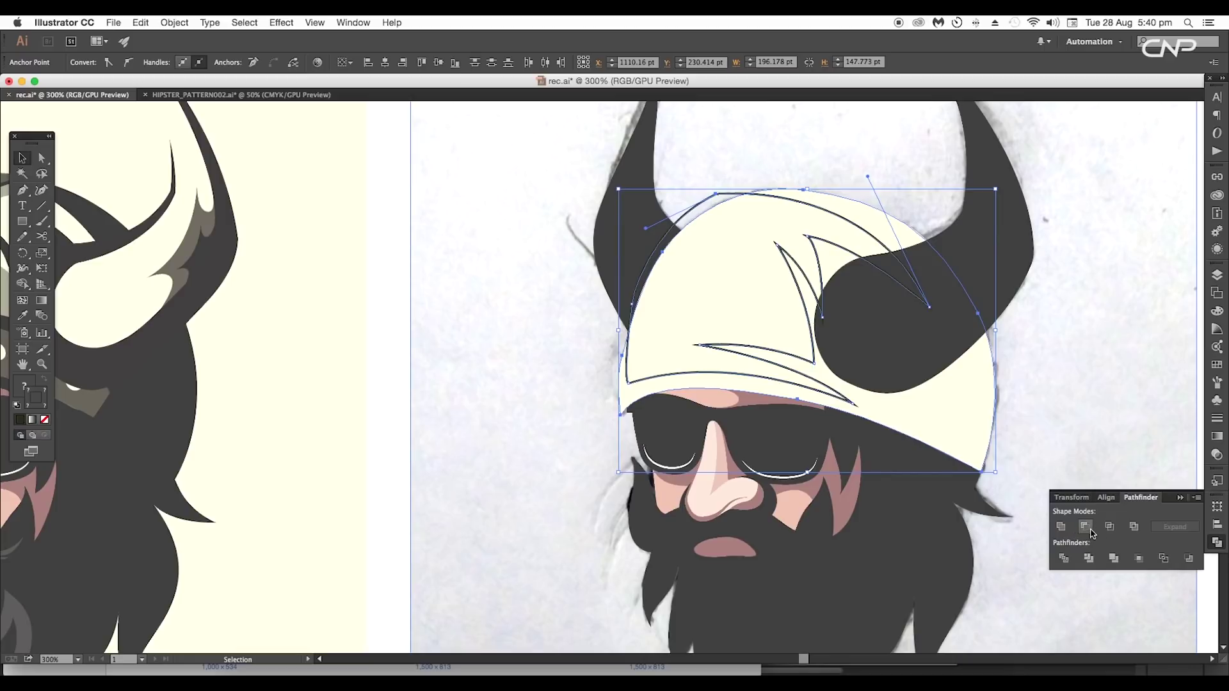
left_click(1085, 526)
key("i")
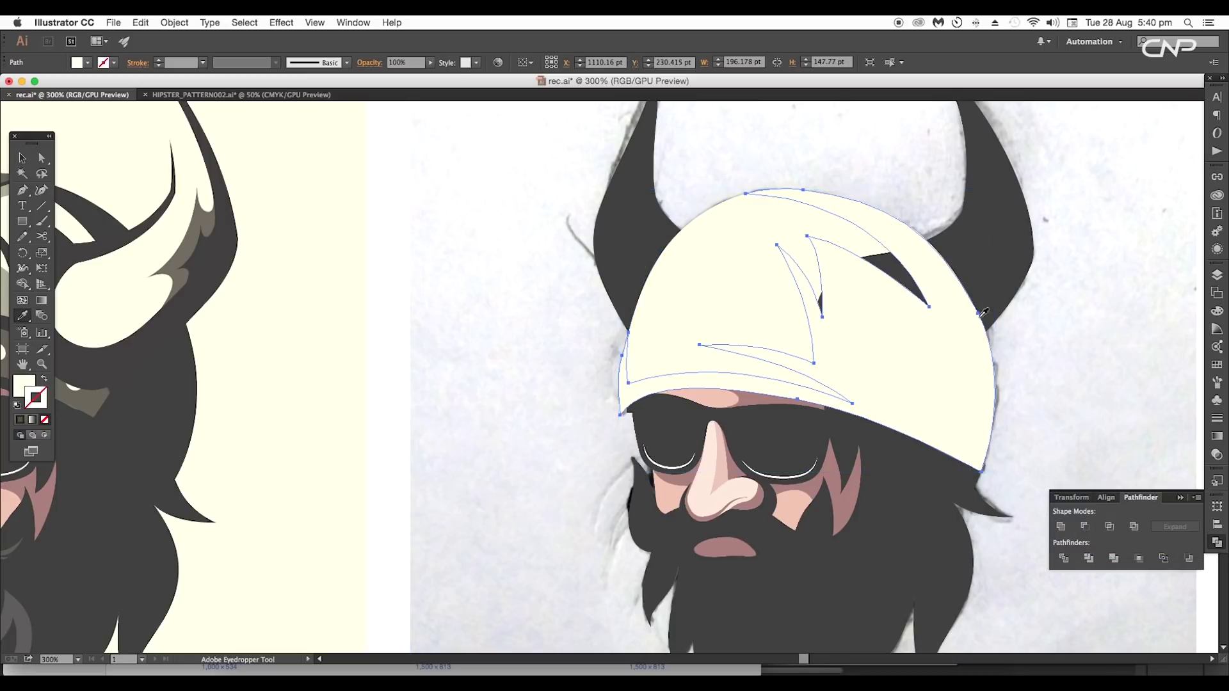
left_click(992, 287)
Bring the right horn to the front of the artwork and deselect it.
key("v")
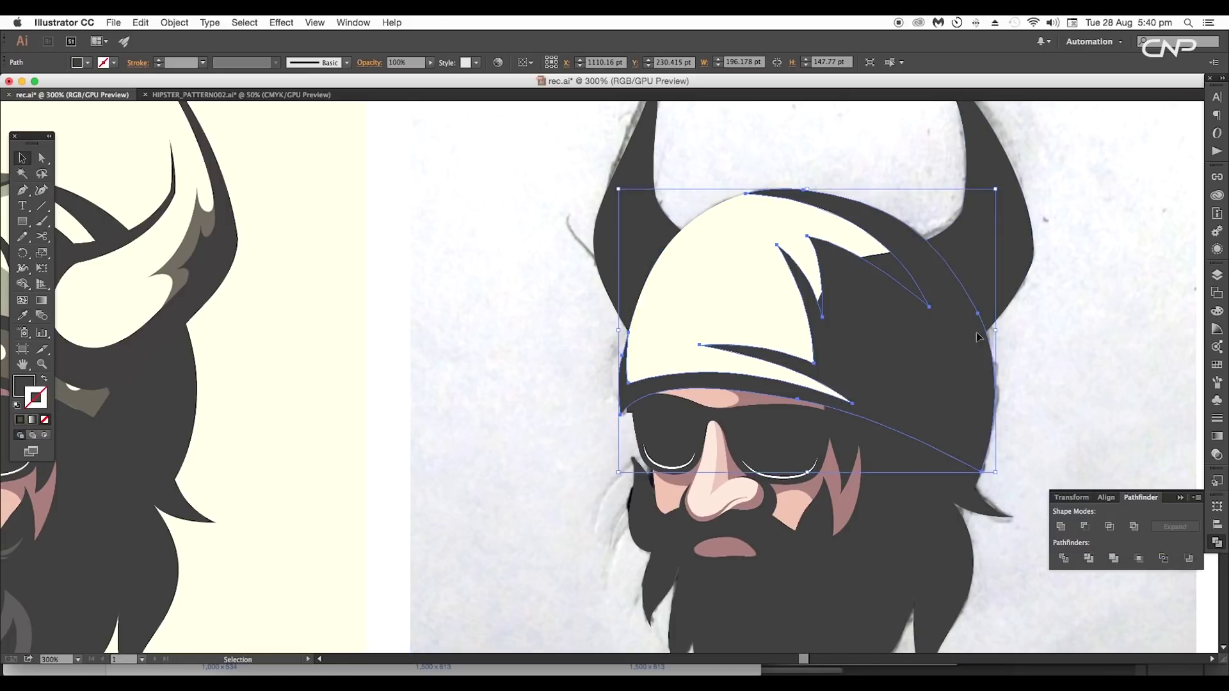
left_click(960, 333)
right_click(1013, 270)
mouse_move(1053, 456)
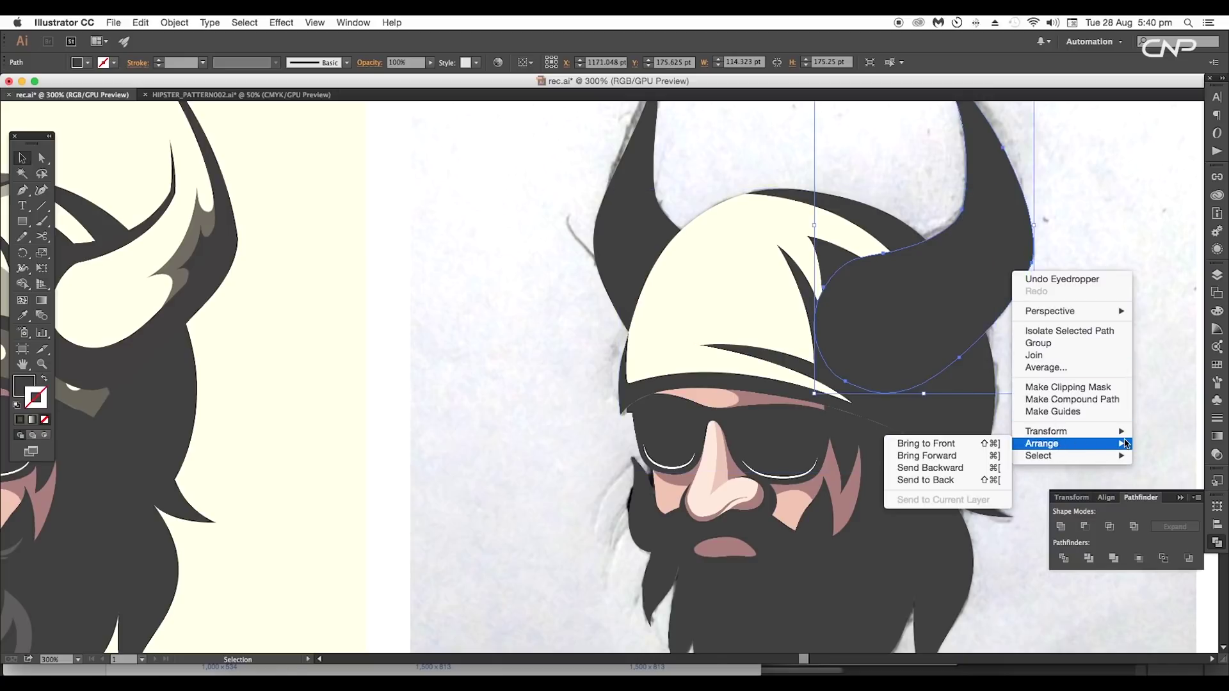
left_click(928, 440)
left_click(1072, 384)
scroll(1067, 382, "down", 2)
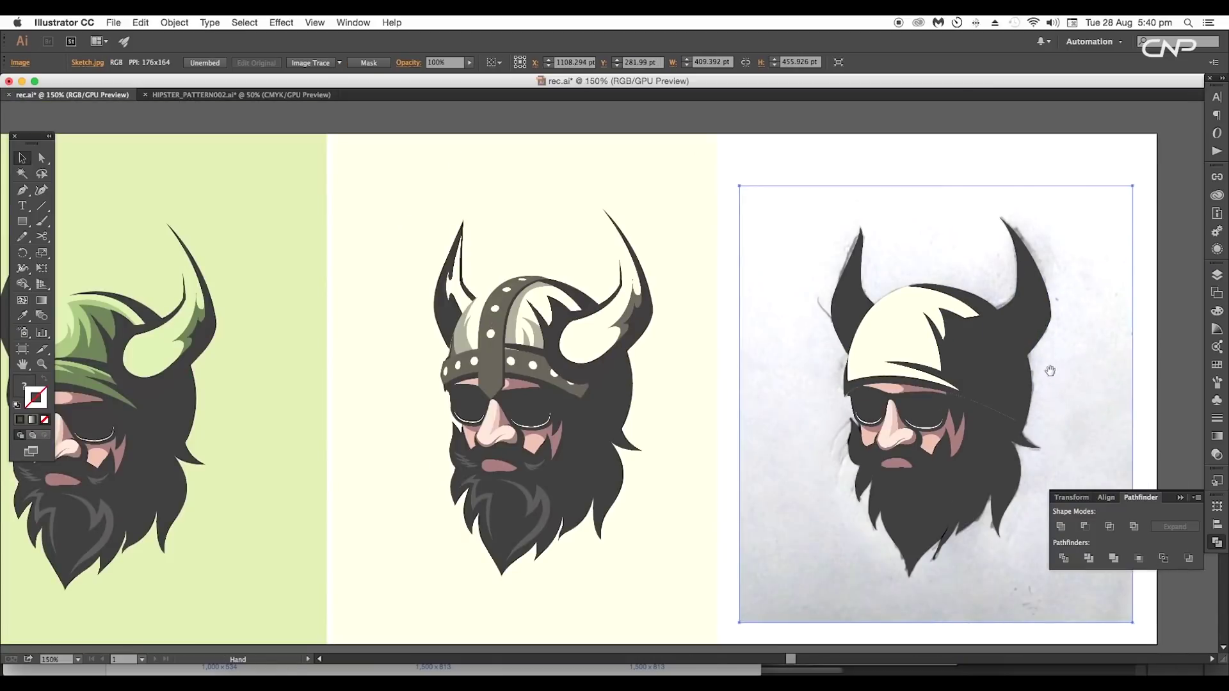
Start a mid-tone shading outline on the helmet with the Pen tool, curving down its outer edge beside the left horn into a small spike.
left_click_drag(1050, 372, 1060, 366)
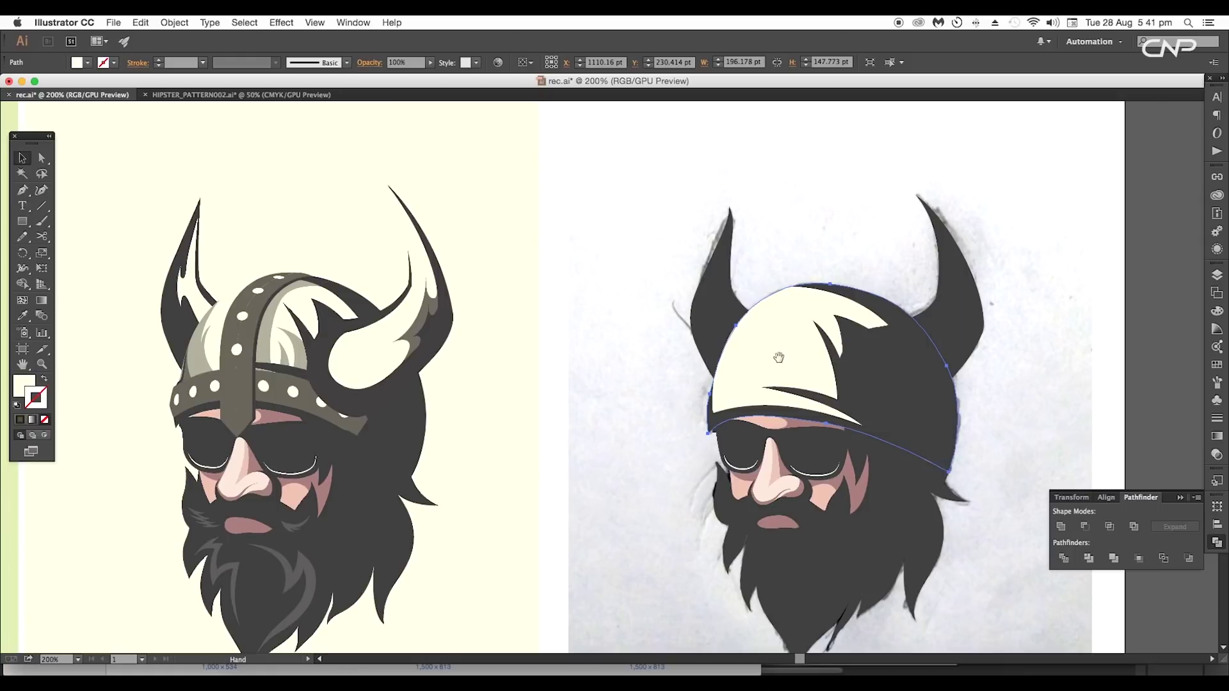
mouse_move(778, 358)
left_mouse_down()
mouse_move(819, 357)
mouse_move(762, 398)
left_mouse_up()
key("p")
left_click(813, 281)
left_click(769, 354)
left_click_drag(781, 333, 791, 323)
key("shift+x")
key("super+equal")
left_click_drag(600, 397, 893, 334)
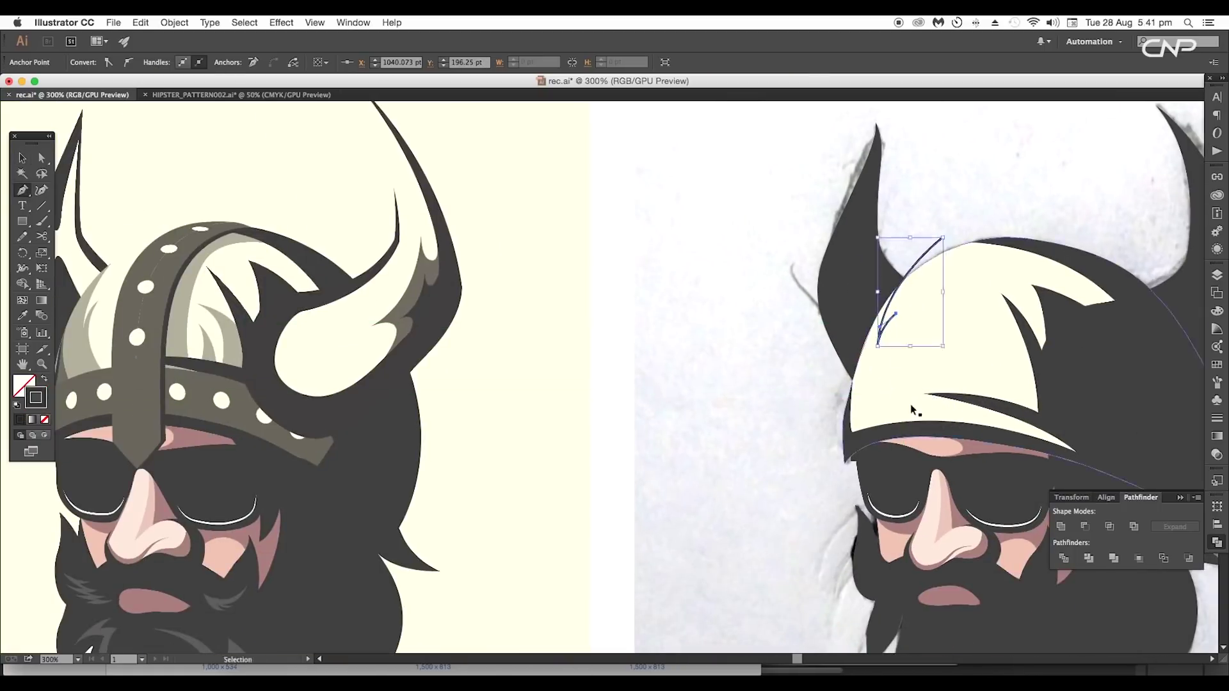
Continue the shading outline down and along the brim, adding two curved spikes on the middle of the helmet.
left_click_drag(900, 402, 913, 435)
left_click(973, 414)
left_click_drag(972, 355, 960, 339)
left_click_drag(996, 412, 1000, 432)
left_click_drag(980, 327, 946, 293)
left_click_drag(1036, 386, 1053, 442)
left_click_drag(1061, 429, 1040, 407)
Extend the shading outline toward the right horn and close it above the helmet's crown.
left_click_drag(1148, 405, 1146, 420)
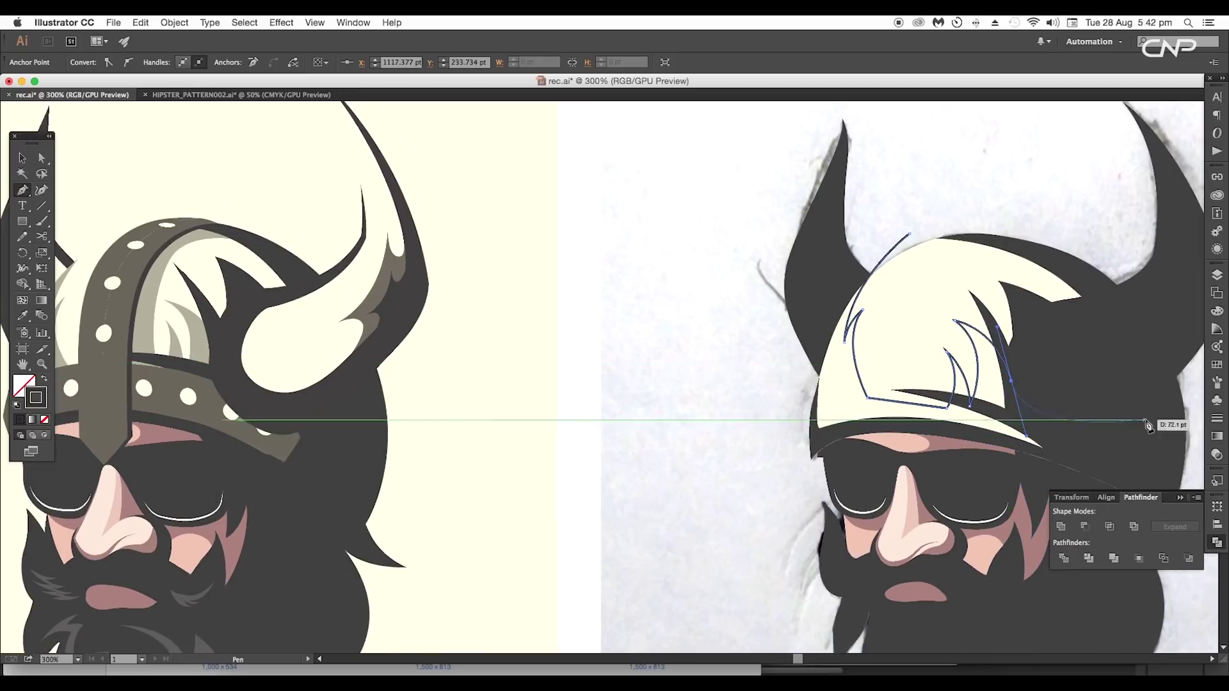
left_click(1167, 393)
left_click(1166, 272)
left_click(1019, 175)
left_click(917, 249)
Subtract the closed outline from the cream helmet shape so only the lower shading piece remains.
key("v")
key("super+minus")
left_click(850, 364, "shift")
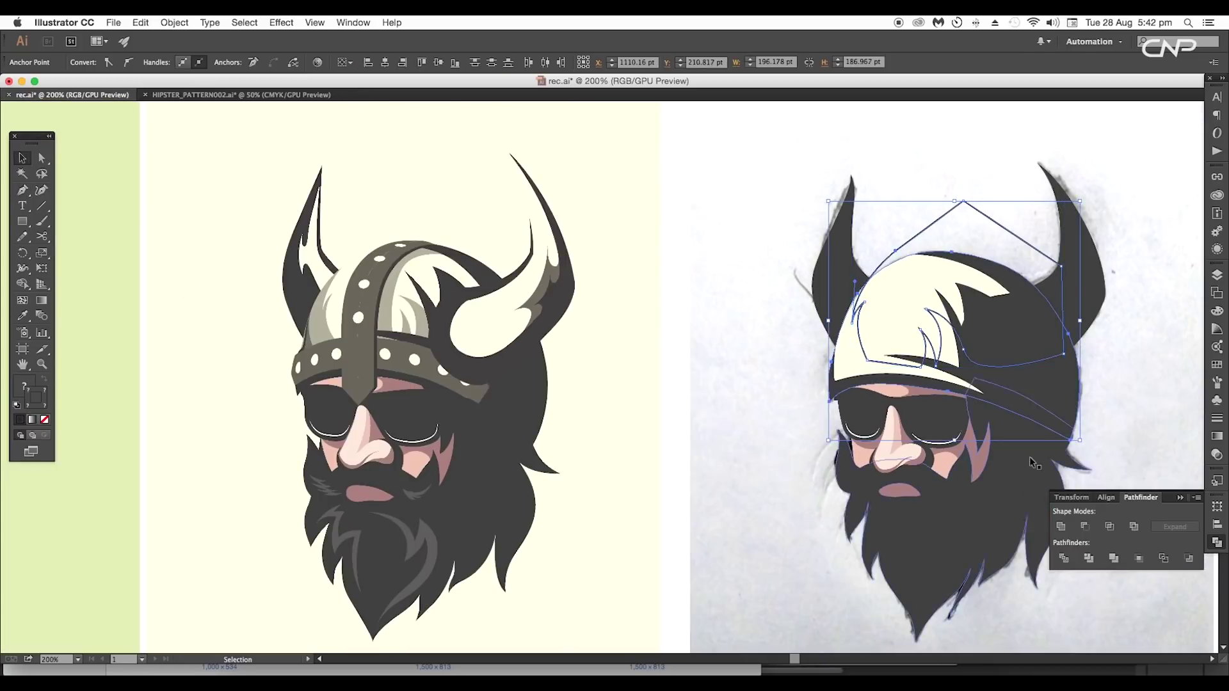
left_click(1085, 528)
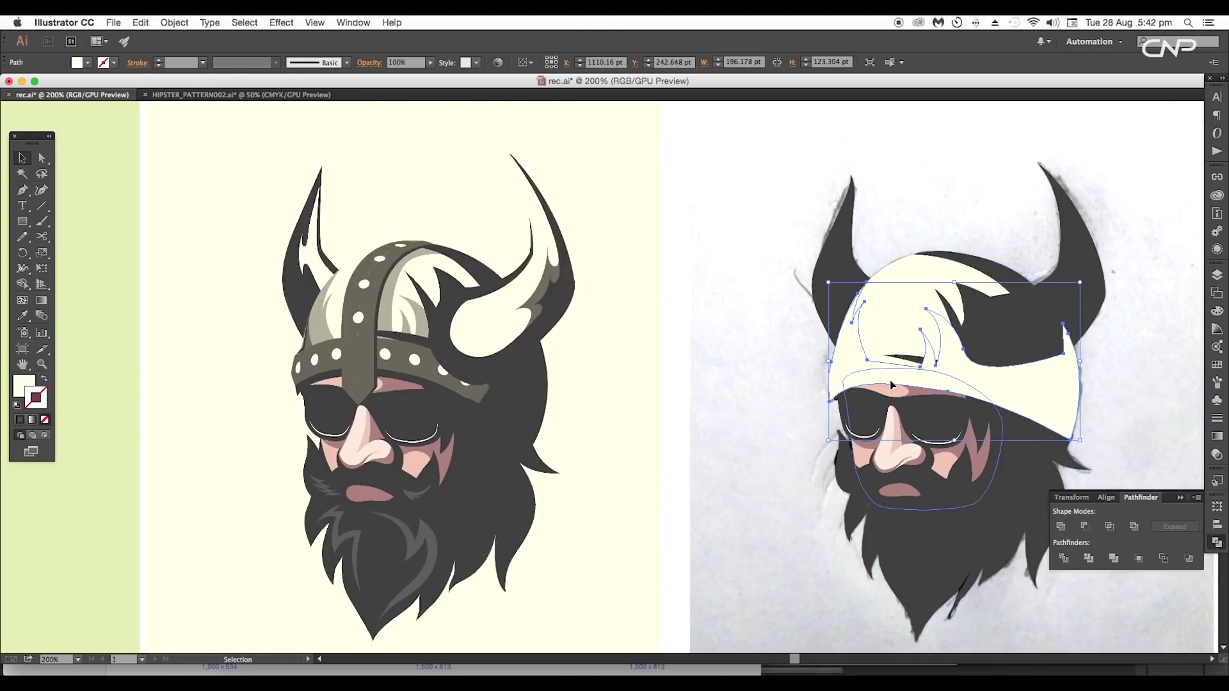
Fill the remaining helmet piece with the reference helmet's grey-beige b2b09a and place it behind the dark shading.
key("i")
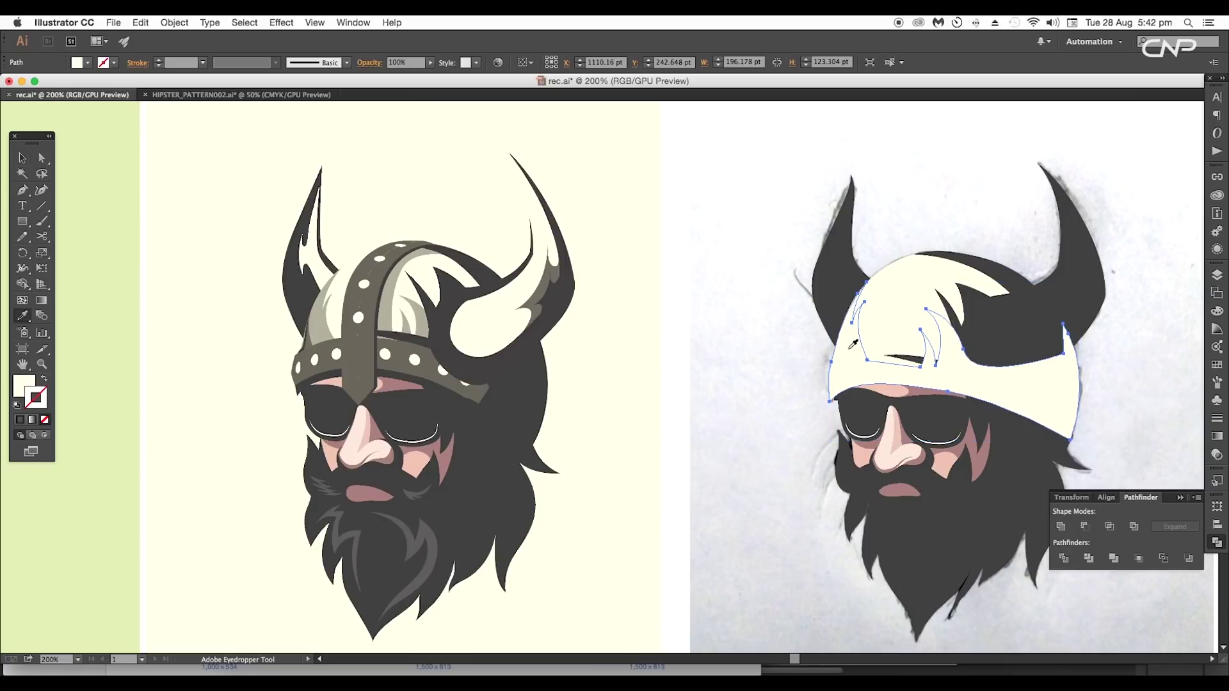
left_click(323, 318)
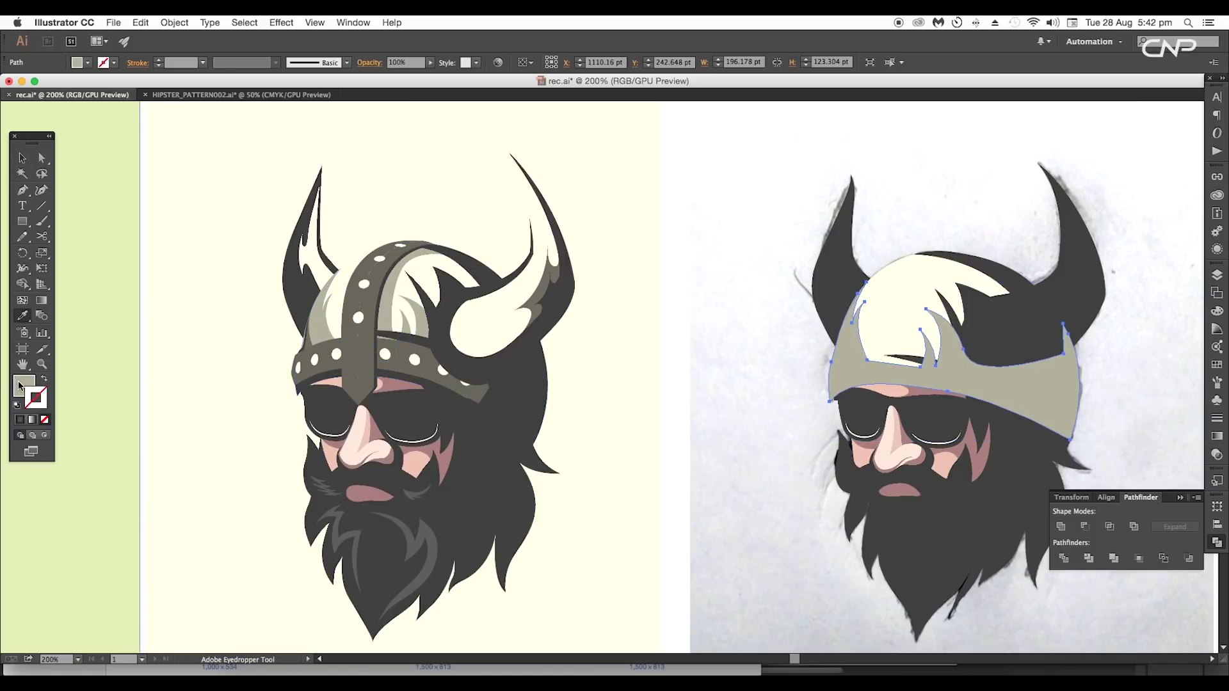
double_click(21, 384)
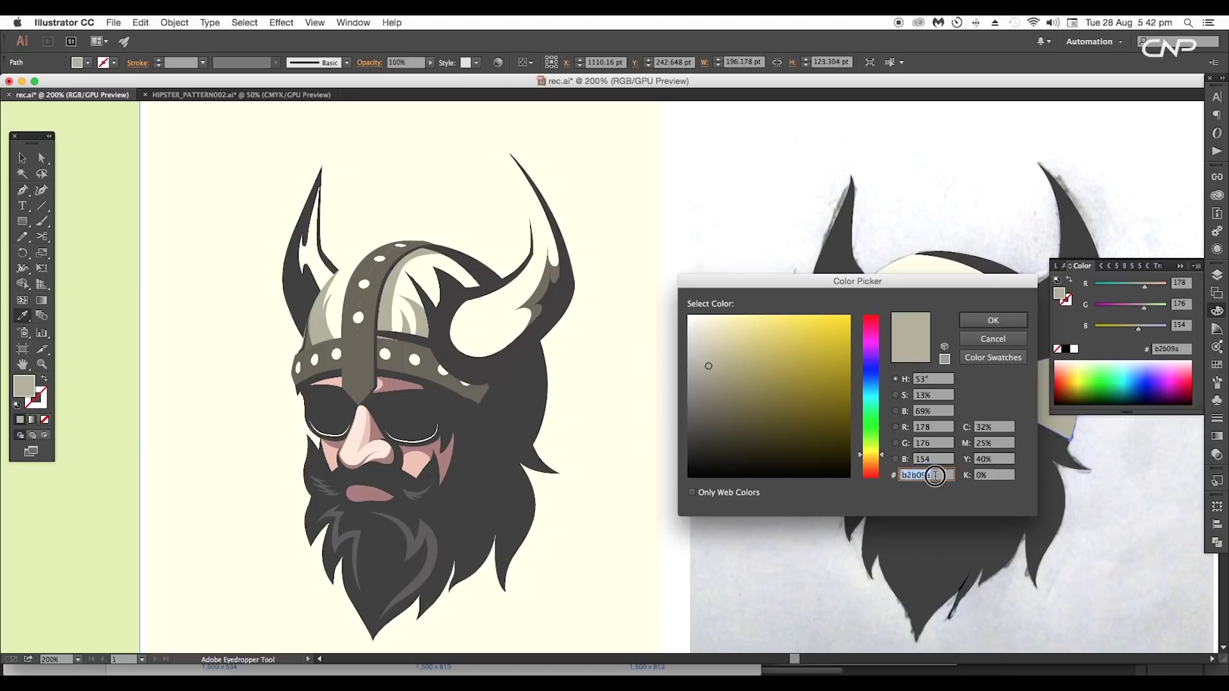
left_click(992, 320)
key("super+equal")
key("a")
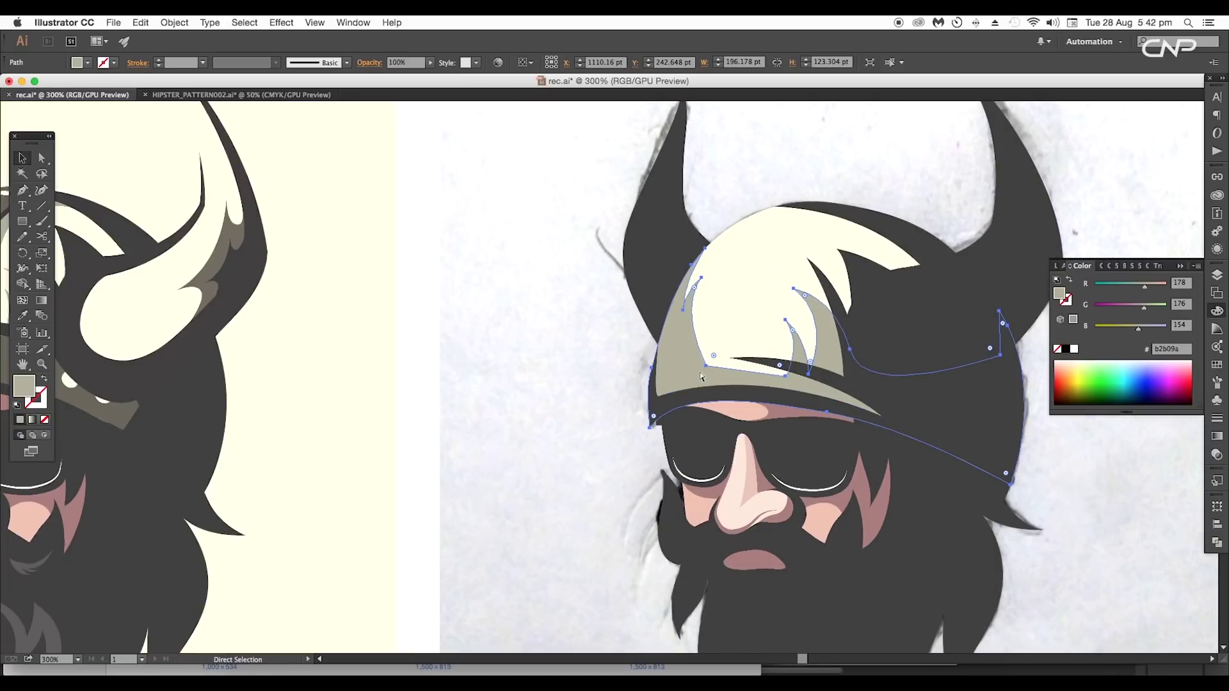
Outline a zigzag hair highlight on the beard below the mouth with the Pen tool, following the reference illustration.
key("v")
left_click(574, 383)
key("super+equal")
key("super+equal")
scroll(244, 494, "left", 10)
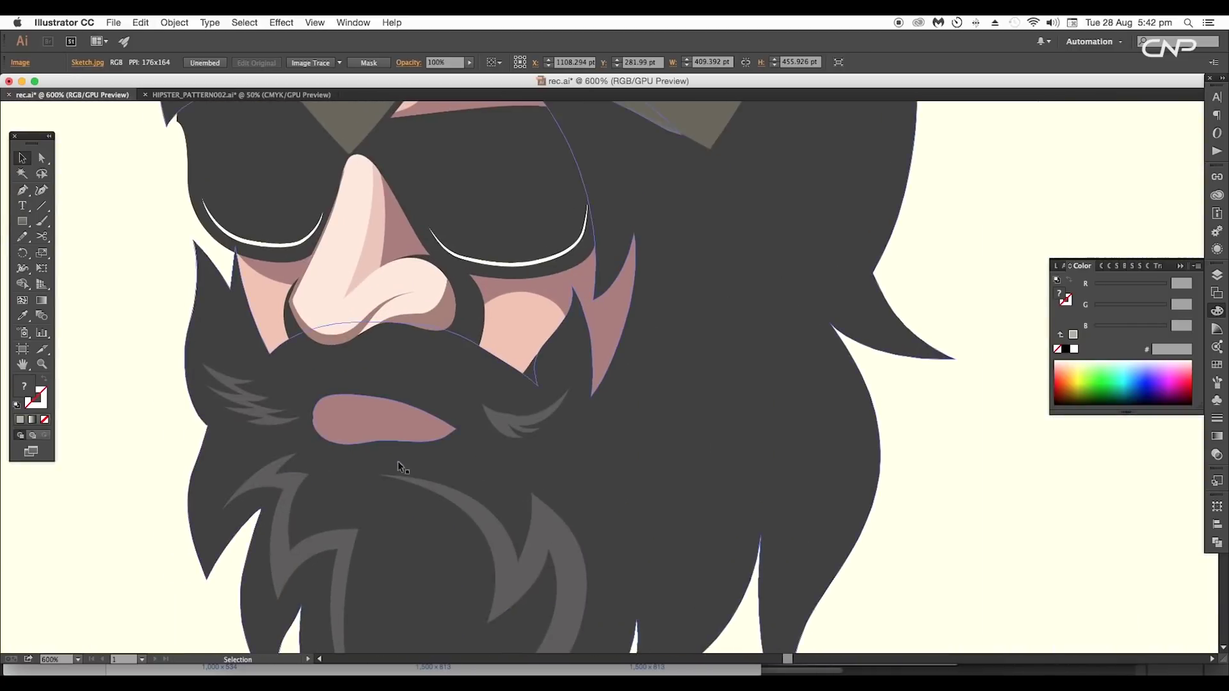
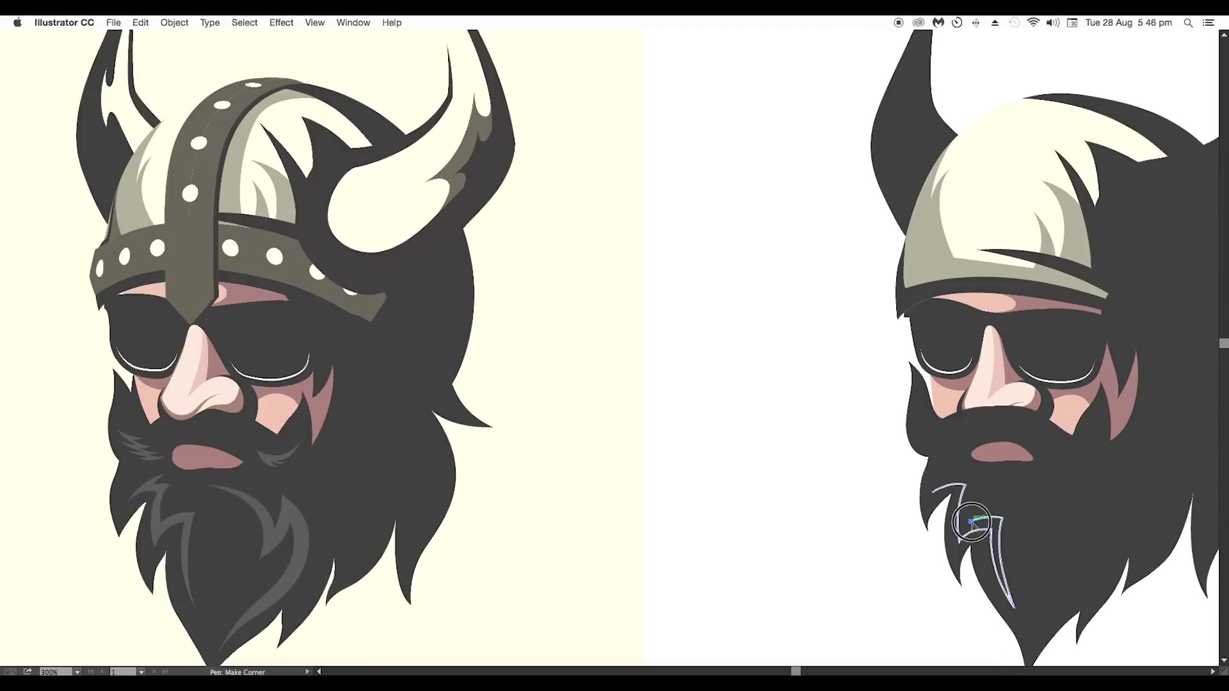
left_click(975, 479)
scroll(947, 488, "up", 1)
scroll(970, 480, "left", 2)
left_click(1020, 472)
scroll(1036, 485, "down", 1)
left_click(1049, 467)
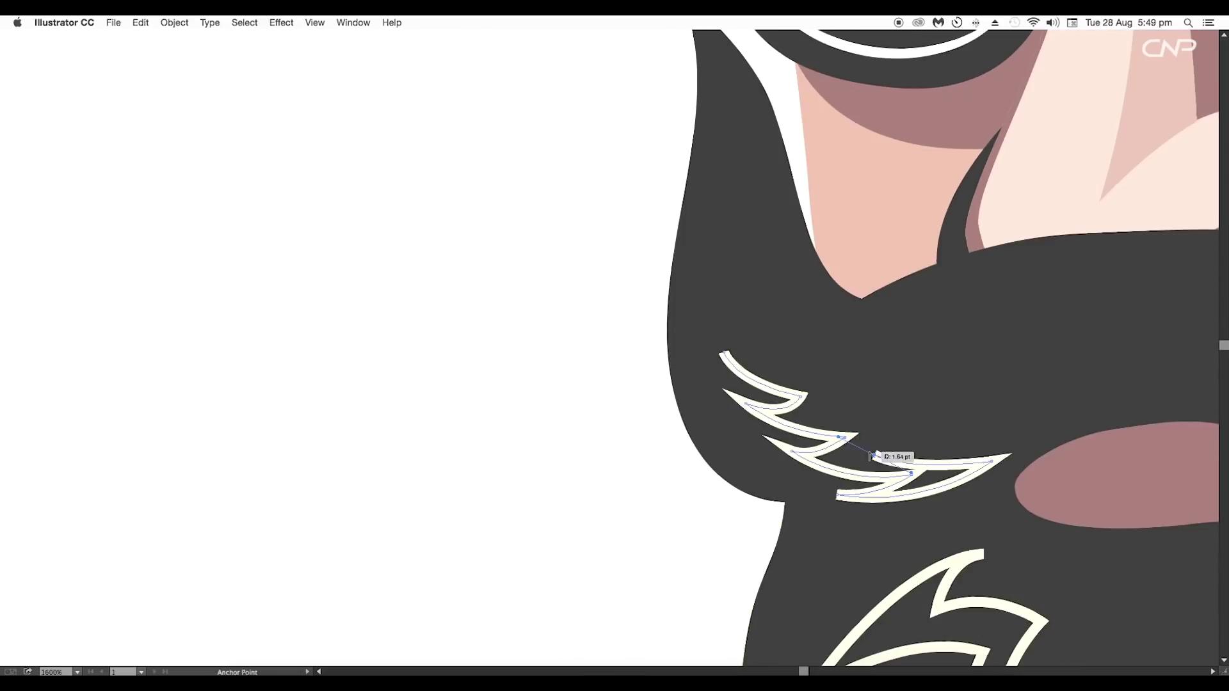
Complete the jagged highlight outline on the left side of the moustache, adding its upper spikes and closing the path.
left_click(873, 455, "alt")
left_click_drag(930, 418, 960, 384)
left_click(930, 417, "alt")
left_click_drag(825, 413, 789, 394)
left_click(887, 381)
left_click_drag(724, 352, 631, 309)
scroll(835, 421, "down", 6)
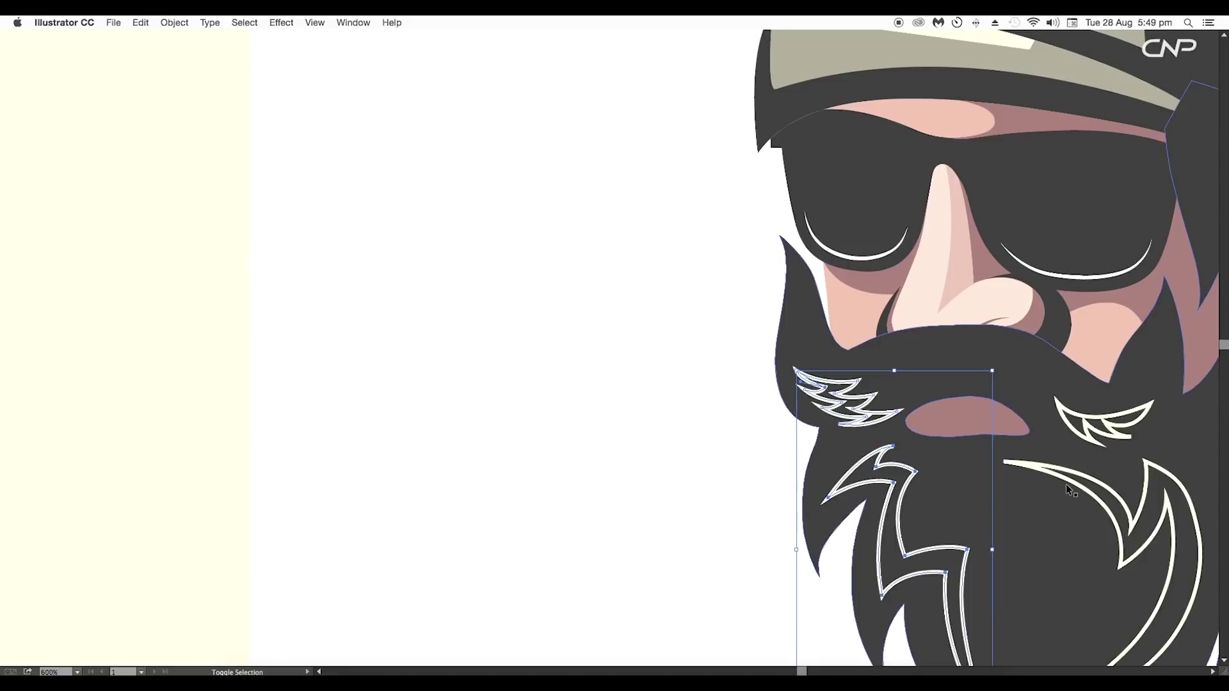
Select all the beard and moustache highlight outlines and swap their stroke and fill so they become solid cream shapes.
left_click(1066, 479, "shift")
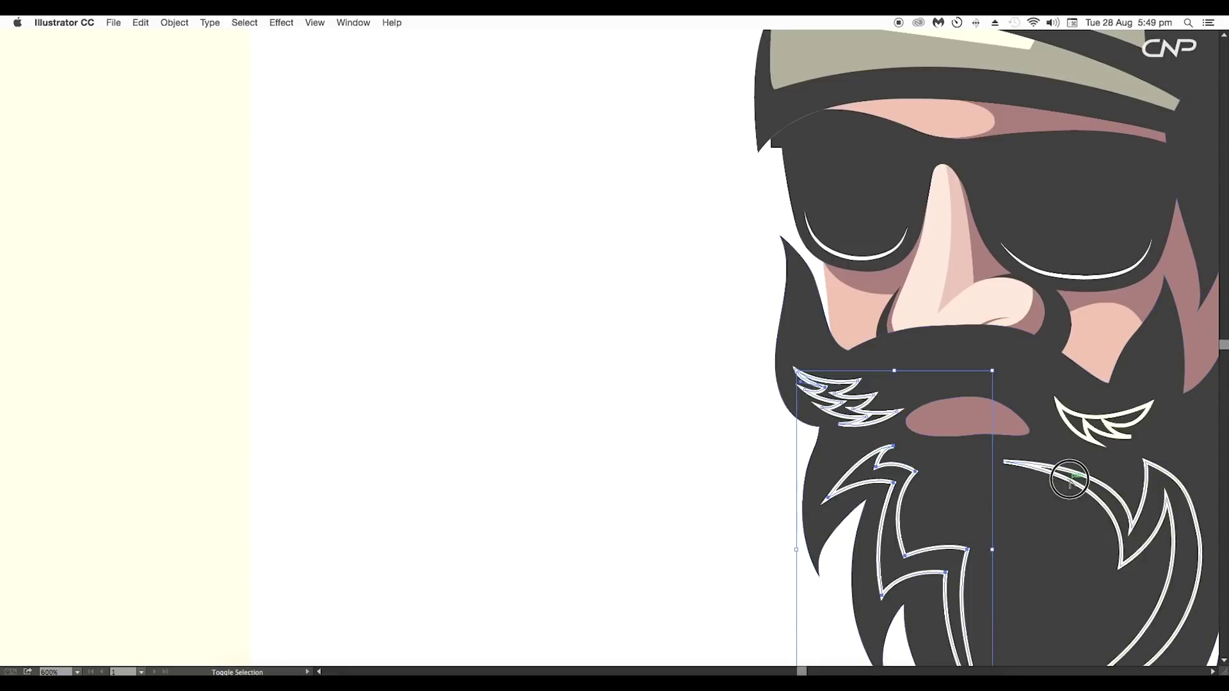
left_click(1083, 439, "shift")
key("Tab")
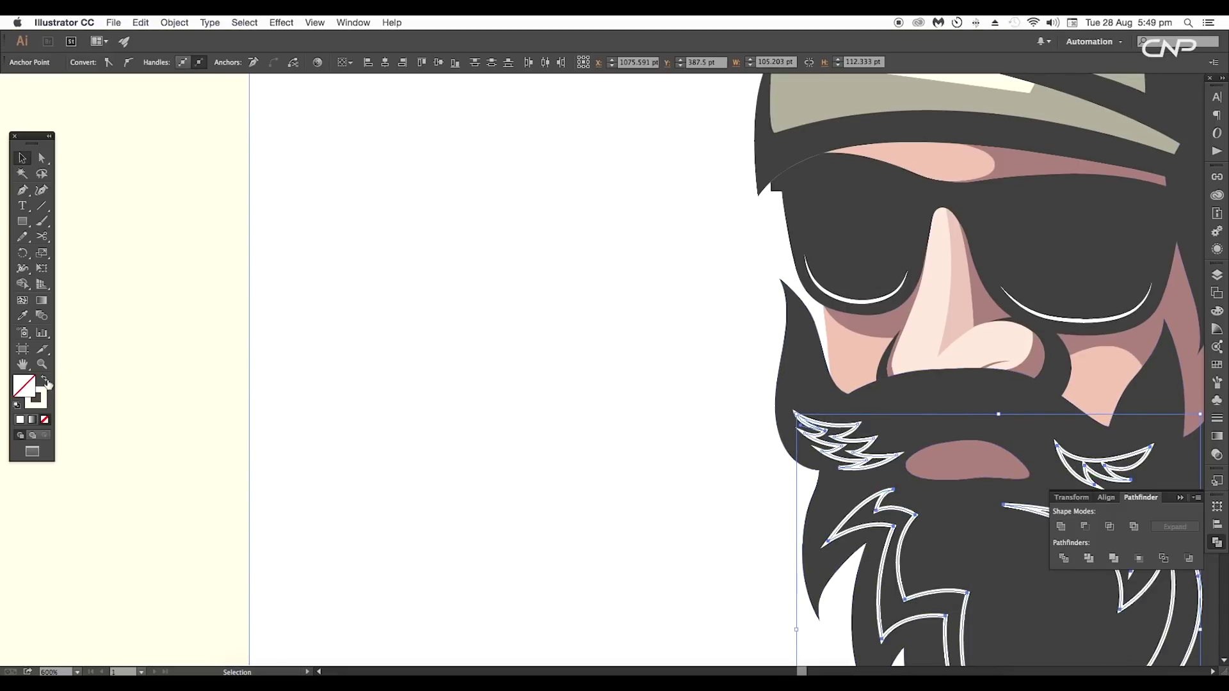
left_click(47, 381)
left_click_drag(781, 454, 531, 395)
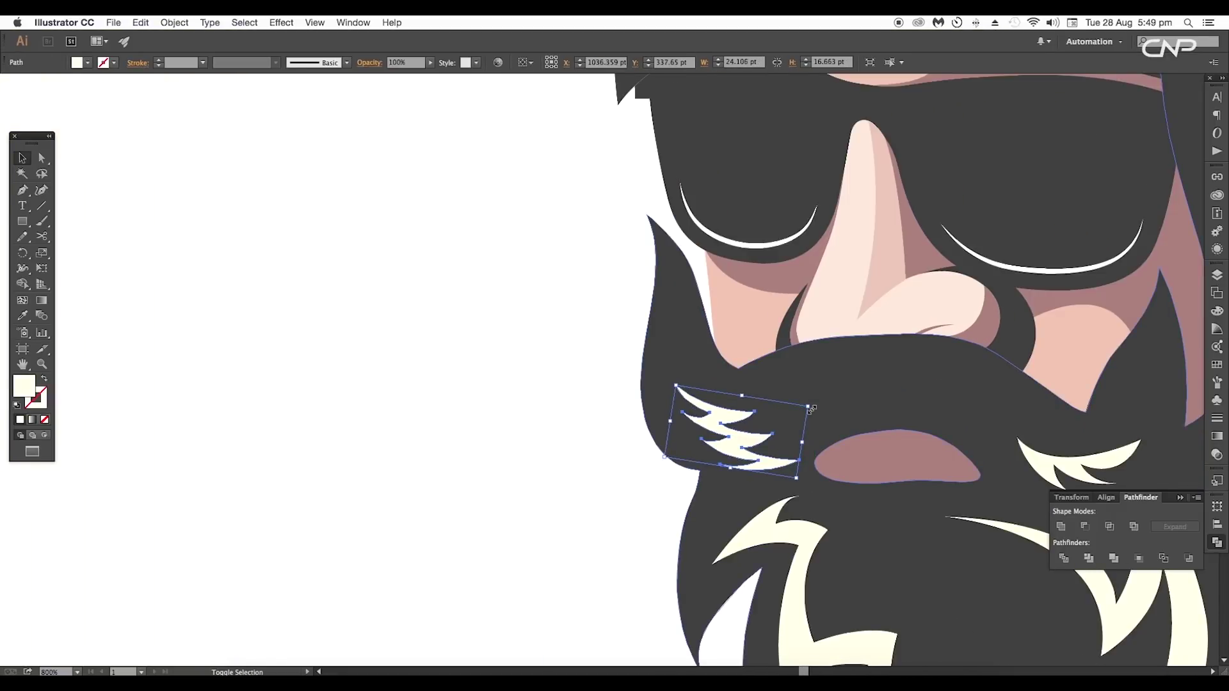
Rotate and scale down the left moustache highlight slightly, and reduce the size of the large curved beard highlight.
left_click_drag(810, 409, 808, 409)
left_click_drag(808, 409, 796, 413)
left_click_drag(826, 438, 823, 440)
left_click_drag(652, 455, 653, 459)
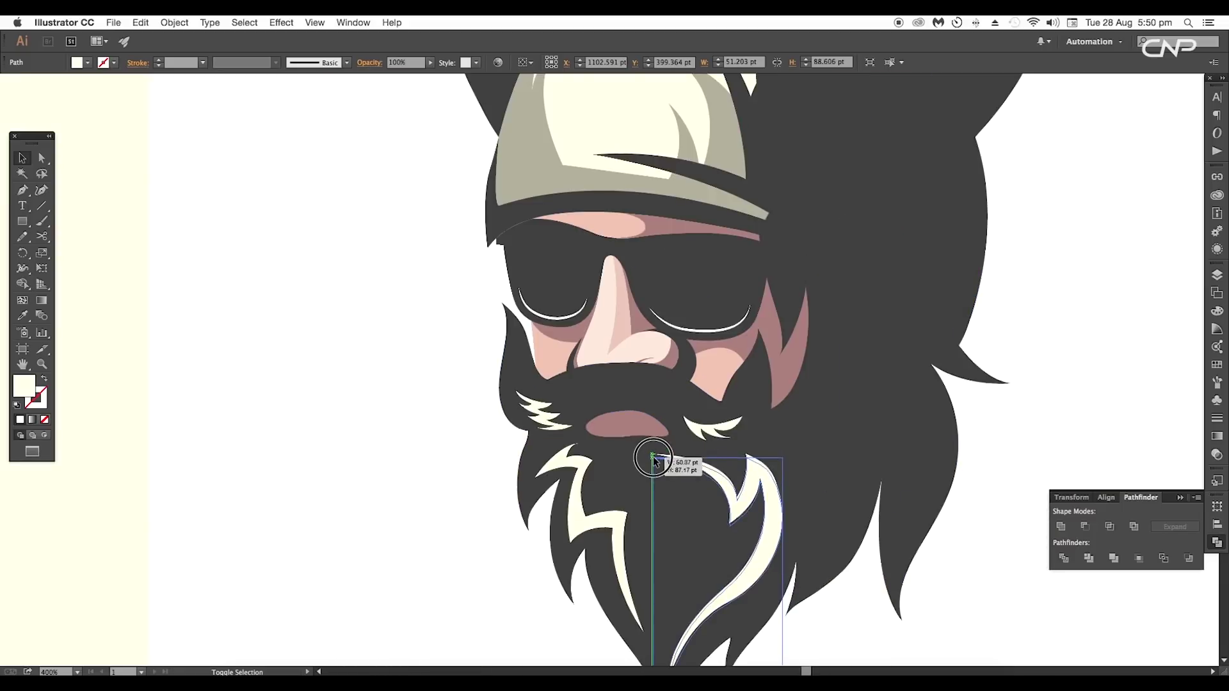
left_click_drag(654, 459, 654, 459)
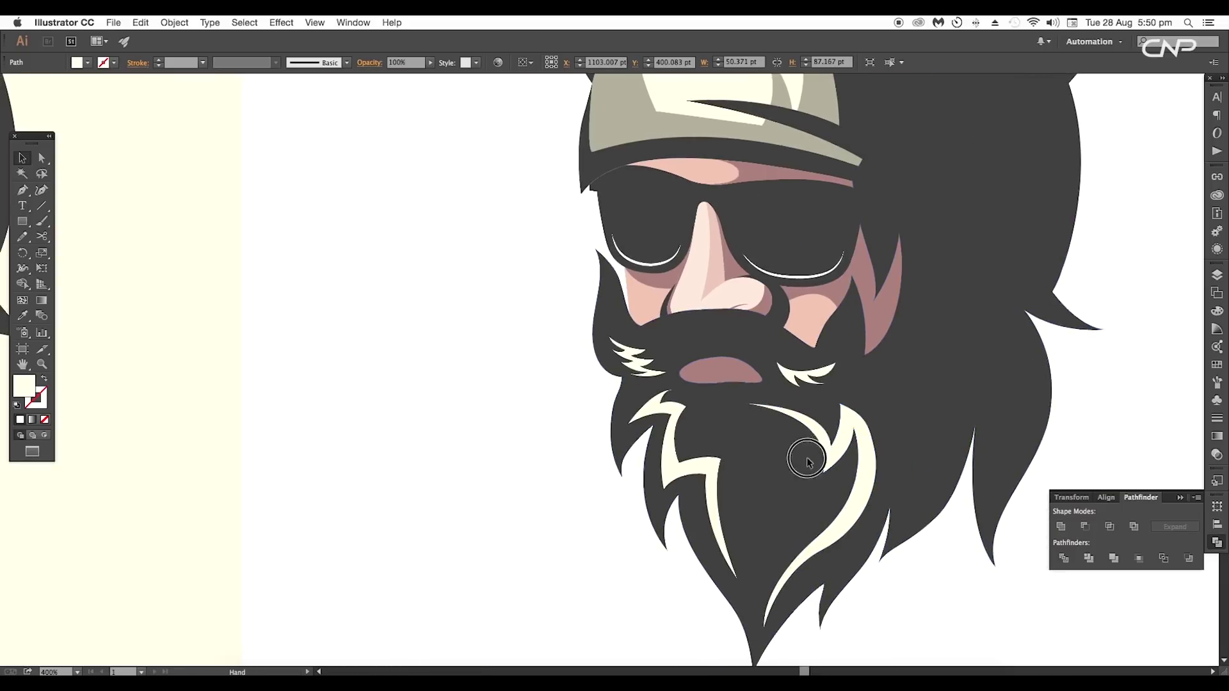
Select all the beard and moustache highlights and fill them with the reference's dark grey 5e5c5d.
left_click(807, 461)
left_click(719, 469, "shift")
left_click(718, 436, "shift")
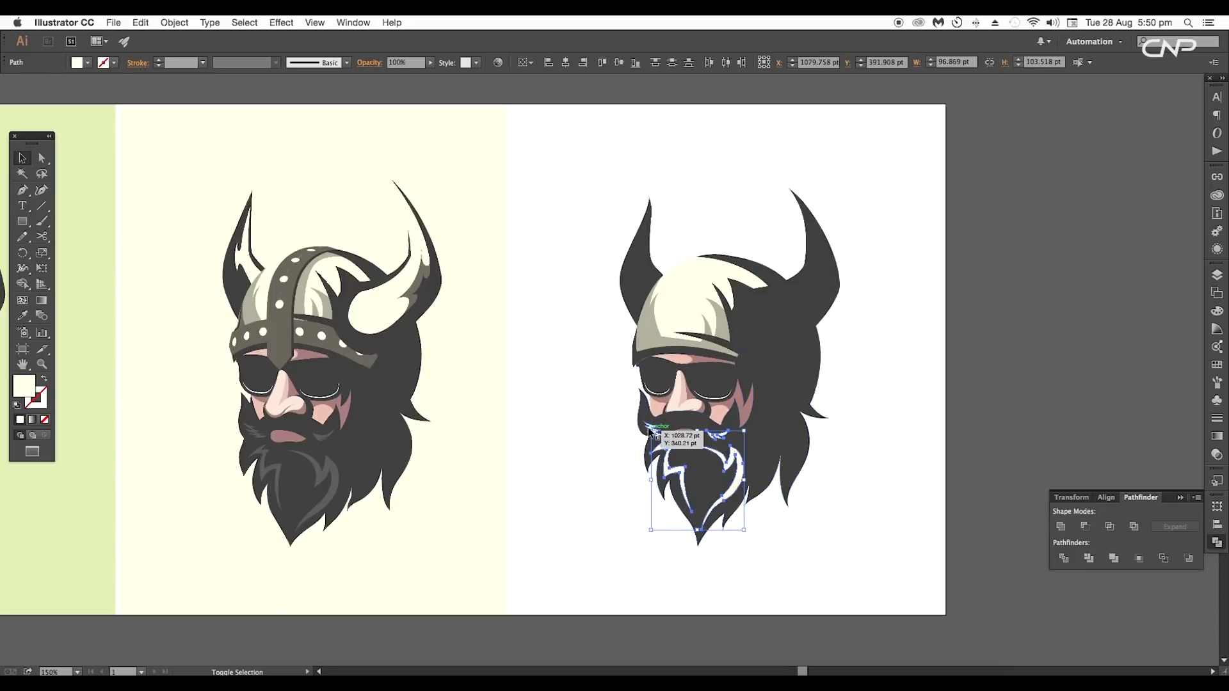
scroll(648, 435, "up", 1)
key("i")
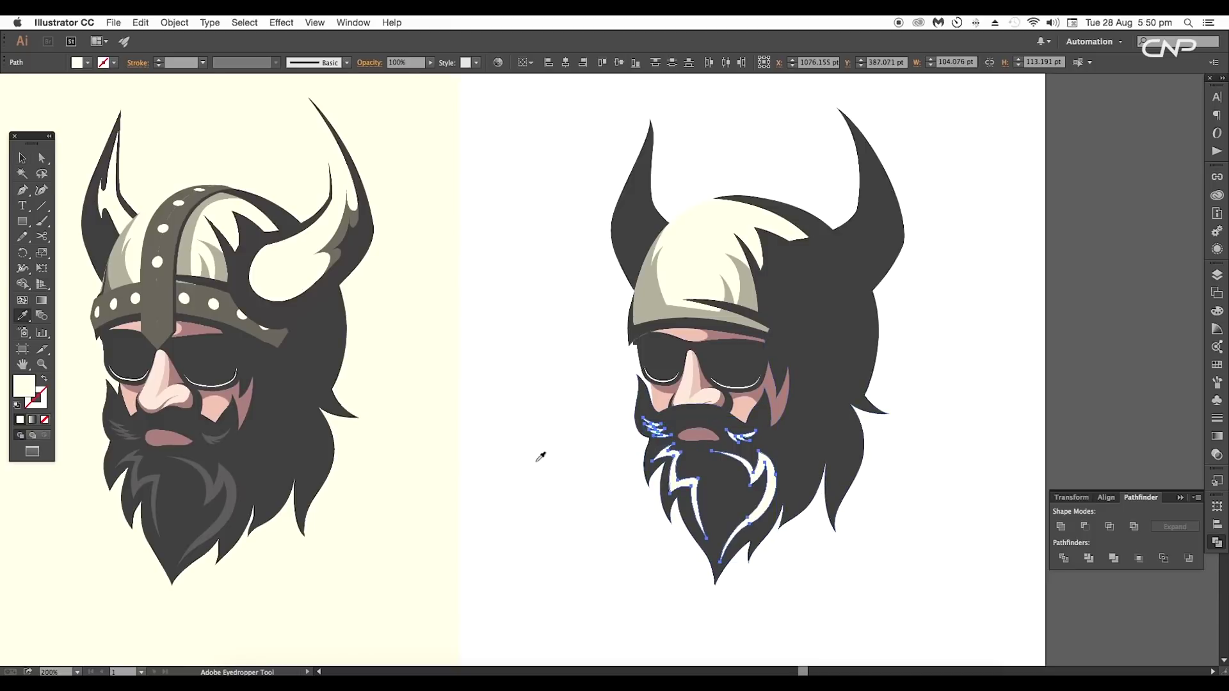
left_click(218, 489)
double_click(26, 391)
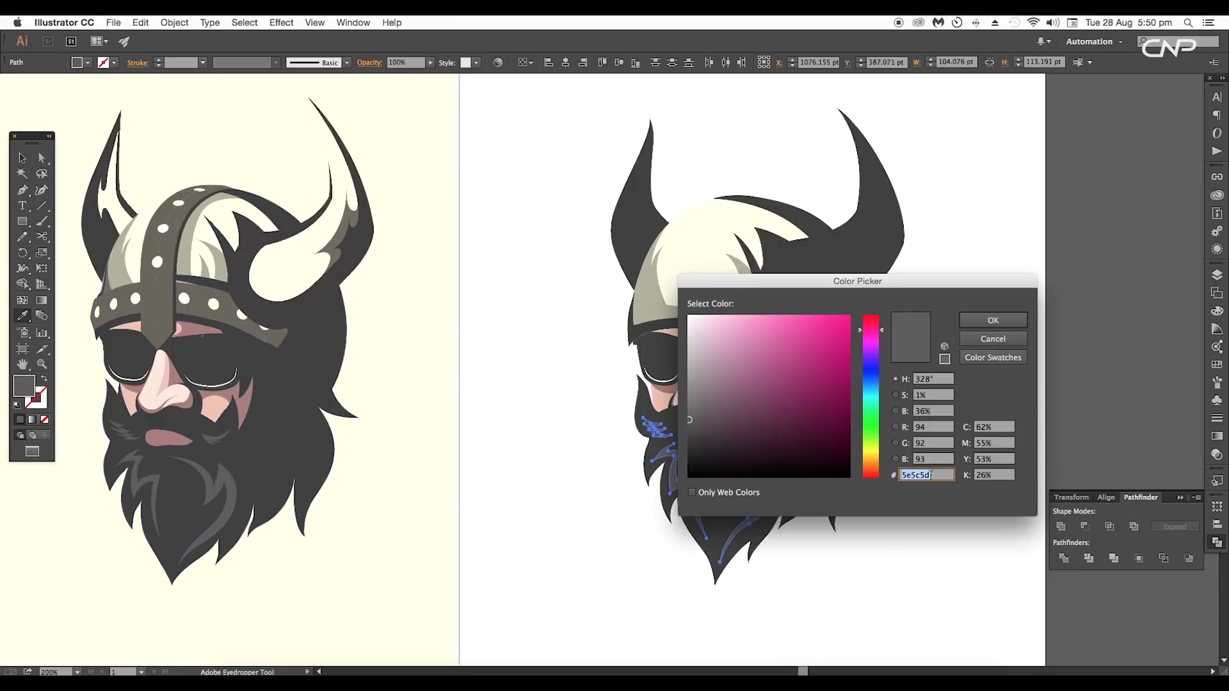
left_click(993, 321)
Send the dark beard shape backward two levels in the stacking order.
left_click(957, 365, "super")
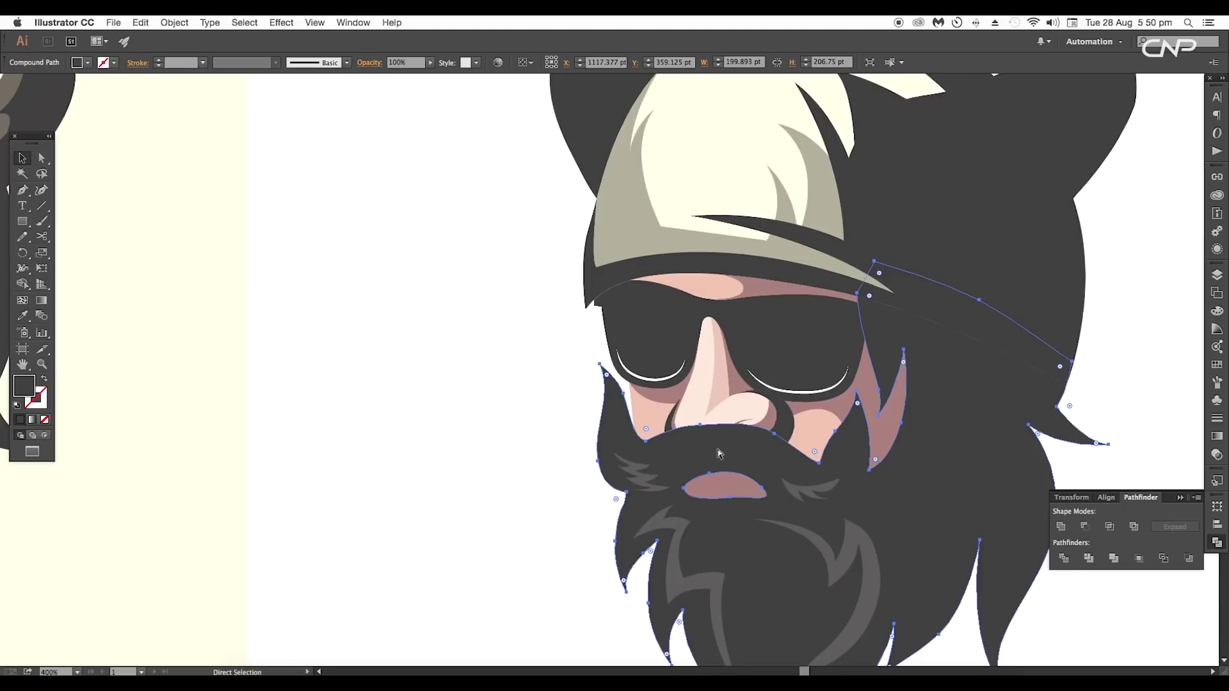
key("super+bracketleft")
key("super+bracketleft")
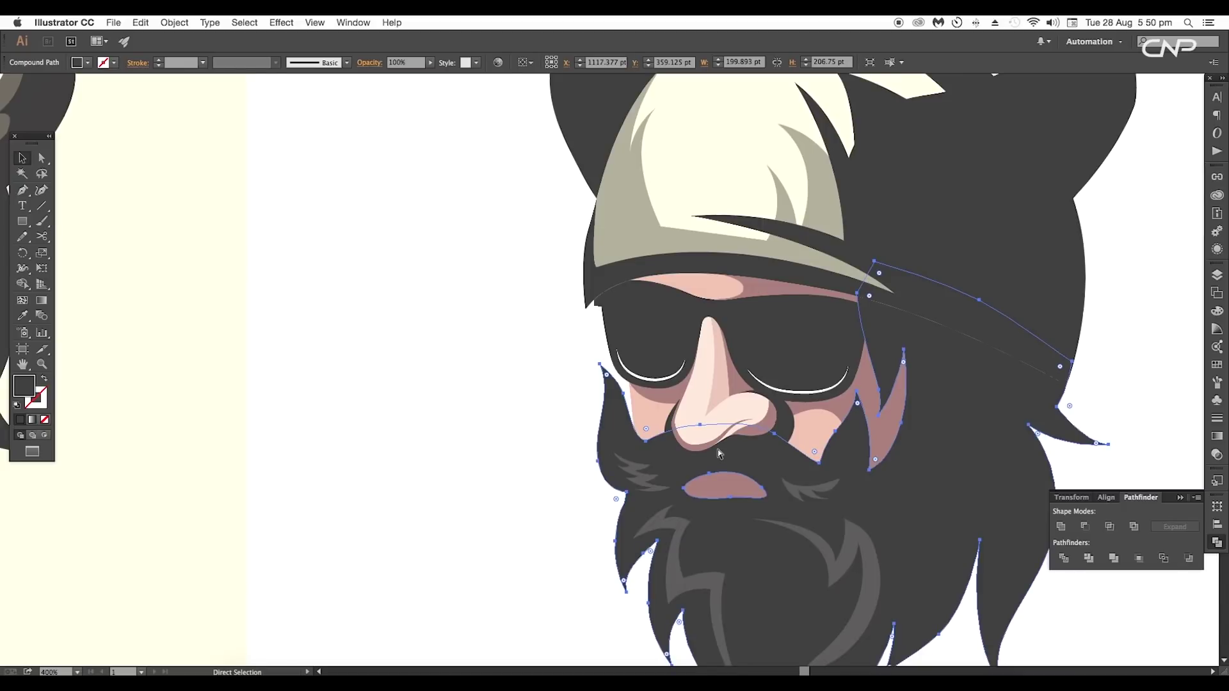
Lower the opacity of the helmet and beard shapes and set the right horn's opacity to 10% to reveal the sketch.
key("v")
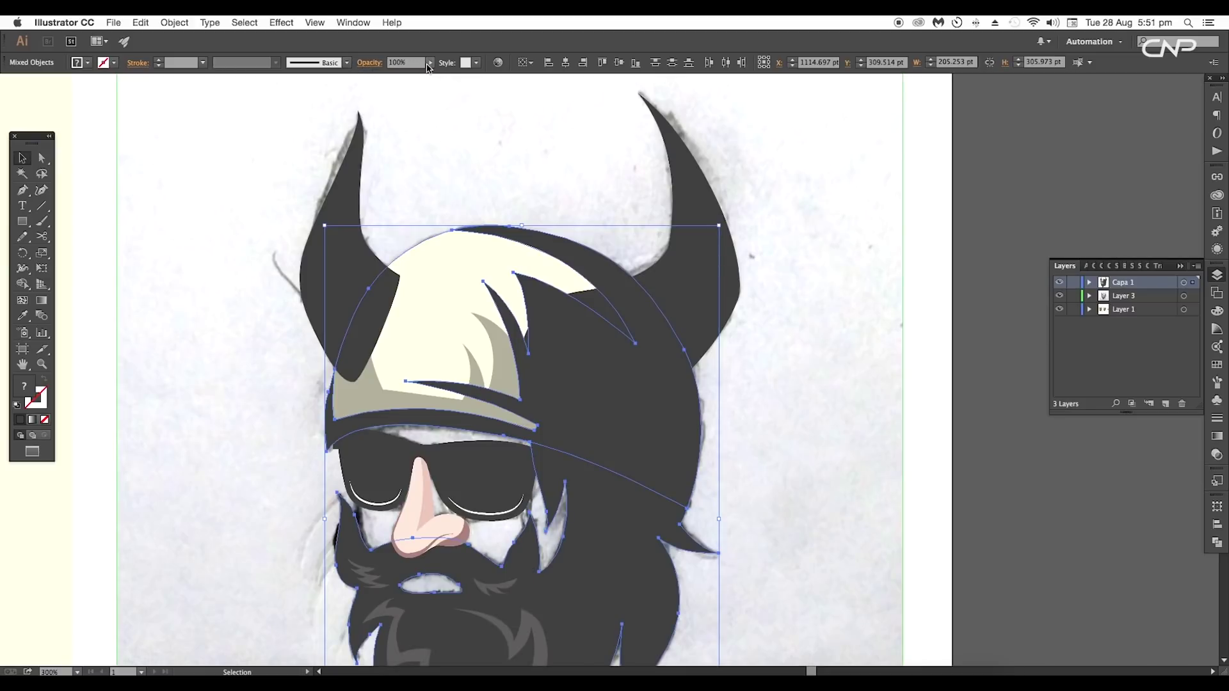
left_click_drag(397, 73, 384, 73)
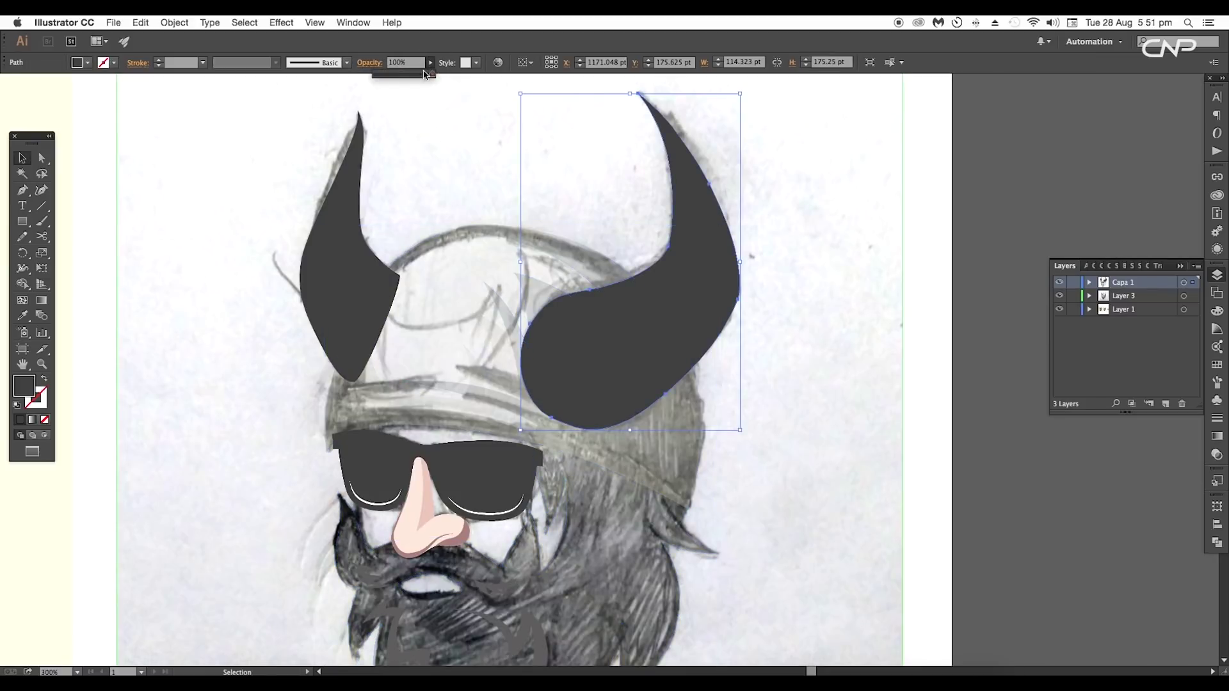
left_click_drag(392, 75, 375, 75)
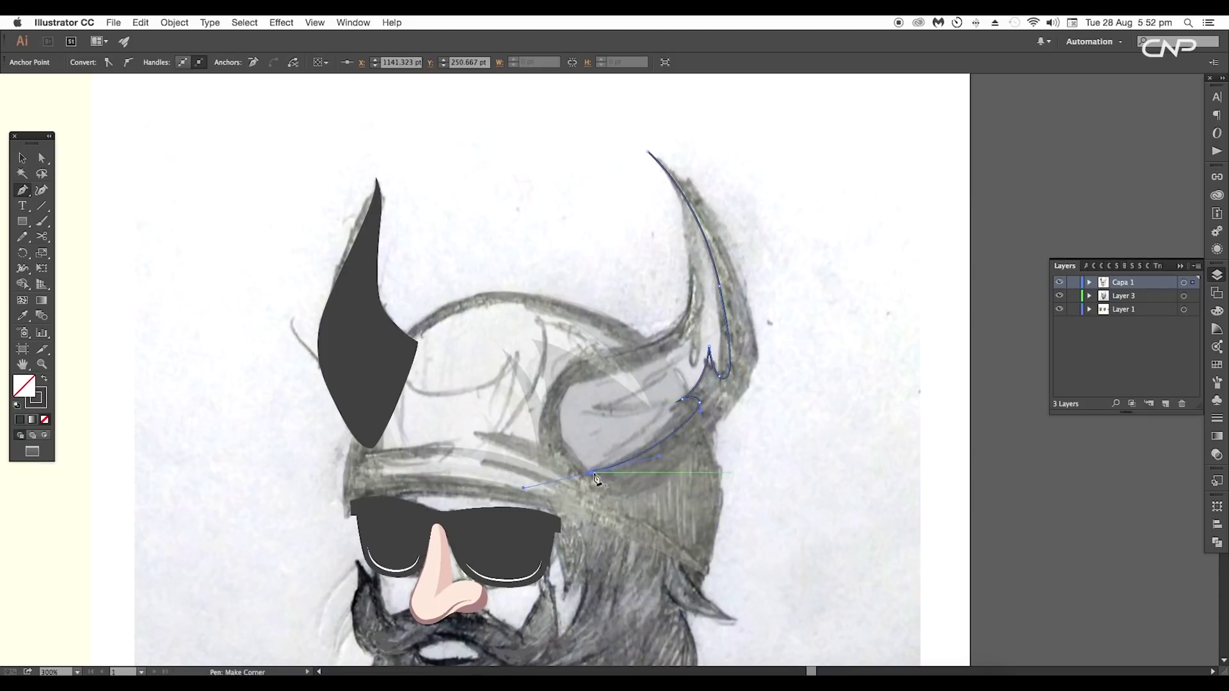
Outline the light area of the right horn with the Pen tool, rounding its base and closing the path past the tip.
left_click(591, 473)
left_click_drag(561, 421, 563, 390)
left_click_drag(597, 379, 577, 432)
left_click_drag(605, 413, 625, 332)
left_click(593, 325)
left_click(531, 303)
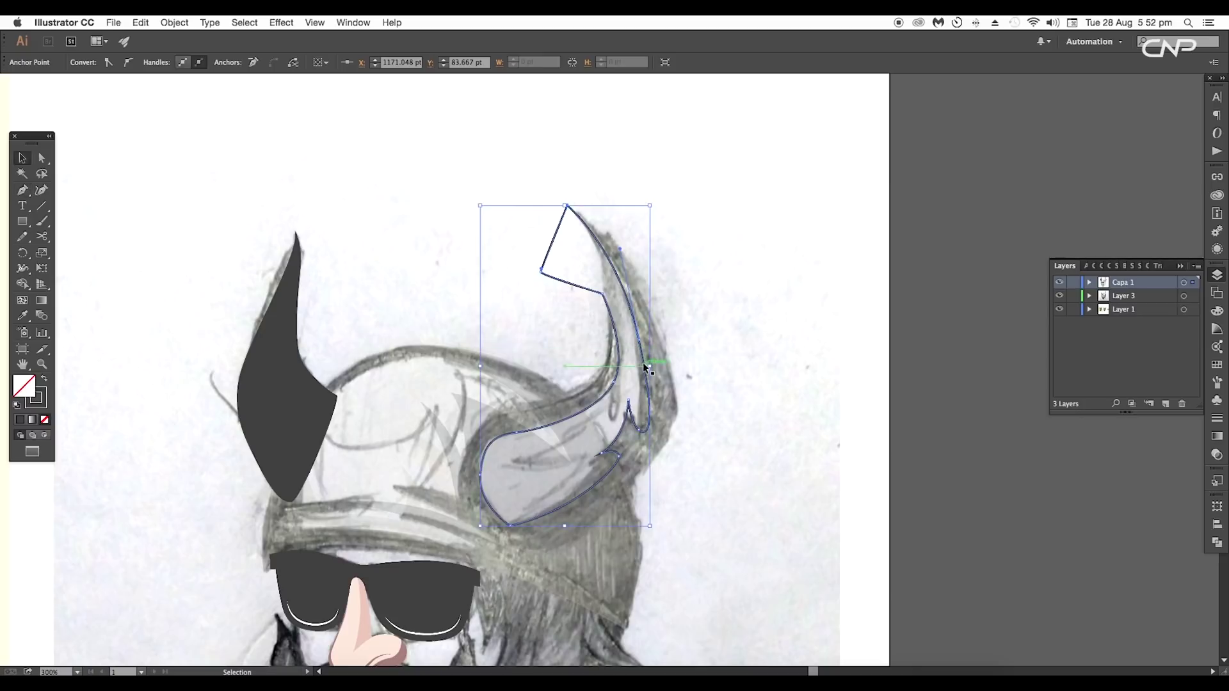
Duplicate the right horn in place and subtract the closed light-area outline from it.
left_click(662, 392)
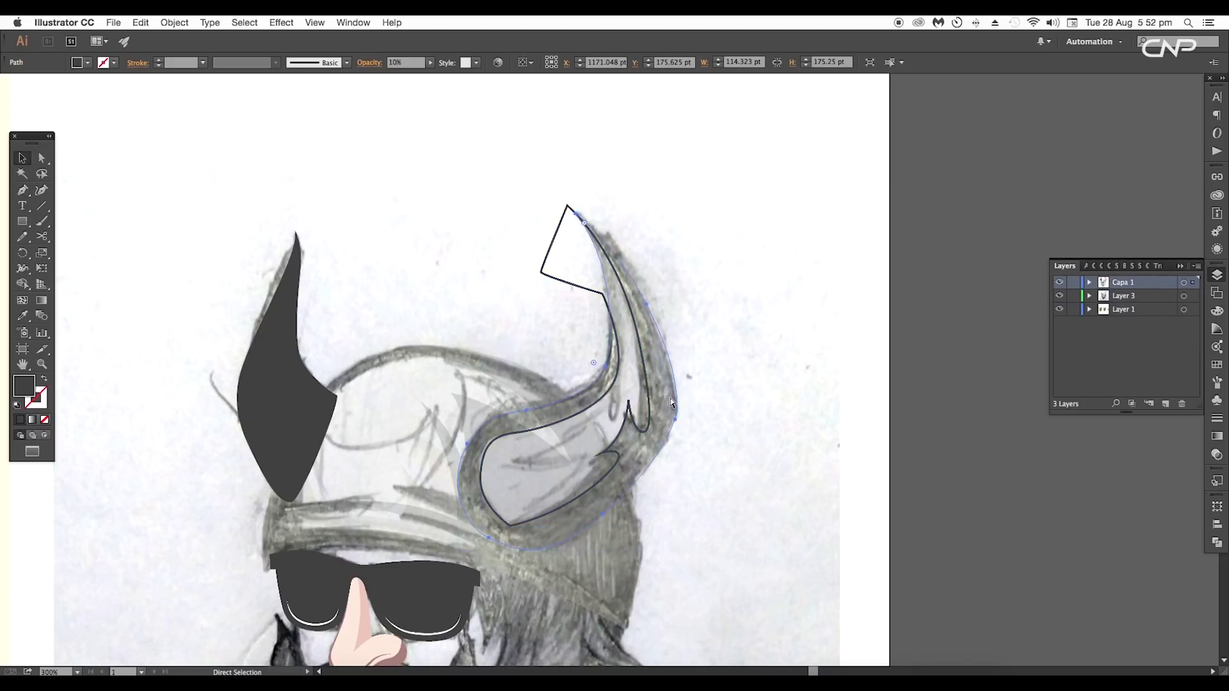
key("super+c")
key("super+f")
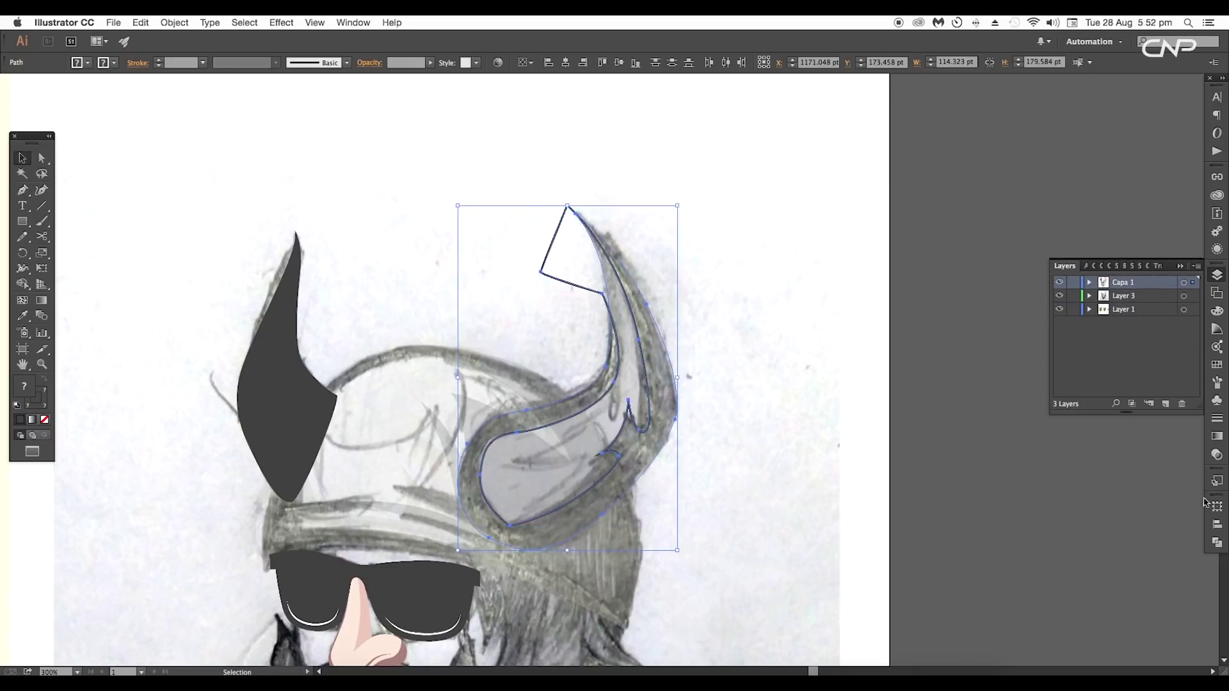
left_click(1217, 542)
left_click(1085, 527)
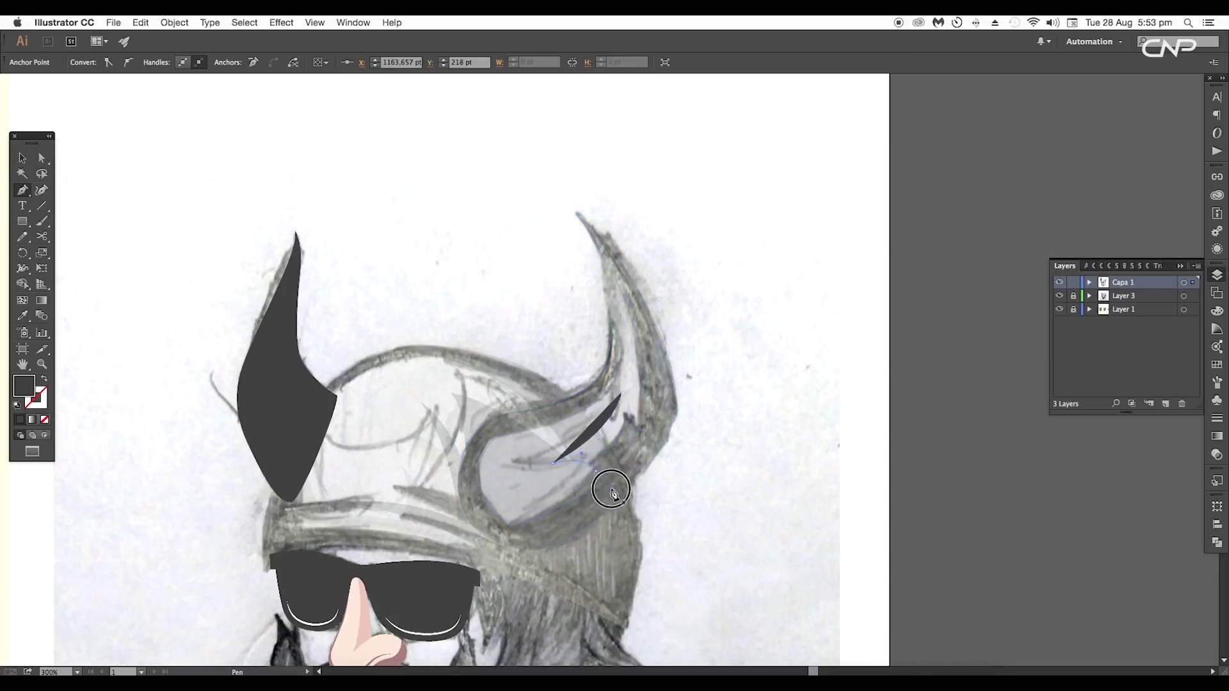
Draw a mid-tone shadow outline on the right horn with pointed spikes running up its outer curve.
left_click(672, 411)
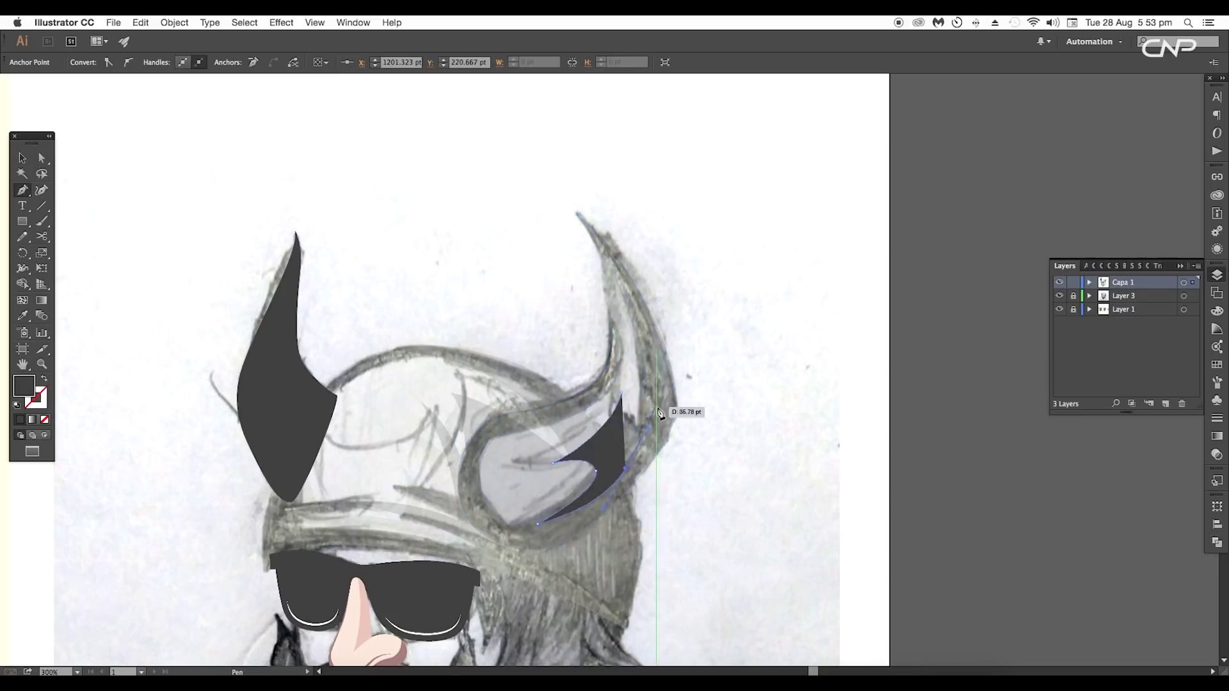
key("super+equal")
key("super+equal")
key("super+equal")
left_click_drag(636, 418, 631, 337)
left_click(625, 298)
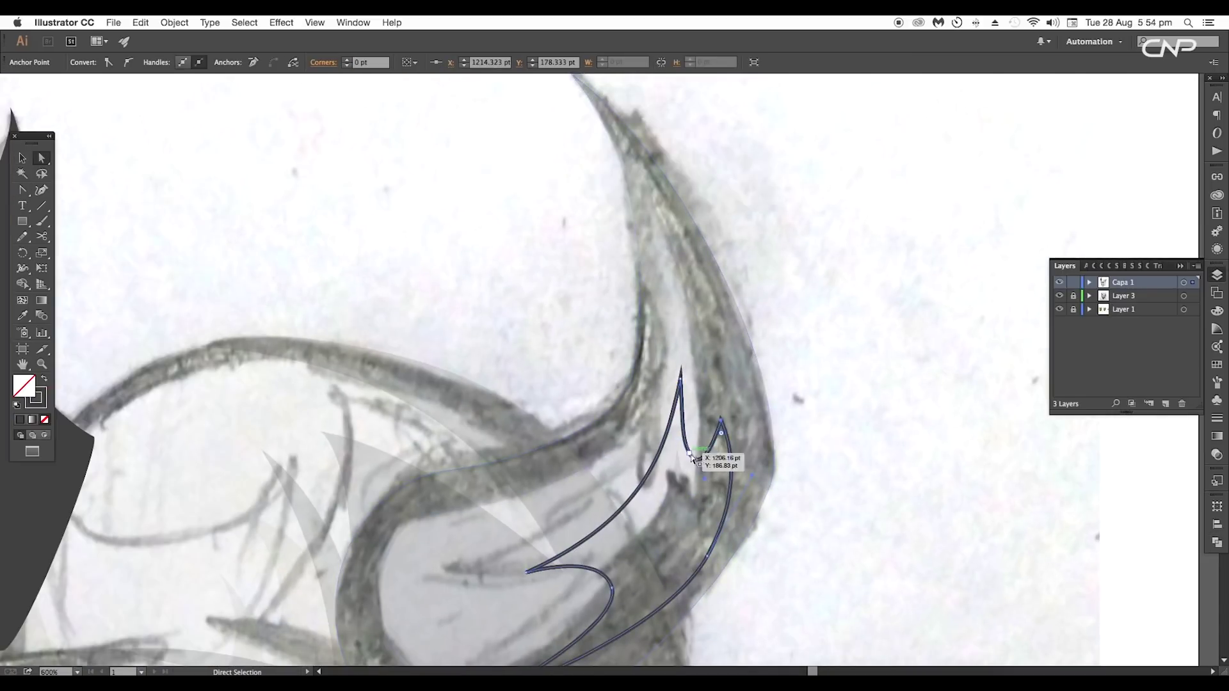
scroll(711, 432, "down", 4)
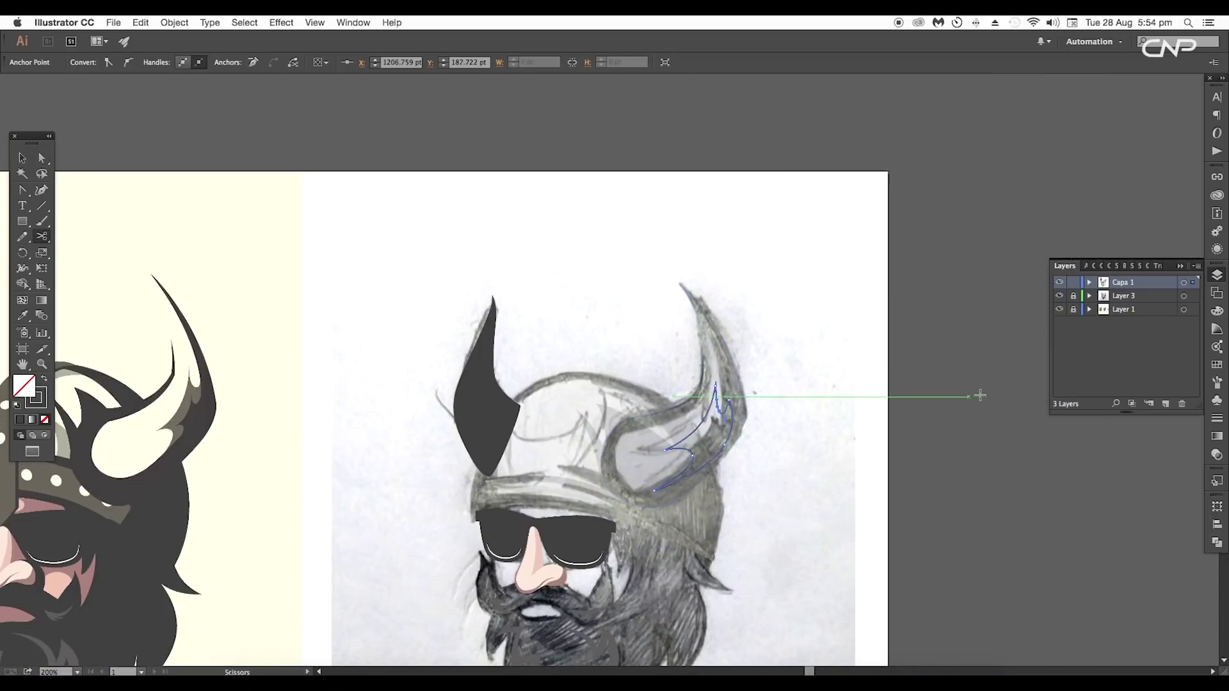
Lower the left horn's opacity and outline its light area with the Pen tool, giving the outer side pointed spikes.
scroll(980, 394, "left", 1)
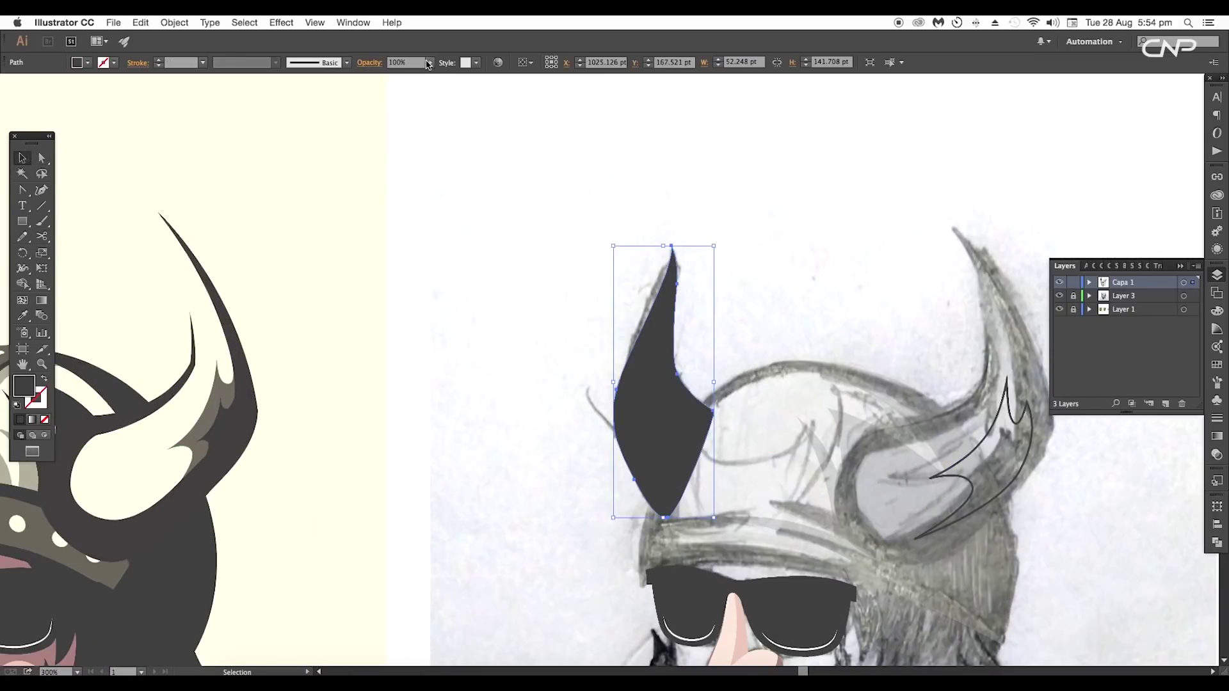
left_click_drag(384, 74, 383, 74)
left_click_drag(595, 277, 527, 292)
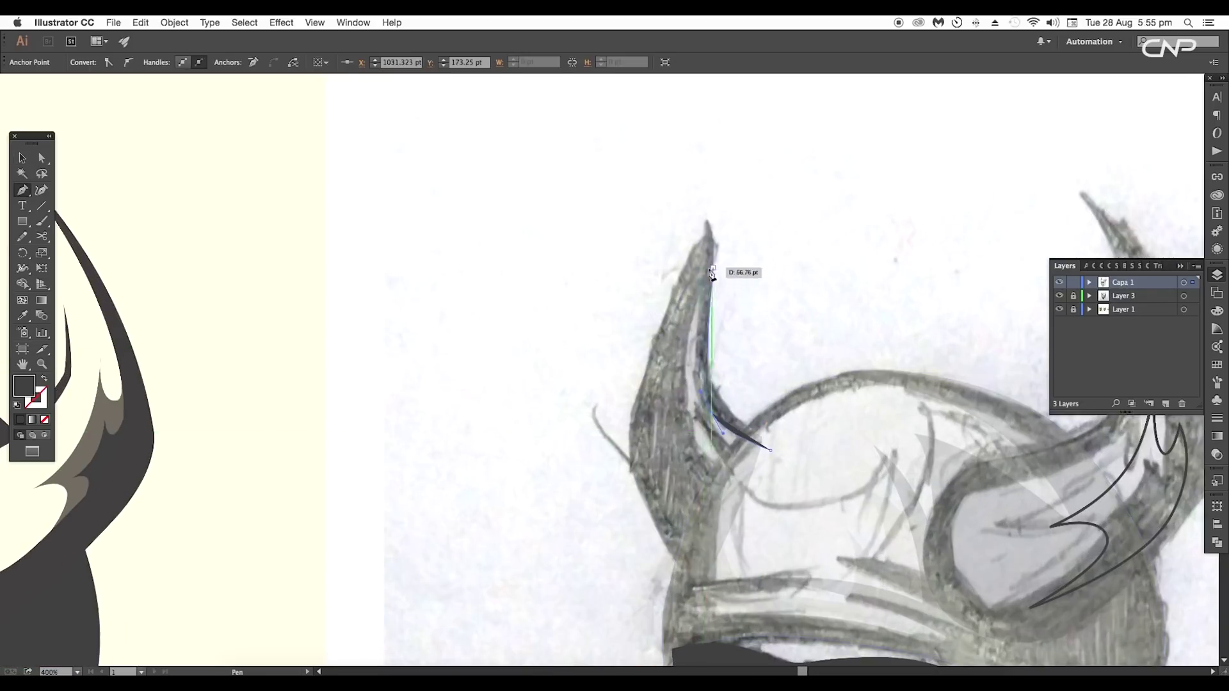
scroll(927, 535, "up", 5)
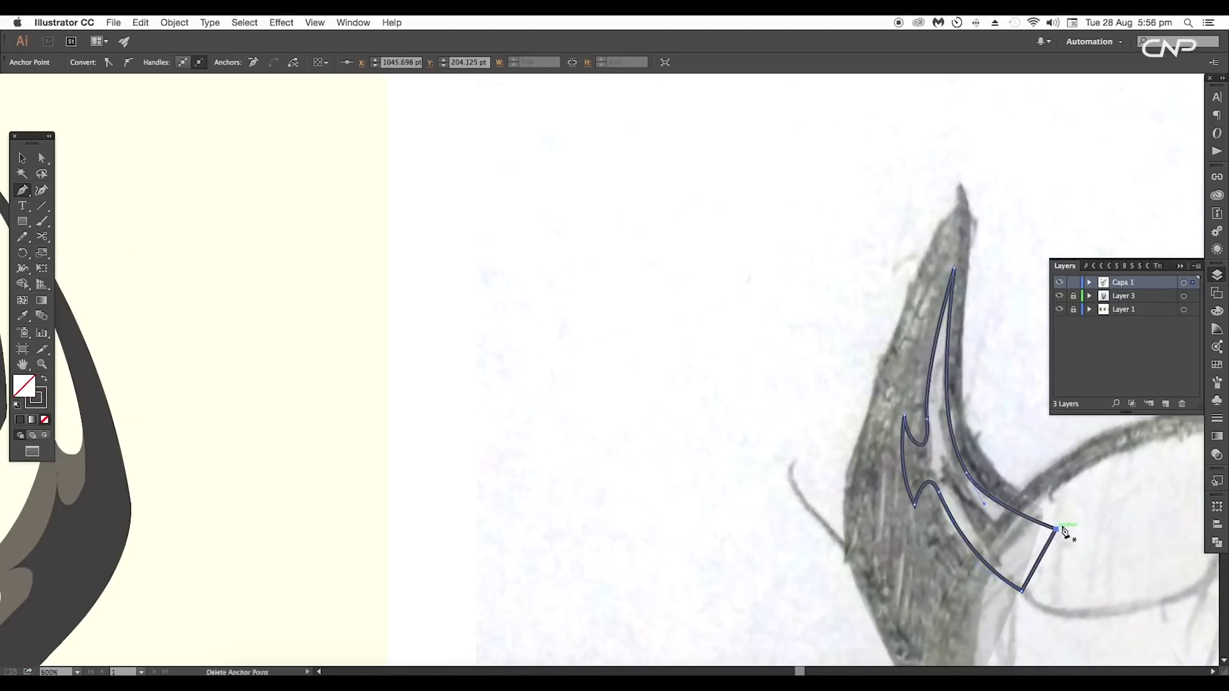
left_click_drag(1062, 529, 836, 522)
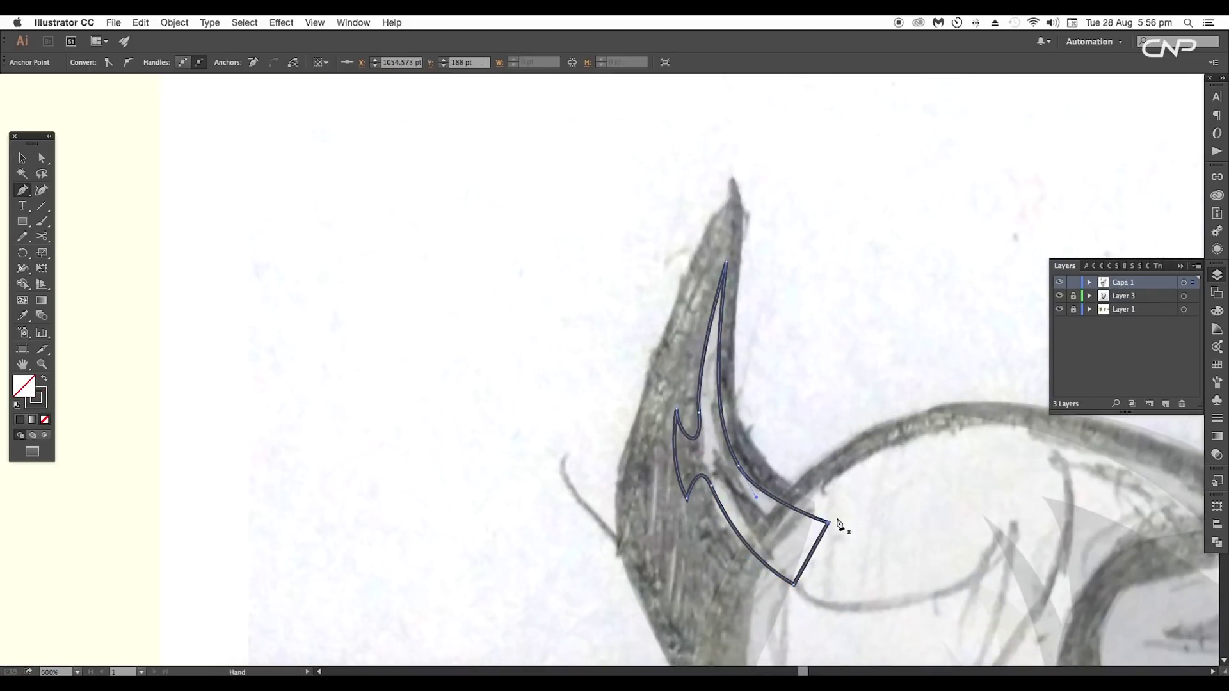
Subtract the closed light-area outline from the left horn with Pathfinder.
key("v")
left_click(771, 490)
left_click(699, 409, "shift")
left_click(1217, 542)
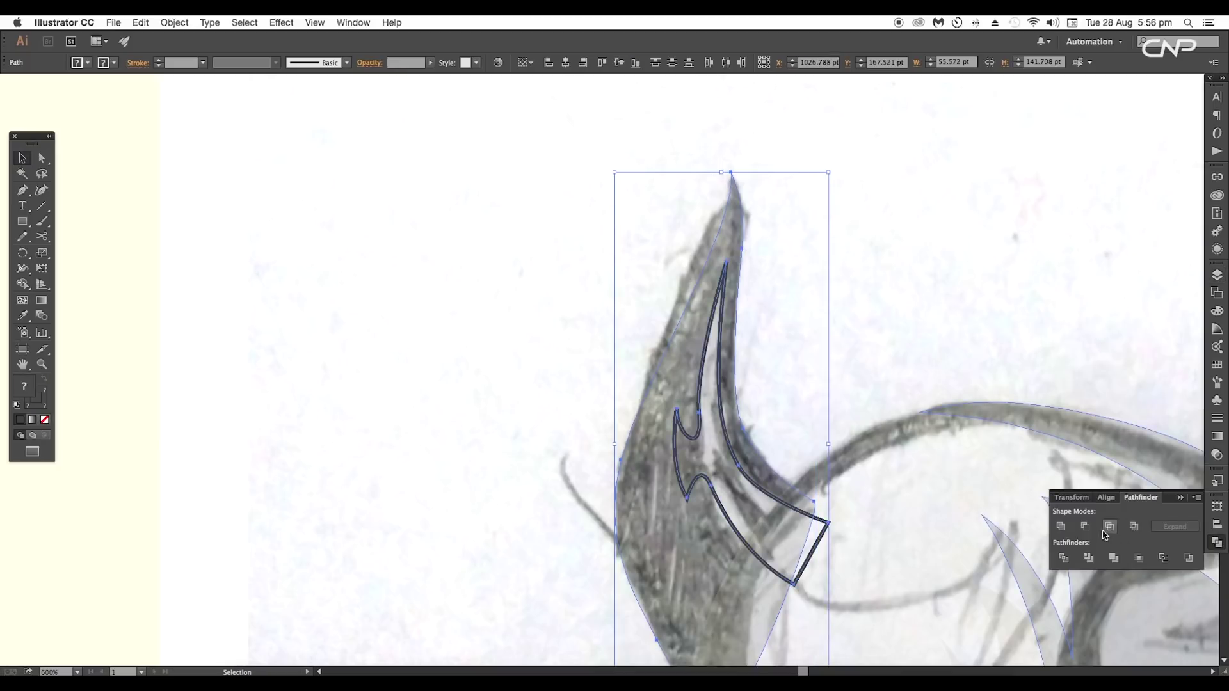
left_click(1085, 526)
left_click(850, 369)
Select all the head's shapes and restore their opacity to 100%.
scroll(850, 368, "down", 1)
key("super+minus")
key("super+minus")
key("super+minus")
left_click_drag(982, 507, 442, 228)
left_click(433, 76)
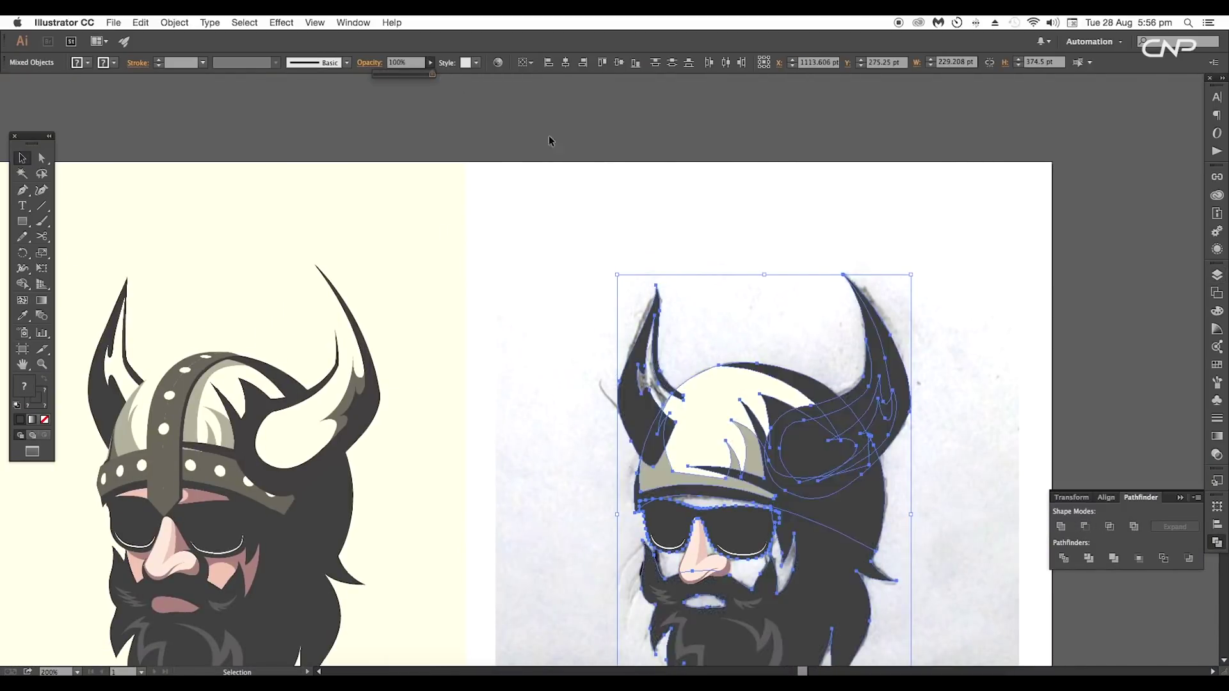
left_click(807, 184)
left_click_drag(709, 189, 704, 106)
Fill the right horn's light-area shape with the cream colour sampled from the helmet.
left_click(804, 344)
key("i")
left_click(744, 315)
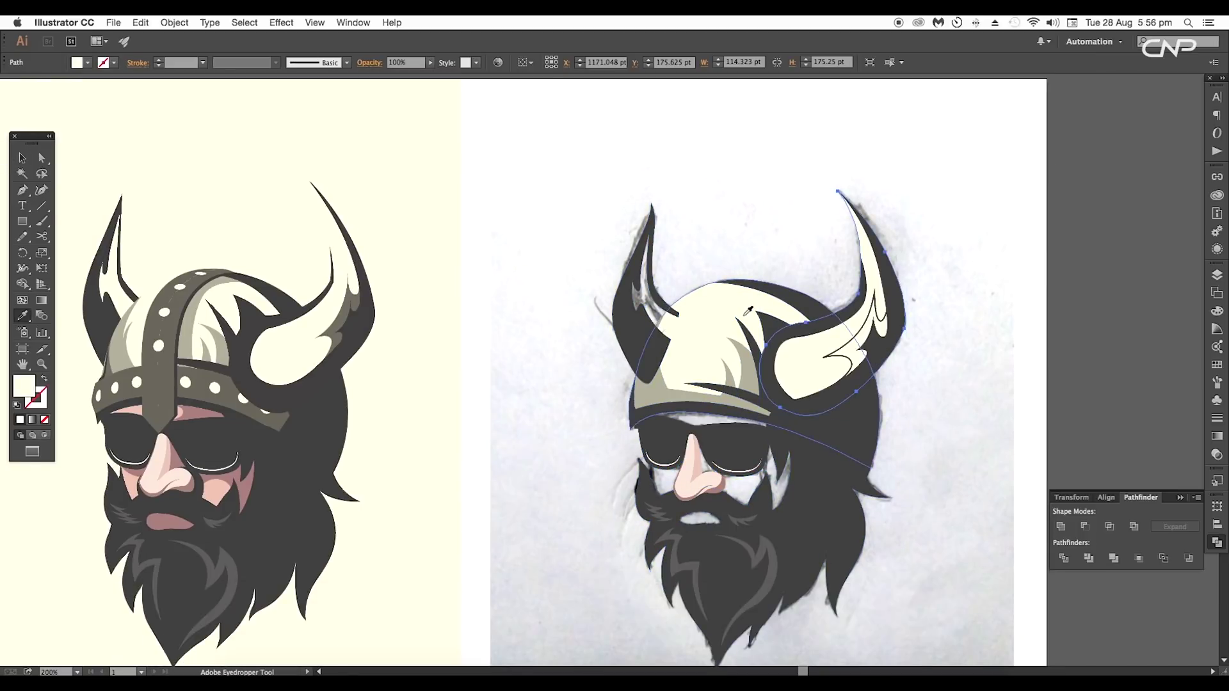
Draw a cream-filled shape with the Pen tool covering the cut-out area of the left horn.
key("p")
left_click(650, 174)
left_click(604, 279)
left_click(603, 382)
left_click(680, 420)
left_click(717, 349)
left_click(687, 335)
left_click_drag(649, 416, 670, 300)
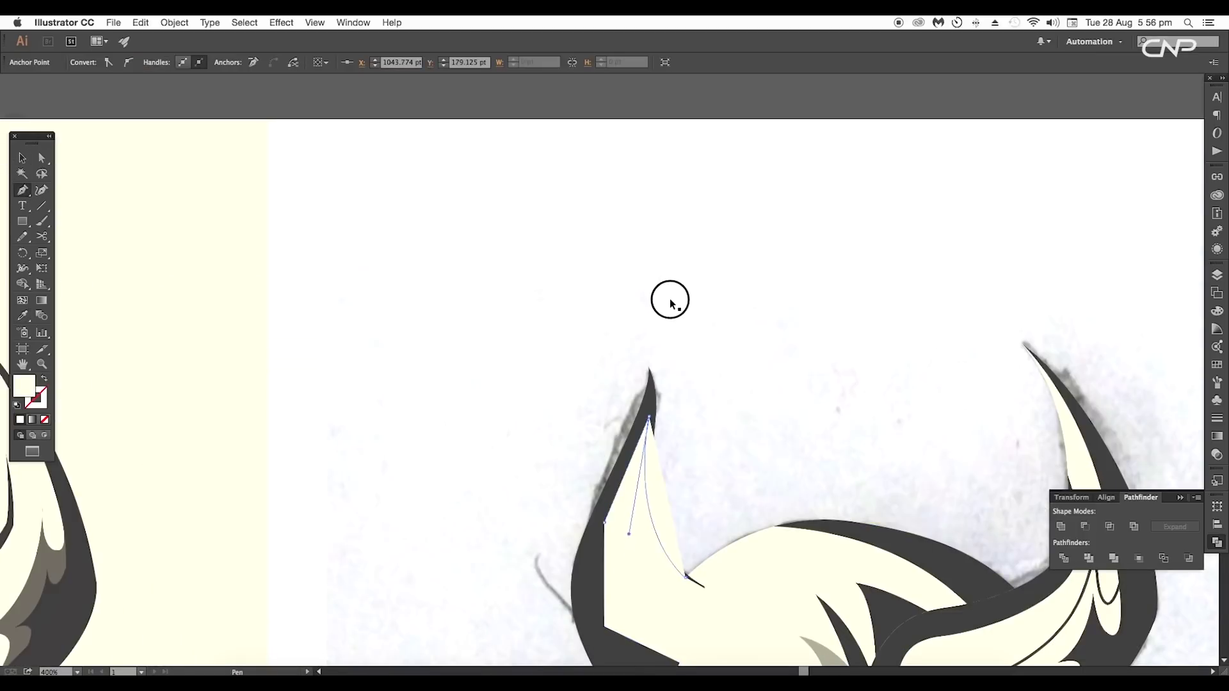
Send the cream shape behind the left horn so it shows only through the cut-out.
key("v")
scroll(670, 304, "down", 3)
right_click(645, 474)
mouse_move(704, 650)
left_click(788, 647)
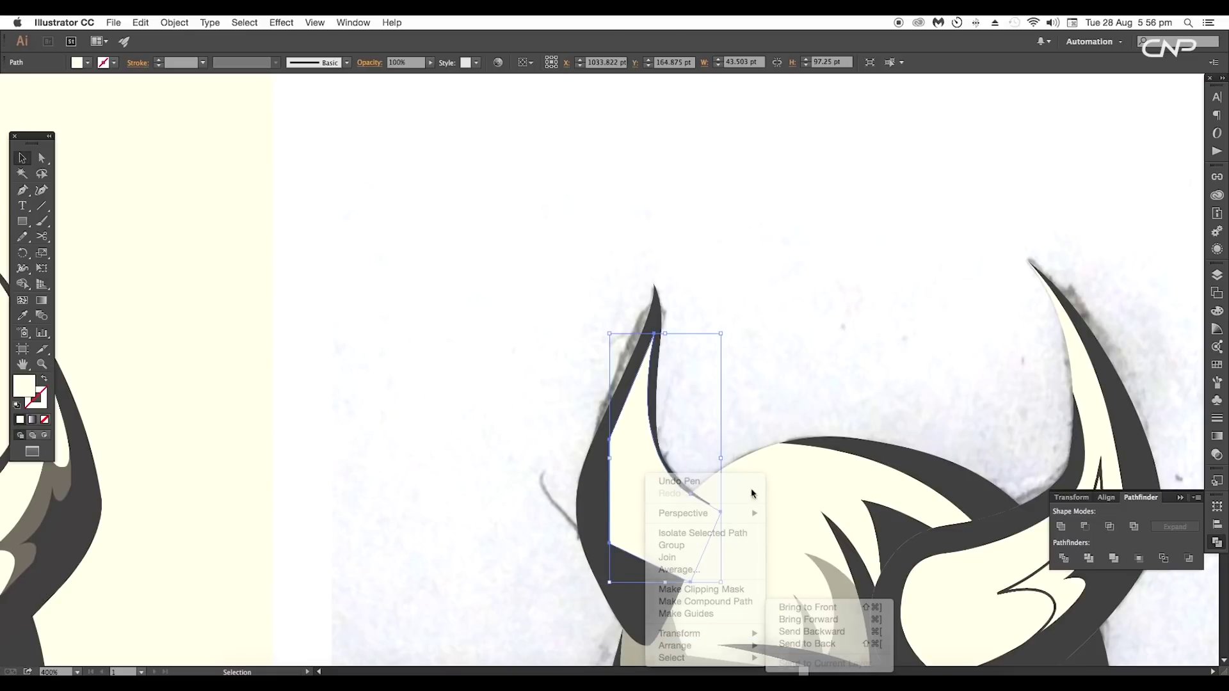
scroll(667, 444, "down", 3)
scroll(666, 444, "right", 5)
left_click(706, 261)
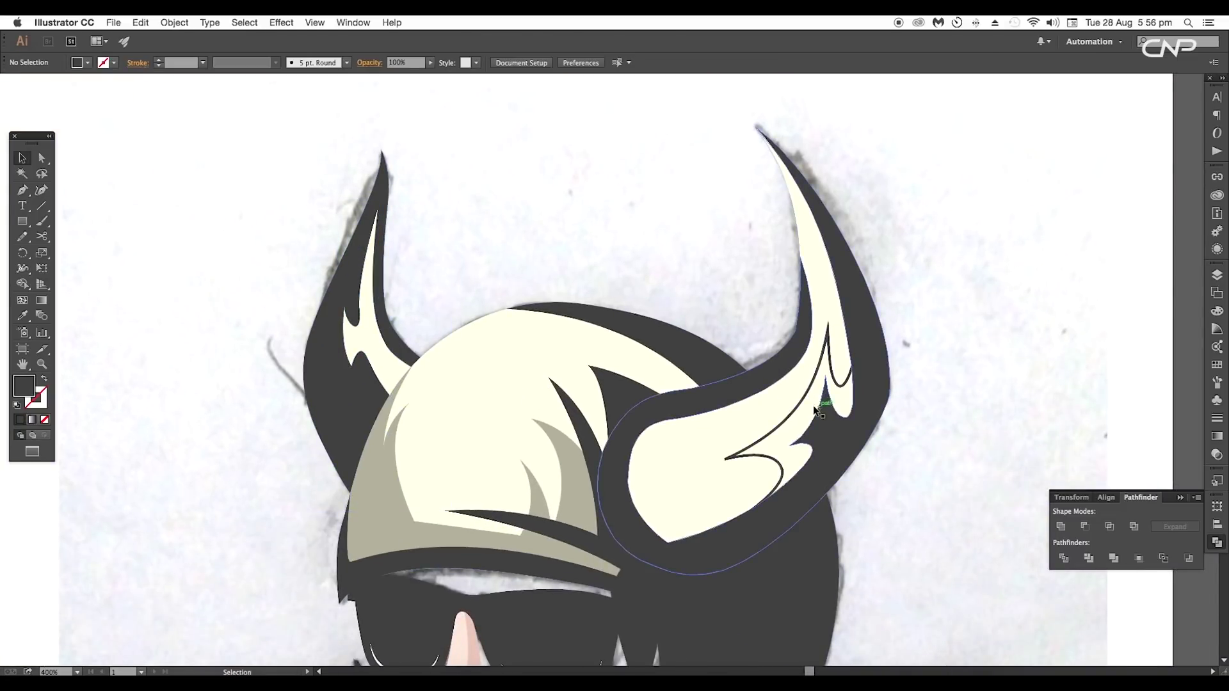
Look up the reference horn shadow's fill, #716d61, and recolour the right horn's mid-tone shadow to match it.
left_click(807, 402)
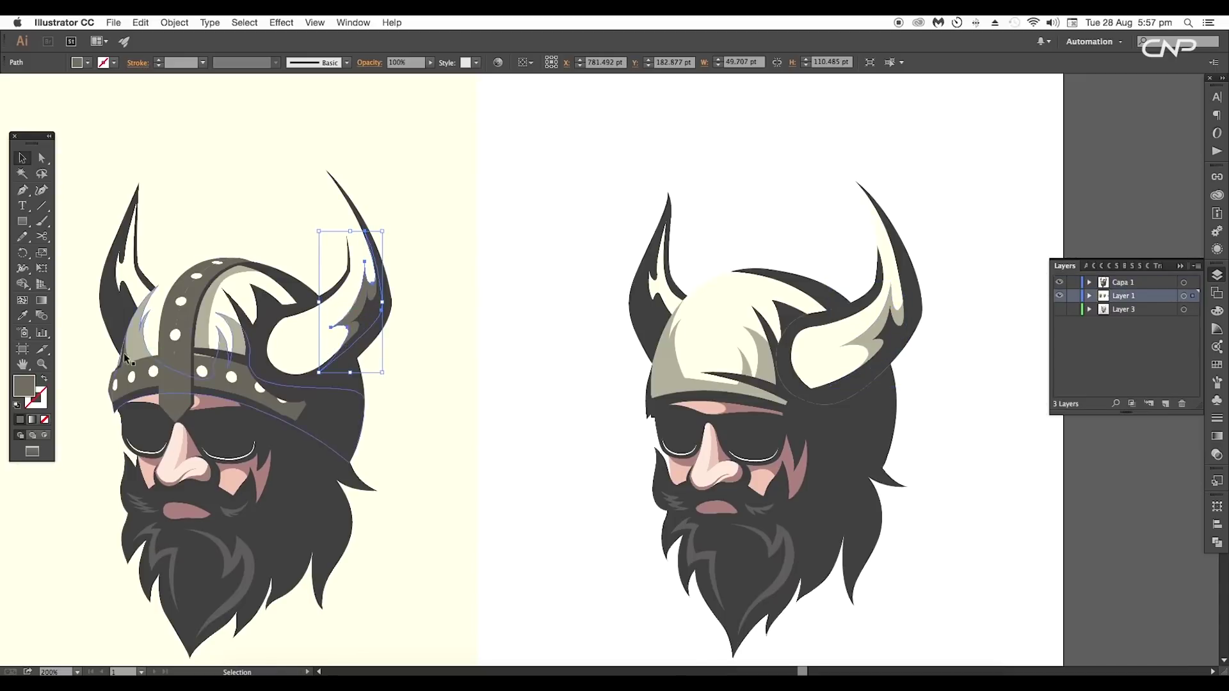
double_click(24, 384)
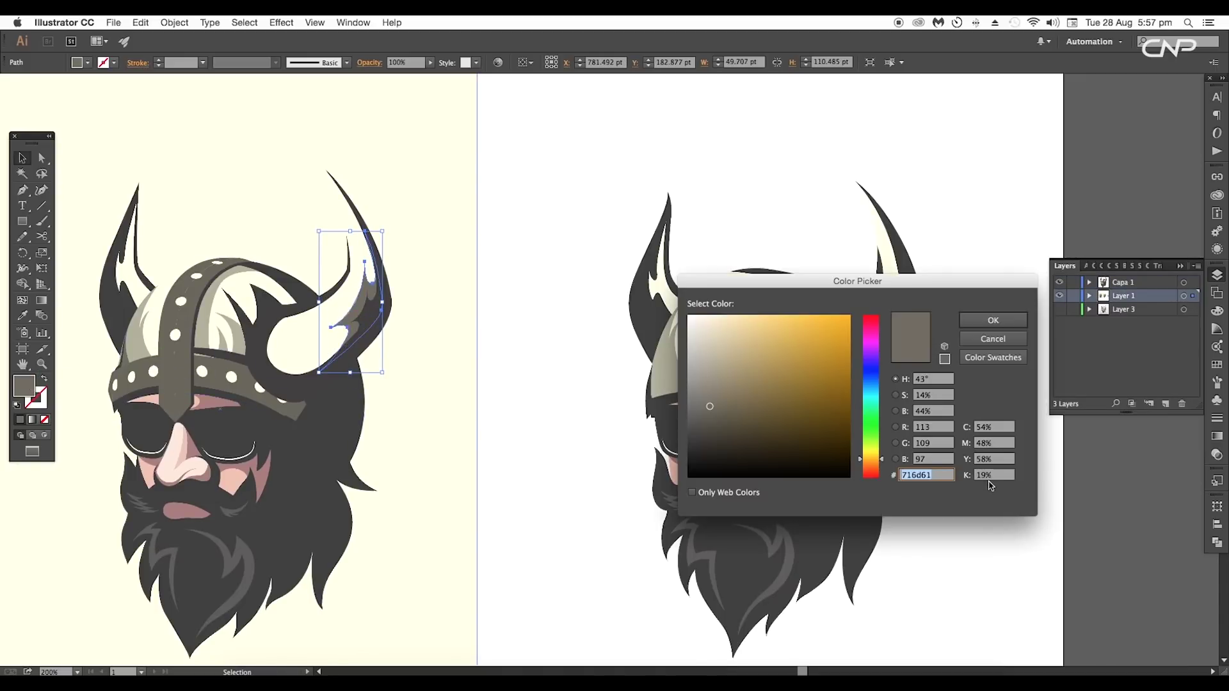
left_click(1003, 321)
left_click(899, 318)
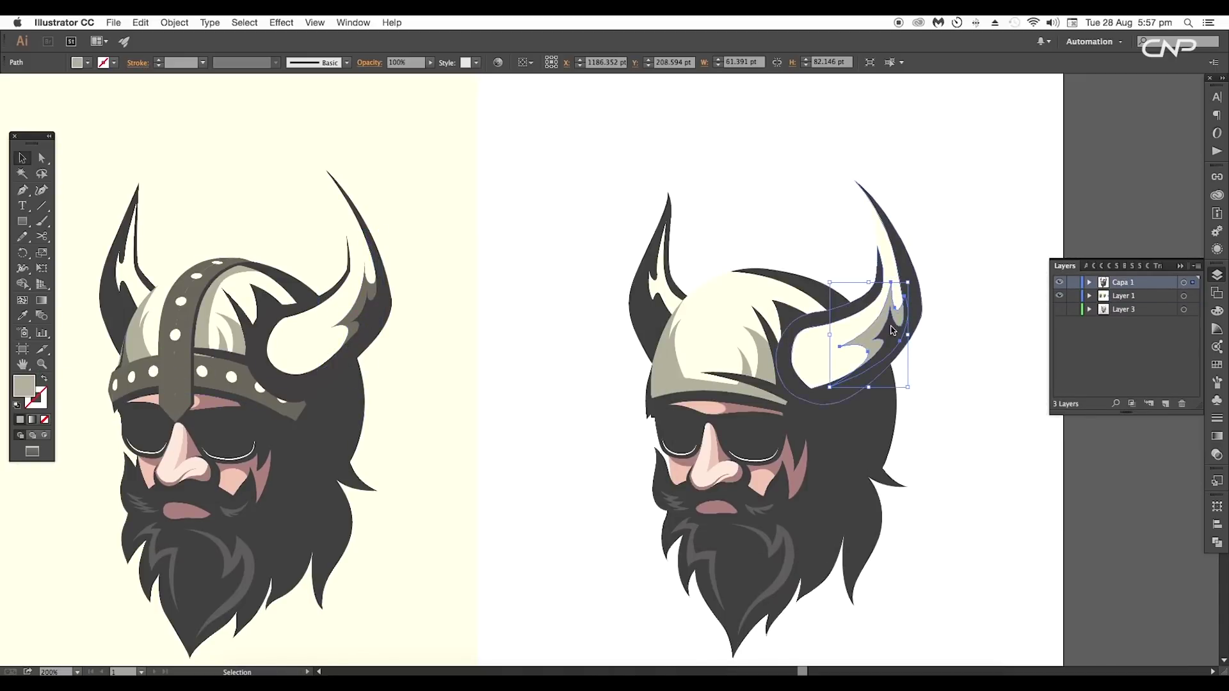
double_click(23, 384)
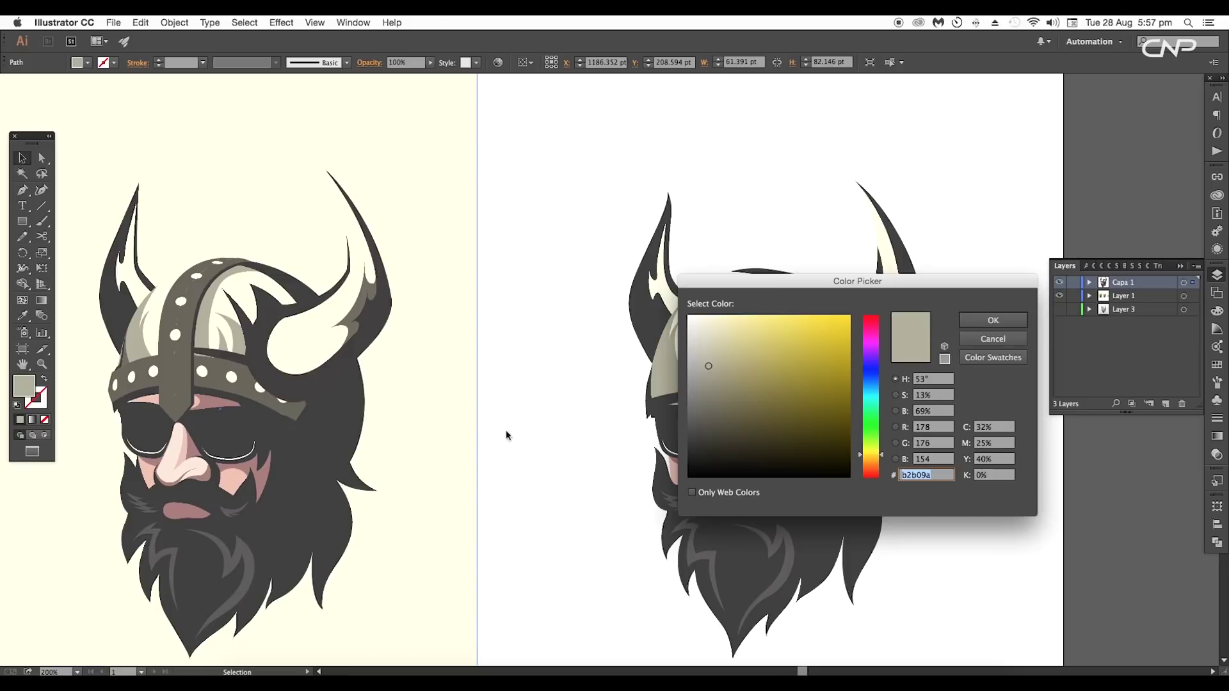
left_click(966, 319)
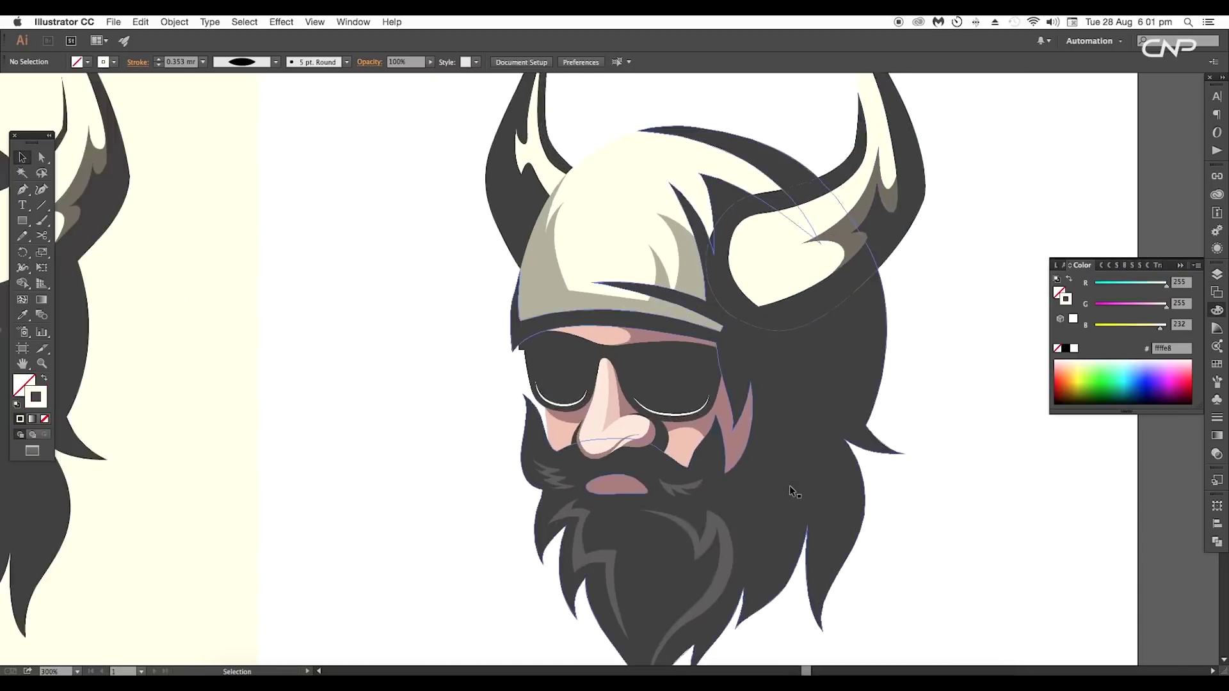
Examine the vertical strap and studded band on the finished reference helmet.
scroll(794, 460, "down", 5)
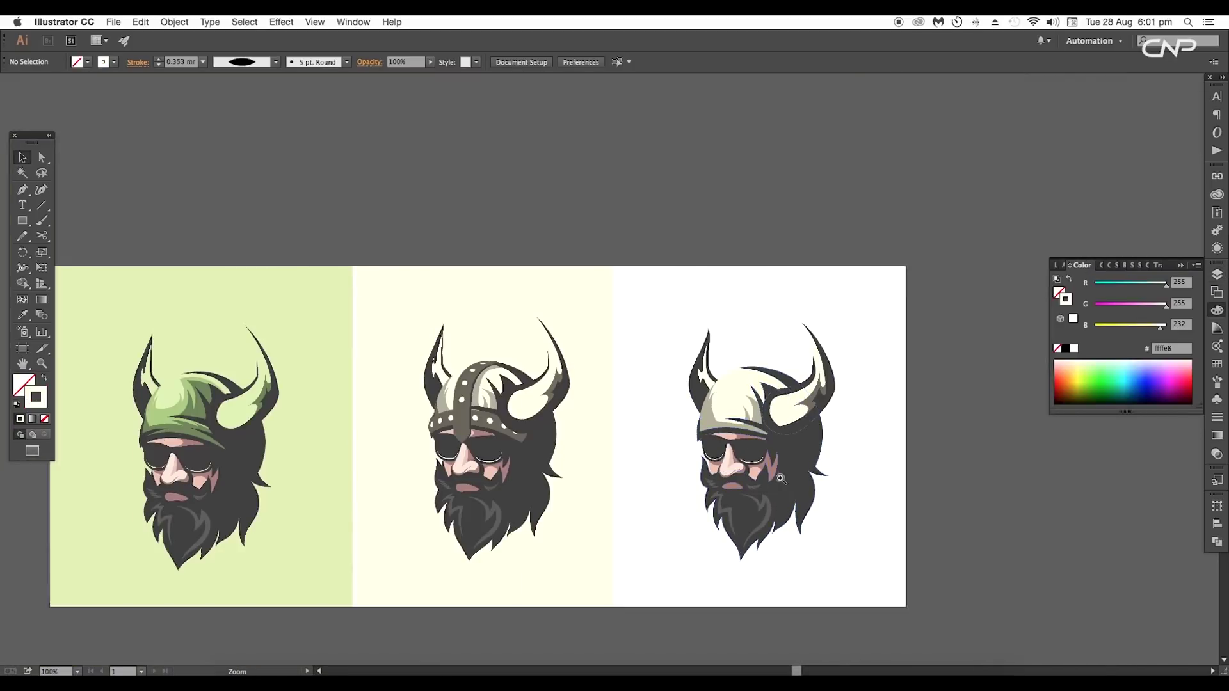
scroll(794, 405, "up", 1)
scroll(794, 405, "up", 2)
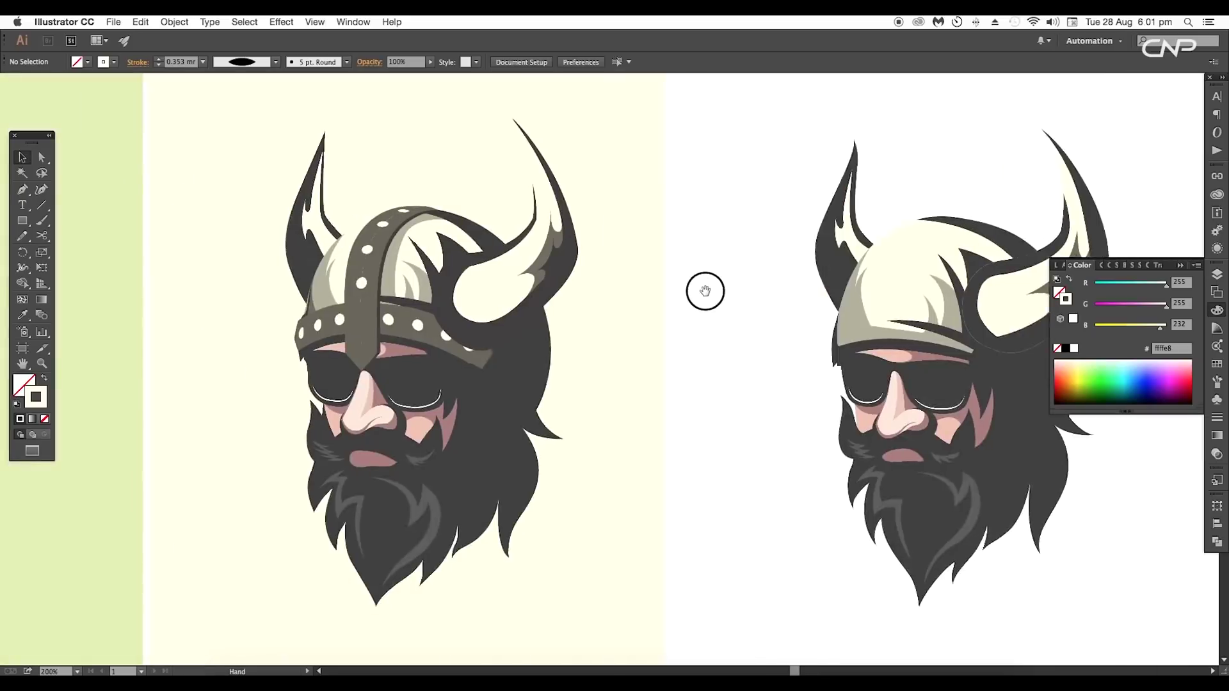
scroll(704, 288, "up", 2)
left_click(407, 284)
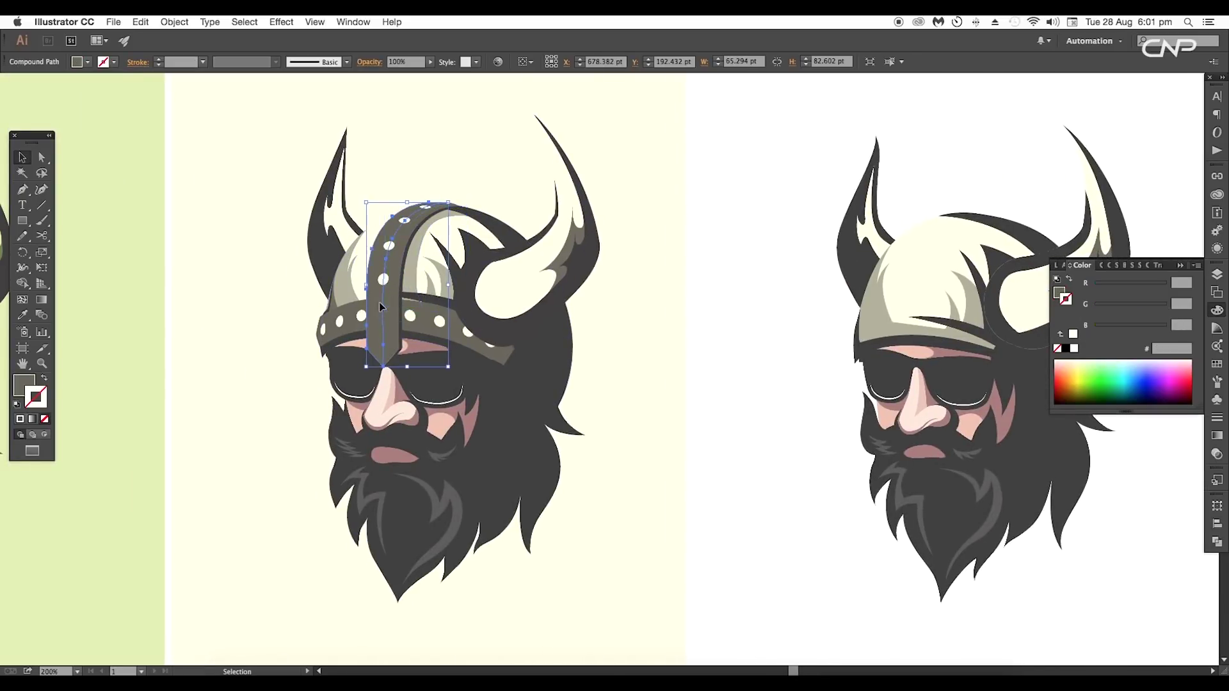
scroll(544, 351, "right", 3)
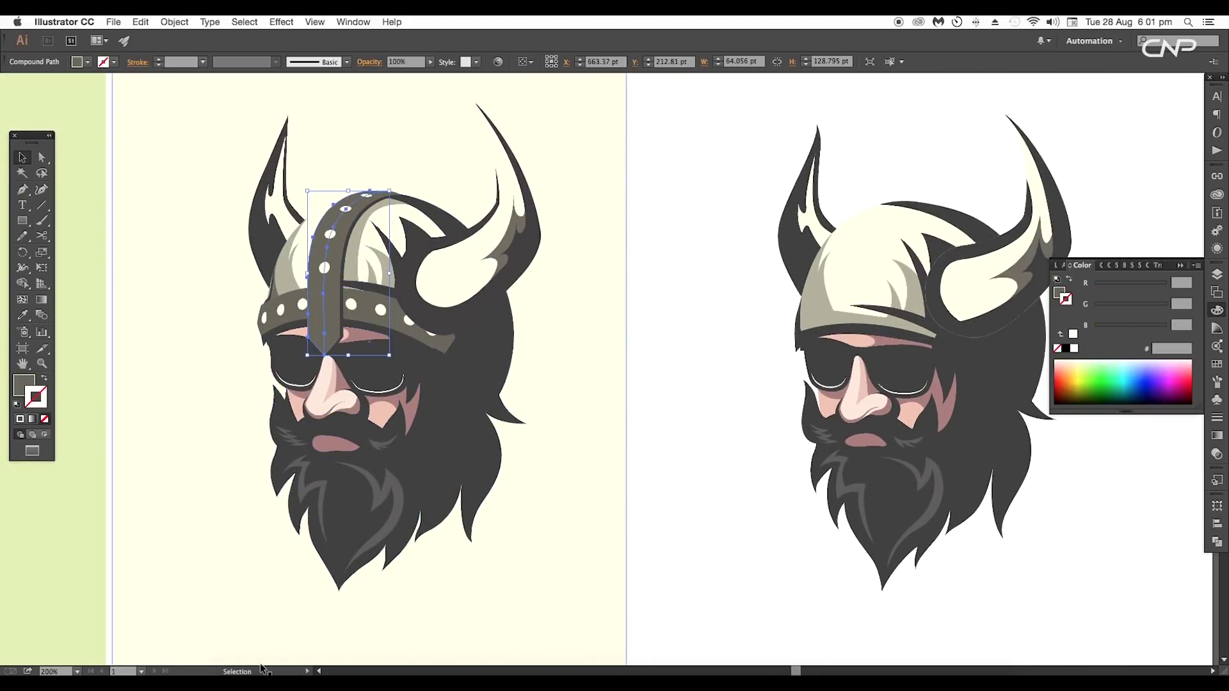
Open viking-soldier-avatar-by-Vexels.eps from the Titans folder in Adobe Illustrator CC 2015.
left_click(223, 669)
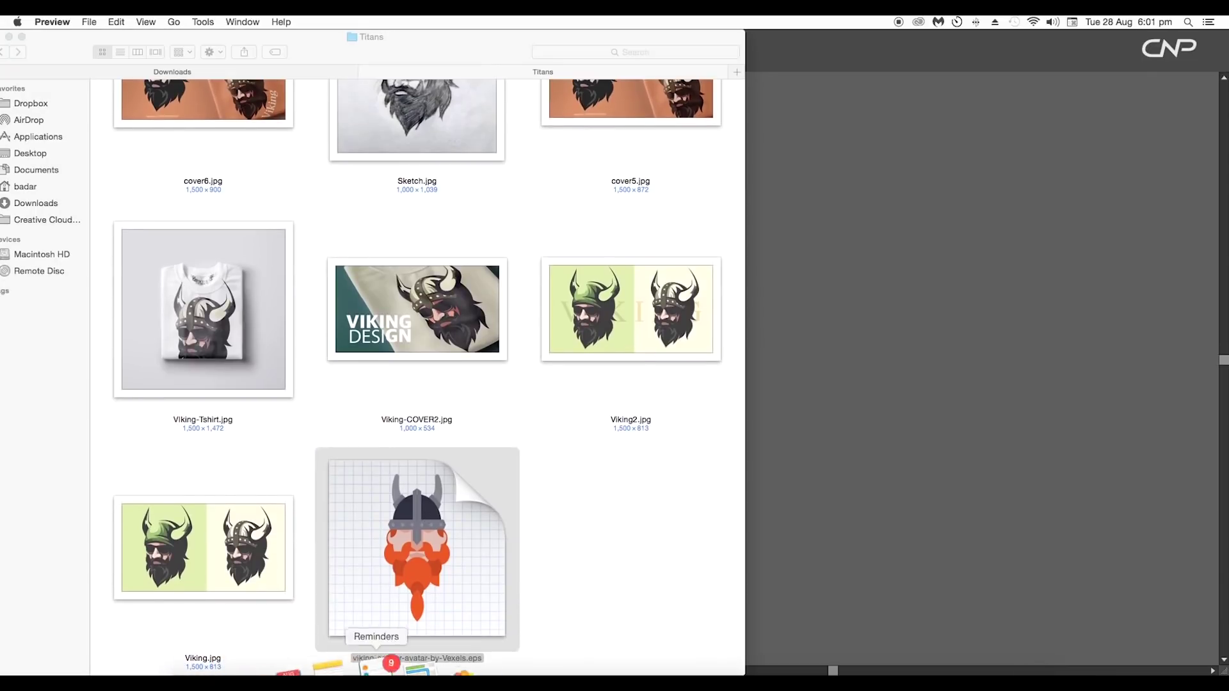
right_click(436, 634)
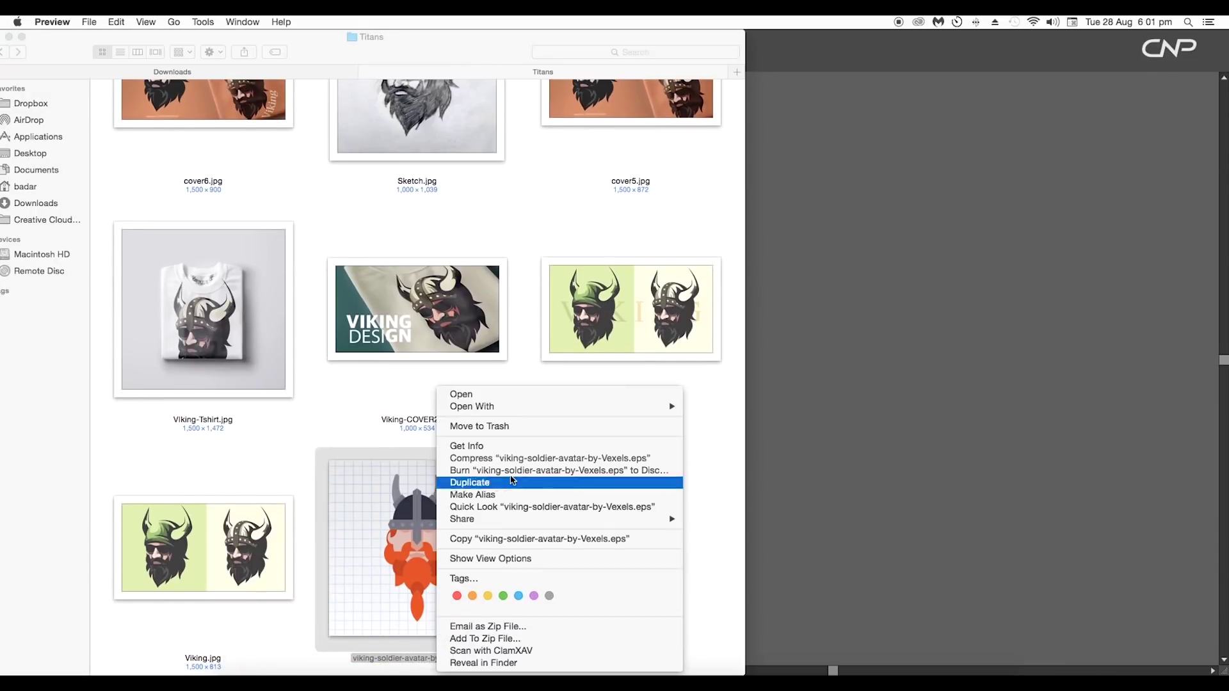
mouse_move(666, 406)
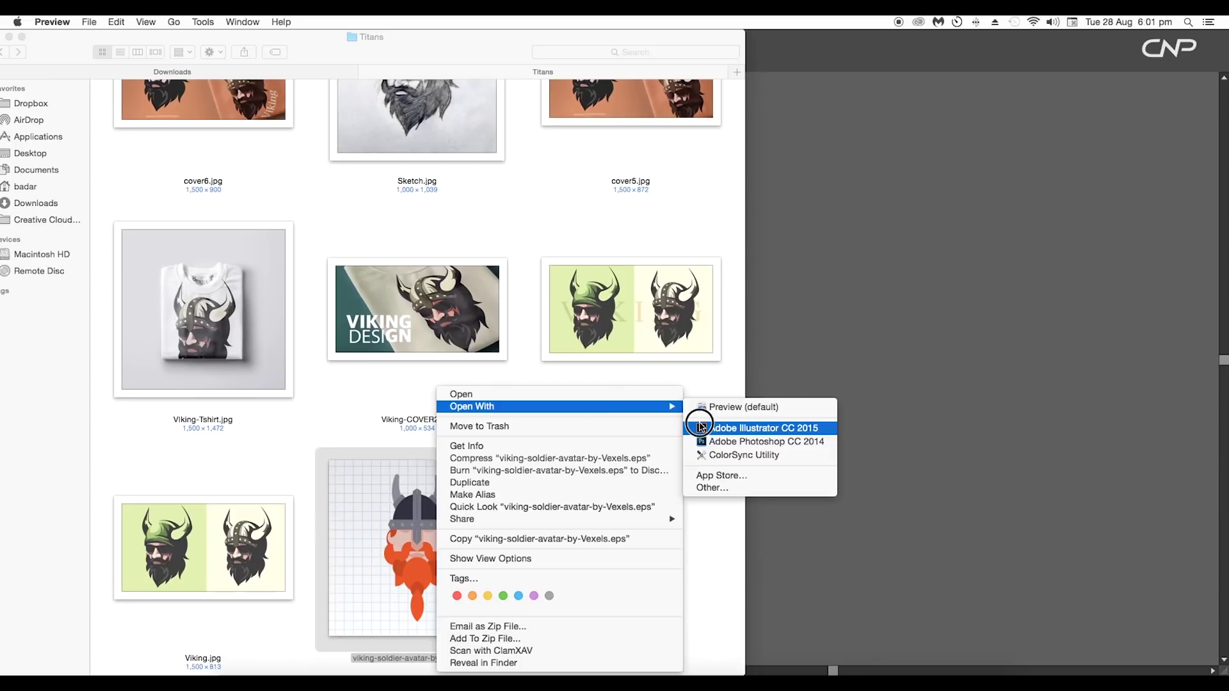
left_click(762, 427)
Ungroup the soldier avatar and bring its studded helmet band and vertical bar into rec.ai.
right_click(627, 293)
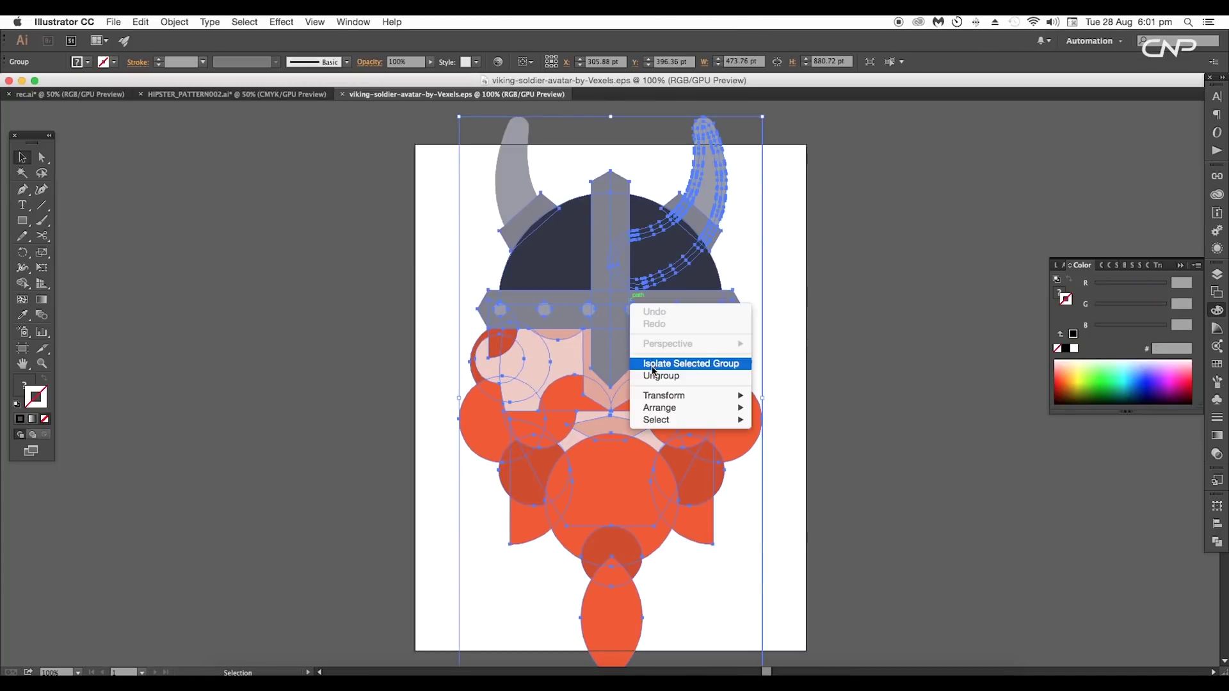
left_click(649, 376)
left_click(842, 366)
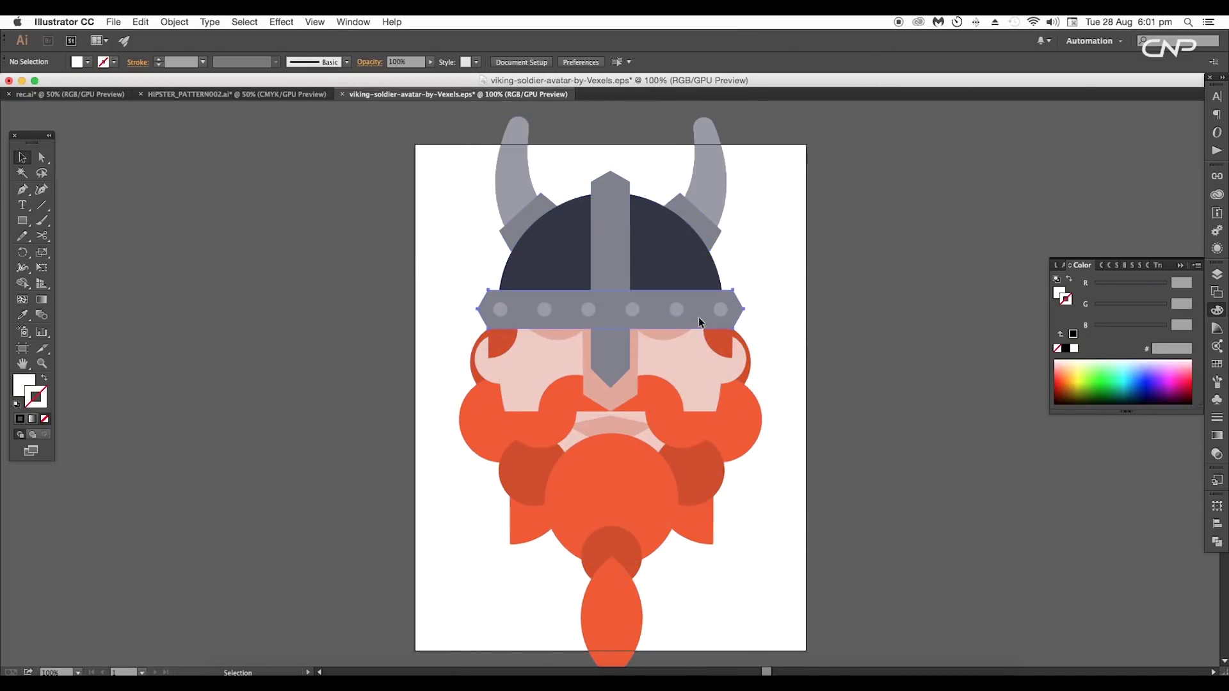
left_click(697, 317)
left_click(613, 357, "shift")
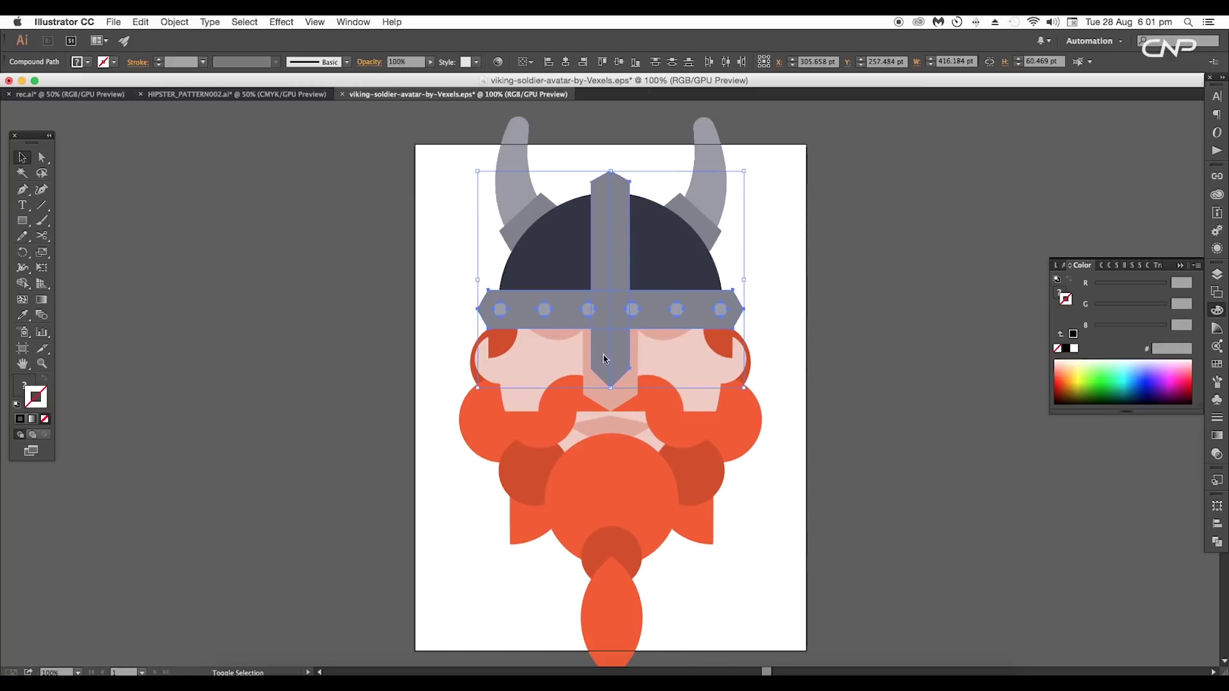
left_click_drag(615, 253, 460, 302)
Move the vertical bar away from the studded band, into the empty space beside the artboard.
left_click_drag(828, 323, 636, 278)
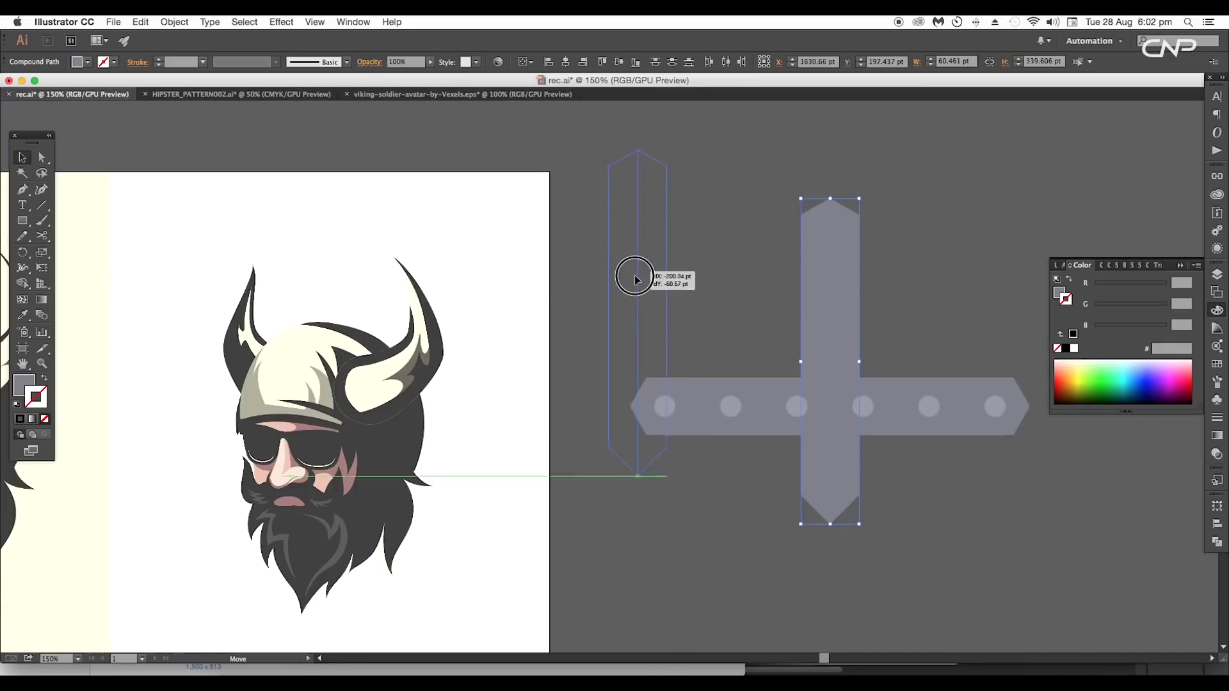
left_click(941, 462)
left_click_drag(636, 278, 639, 330)
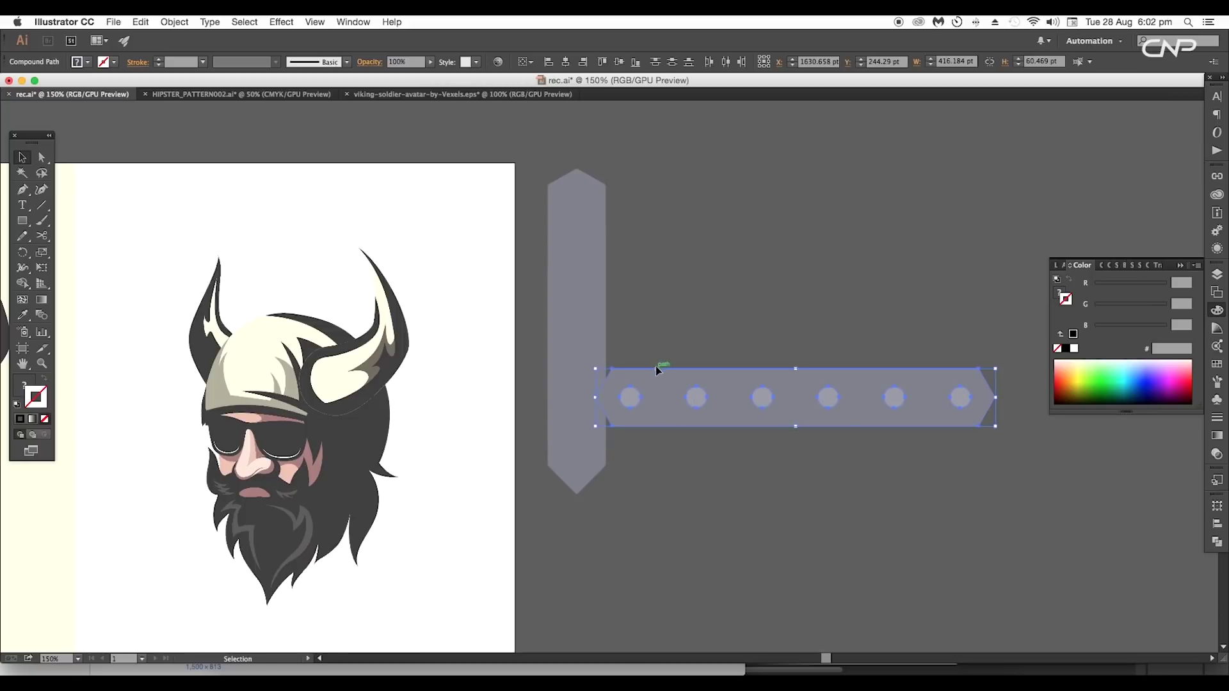
Place the studded band across the helmet's brow and scale it to about 158 by 23 pt.
left_click_drag(705, 391, 227, 320)
scroll(779, 425, "down", 2)
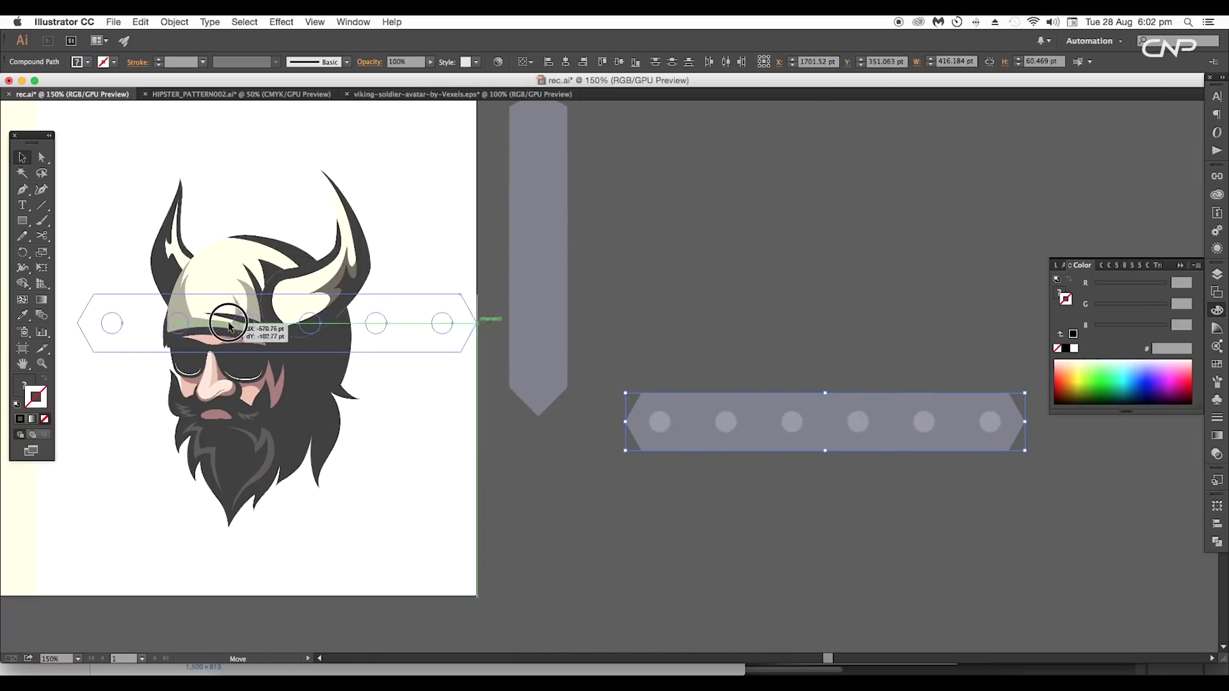
left_click_drag(228, 320, 204, 318)
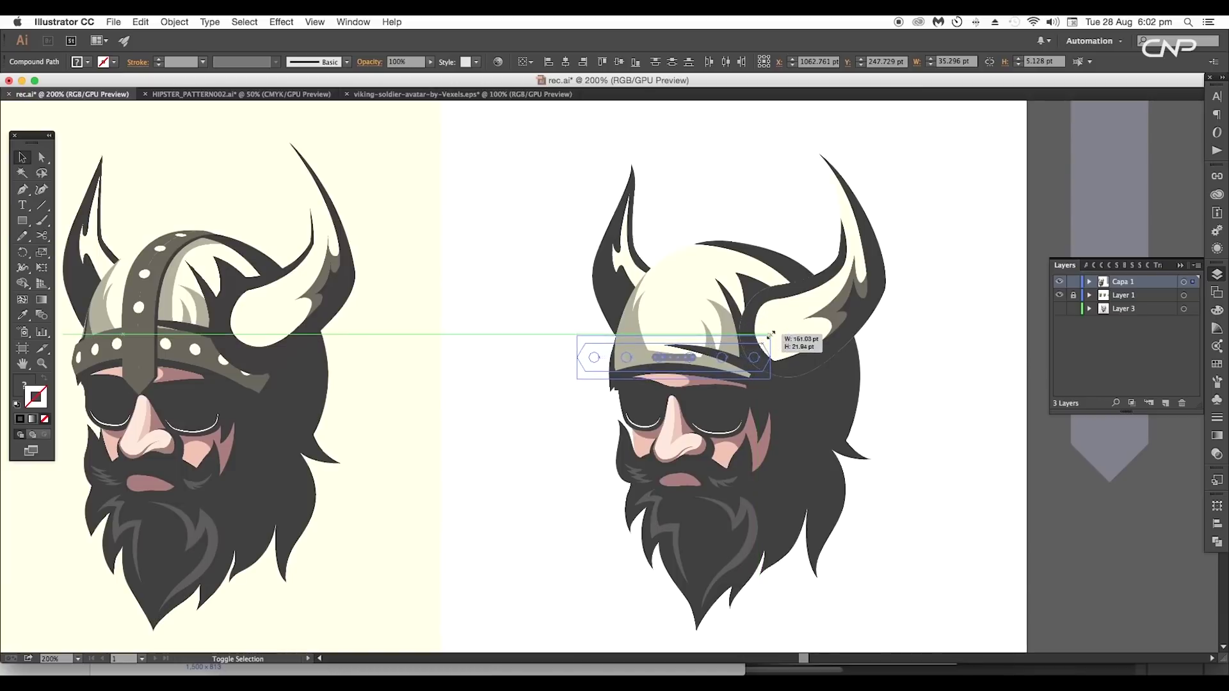
left_click_drag(777, 346, 716, 364)
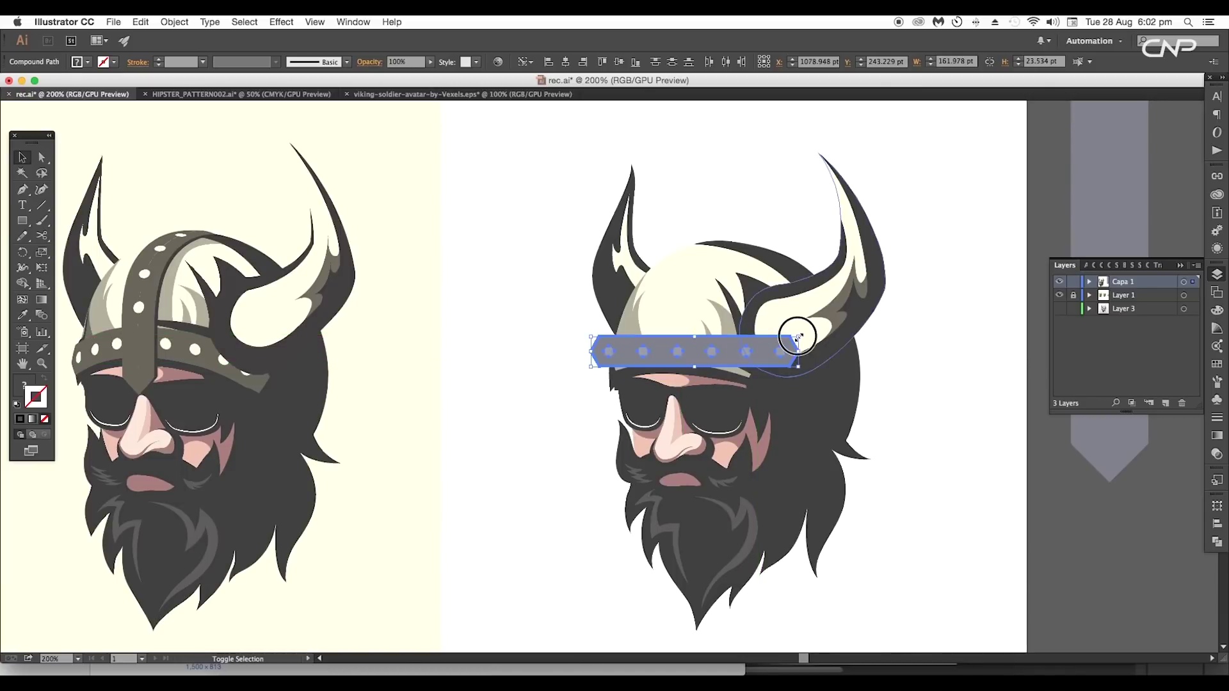
left_click_drag(799, 336, 722, 351)
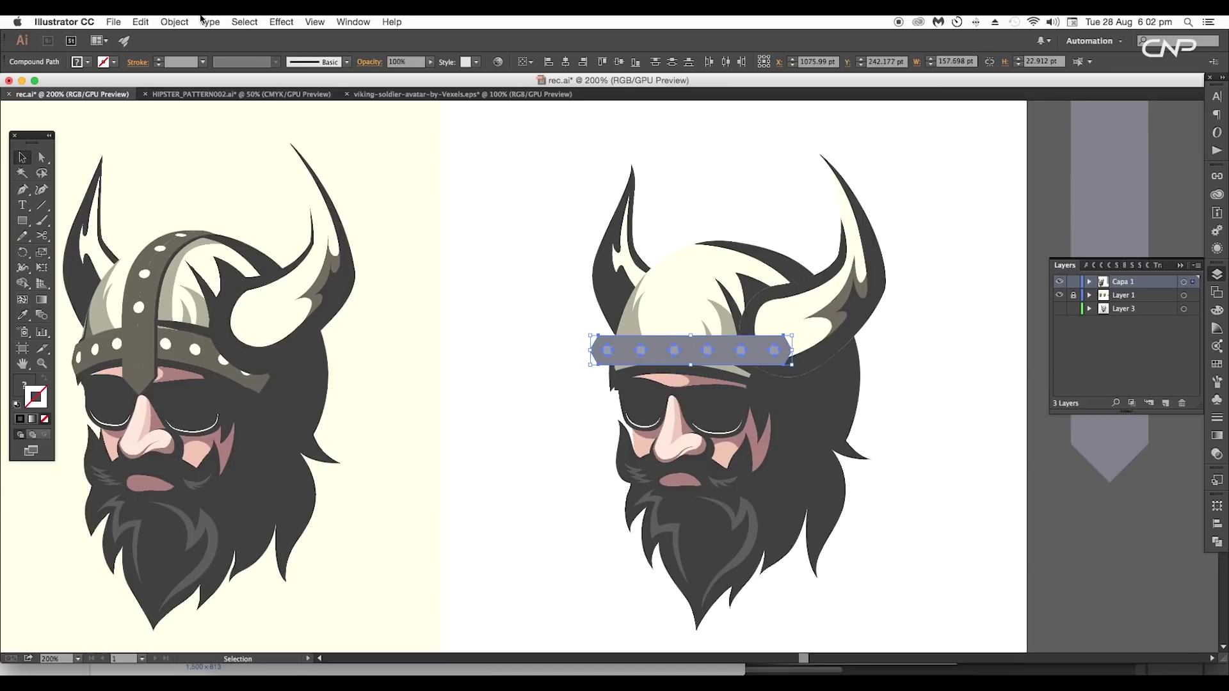
Apply an envelope mesh with 1 row and 2 columns to the studded band.
left_click(174, 22)
mouse_move(236, 313)
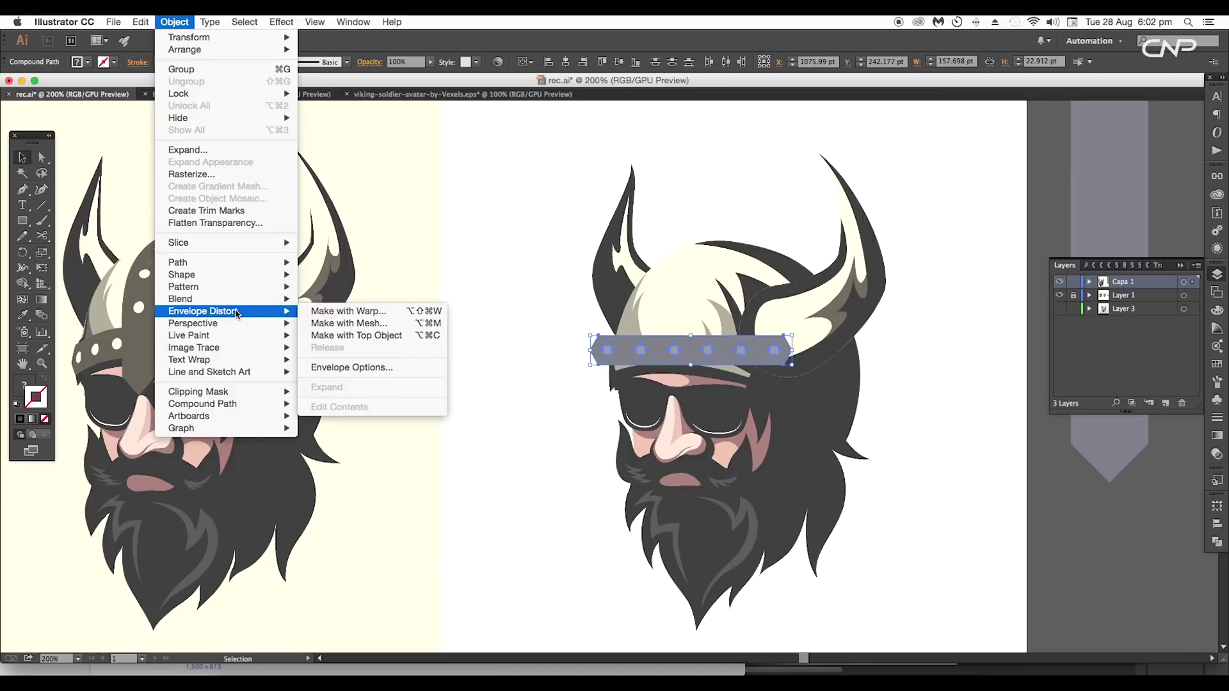
left_click(326, 323)
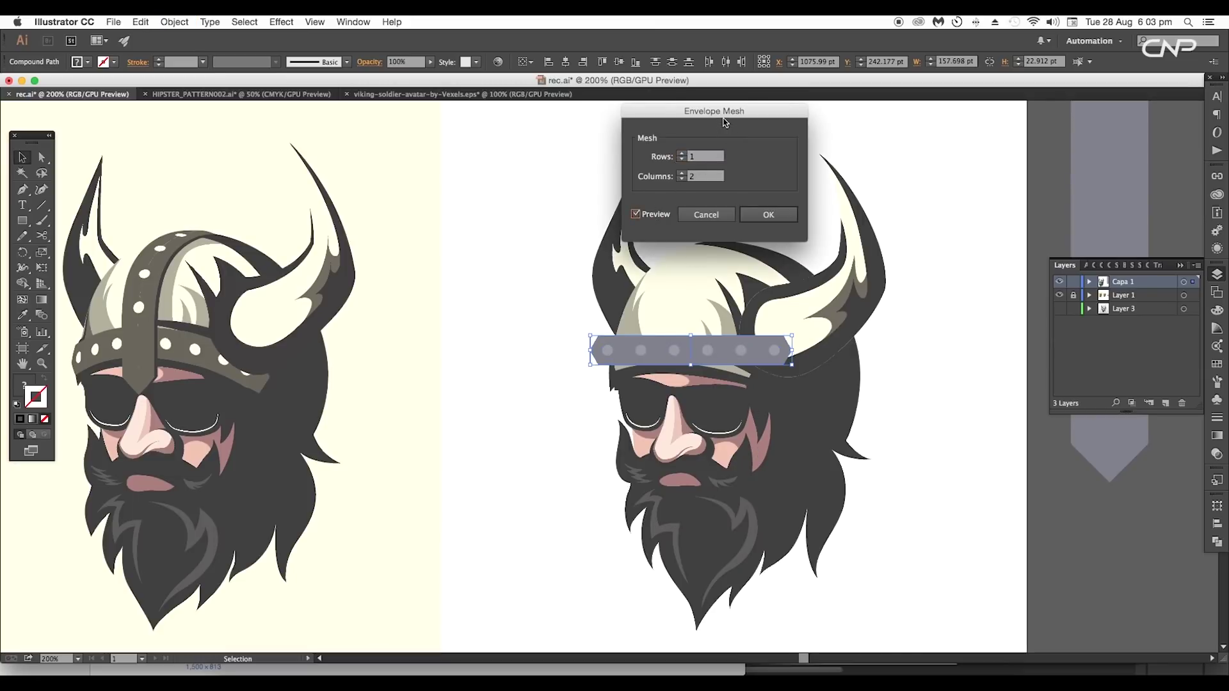
left_click_drag(725, 122, 978, 131)
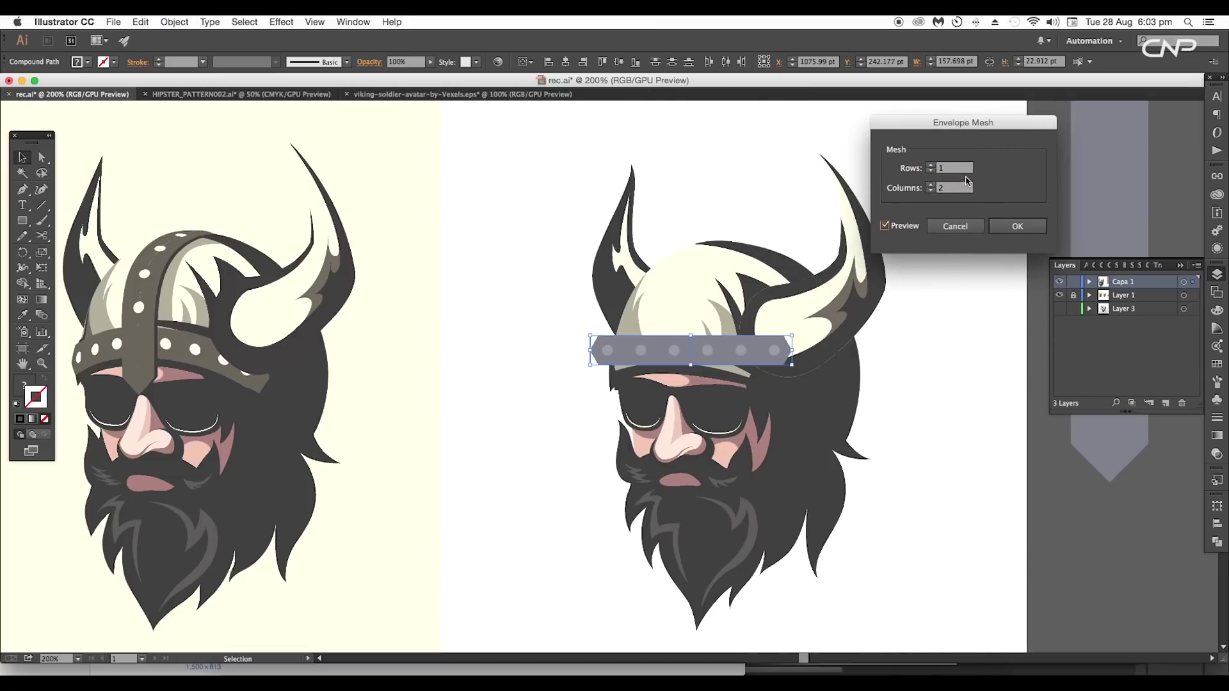
left_click(1025, 228)
Move the envelope mesh's left-end and centre points and handles so the studded band starts following the helmet's brow.
key("a")
scroll(640, 367, "up", 3)
left_click_drag(472, 253, 515, 383)
left_click_drag(490, 360, 525, 387)
left_click_drag(626, 299, 614, 265)
left_click_drag(626, 388, 612, 353)
left_click_drag(525, 388, 526, 408)
left_click_drag(525, 298, 537, 321)
Adjust the mesh points and handles at the studded band's left end so it wraps around the helmet's front edge.
scroll(557, 339, "down", 2)
scroll(611, 315, "up", 1)
left_click_drag(579, 382, 536, 381)
scroll(474, 340, "up", 2)
left_click_drag(436, 286, 376, 310)
left_click_drag(313, 489, 321, 492)
left_click_drag(318, 345, 325, 354)
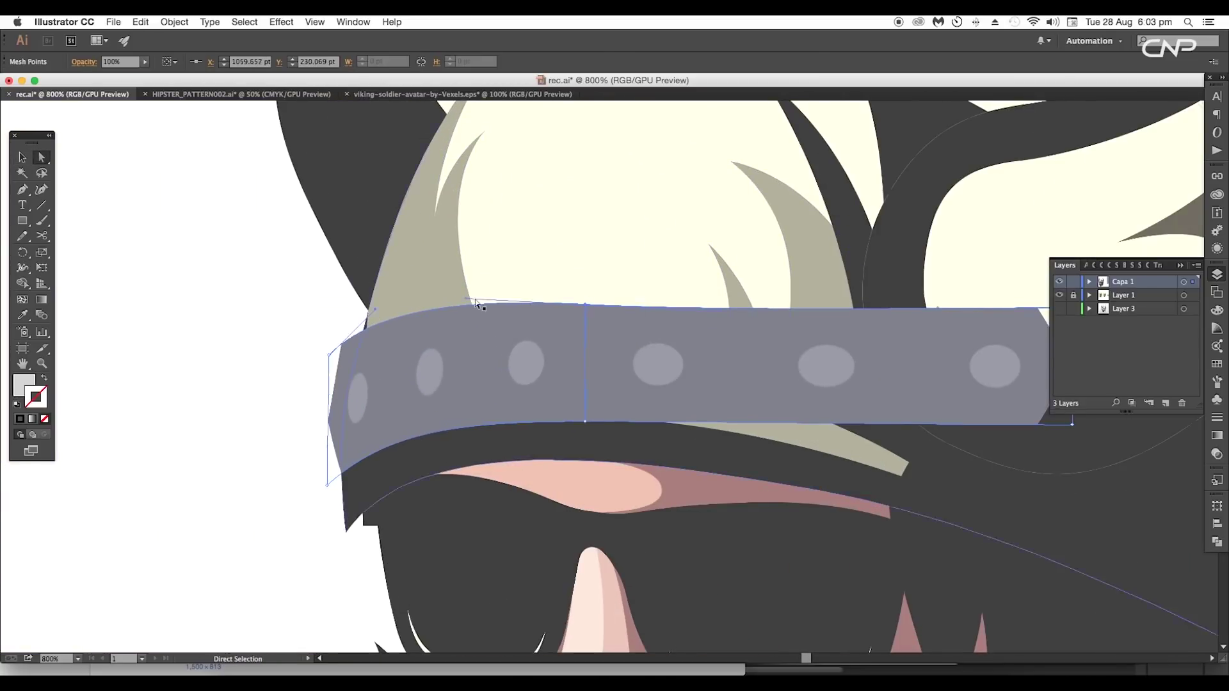
Lower the right-end mesh points and handles of the studded band so it curves down along the helmet's brow.
scroll(640, 358, "right", 3)
left_click_drag(861, 359, 849, 476)
left_click_drag(861, 477, 838, 597)
left_click_drag(838, 560, 839, 563)
left_click_drag(758, 565, 666, 538)
scroll(666, 538, "down", 3)
scroll(858, 482, "left", 2)
left_click_drag(986, 496, 1033, 504)
scroll(1011, 508, "down", 1)
scroll(1047, 502, "up", 2)
left_click_drag(1008, 552, 1031, 562)
scroll(1024, 538, "down", 2)
scroll(845, 474, "up", 1)
scroll(896, 499, "right", 3)
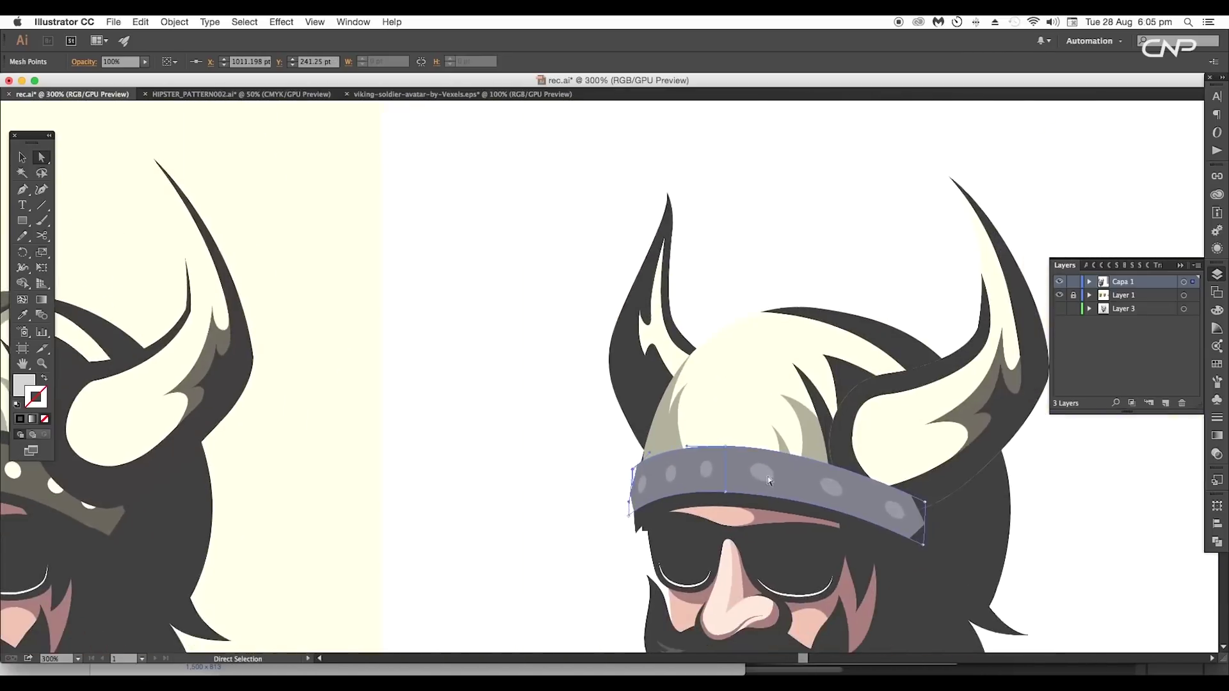
Expand the studded band's envelope mesh into editable paths.
scroll(794, 490, "up", 2)
key("super+minus")
key("super+minus")
key("v")
left_click(174, 22)
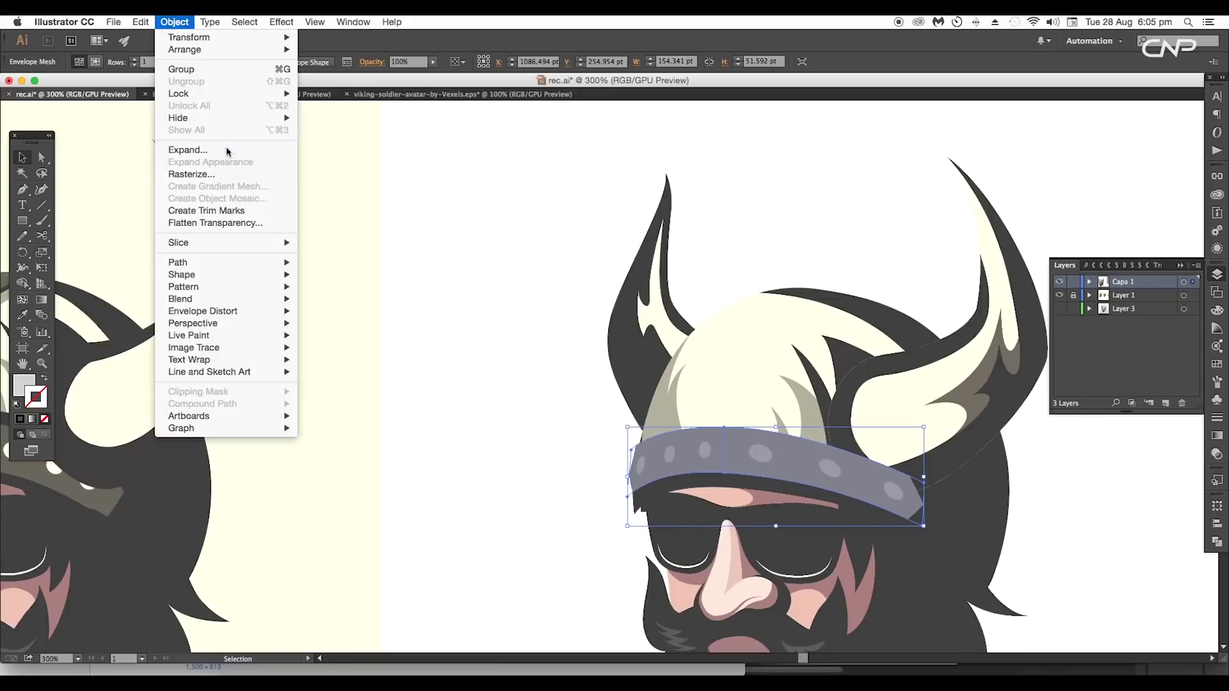
left_click(227, 154)
left_click(650, 438)
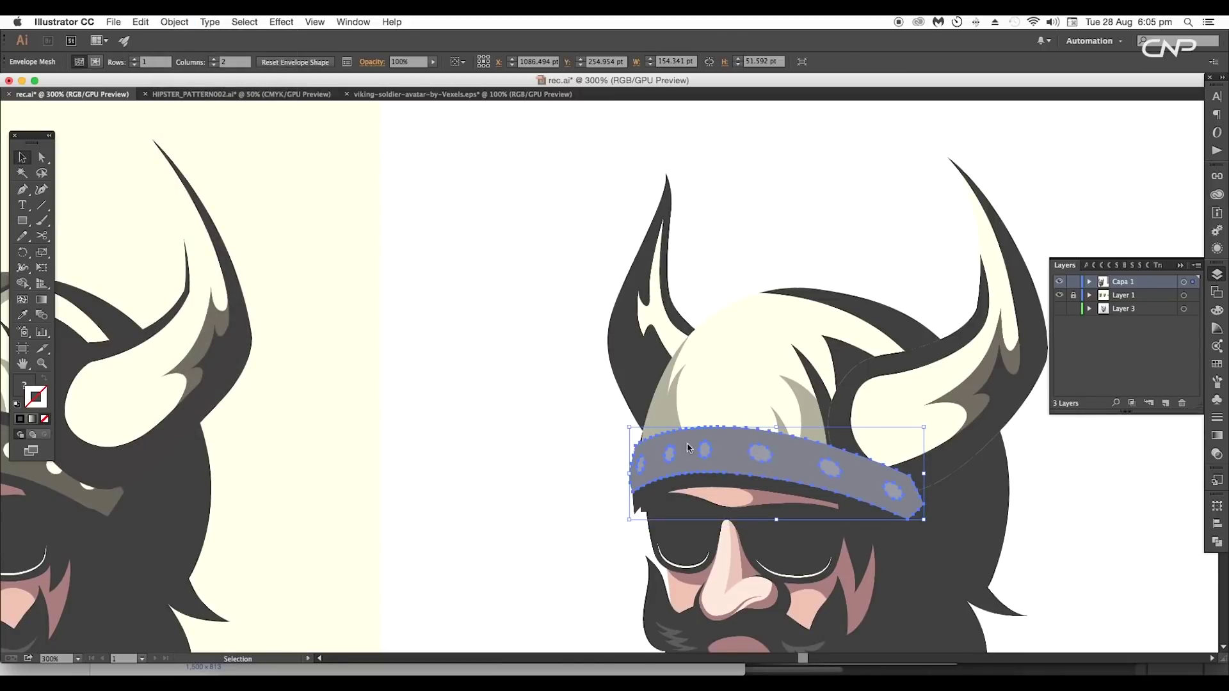
Ungroup the expanded band and delete the stretched studs right of its centre.
scroll(779, 461, "up", 2)
key("super+shift+g")
left_click(742, 448)
key("Delete")
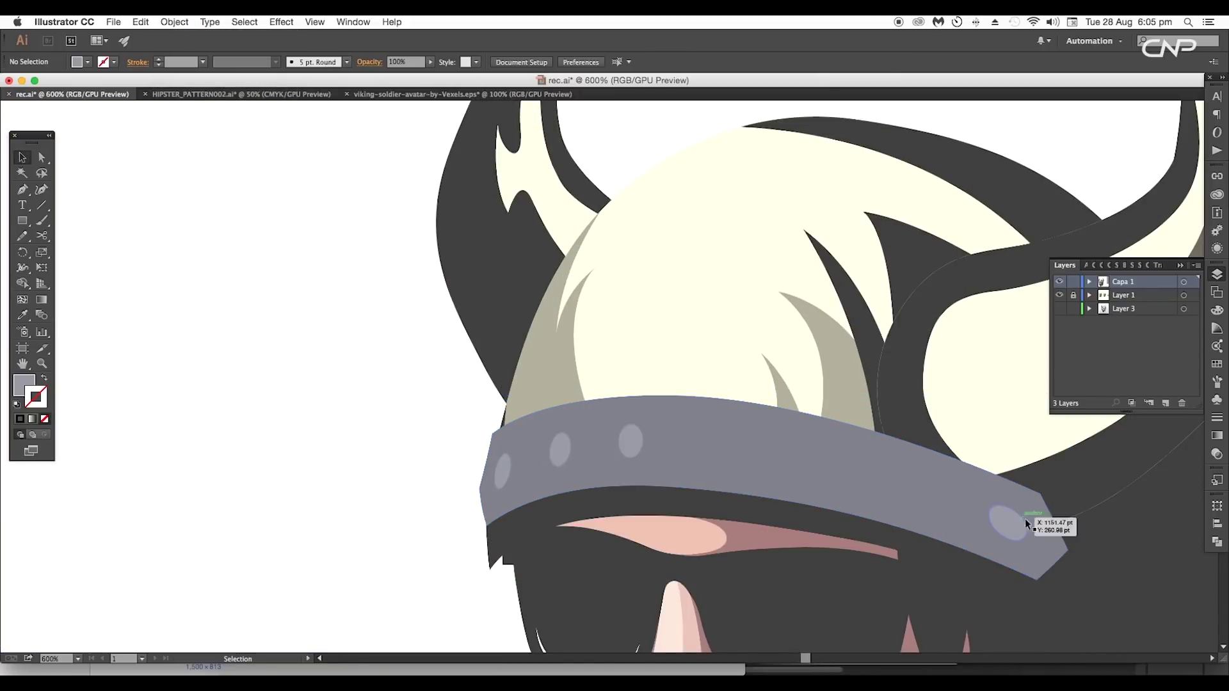
Copy an oval stud from the band's left part repeatedly along its empty right part.
left_click_drag(638, 442, 730, 443)
left_click_drag(717, 448, 857, 471)
left_click_drag(869, 468, 867, 470)
left_click_drag(954, 510, 954, 510)
key("super+equal")
key("super+equal")
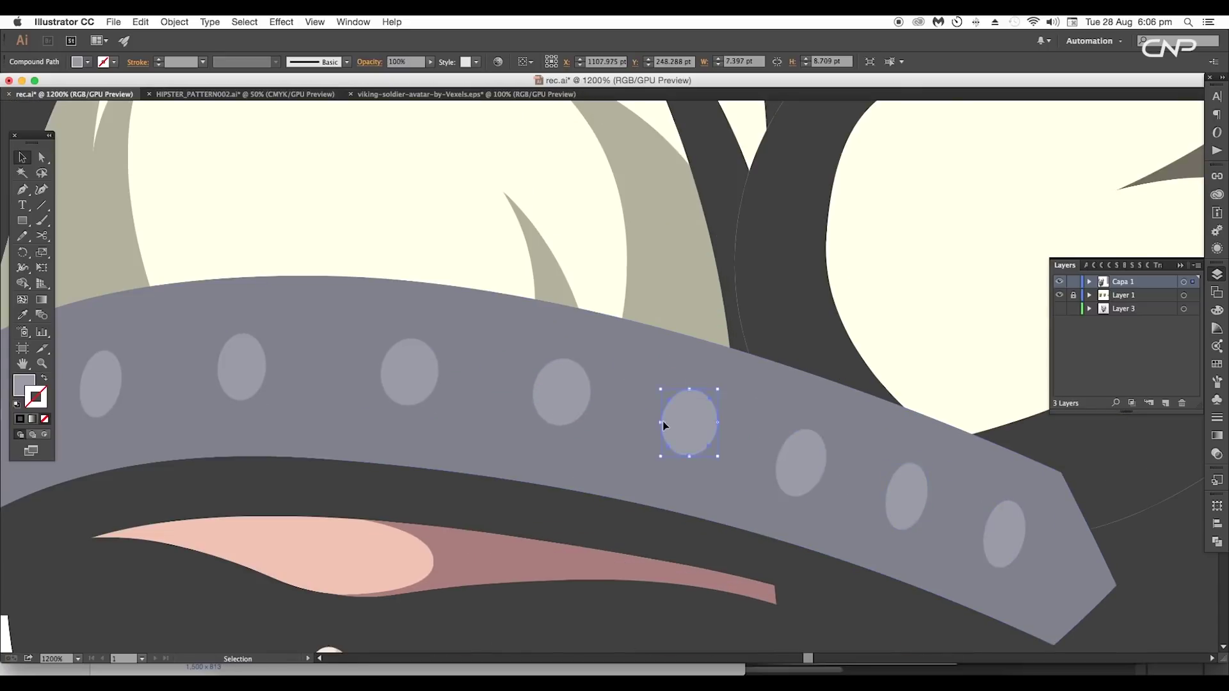
Widen the copied studs around the band's middle and reposition them along its curve.
left_click_drag(662, 423, 648, 423)
left_click_drag(563, 402, 757, 456)
left_click_drag(757, 456, 750, 455)
left_click_drag(446, 431, 670, 452)
left_click_drag(517, 462, 480, 472)
mouse_move(662, 449)
left_mouse_down()
mouse_move(562, 465)
mouse_move(669, 452)
left_mouse_up()
scroll(768, 480, "down", 4)
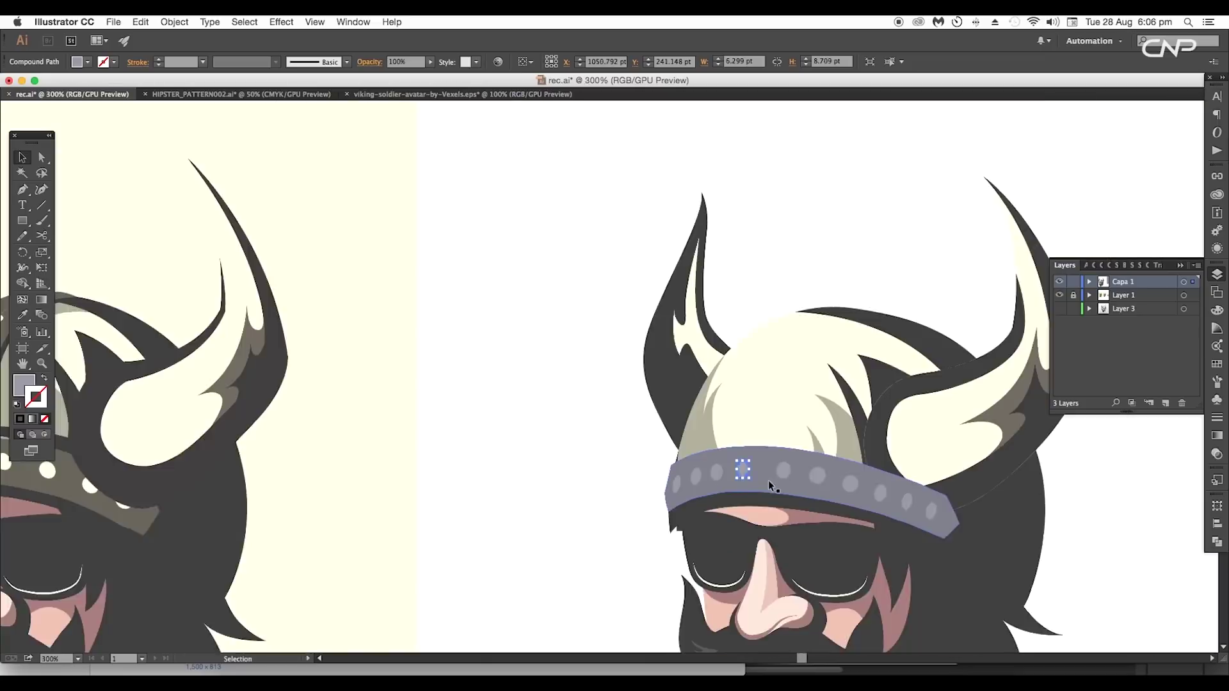
Delete a narrow stud on the band's right half and rearrange the neighbouring studs to close the gap.
key("super+equal")
key("super+equal")
left_click_drag(794, 459, 792, 500)
left_click(887, 529)
key("Delete")
left_click(781, 496)
left_click_drag(807, 534, 816, 524)
scroll(913, 547, "down", 4)
left_click(1010, 554)
scroll(999, 544, "down", 2)
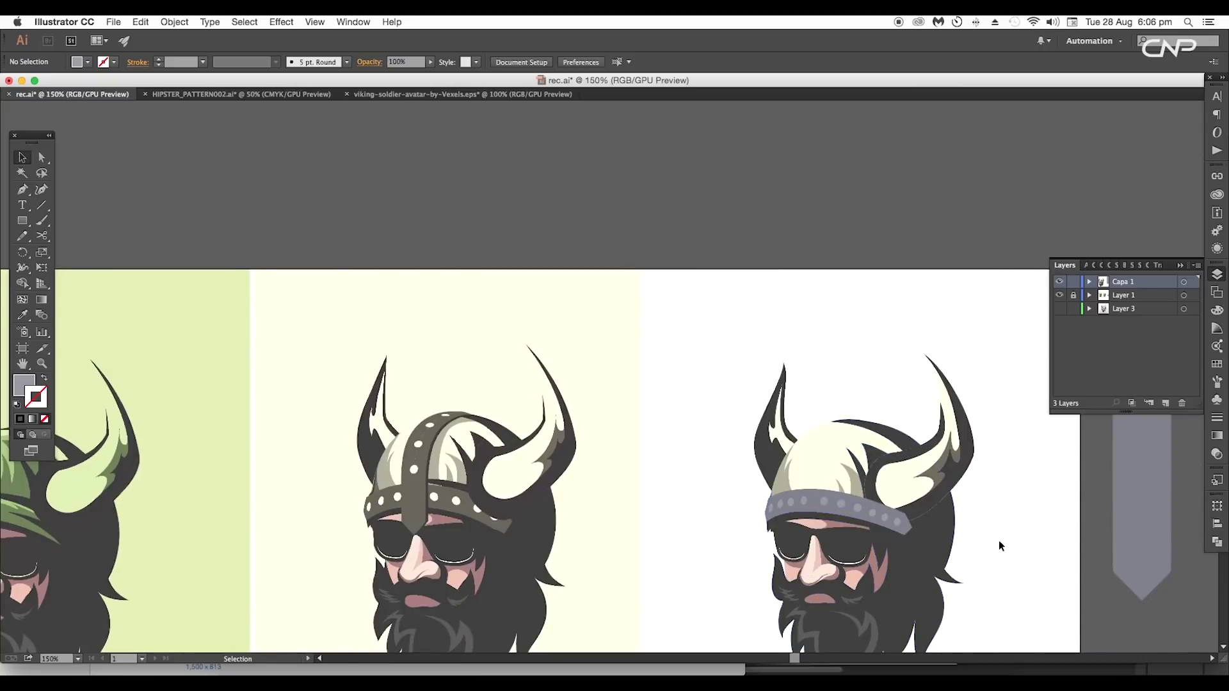
Replace a narrow stud near the band's right end with a copy of a rounder one.
scroll(863, 502, "up", 6)
left_click(916, 516)
left_click_drag(896, 541, 888, 545)
key("Delete")
left_click_drag(804, 485, 901, 518)
left_click(1028, 564)
scroll(1018, 549, "down", 2)
scroll(896, 517, "down", 3)
left_click(1062, 542)
scroll(912, 538, "up", 3)
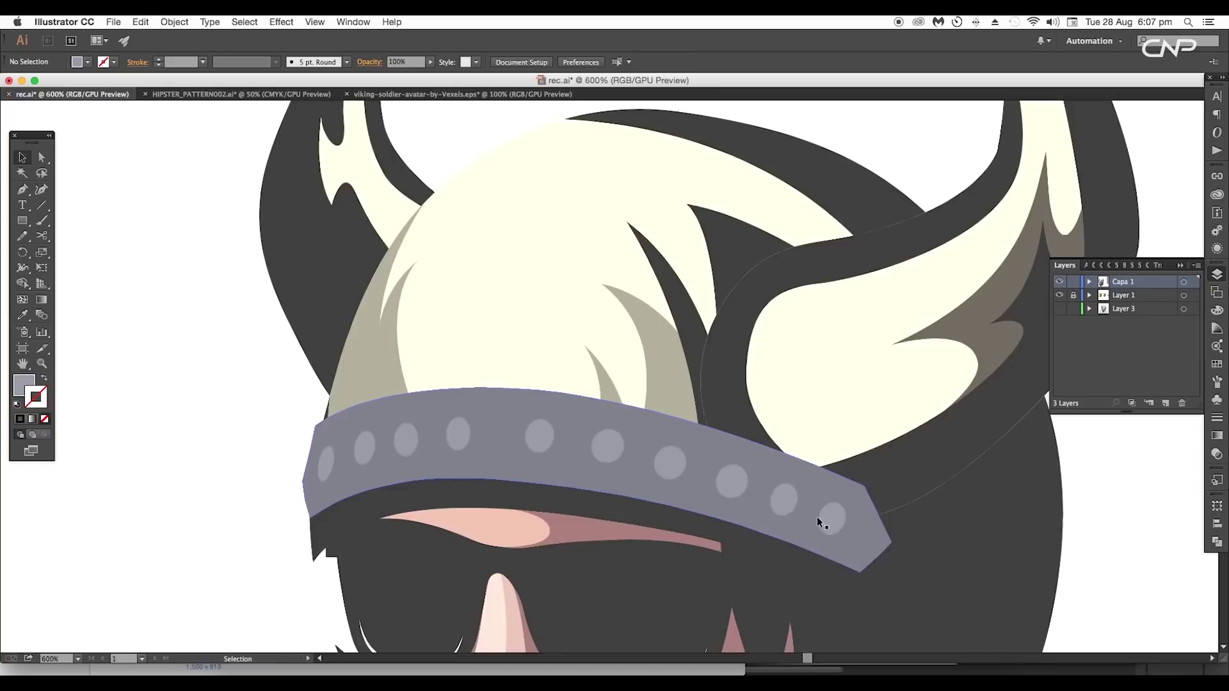
Recolour all ten studs with the helmet's cream fill.
left_click(828, 519)
left_click(783, 502, "shift")
left_click(731, 484, "shift")
left_click(406, 441, "shift")
left_click(364, 446, "shift")
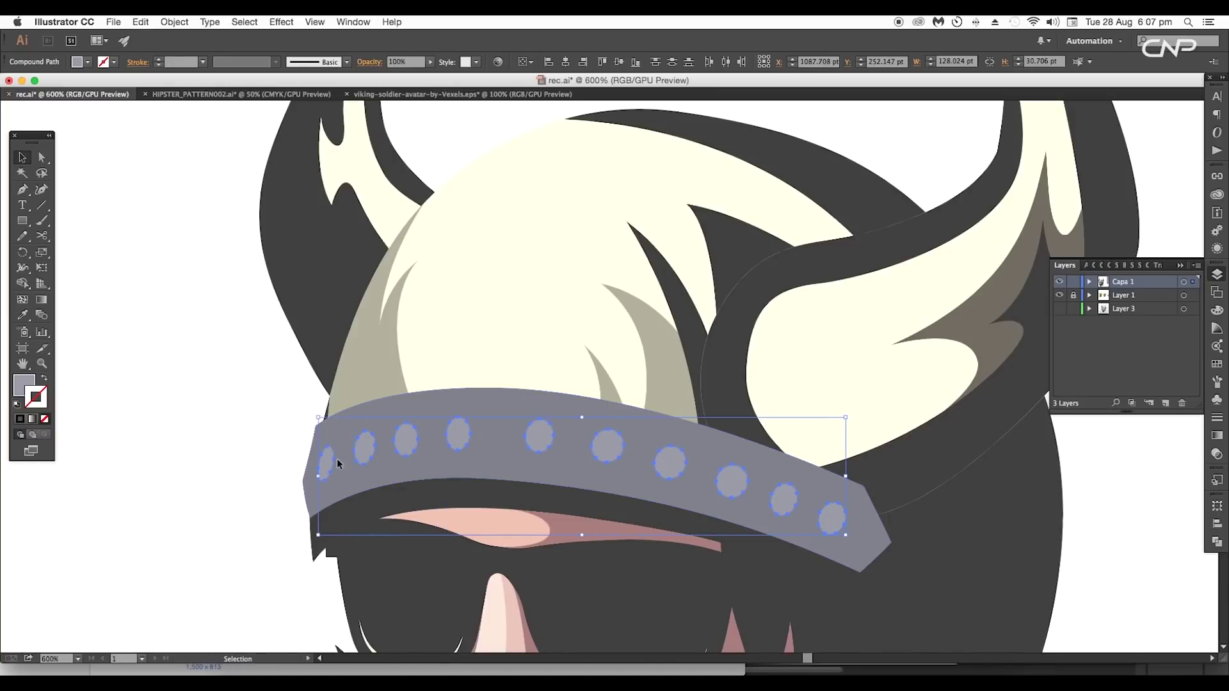
left_click(326, 461, "shift")
key("i")
left_click(535, 359)
Recolour the helmet band with the brown of the right horn's shading.
left_click_drag(591, 432, 670, 417)
key("v")
left_click(613, 458)
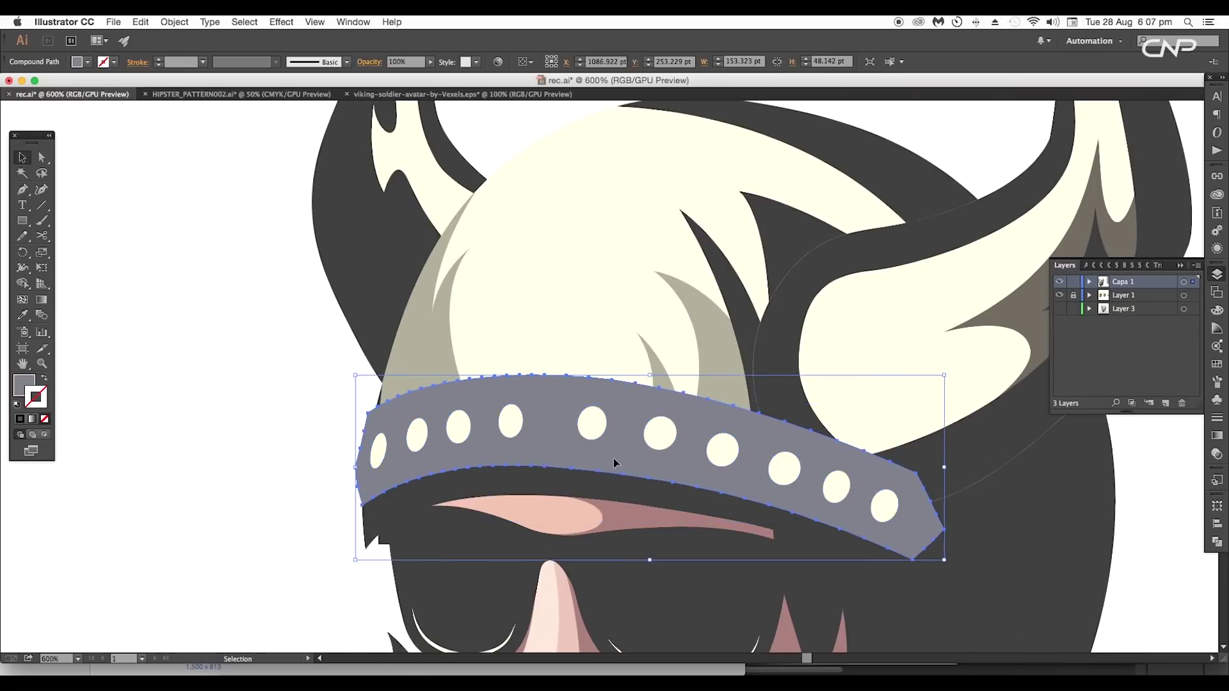
key("i")
left_click(1015, 310)
scroll(883, 378, "right", 2)
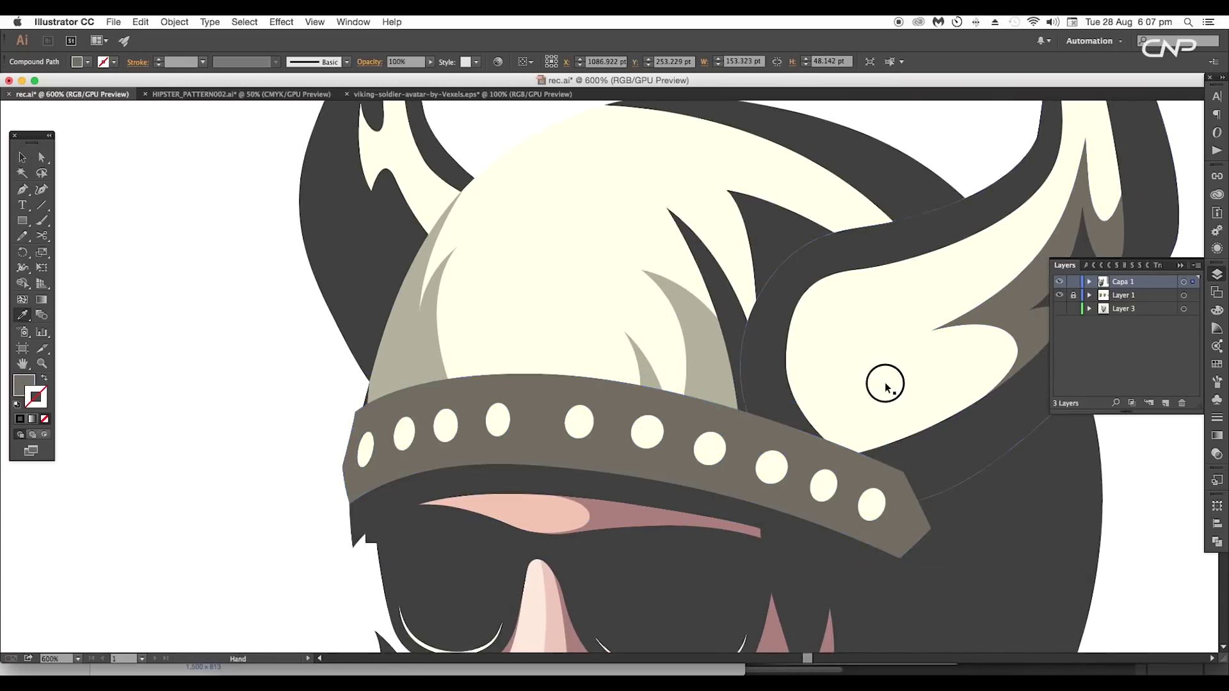
Place the vertical bar over the helmet's front and scale it to about 20 by 114 pt.
key("v")
left_click_drag(1111, 515, 1064, 521)
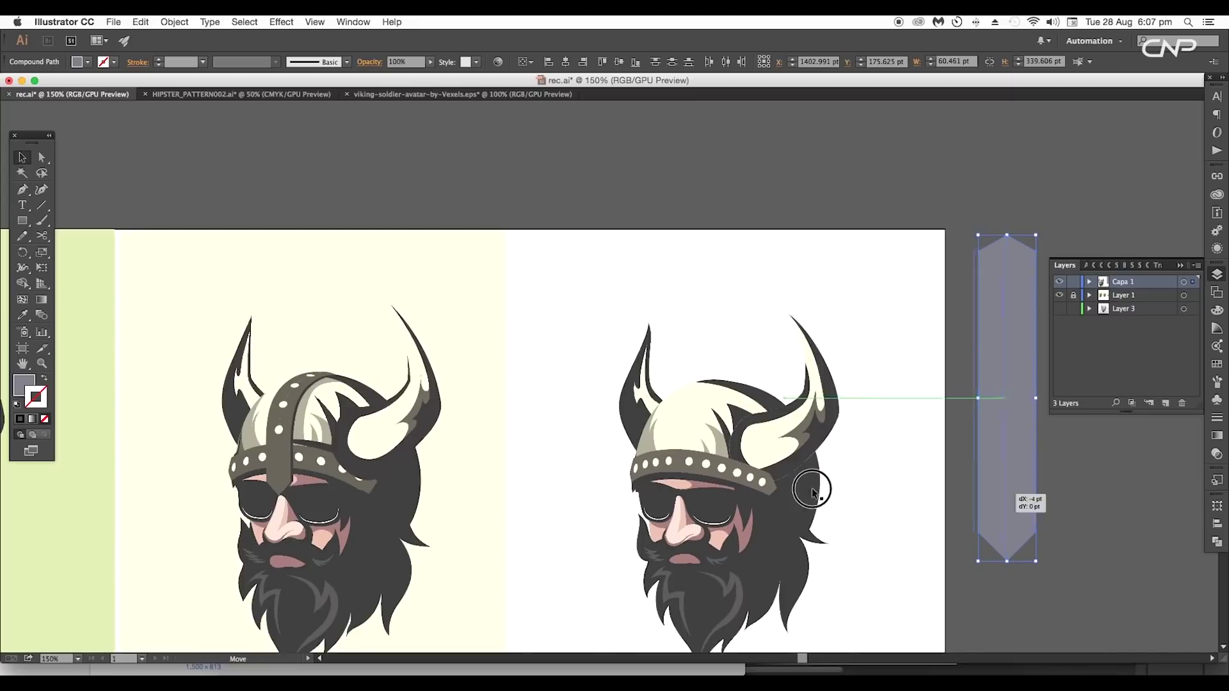
left_click_drag(811, 490, 687, 461)
left_click_drag(684, 310, 680, 448)
left_click_drag(680, 448, 670, 452)
left_click_drag(669, 379, 677, 342)
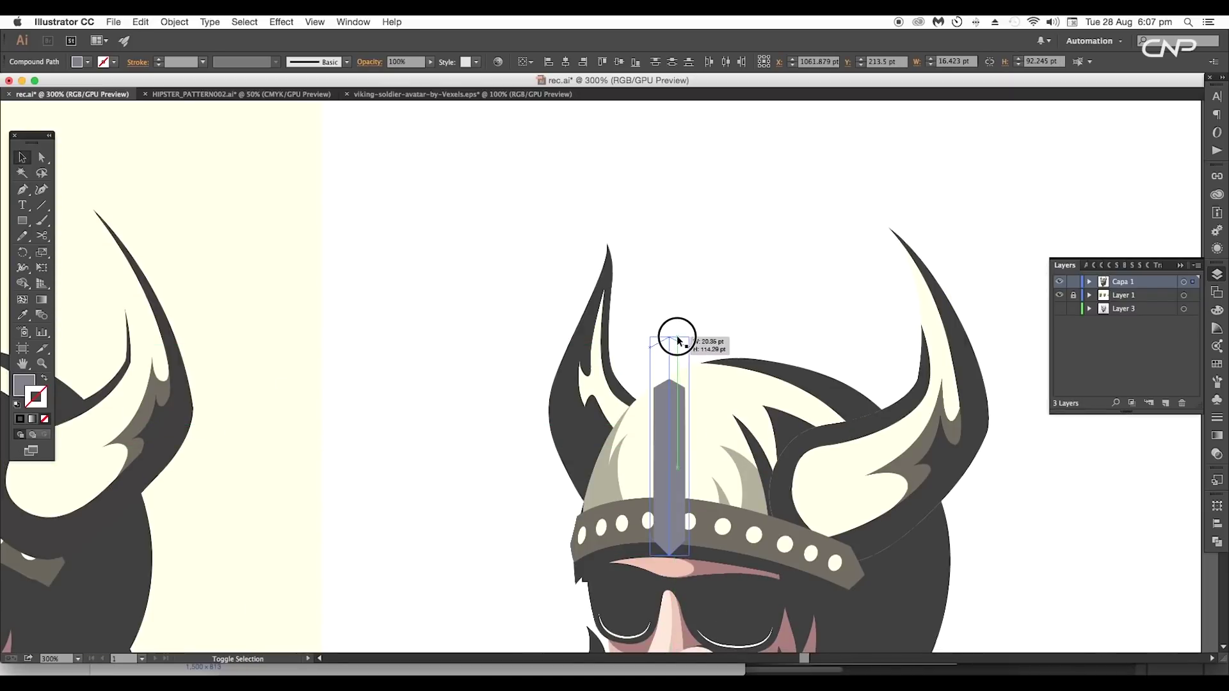
Apply an envelope mesh with 2 rows and 1 column to the vertical bar.
left_click(174, 22)
mouse_move(285, 311)
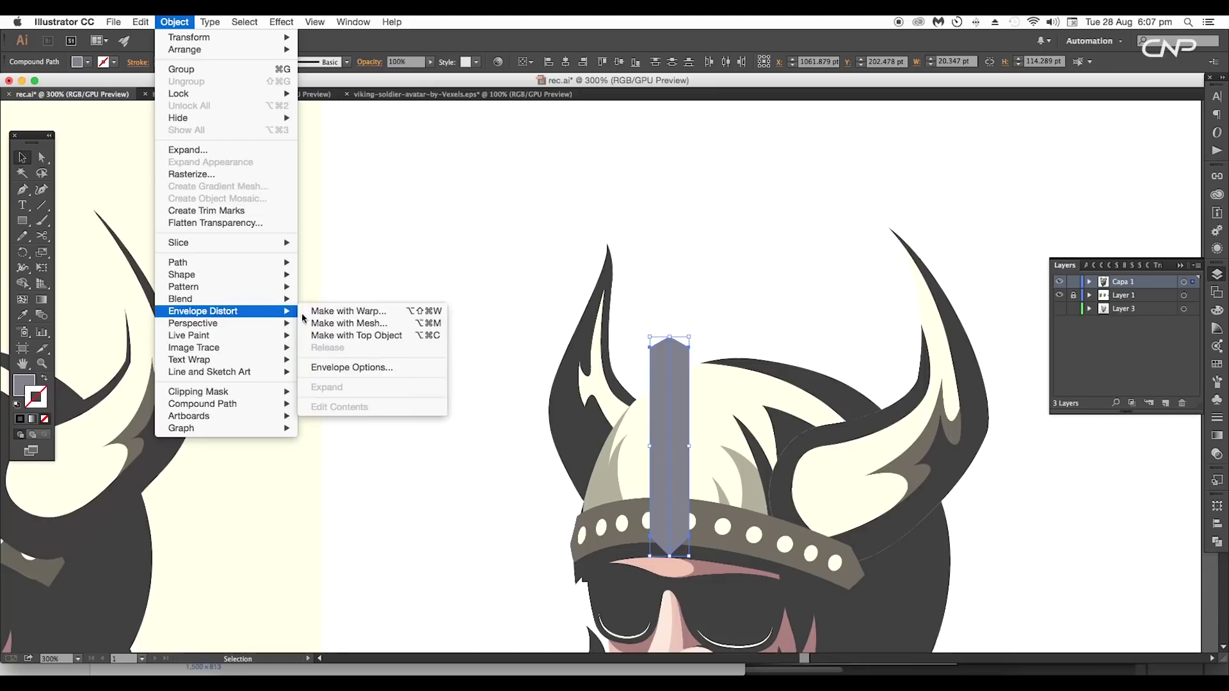
left_click(345, 325)
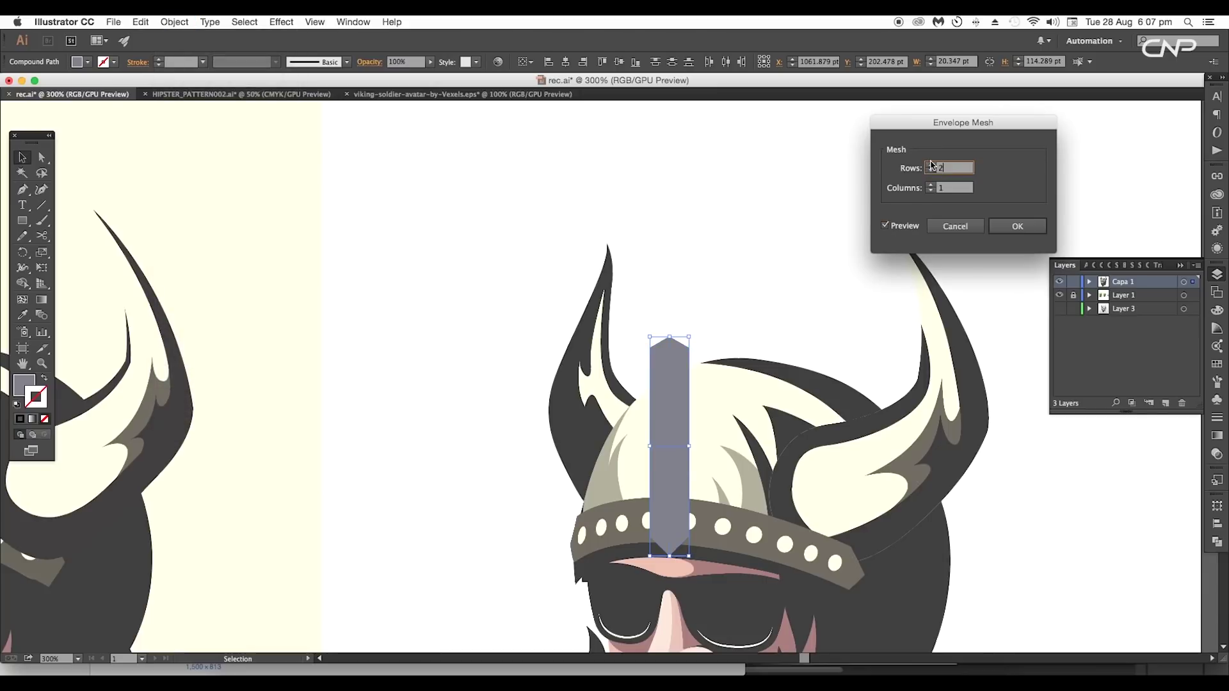
left_click(1009, 229)
Bend the vertical strap's upper end over to the helmet's crown by moving its top mesh points and curve handles.
left_click_drag(729, 347, 769, 299)
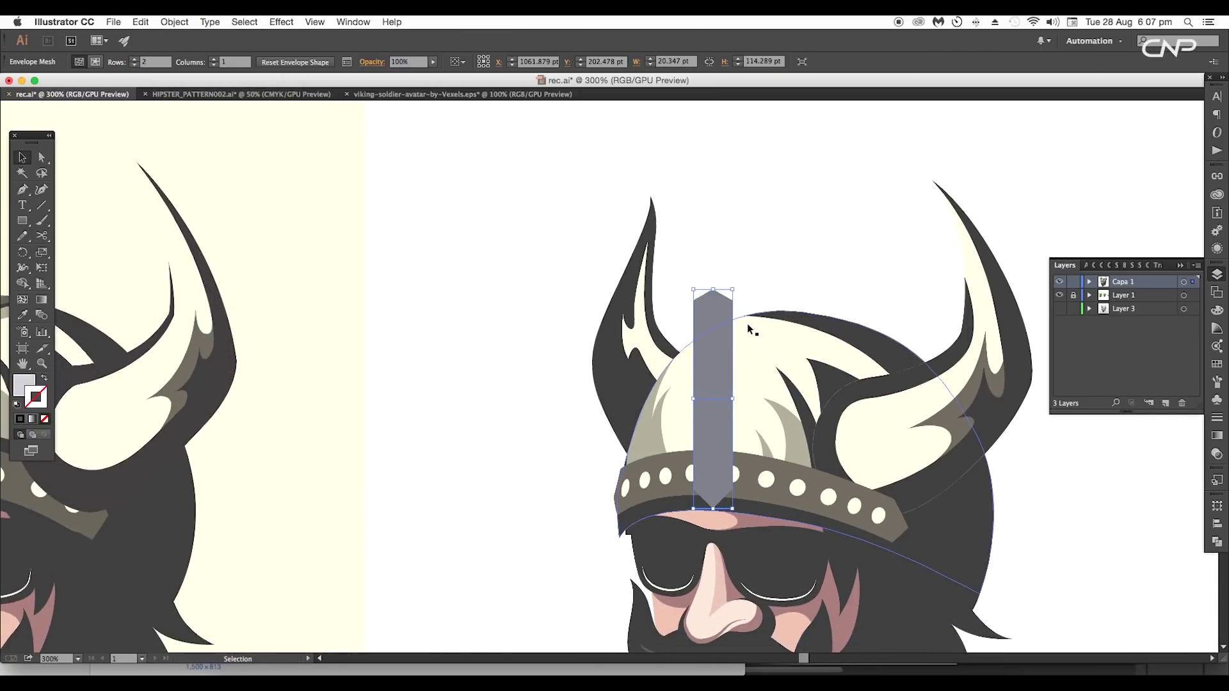
key("a")
left_click_drag(733, 291, 821, 316)
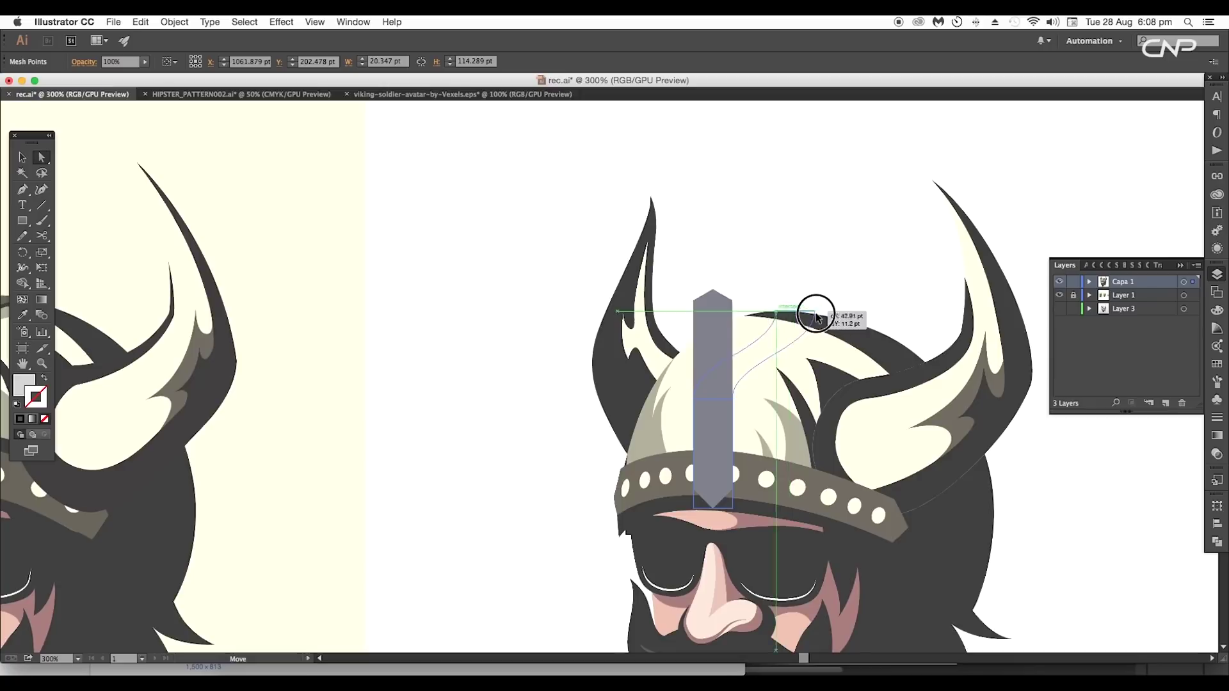
scroll(739, 405, "up", 2)
left_click_drag(649, 392, 648, 323)
left_click_drag(731, 503, 802, 535)
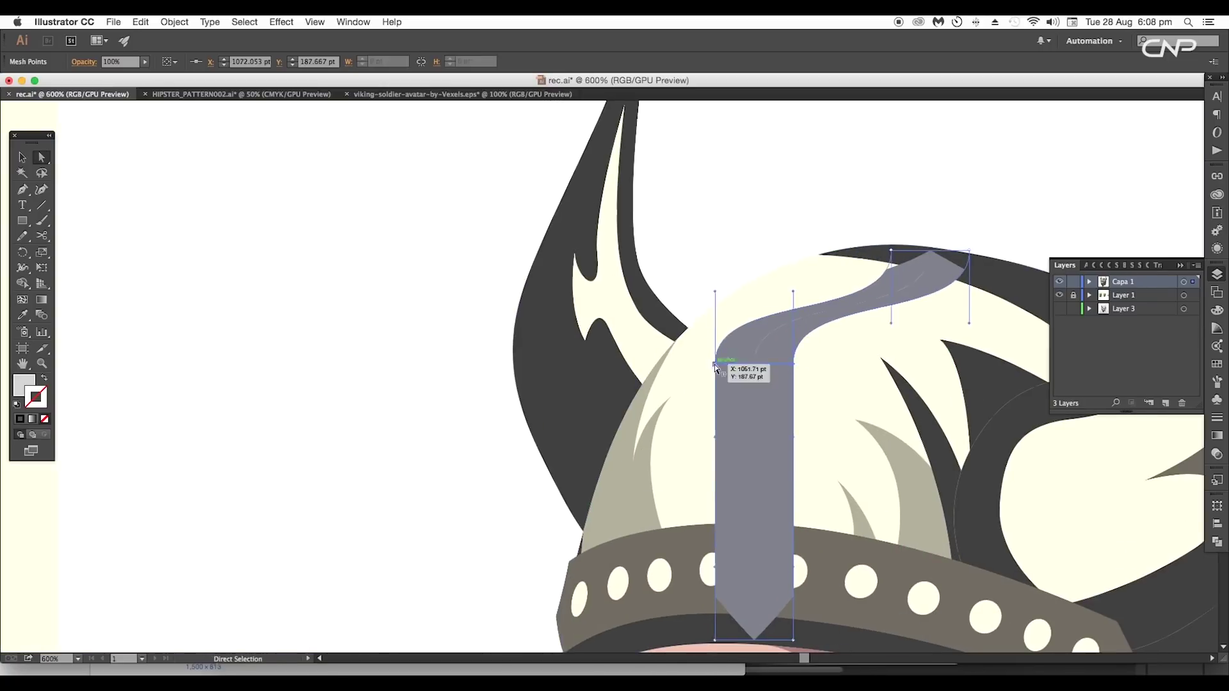
left_click_drag(929, 269, 829, 310)
left_click_drag(791, 378, 768, 285)
left_click_drag(869, 378, 826, 306)
Fine-tune the strap's top-end mesh points and handles so the tip tapers along the crown's dark outline.
scroll(829, 311, "up", 3)
left_click_drag(727, 295, 749, 271)
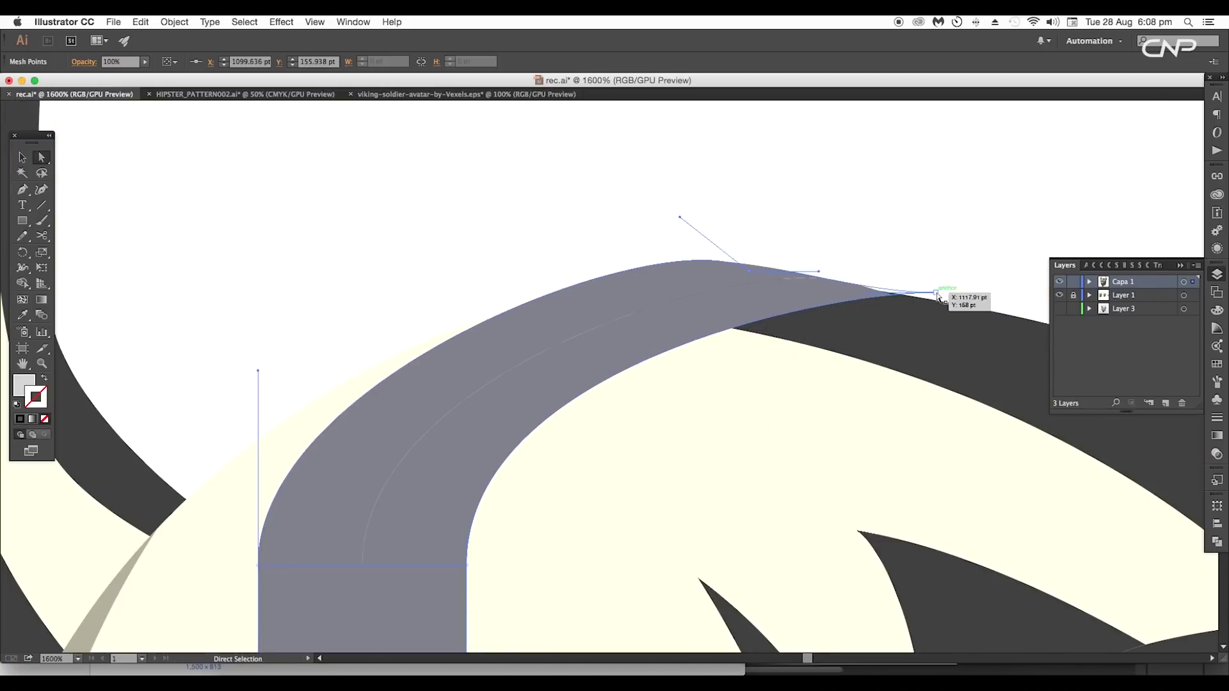
left_click_drag(936, 294, 931, 300)
left_click_drag(810, 299, 859, 277)
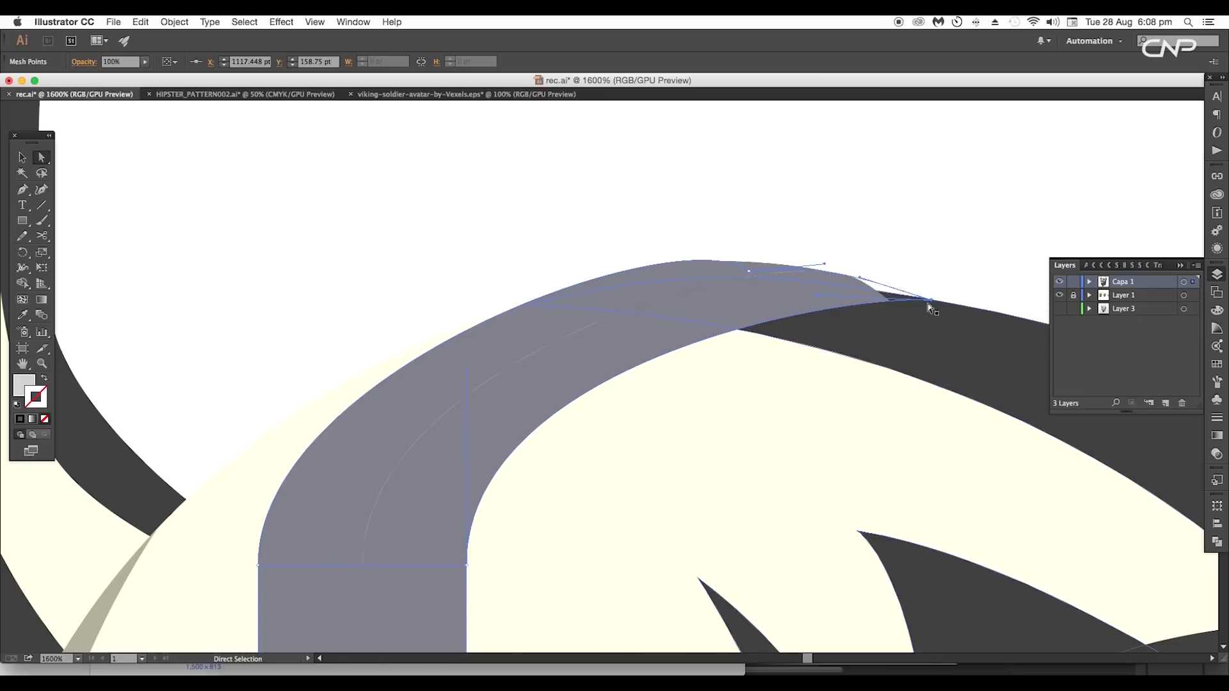
left_click_drag(931, 299, 931, 293)
left_click(749, 270)
left_click_drag(645, 231, 640, 260)
left_click_drag(824, 264, 826, 274)
left_click_drag(932, 293, 931, 289)
left_click_drag(689, 302, 752, 263)
Shift the strap's middle mesh points and handles to the right so it follows the helmet's rounded front.
scroll(786, 291, "down", 2)
left_click_drag(571, 421, 594, 422)
left_click_drag(595, 324, 637, 320)
left_click_drag(675, 422, 705, 430)
scroll(771, 365, "down", 3)
scroll(615, 374, "up", 3)
left_click_drag(936, 409, 965, 419)
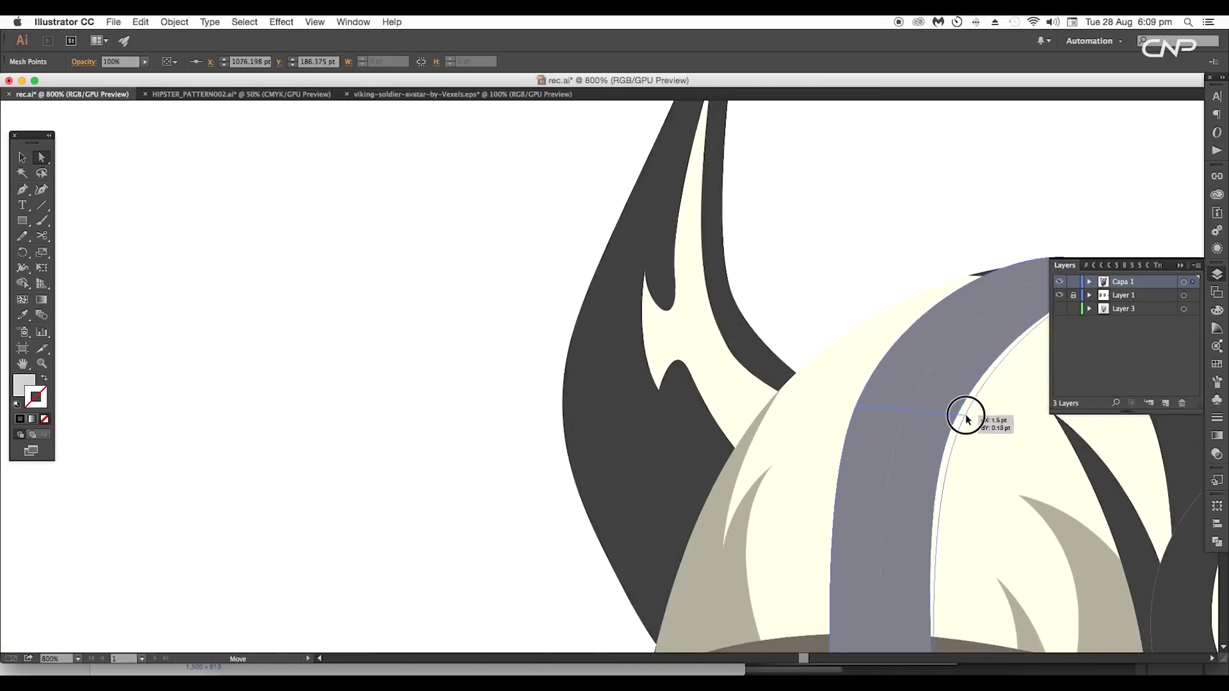
scroll(965, 419, "right", 3)
scroll(846, 418, "right", 3)
left_click_drag(796, 379, 801, 377)
left_click_drag(965, 327, 972, 330)
Pull the strap's two bottom mesh points down so its pointed end extends below the studded band.
scroll(972, 333, "down", 3)
left_click_drag(881, 520, 933, 444)
scroll(933, 445, "up", 2)
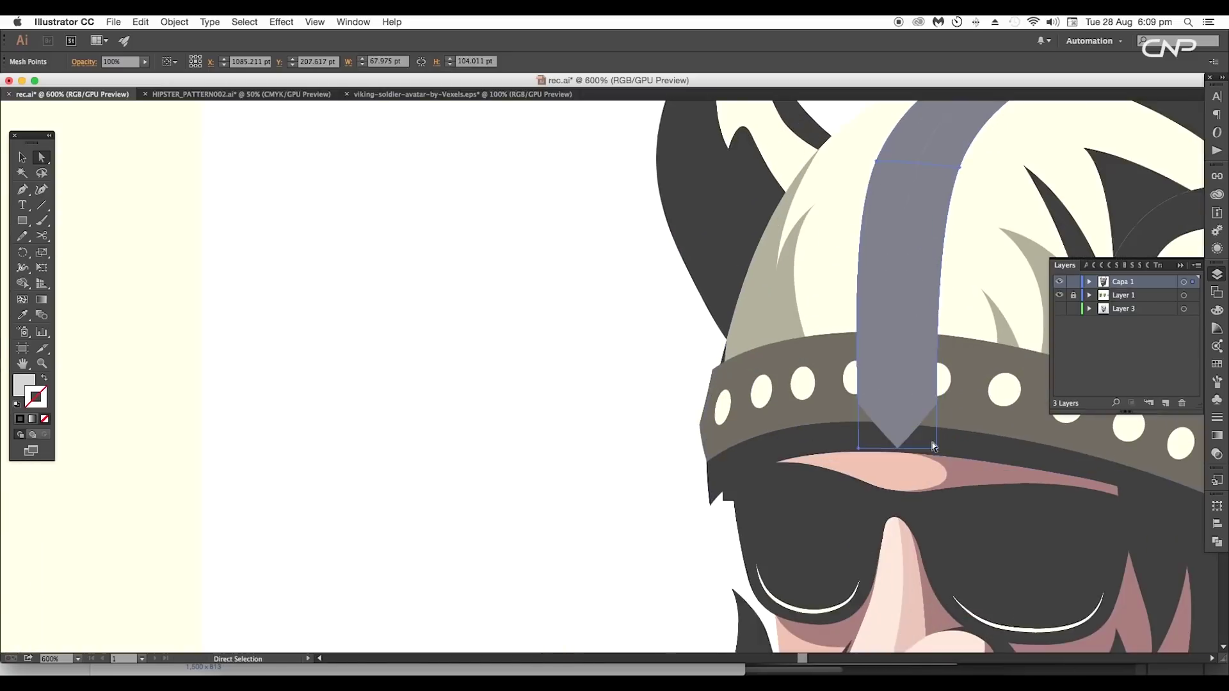
left_click_drag(858, 445, 858, 505)
left_click_drag(935, 444, 933, 494)
Adjust the mesh points and handles at the strap's lower end to shape its pointed tip.
scroll(816, 563, "down", 5)
scroll(817, 550, "up", 4)
scroll(876, 462, "down", 1)
scroll(892, 458, "up", 2)
left_click_drag(866, 446, 919, 457)
scroll(877, 440, "down", 2)
left_click_drag(937, 420, 937, 413)
left_click_drag(922, 458, 918, 456)
key("super+shift+a")
mouse_move(949, 464)
left_mouse_down()
mouse_move(927, 458)
mouse_move(958, 461)
left_mouse_up()
Refine the handles along the strap's side edges and reposition its lower-left mesh point.
scroll(906, 447, "up", 3)
left_click(880, 452)
left_click_drag(998, 384, 812, 507)
left_click_drag(1019, 461, 1019, 458)
scroll(1018, 462, "up", 1)
left_click_drag(947, 443, 883, 421)
scroll(893, 423, "down", 4)
scroll(845, 461, "up", 1)
left_click_drag(847, 485, 893, 496)
scroll(849, 483, "down", 1)
scroll(894, 485, "up", 3)
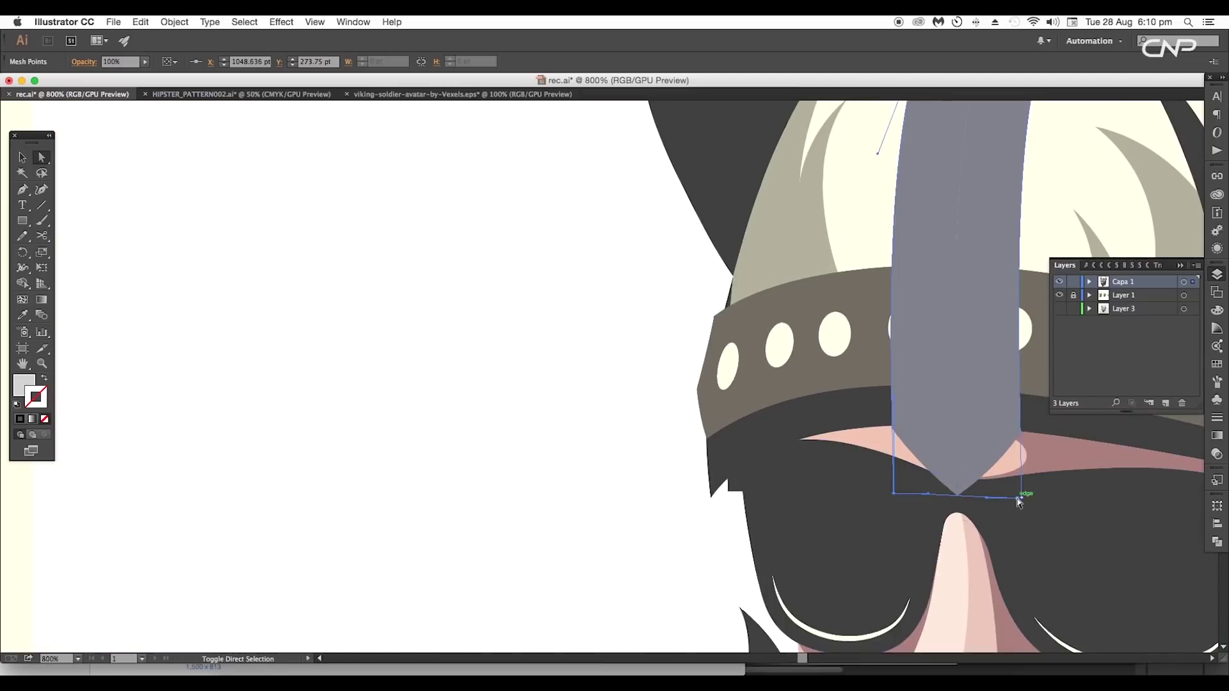
Move both bottom mesh points together so the strap's tip sits just above the nose.
left_click(1019, 499, "shift")
scroll(1023, 513, "down", 3)
left_click_drag(1019, 499, 926, 545)
left_click_drag(872, 491, 869, 491)
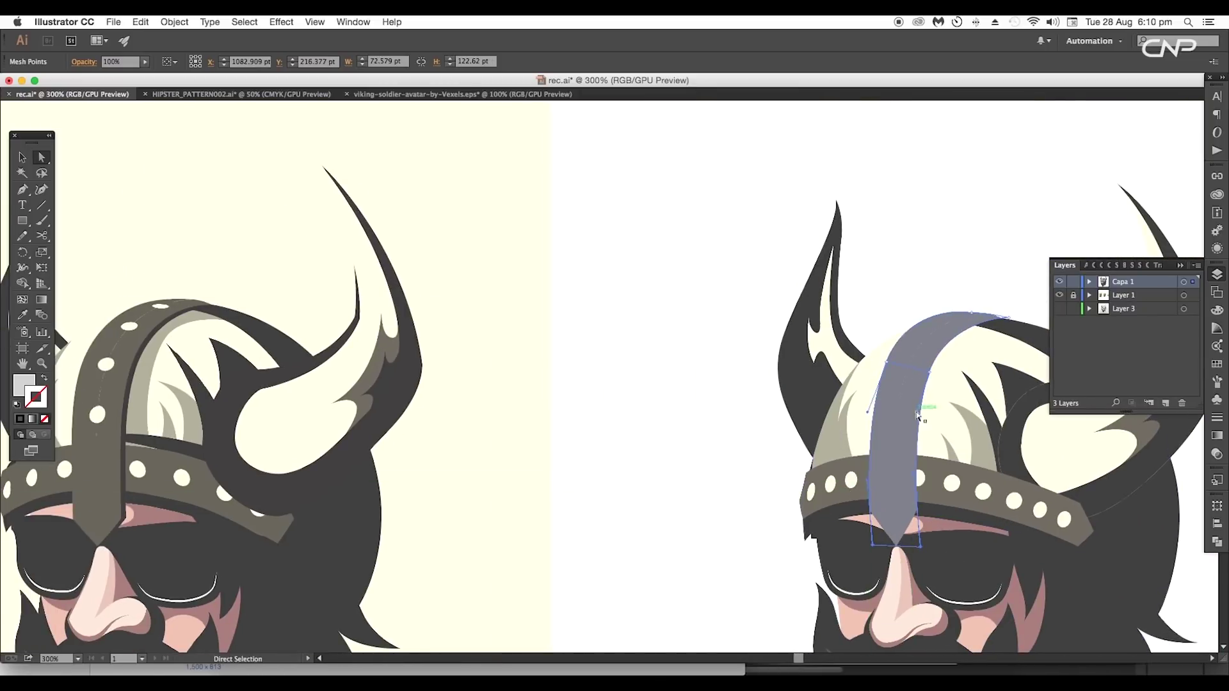
Fine-tune the mesh handles on both sides of the strap midway down its length to smooth its curve.
left_click_drag(920, 410, 916, 405)
left_click_drag(867, 411, 850, 388)
key("super+shift+a")
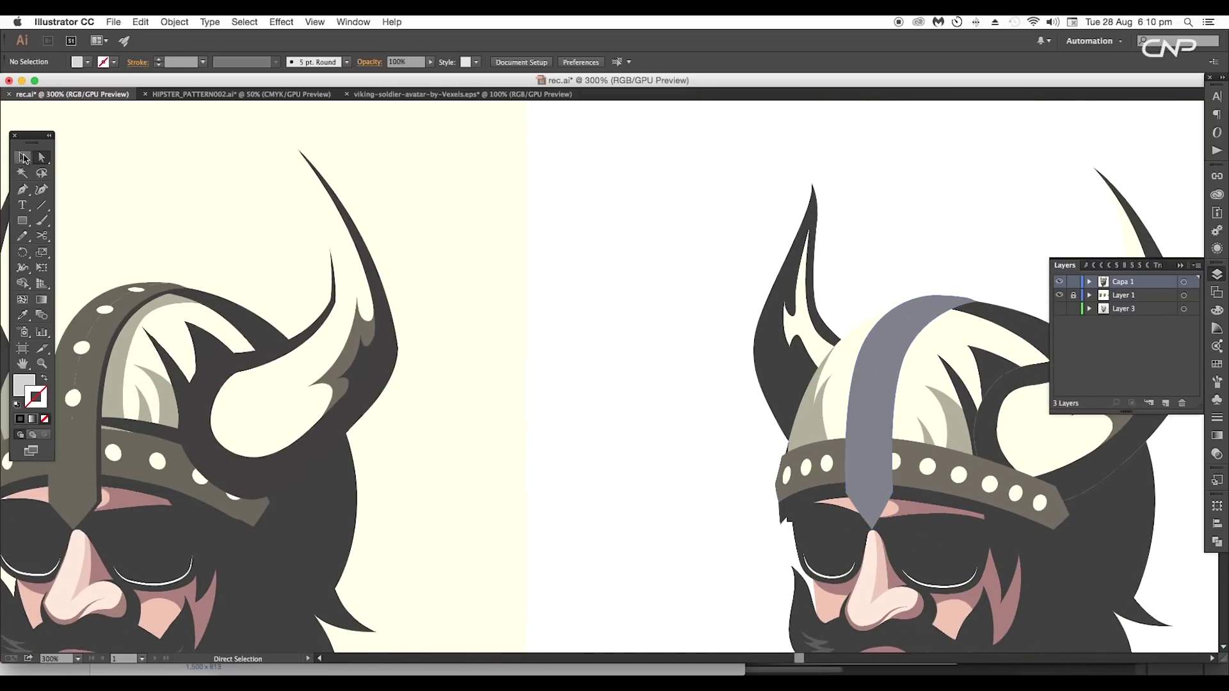
Expand the strap's envelope mesh with Object and Fill included, and match its colour to the brown studded band.
left_click_drag(703, 322, 606, 303)
left_click(768, 344)
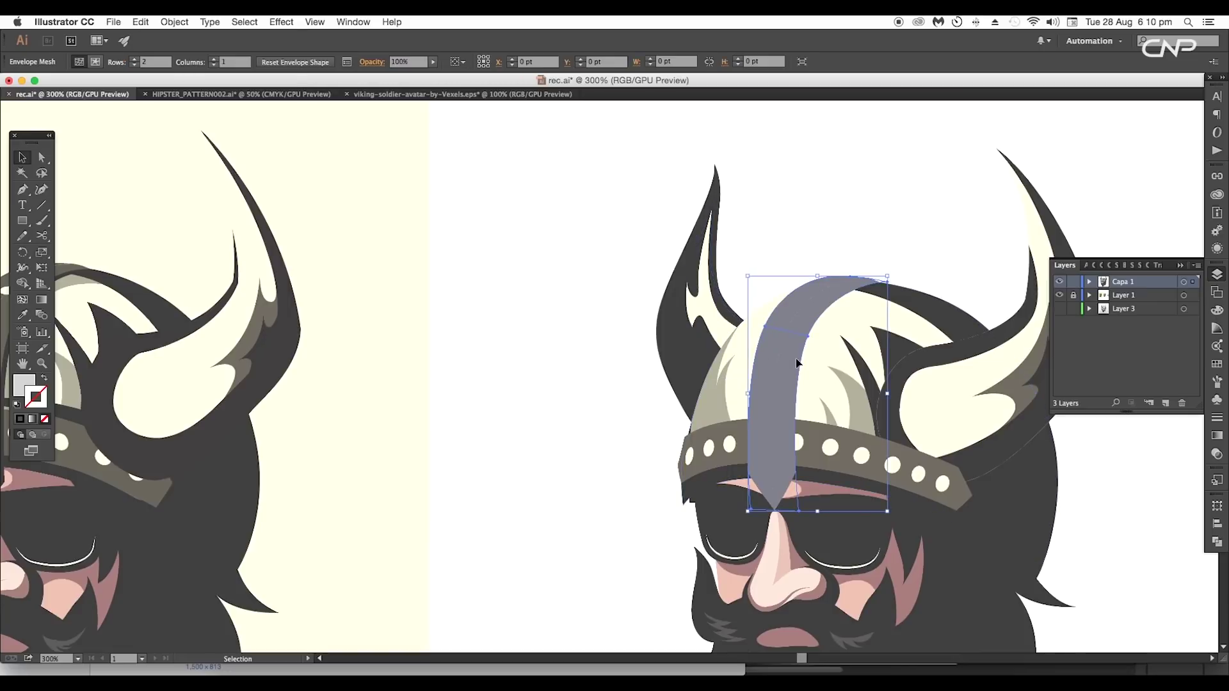
left_click(174, 22)
left_click(228, 151)
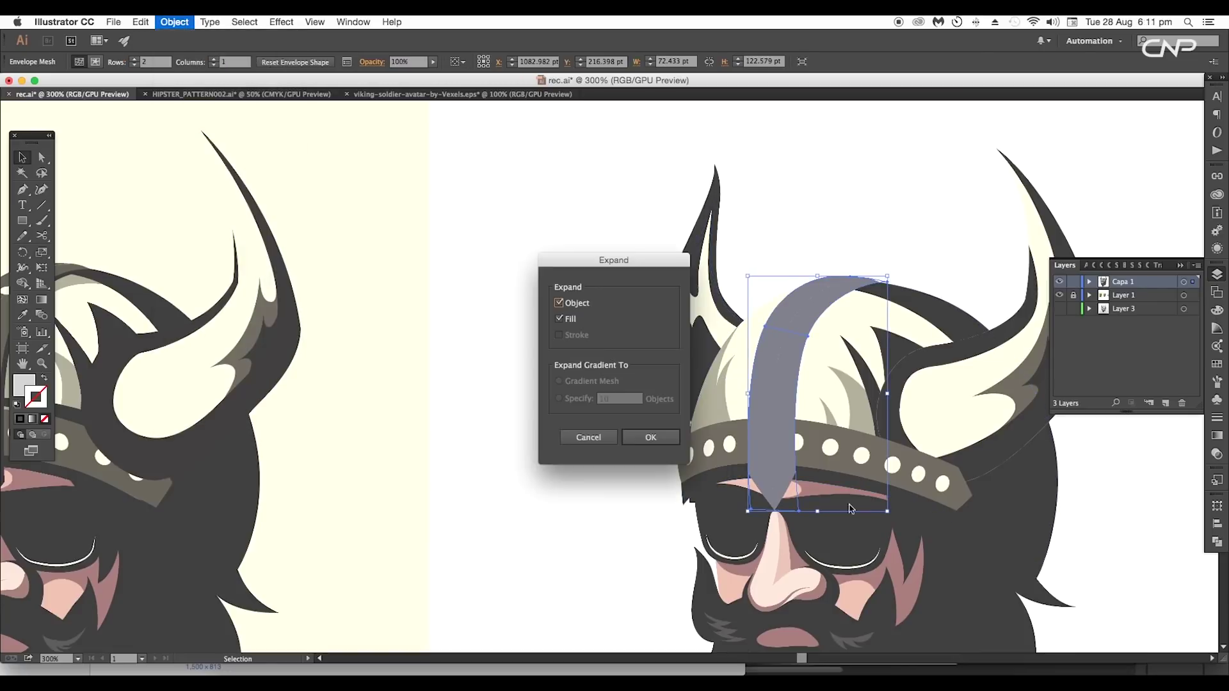
left_click(665, 438)
key("i")
left_click(853, 444)
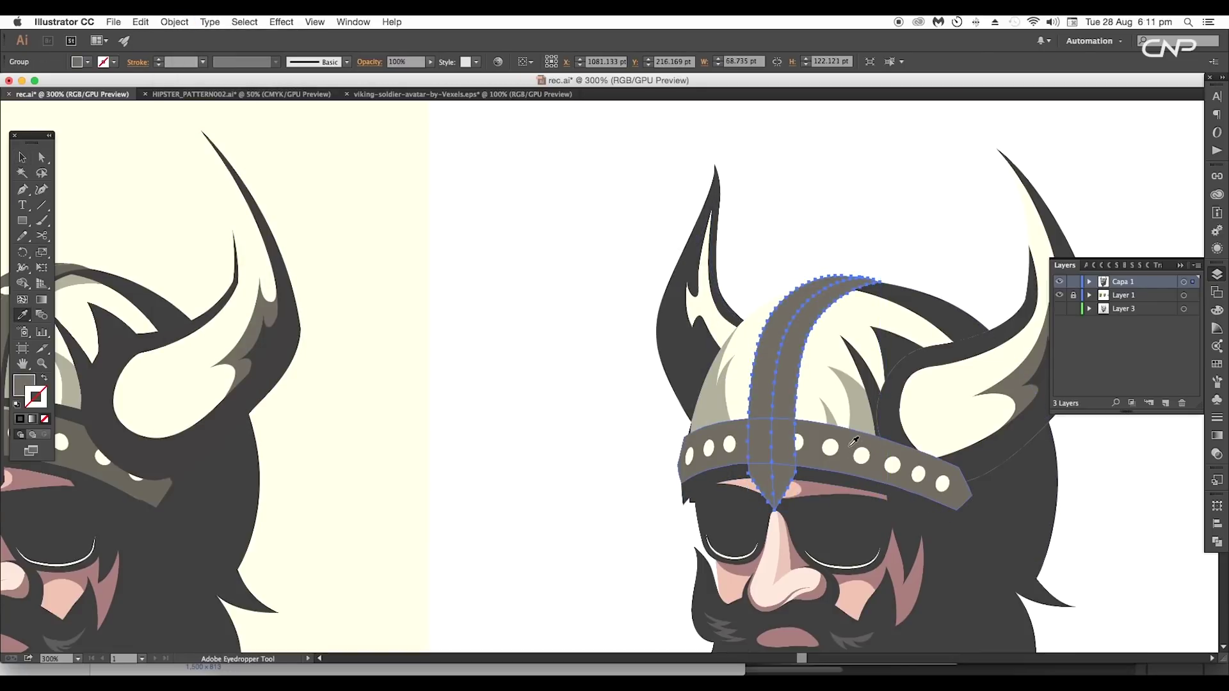
Bring the band stud hidden behind the strap in front of it.
key("v")
key("super+=")
left_click_drag(743, 482, 802, 479)
scroll(802, 479, "up", 1)
right_click(803, 478)
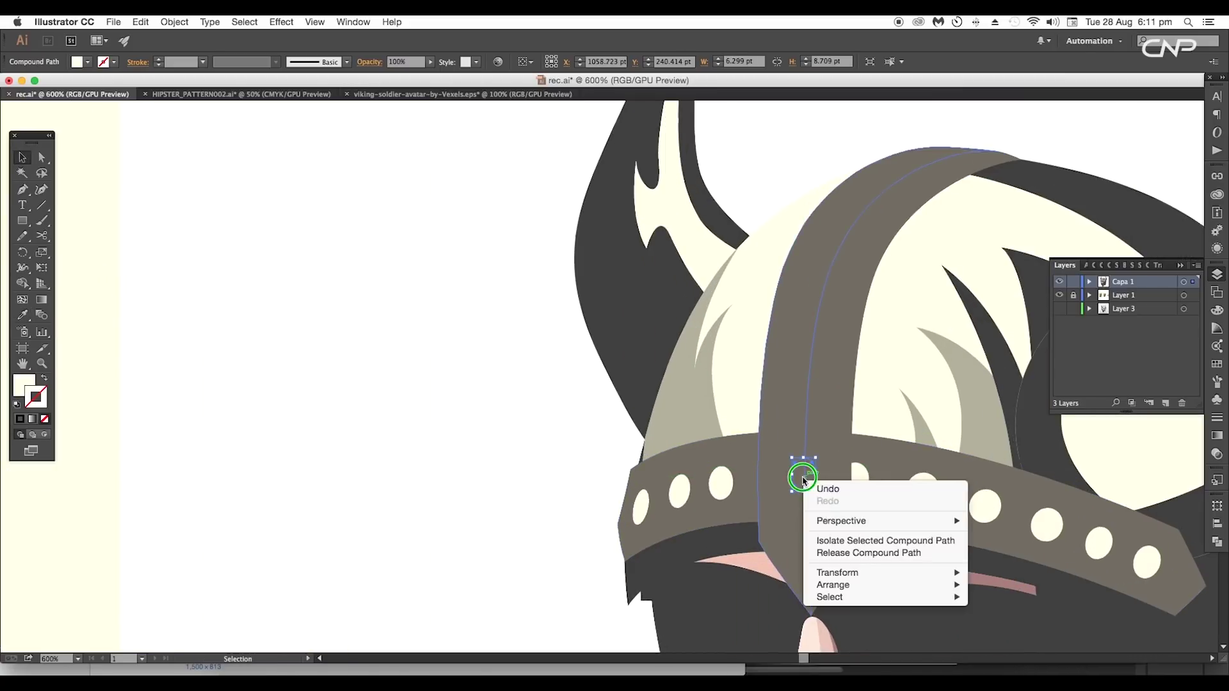
mouse_move(839, 585)
left_click(1010, 585)
Duplicate the stud upward along the lower part of the strap.
left_click_drag(800, 475, 806, 403)
left_click_drag(807, 405, 808, 359)
scroll(812, 339, "up", 2)
left_click_drag(821, 372, 833, 310)
scroll(833, 310, "up", 3)
left_click_drag(834, 311, 660, 486)
Continue copying studs along the curved strap to its top, flattening the upper ones to follow the perspective.
left_click_drag(675, 466, 777, 378)
left_click(672, 468)
left_click_drag(692, 466, 697, 466)
left_click(601, 612)
left_click_drag(623, 611, 727, 359)
left_click(659, 513)
left_click_drag(687, 512, 692, 512)
left_click_drag(768, 211, 585, 511)
left_click_drag(692, 408, 816, 343)
left_click_drag(815, 352, 817, 348)
scroll(848, 333, "down", 5)
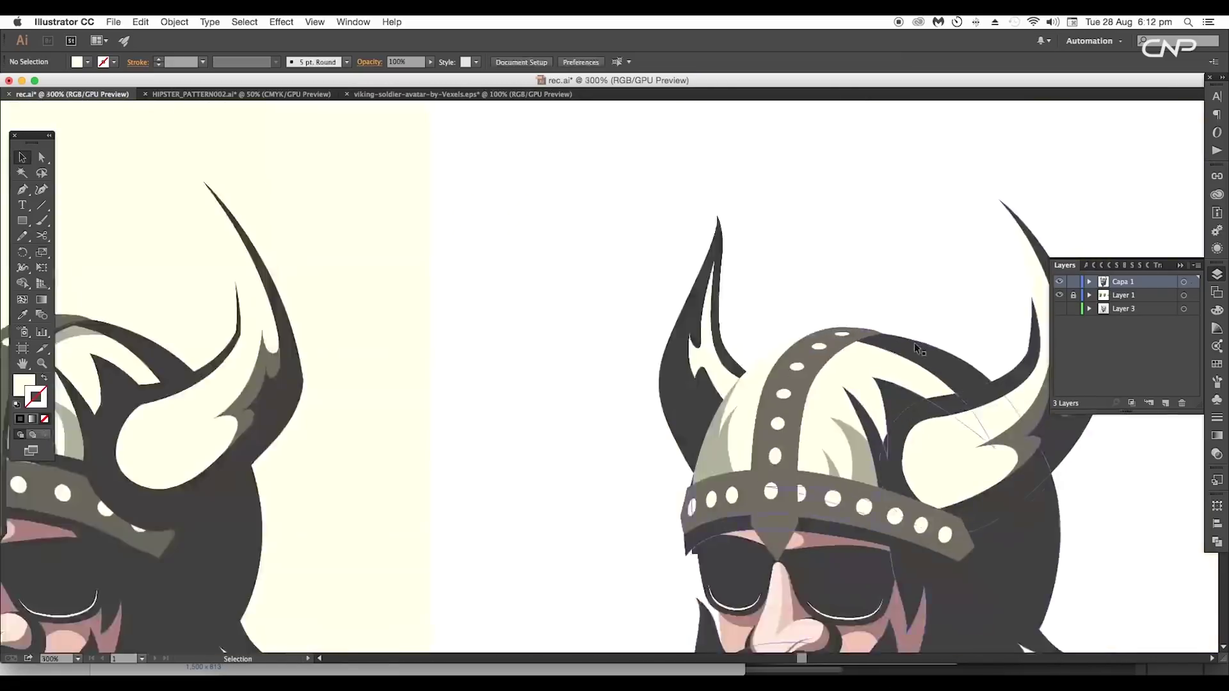
Delete a surplus stud midway along the strap and reposition the studs above it for wider spacing.
scroll(914, 343, "down", 1)
left_click_drag(836, 471, 737, 367)
scroll(711, 276, "up", 3)
left_click(694, 324)
key("Delete")
left_click_drag(706, 268, 697, 320)
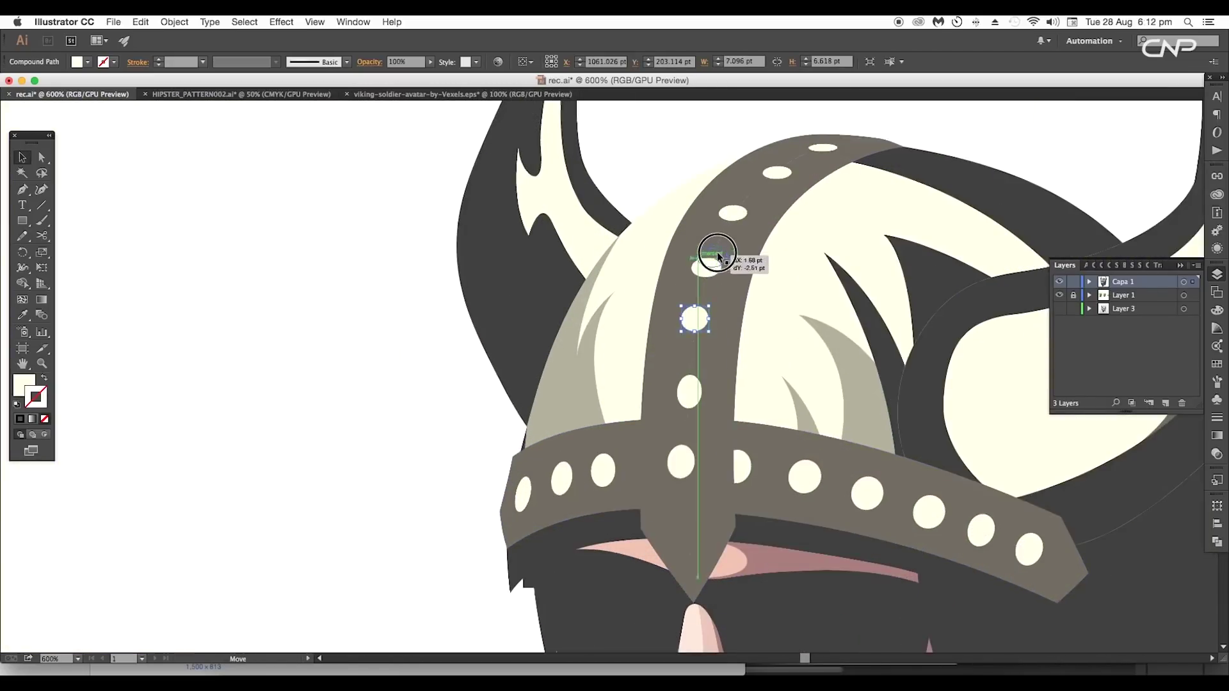
left_click_drag(732, 213, 727, 227)
left_click_drag(777, 171, 774, 180)
Adjust the strap's lower studs to leave five evenly spaced studs above the band and none at the crossing.
left_click_drag(696, 327, 703, 304)
left_click_drag(688, 470, 701, 295)
scroll(700, 301, "down", 4)
scroll(710, 387, "up", 5)
left_click(816, 185)
scroll(817, 281, "down", 3)
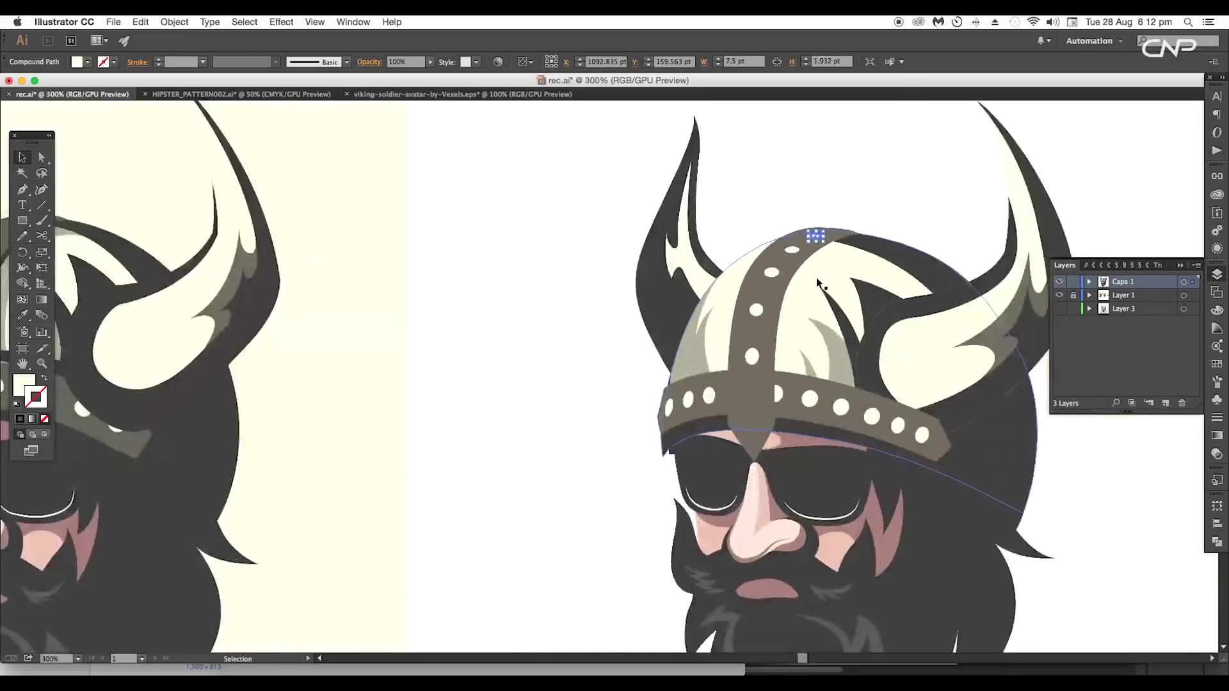
left_click(1061, 474)
scroll(1060, 474, "down", 1)
Create a dark grey copy of the strap behind the original, coloured from the helmet outline, and offset it to the right.
left_click(698, 404)
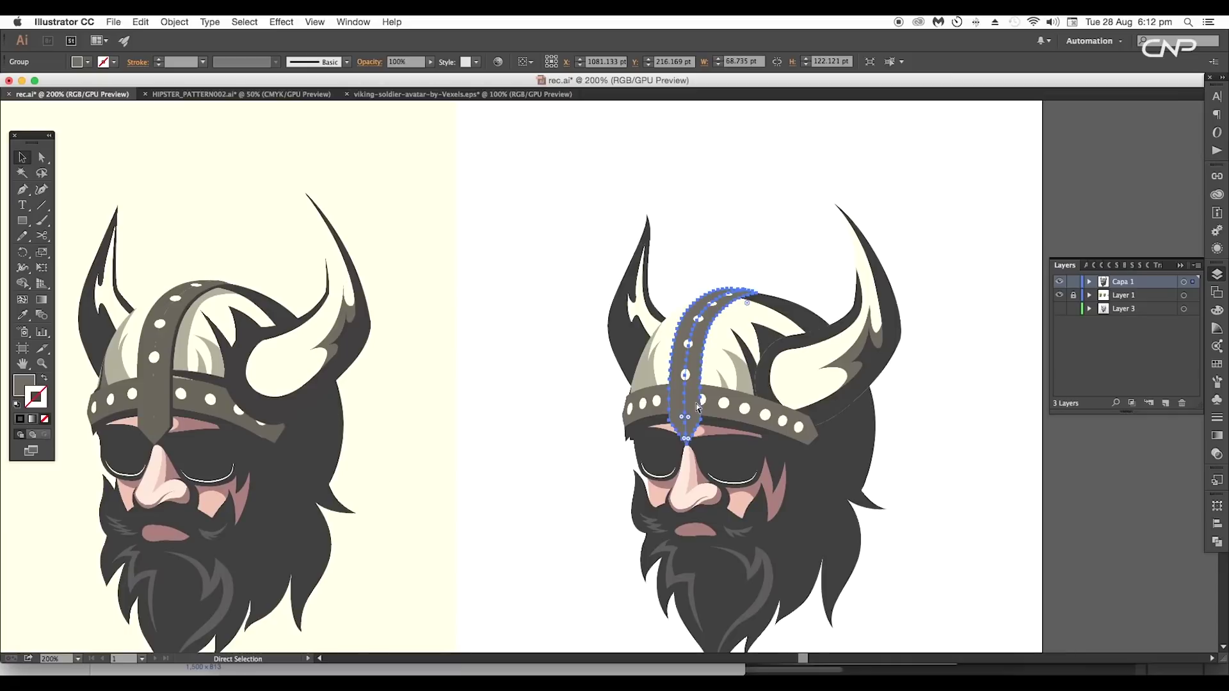
scroll(696, 403, "up", 2)
key("i")
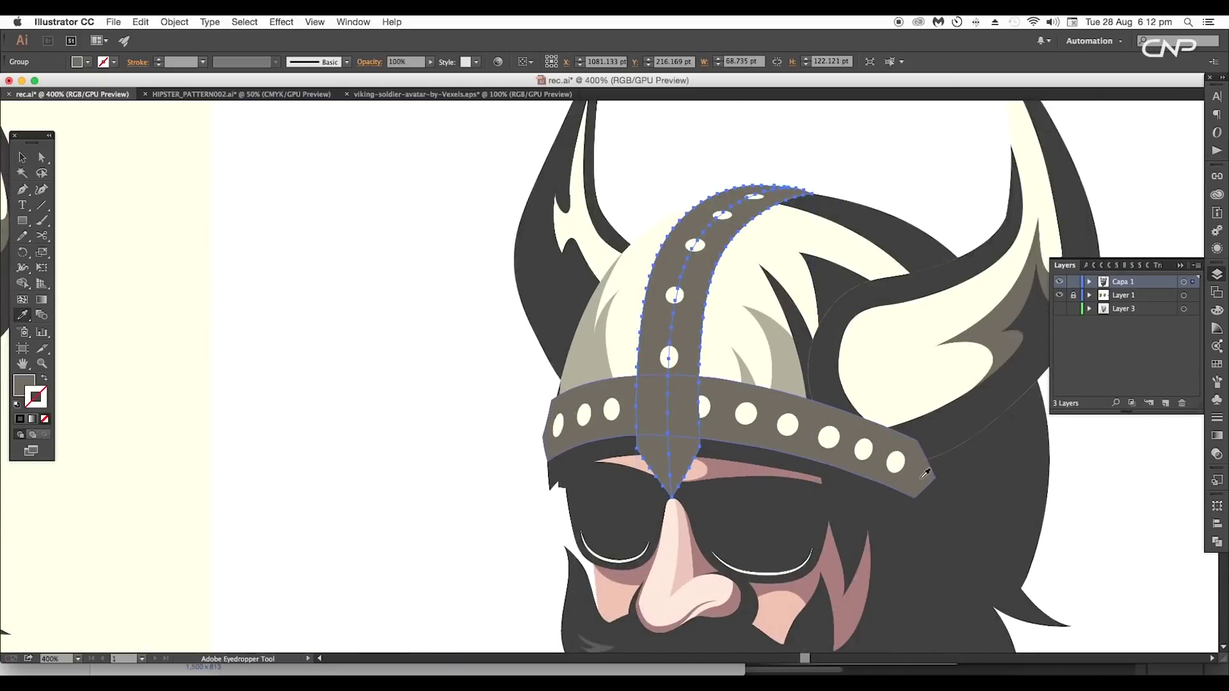
left_click(933, 304)
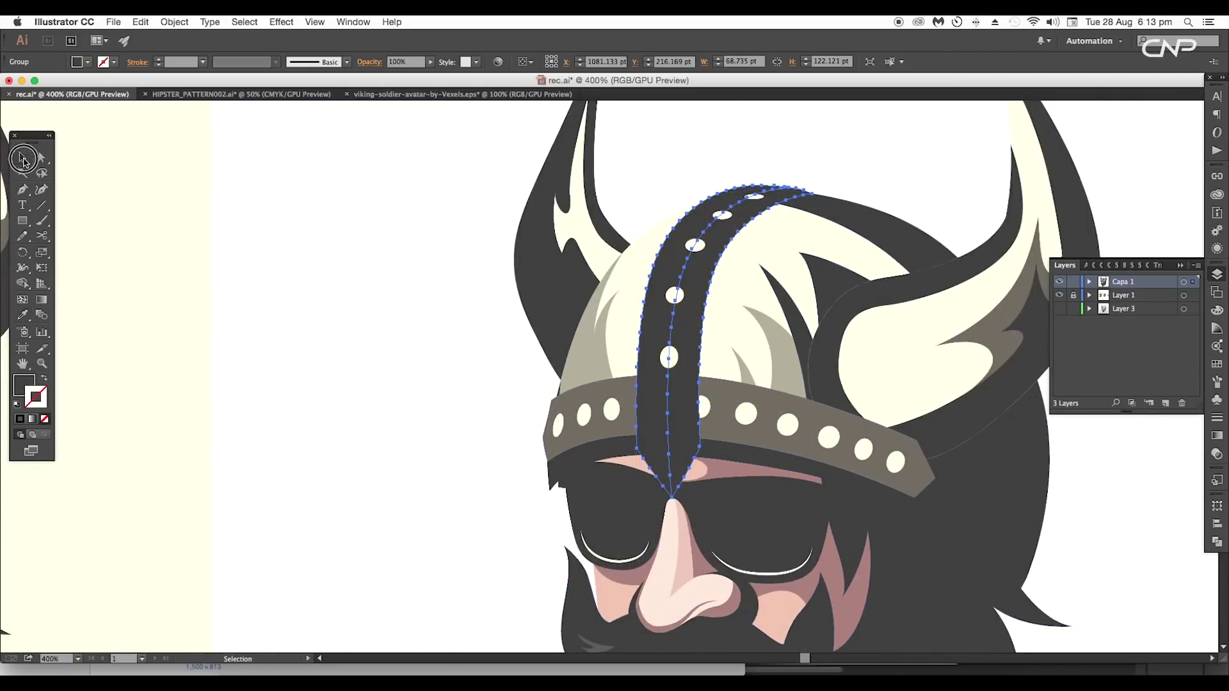
left_click(23, 159)
key("super+z")
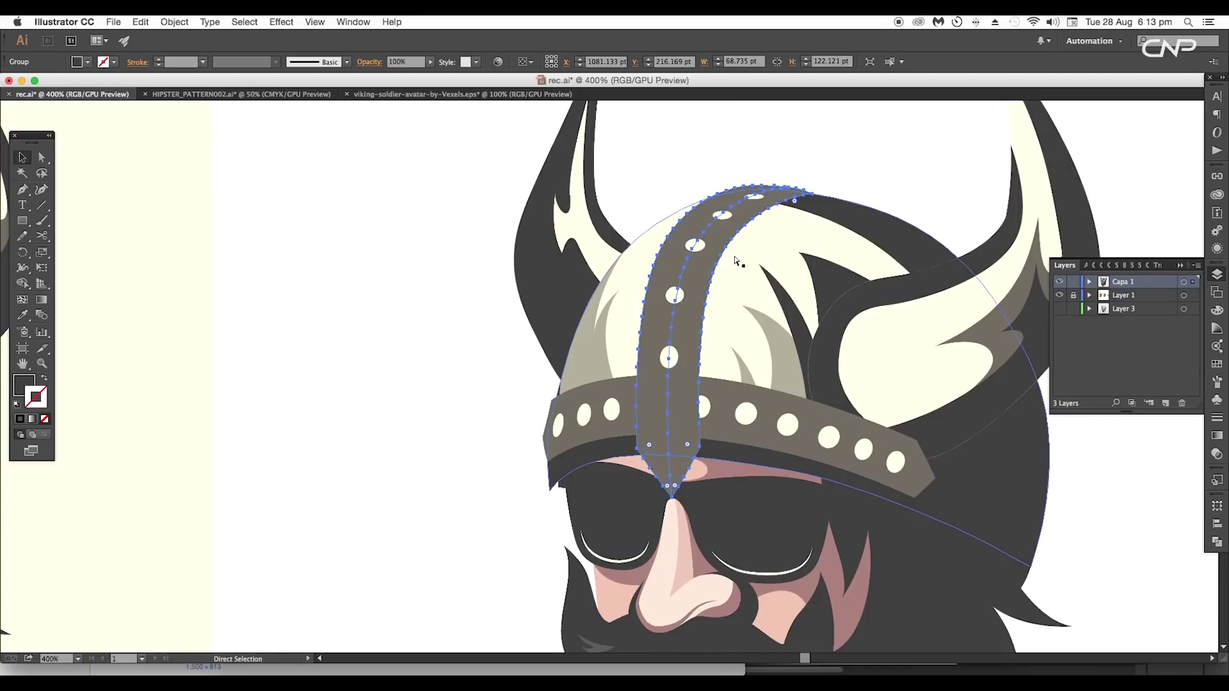
key("super+shift+z")
key("super+z")
key("Right")
key("Up")
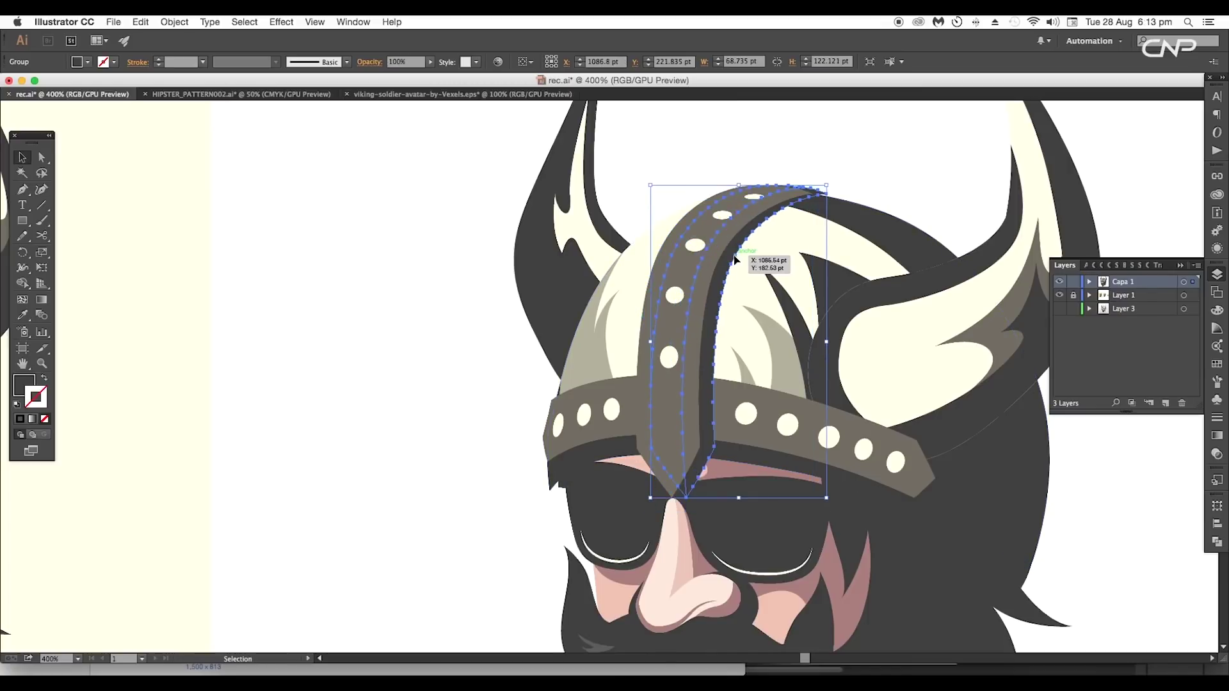
Fine-tune the dark copy's offset so it forms a thin shadow along the strap's right edge.
left_click_drag(985, 521, 977, 511)
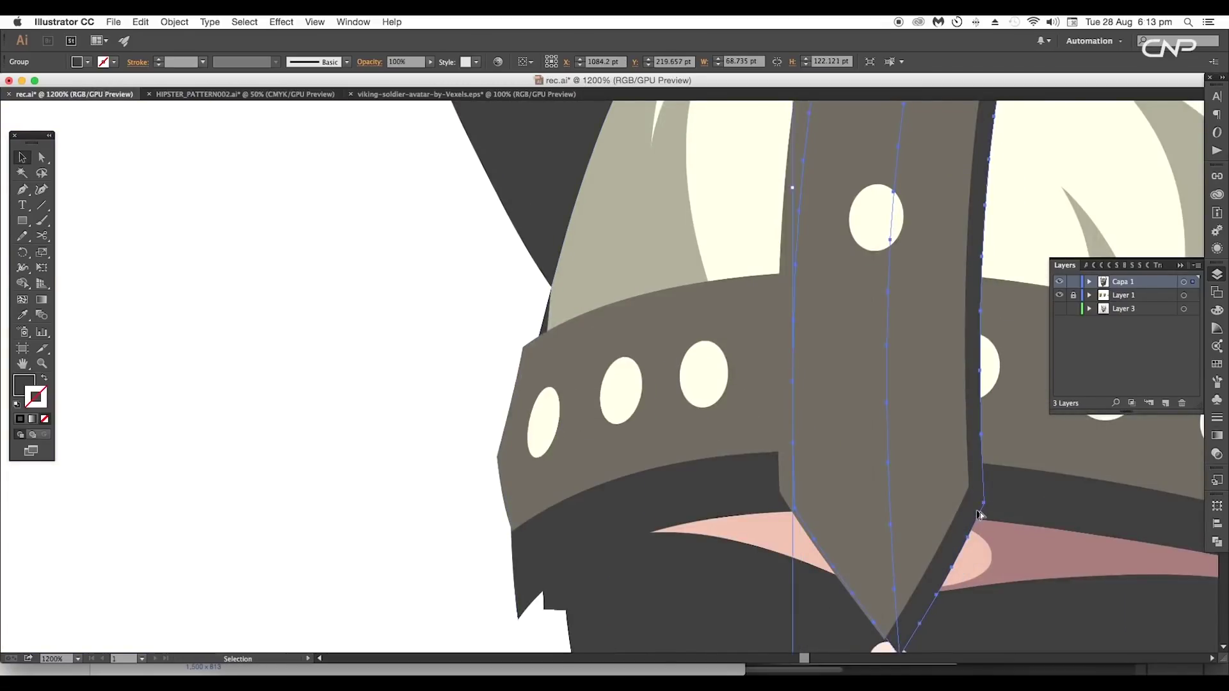
scroll(980, 513, "down", 4)
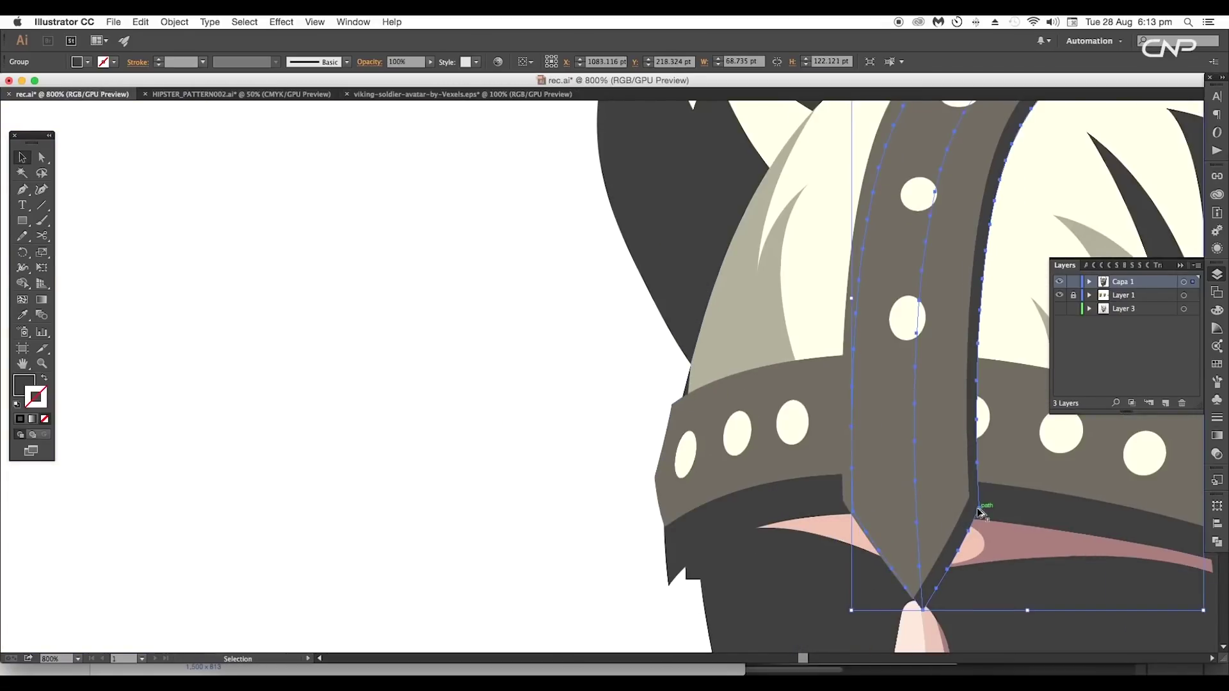
left_click_drag(991, 468, 874, 485)
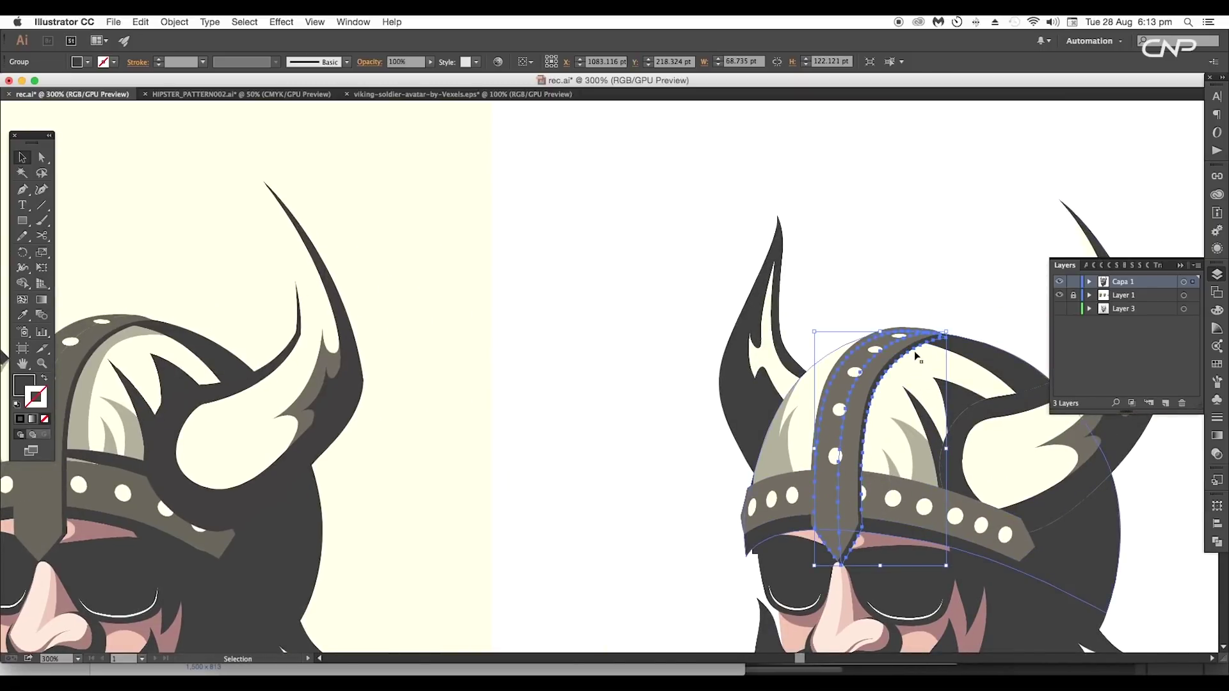
key("super+equal")
key("super+equal")
key("super+equal")
key("super+equal")
left_click_drag(896, 368, 895, 362)
scroll(896, 367, "down", 3)
scroll(865, 529, "up", 1)
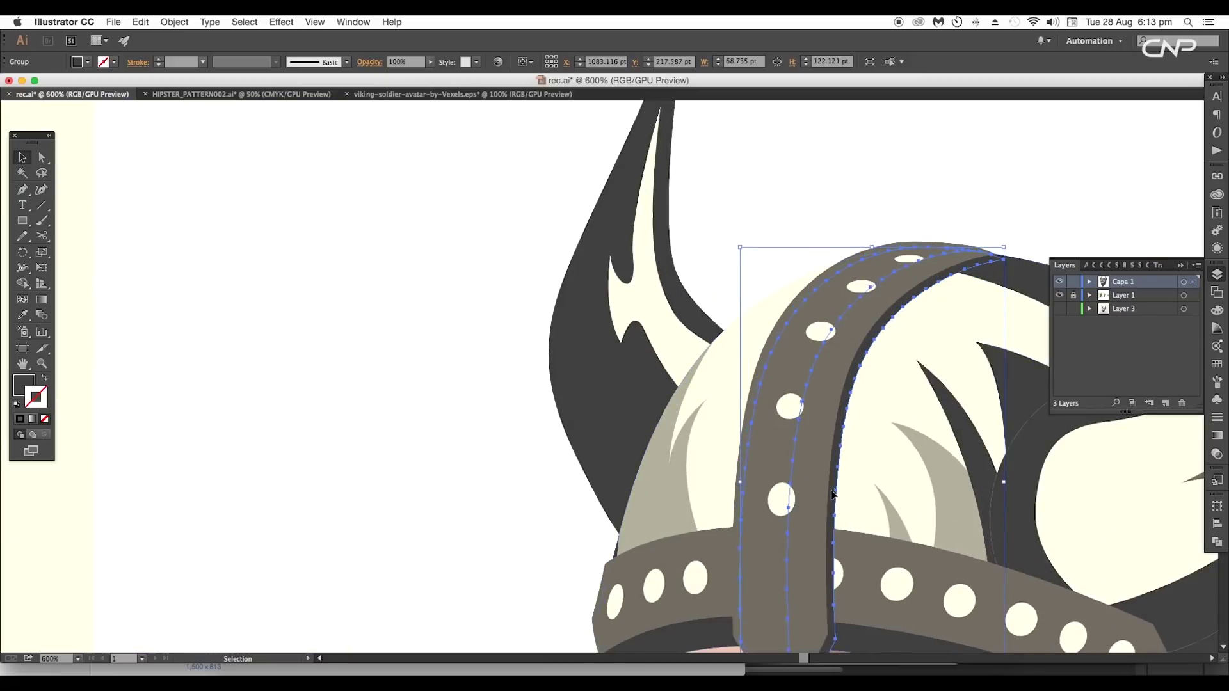
scroll(837, 480, "up", 2)
scroll(755, 564, "down", 2)
Duplicate the dark shadow about 6.7 pt to the right and recolour the copy with the helmet's light grey shading.
left_click(821, 402)
left_click(820, 408)
left_click_drag(820, 410, 848, 412)
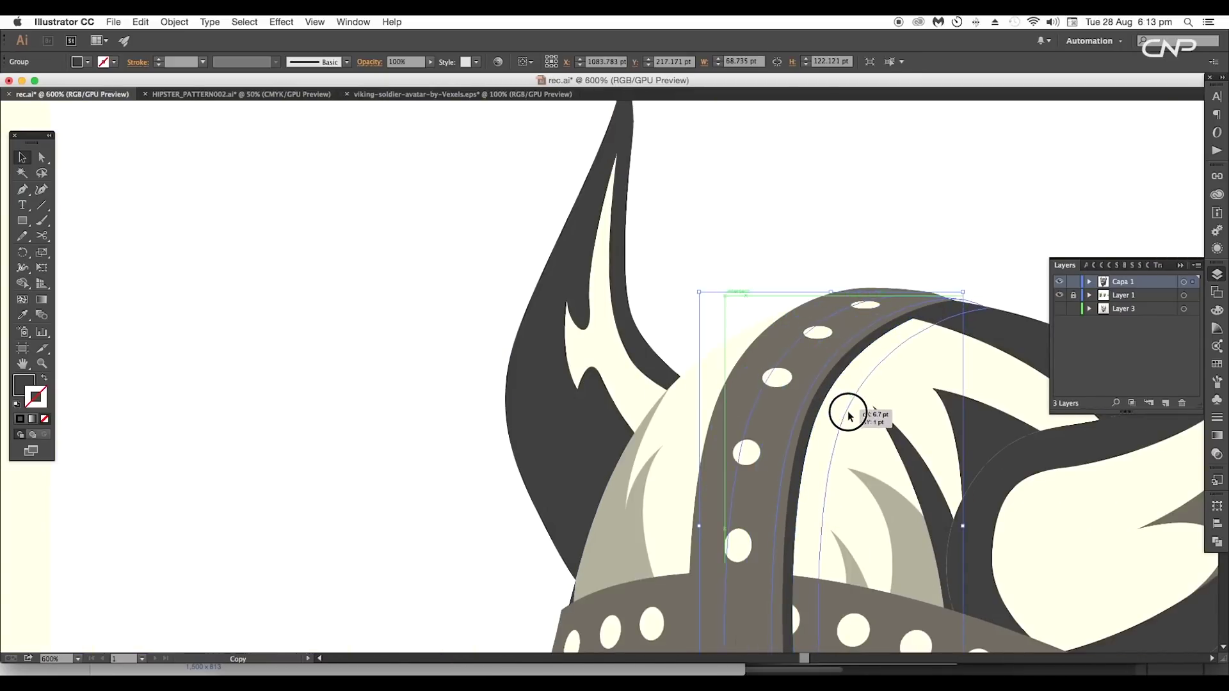
key("i")
left_click(893, 493)
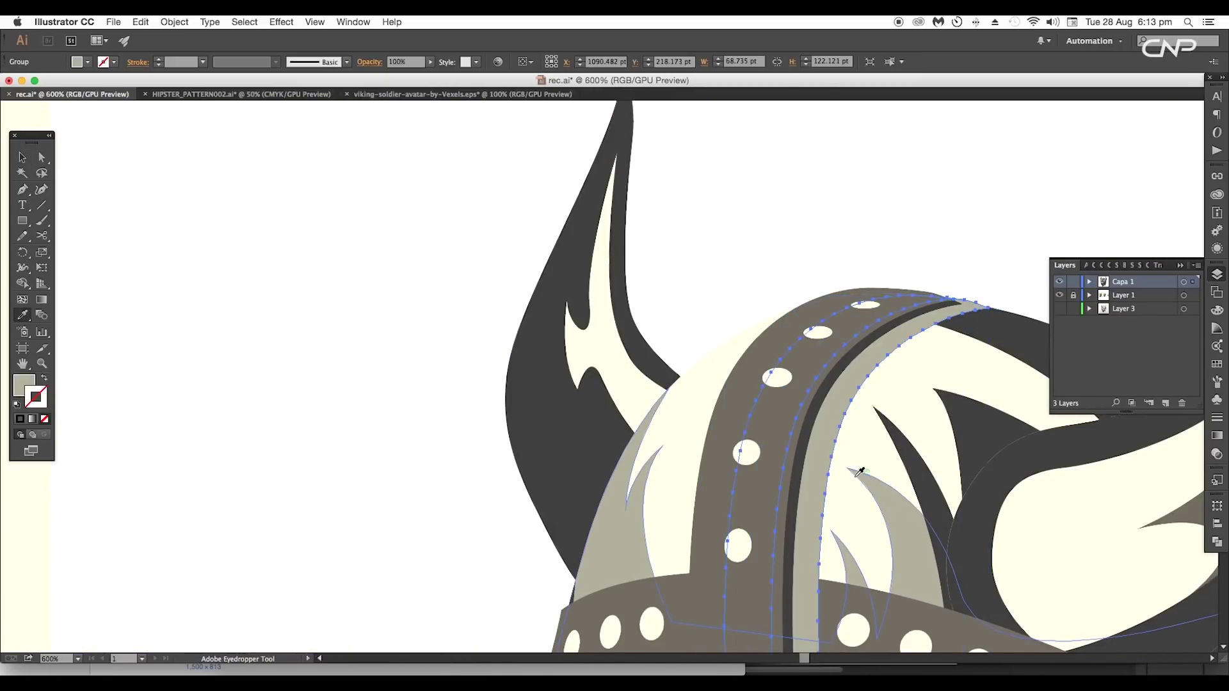
Simplify the light grey copy's path with a curve precision of 64% and an angle threshold of 180°.
key("super+minus")
scroll(869, 470, "down", 2)
scroll(869, 470, "right", 2)
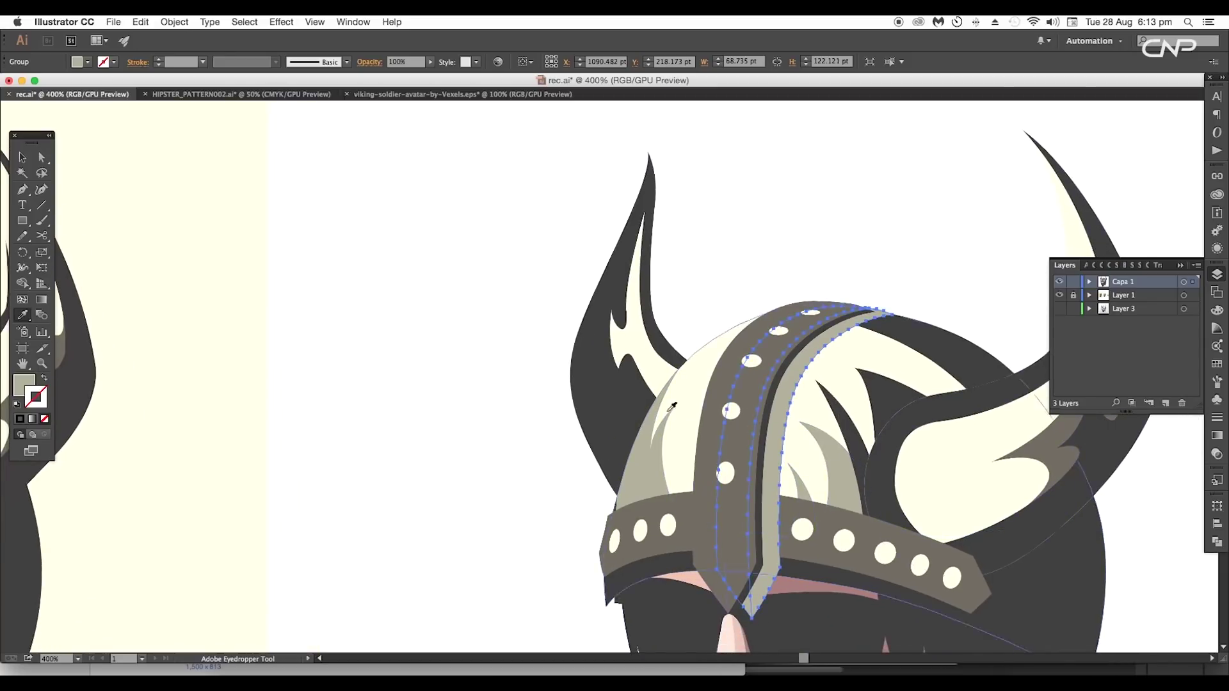
scroll(851, 309, "down", 1)
scroll(851, 310, "right", 1)
key("v")
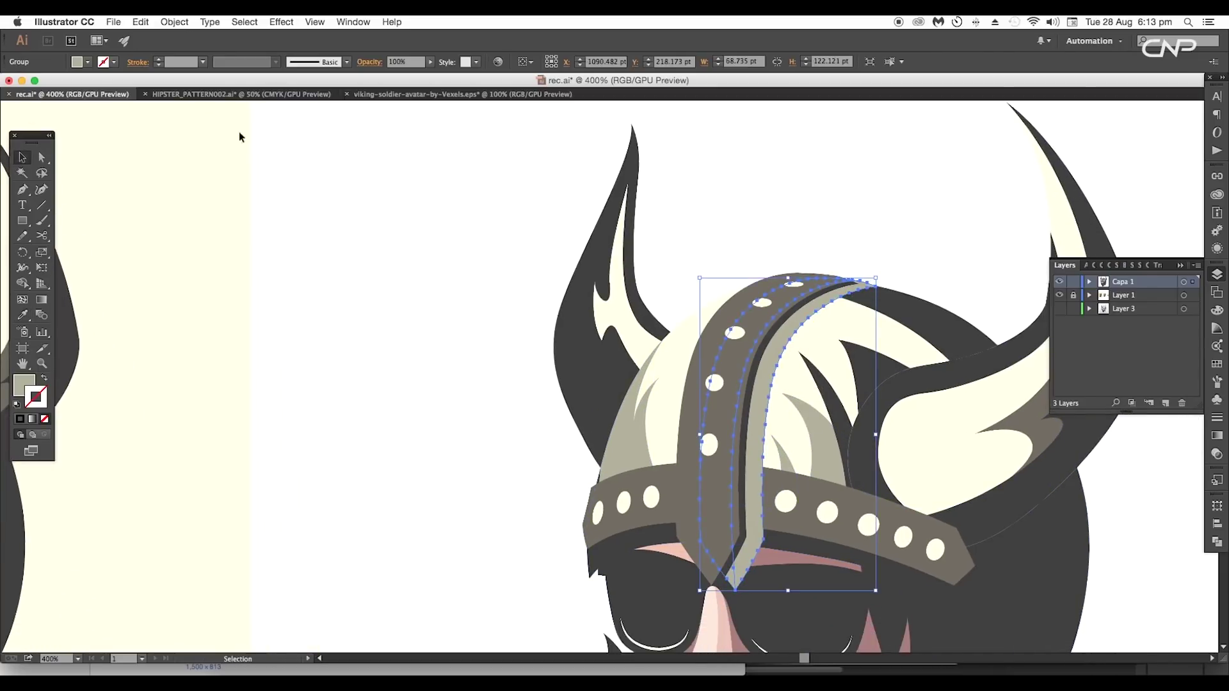
left_click(172, 23)
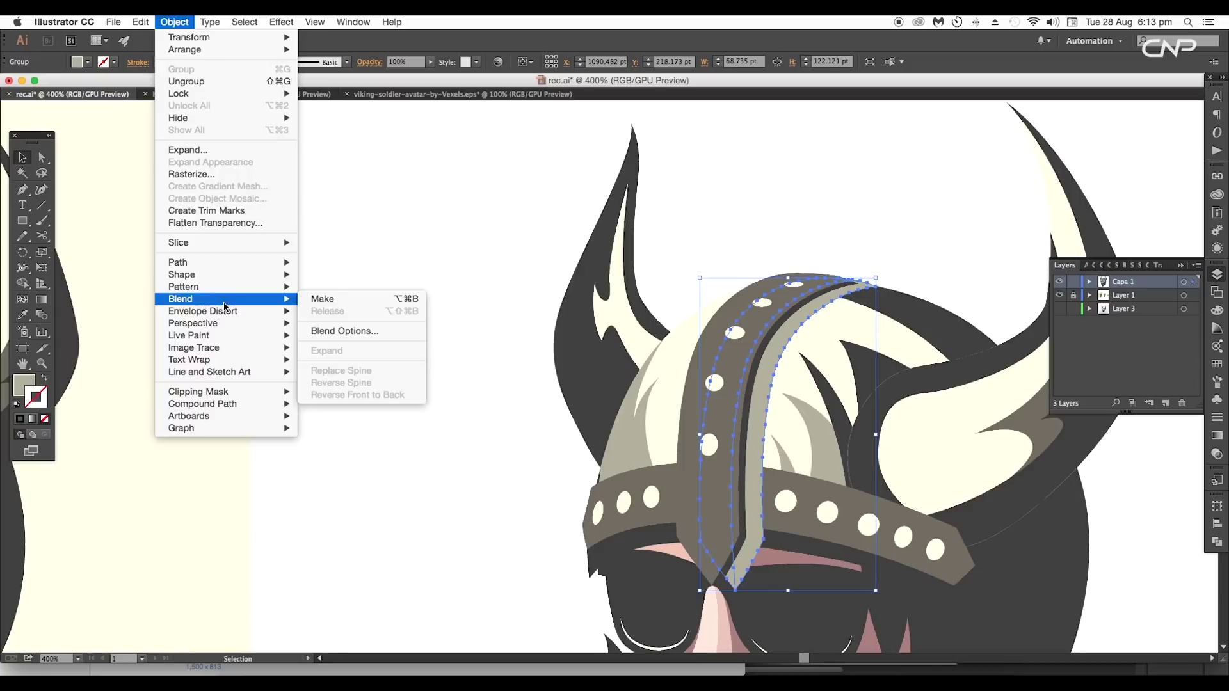
mouse_move(282, 263)
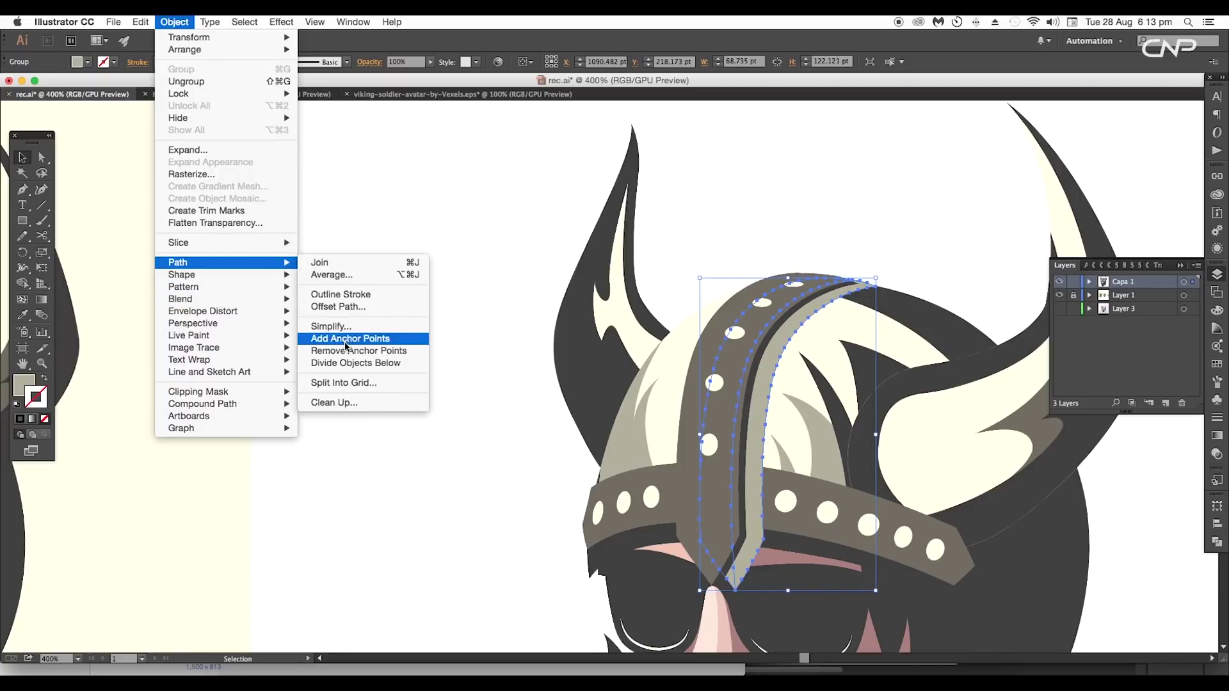
left_click(333, 326)
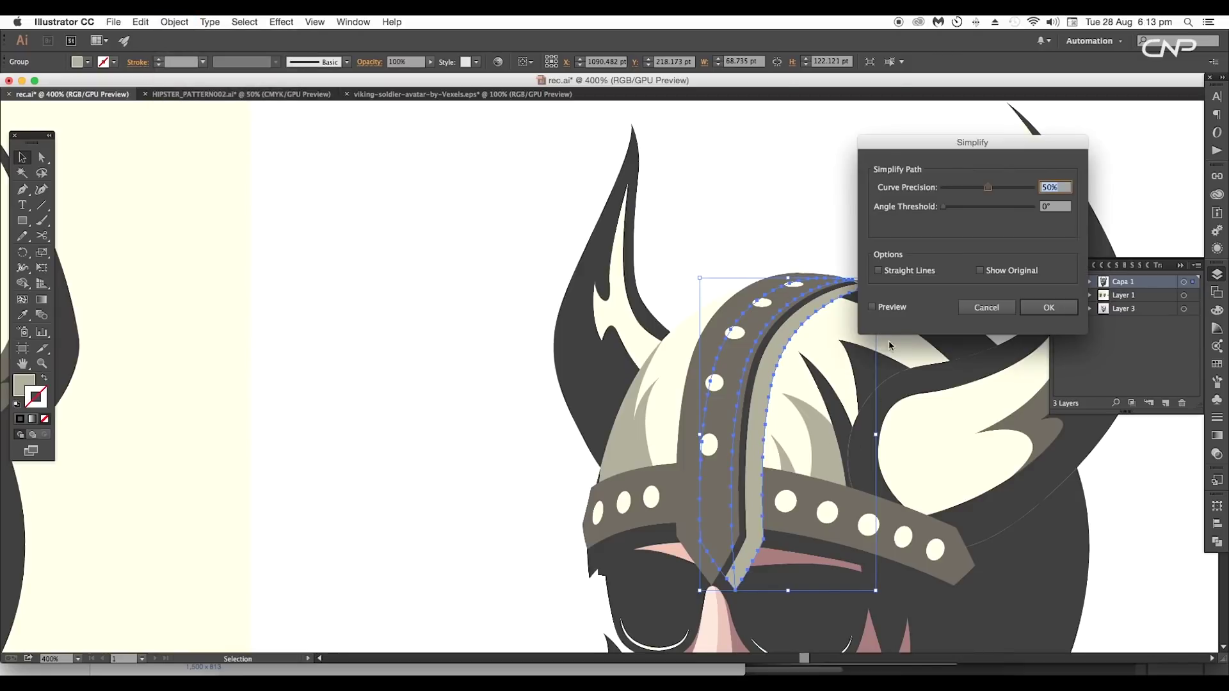
left_click(895, 308)
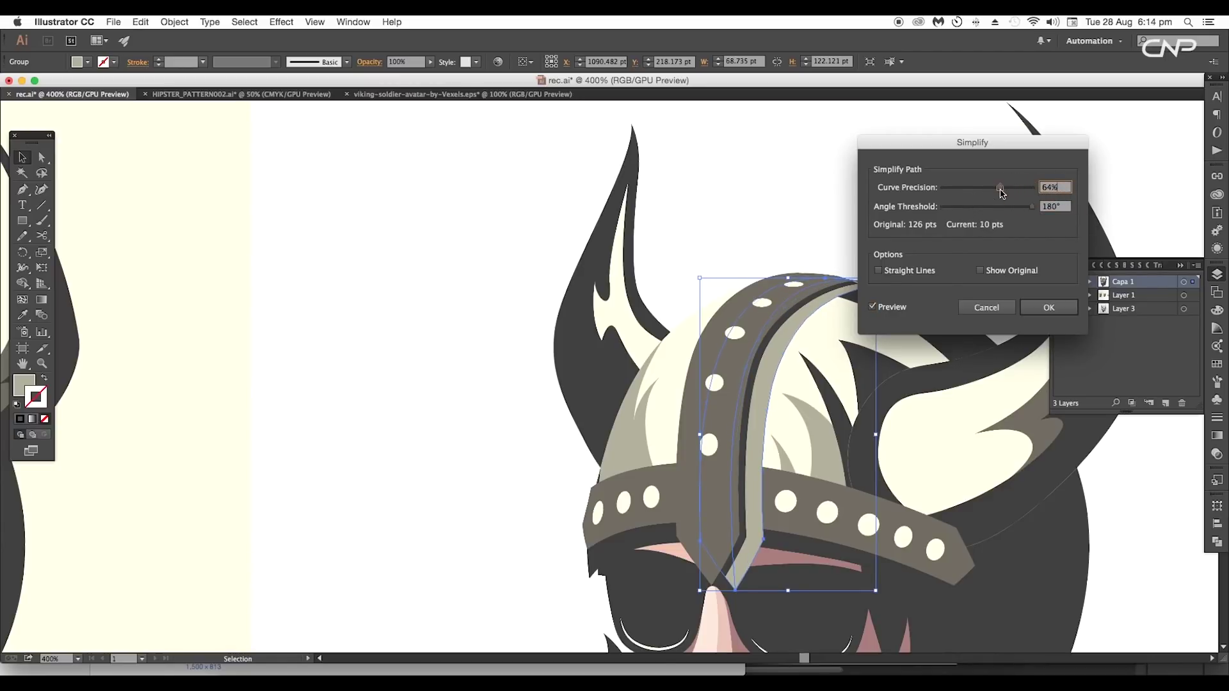
left_click(1045, 305)
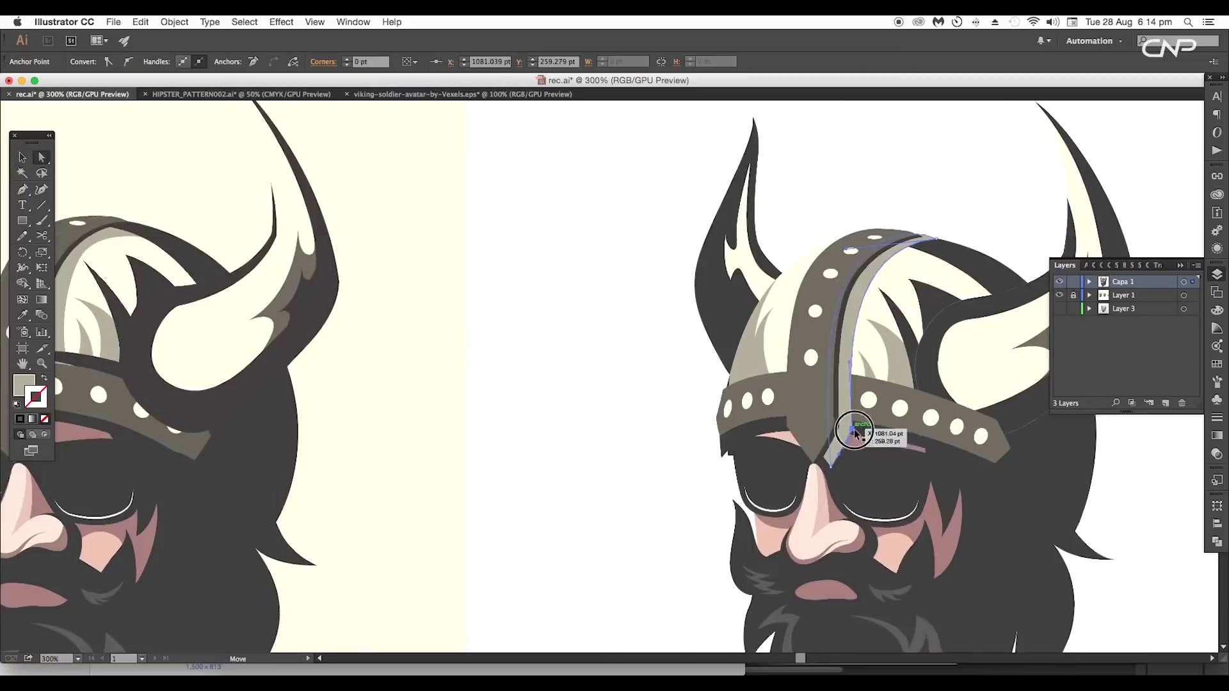
Widen the light grey shading by pulling its lower-right and top-right anchor points outward.
left_click_drag(861, 420, 873, 420)
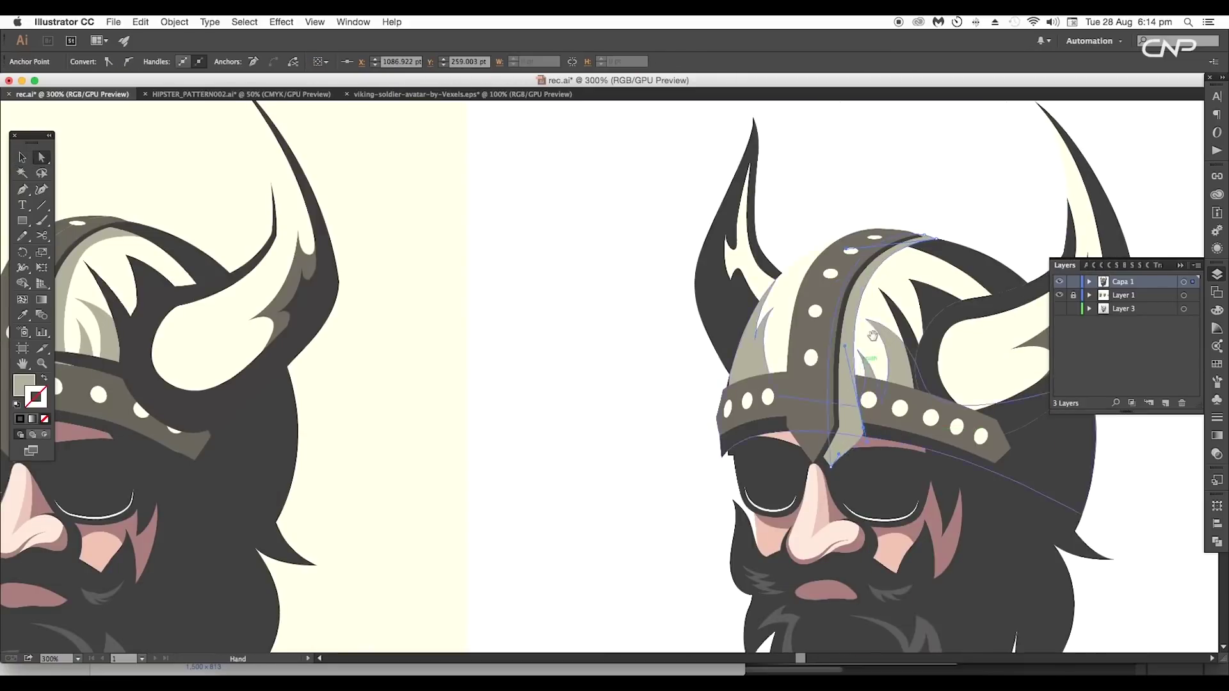
scroll(946, 314, "up", 3)
left_click_drag(946, 314, 948, 328)
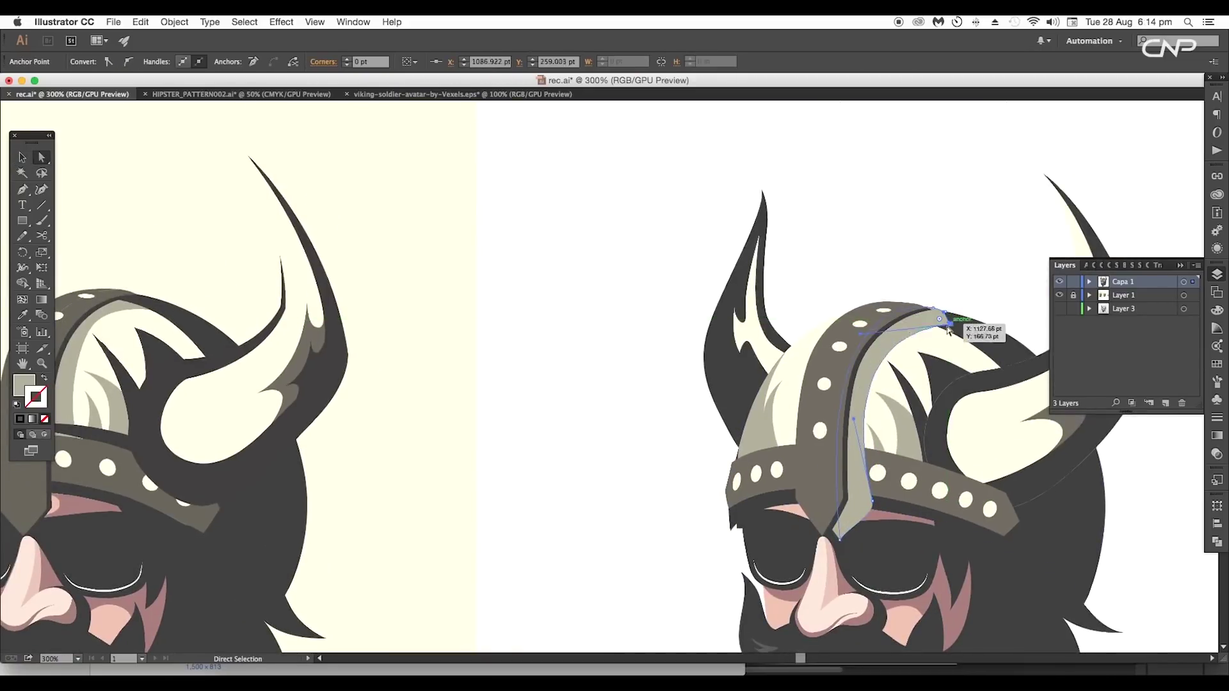
left_click_drag(856, 320, 857, 320)
scroll(953, 259, "left", 1)
Tuck the light grey shading's lower end behind the studded band and adjust the handle of its lower-right anchor.
key("v")
left_click(900, 345)
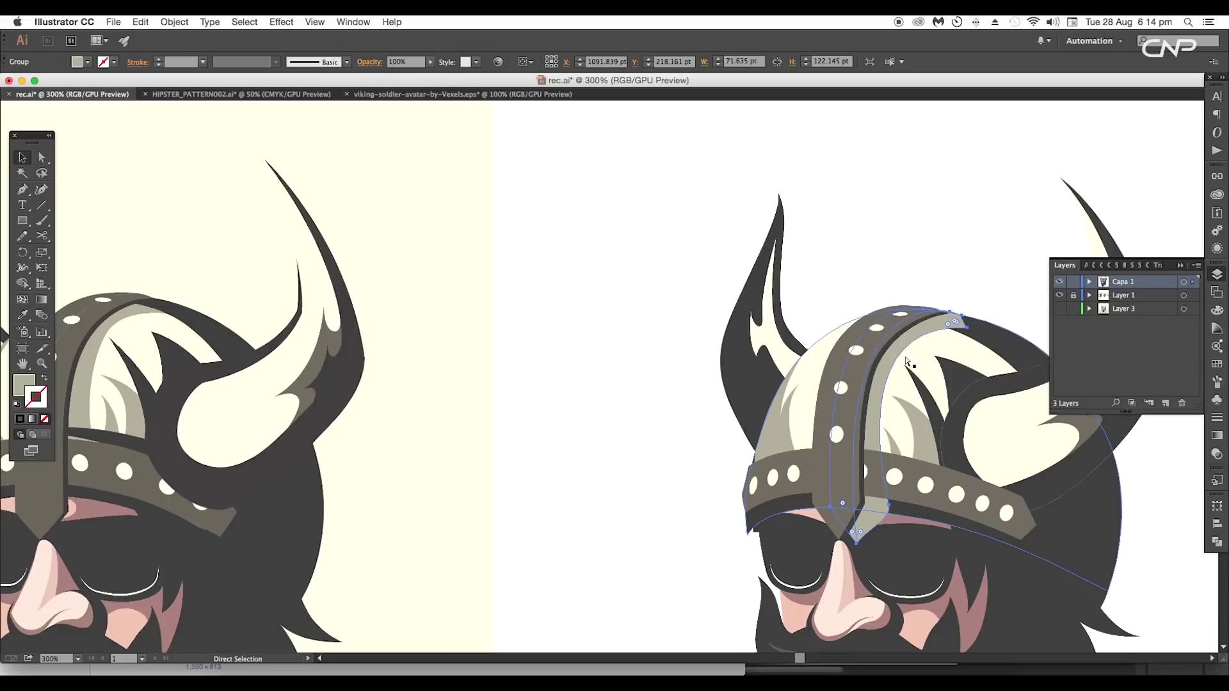
key("super+plus")
key("a")
left_click_drag(892, 510, 859, 448)
mouse_move(822, 285)
left_mouse_down()
mouse_move(832, 314)
mouse_move(832, 302)
left_mouse_up()
left_click(860, 447)
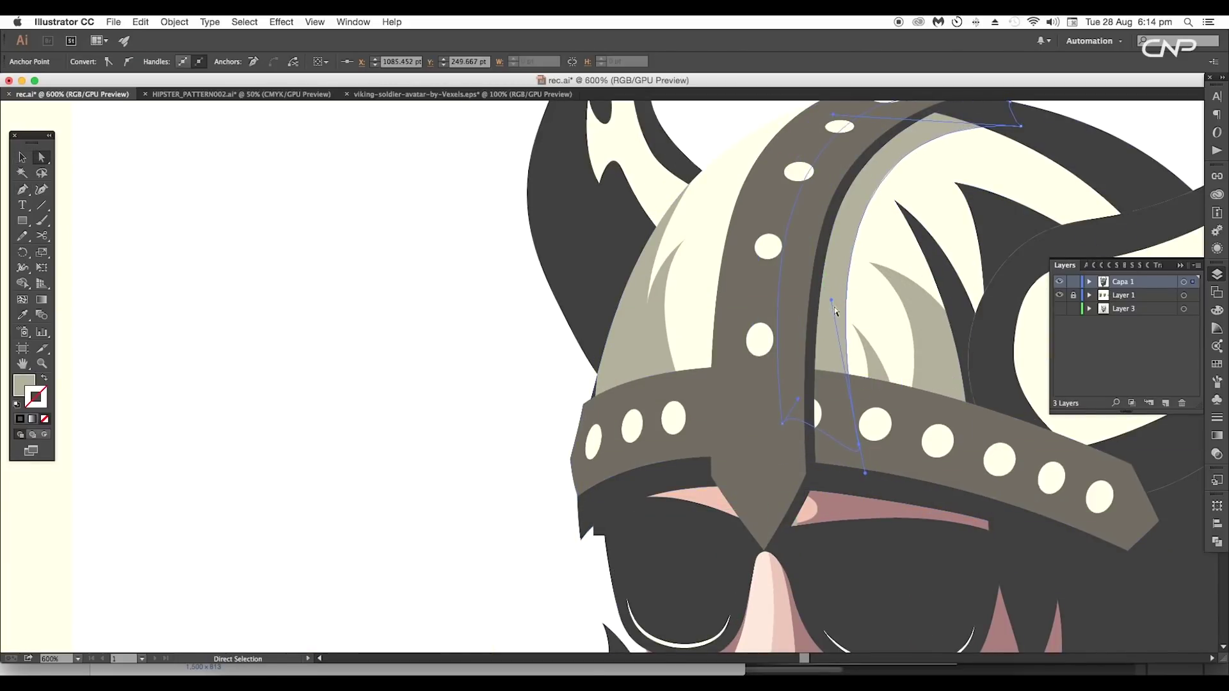
Adjust the anchor points of the dark shadow strip near the strap's lower end beside the band.
key("v")
key("super+plus")
key("super+plus")
left_click_drag(590, 398, 697, 353)
left_click(755, 360)
key("a")
left_click_drag(699, 501, 698, 425)
left_click(589, 447)
scroll(589, 447, "down", 4)
left_click_drag(660, 461, 923, 471)
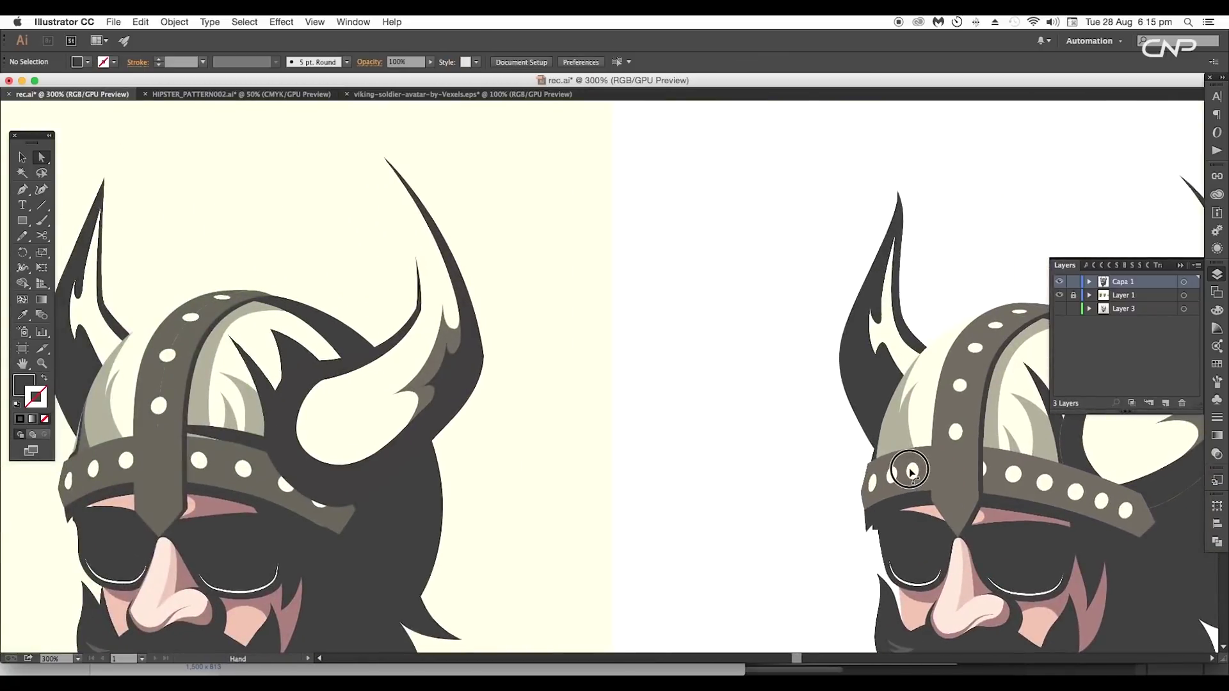
Give the right horn's outer shape a black 3 mm stroke.
left_click_drag(1082, 483, 828, 468)
left_click(891, 420)
scroll(912, 463, "up", 4)
key("super+minus")
key("super+minus")
key("super+minus")
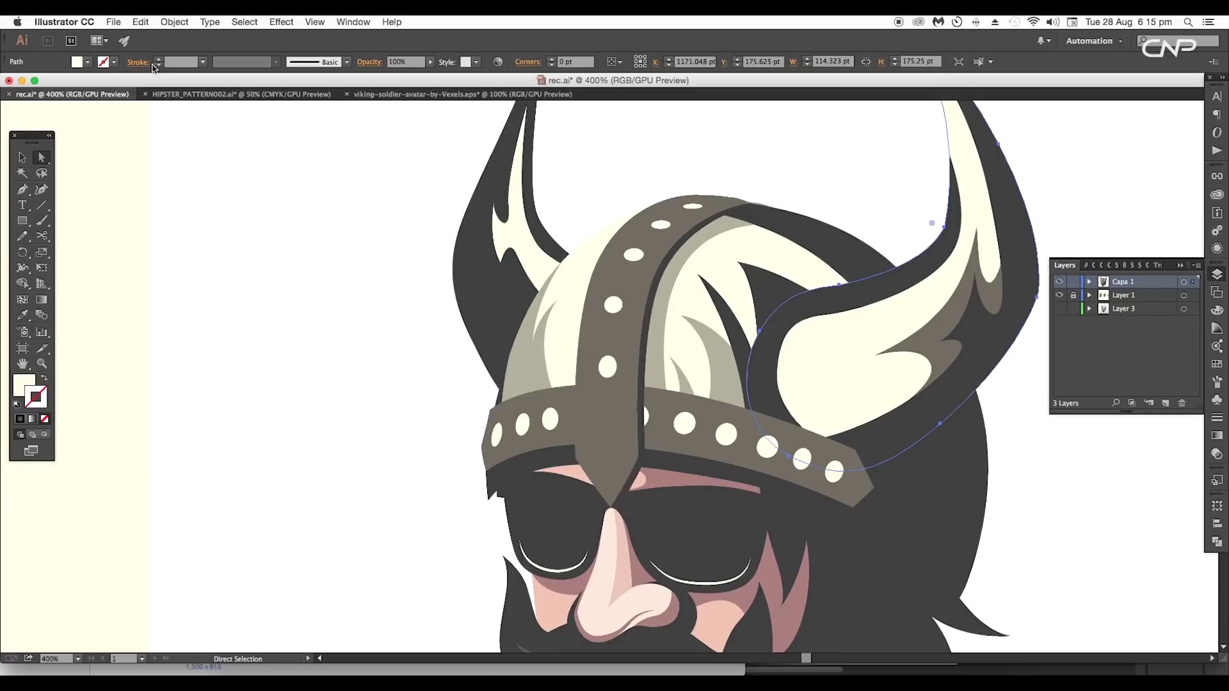
scroll(185, 66, "up", 3)
key("shift+super+F9")
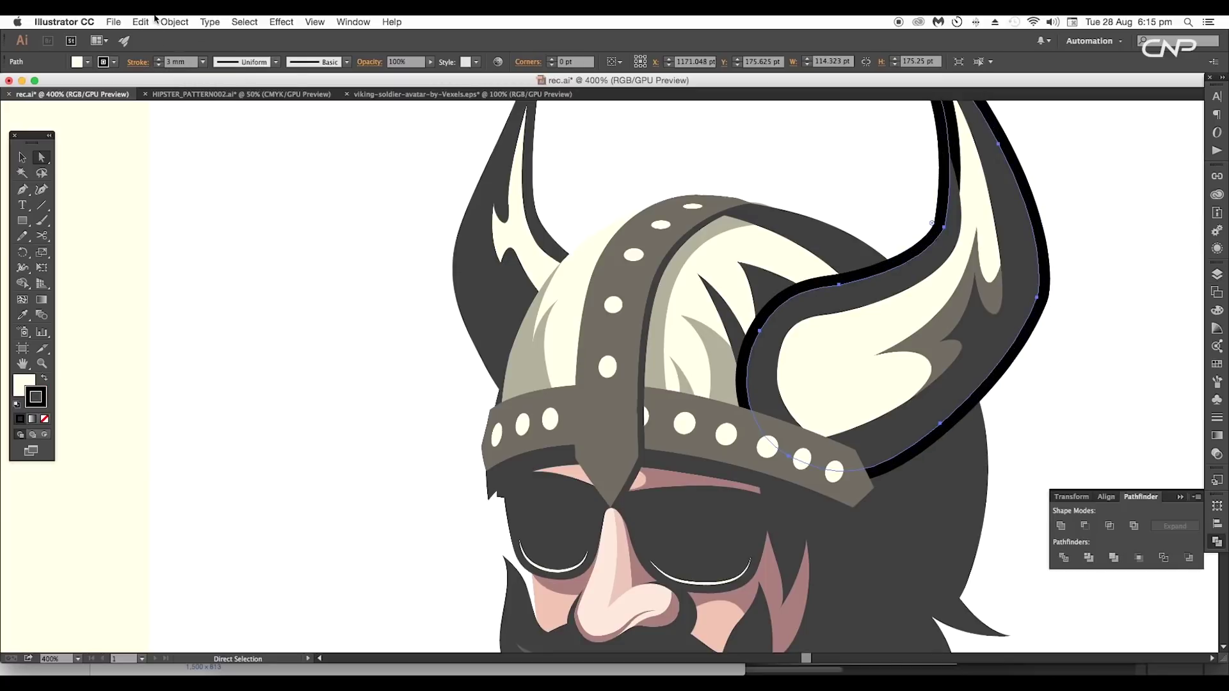
Convert the right horn's stroke into a filled shape with Outline Stroke.
left_click(175, 21)
mouse_move(256, 263)
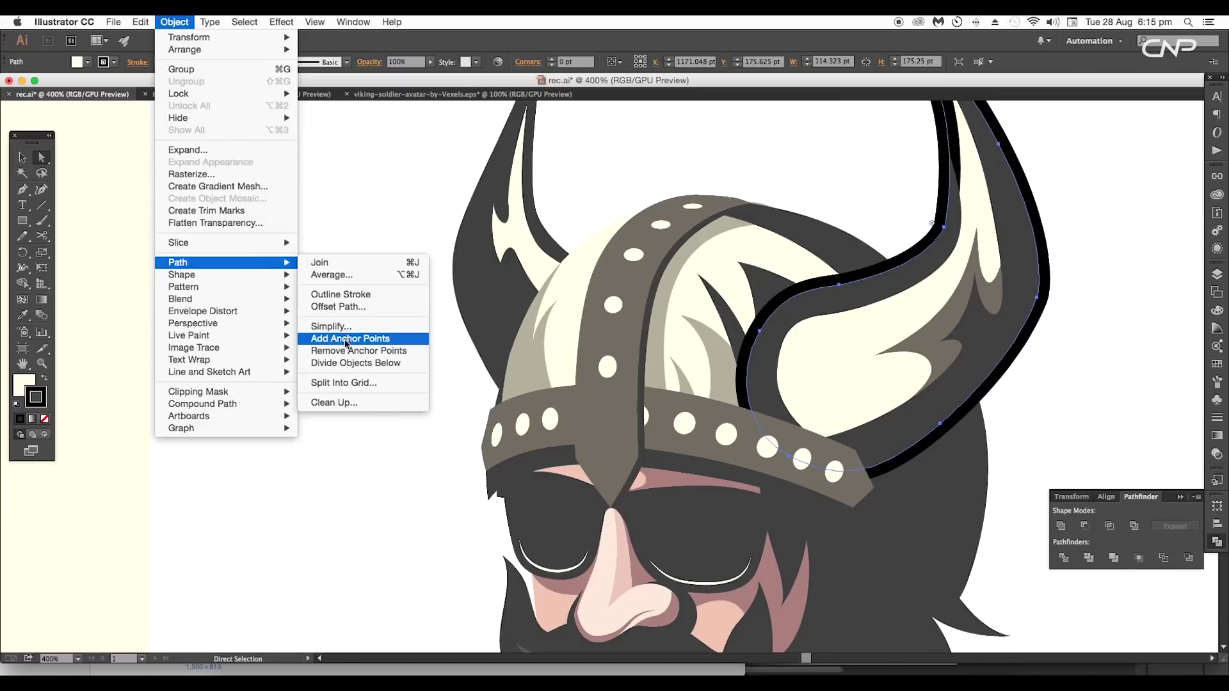
left_click(338, 296)
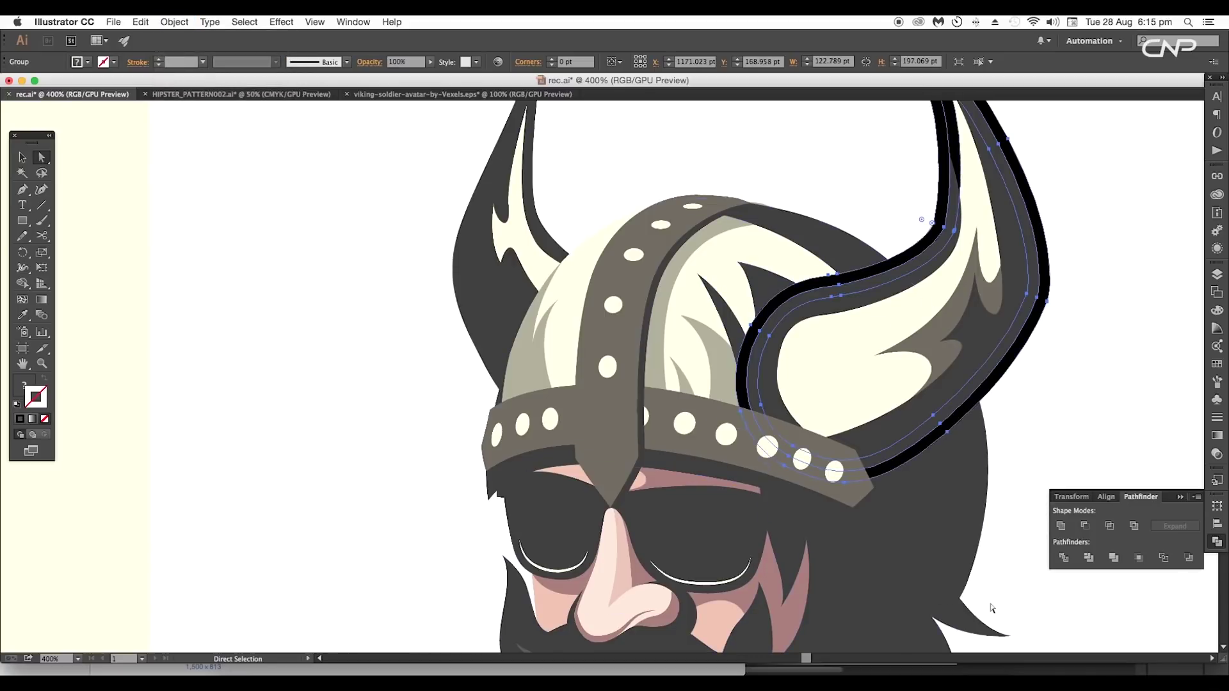
Subtract the horn's expanded outline from the selected shapes with the Minus Front pathfinder and check the complete head against the reference.
left_click(1085, 526)
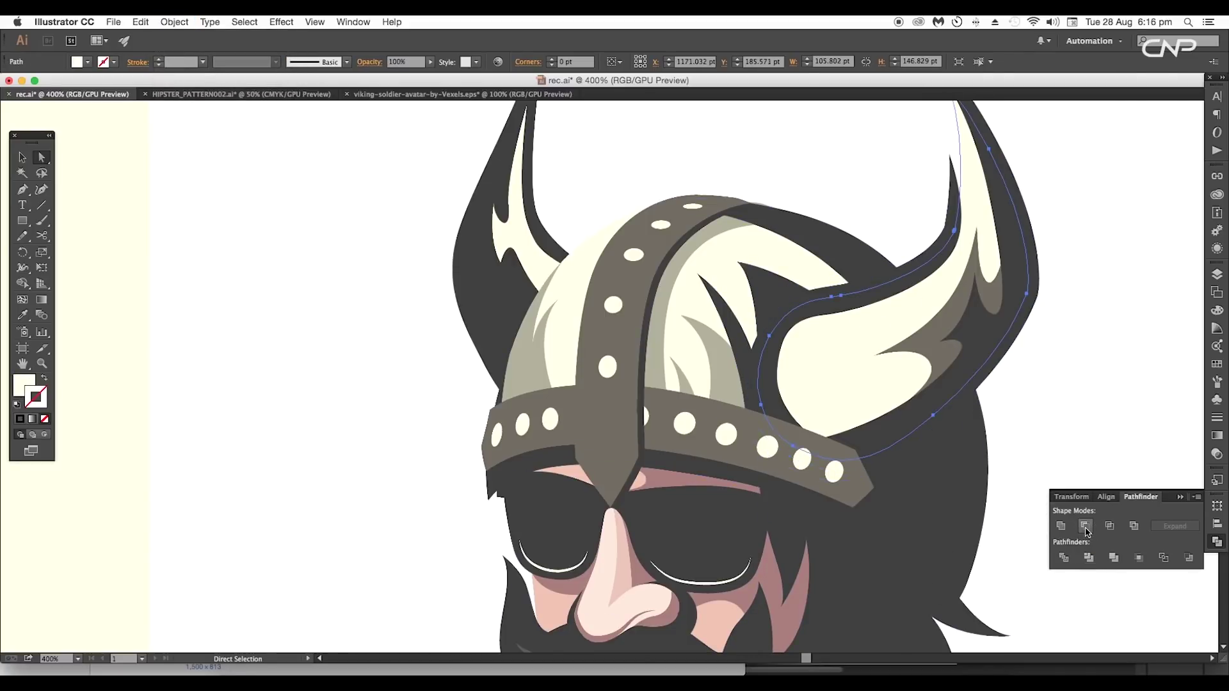
left_click(1081, 422)
scroll(1078, 422, "down", 2)
left_click_drag(1048, 424, 902, 389)
key("v")
left_click_drag(841, 477, 892, 404)
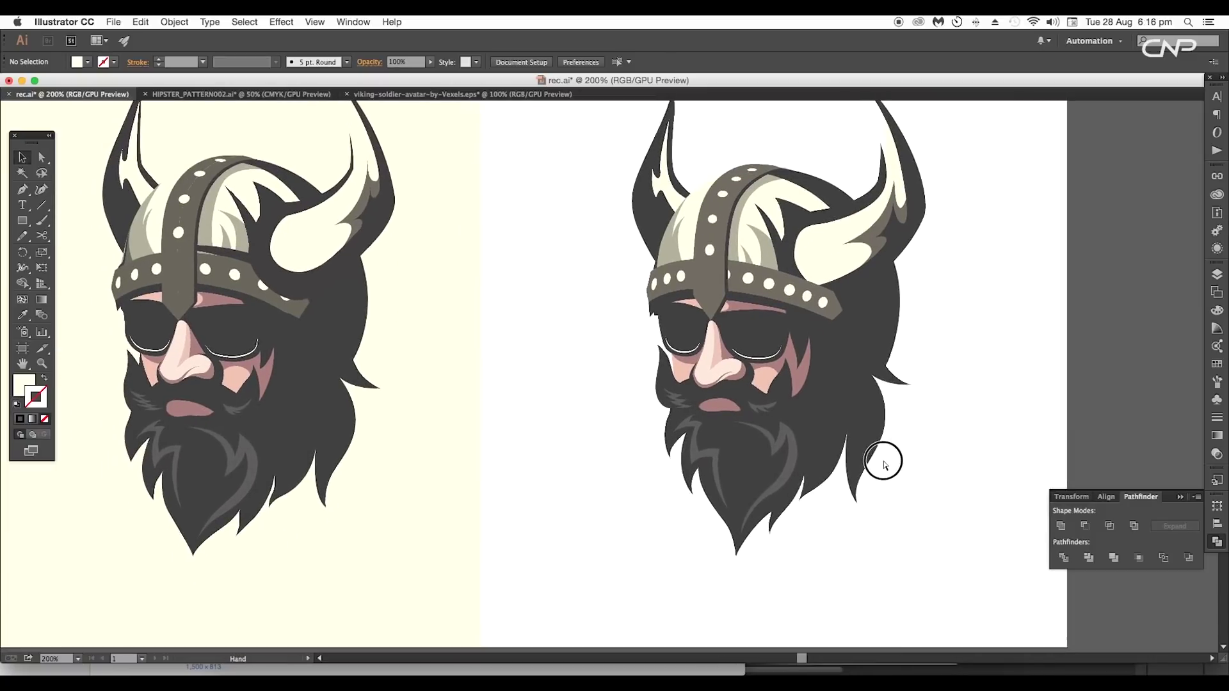
left_click_drag(883, 460, 832, 530)
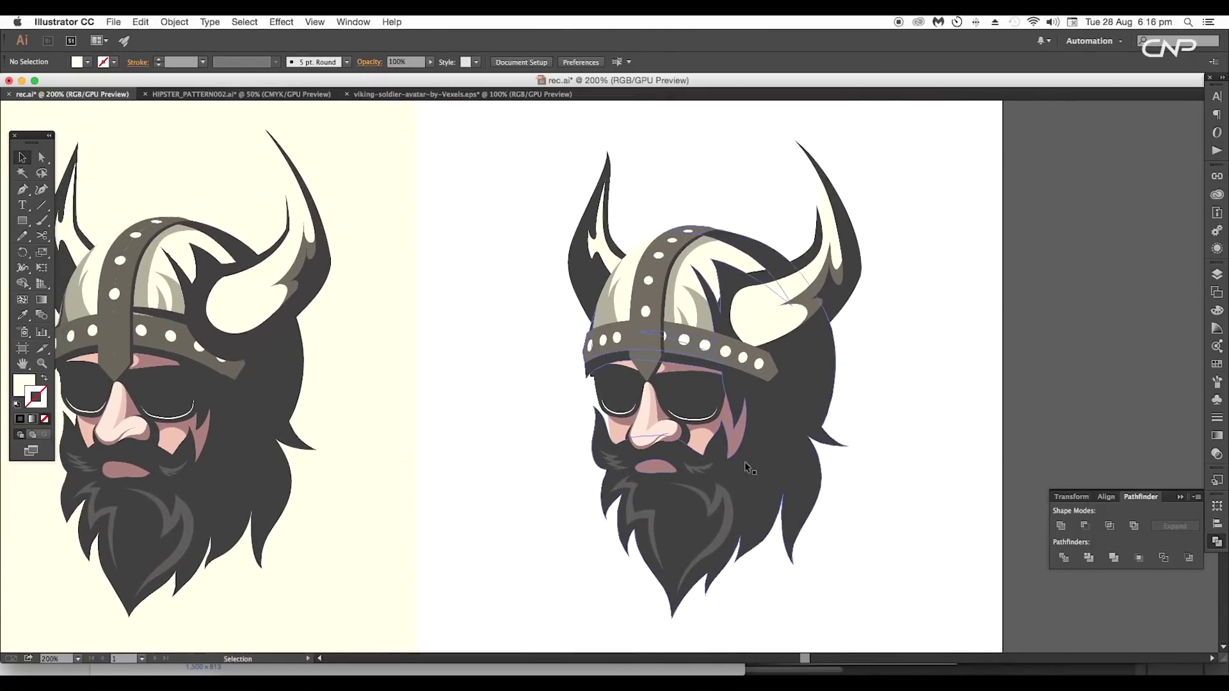
left_click_drag(747, 519, 705, 505)
left_click(746, 509)
left_click(813, 605)
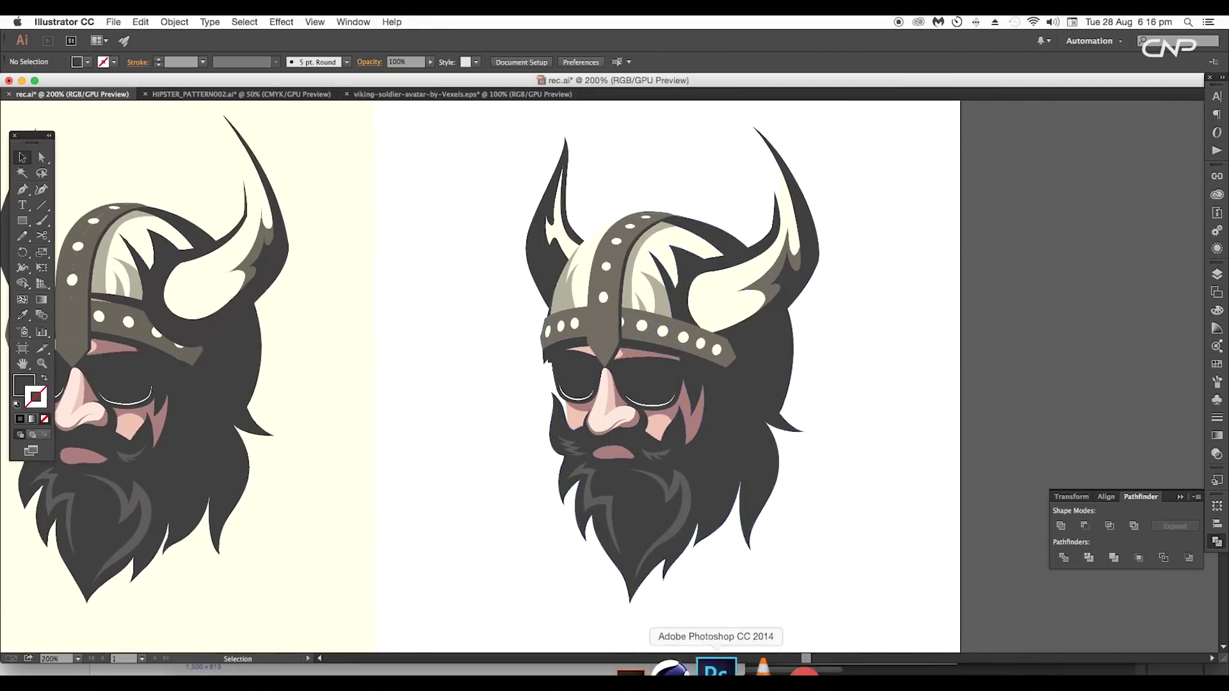
Switch to Photoshop and create a new document measuring 2000 by 1200 pixels.
left_click(715, 669)
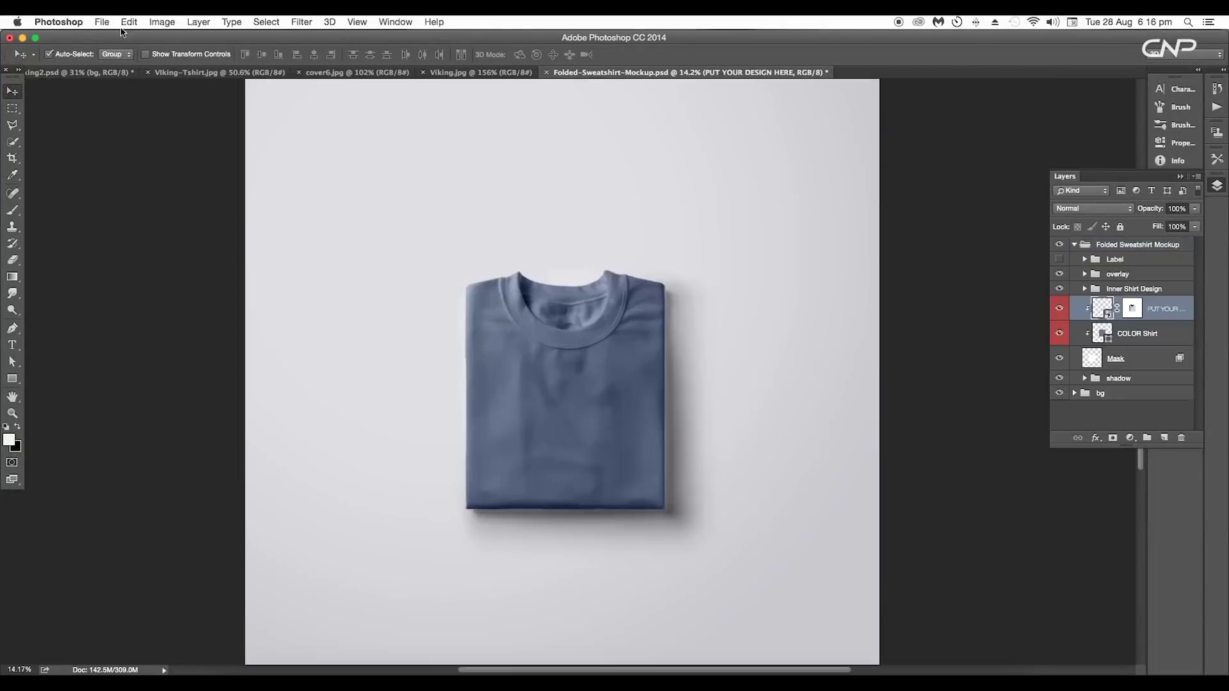
left_click(102, 22)
left_click(38, 34)
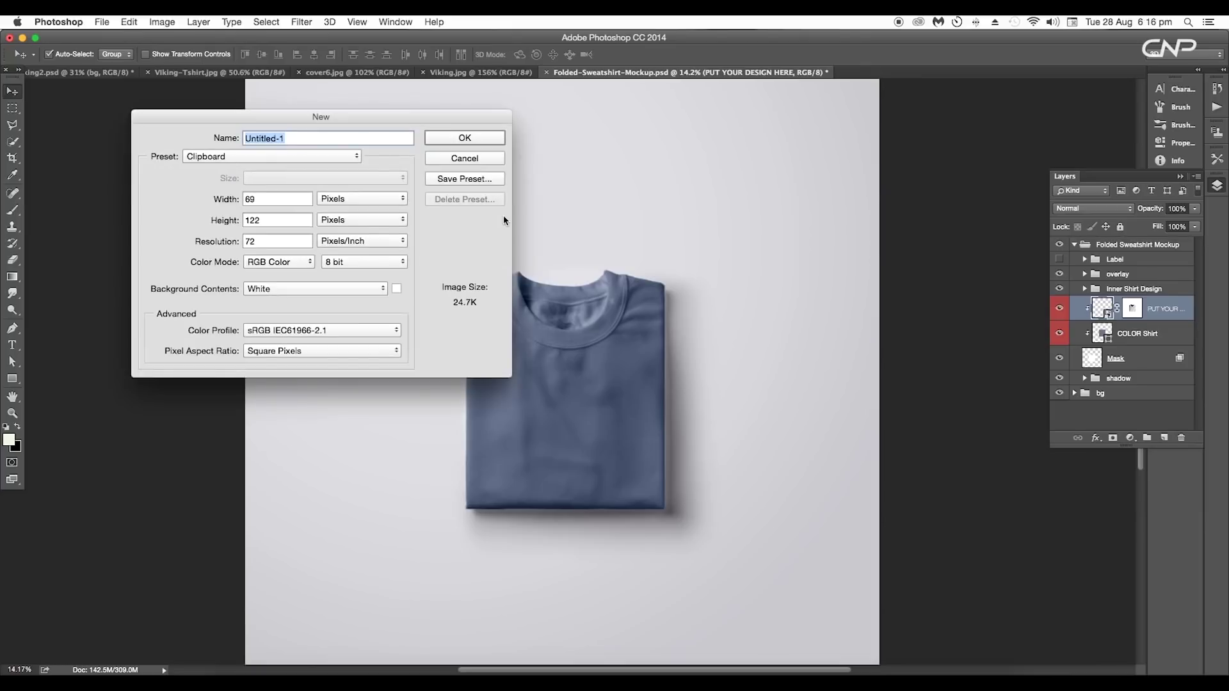
type("2000")
key("Tab")
type("12")
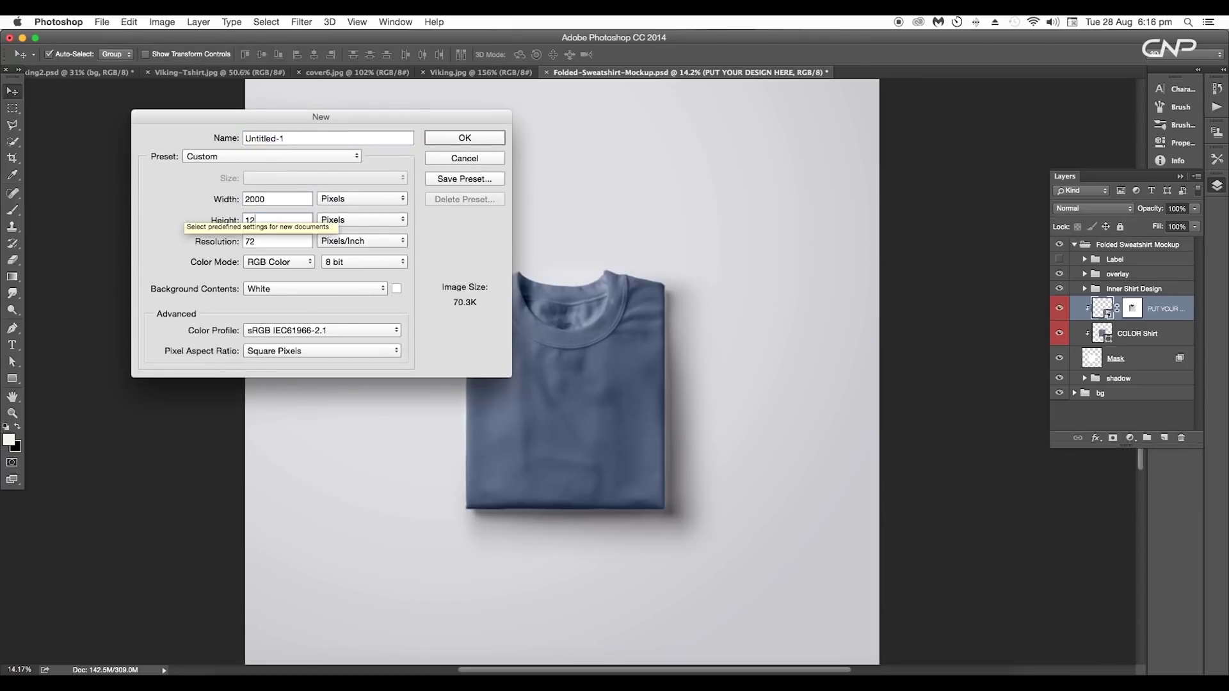
key("Return")
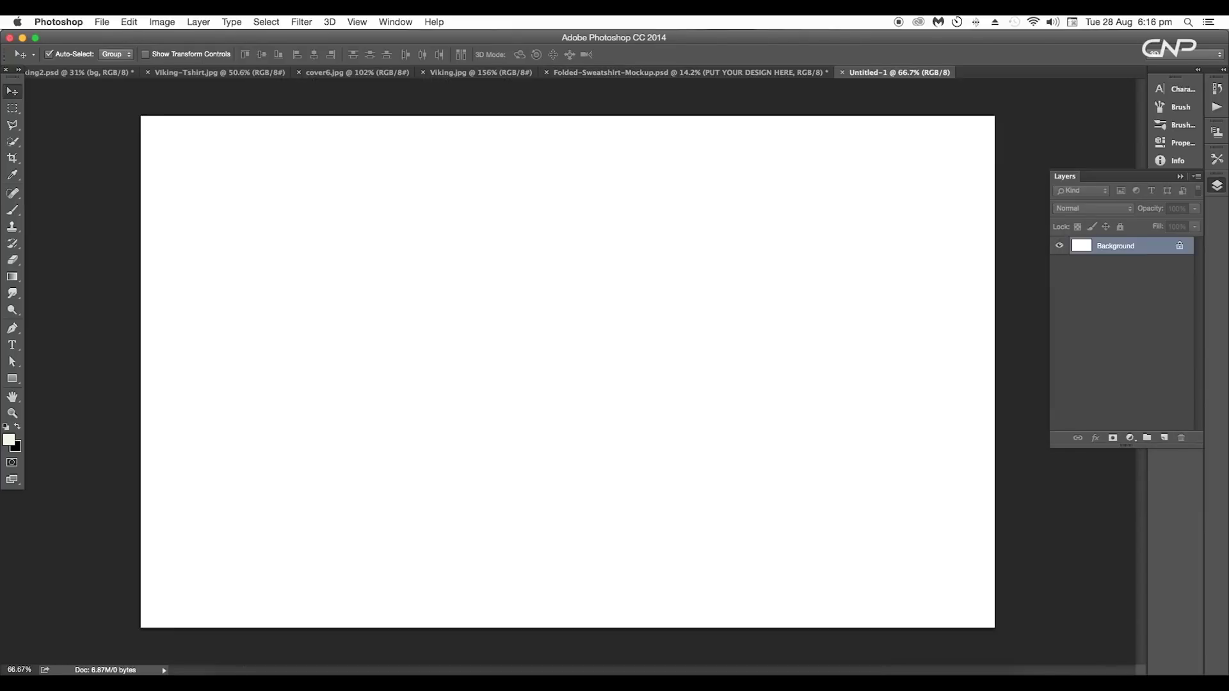
Copy the Folded Sweatshirt Mockup group from Folded-Sweatshirt-Mockup.psd into the new document and look over the finished Viking mockups.
left_click(727, 73)
left_click(605, 407)
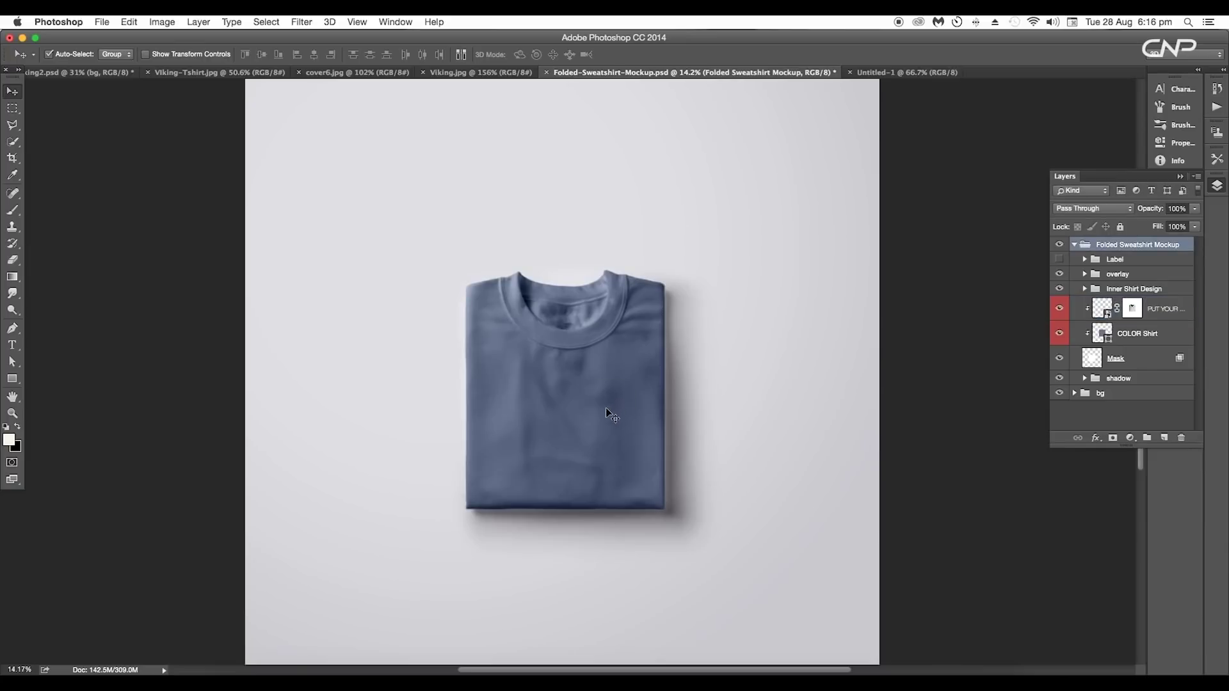
left_click_drag(588, 409, 740, 370)
scroll(745, 372, "down", 5)
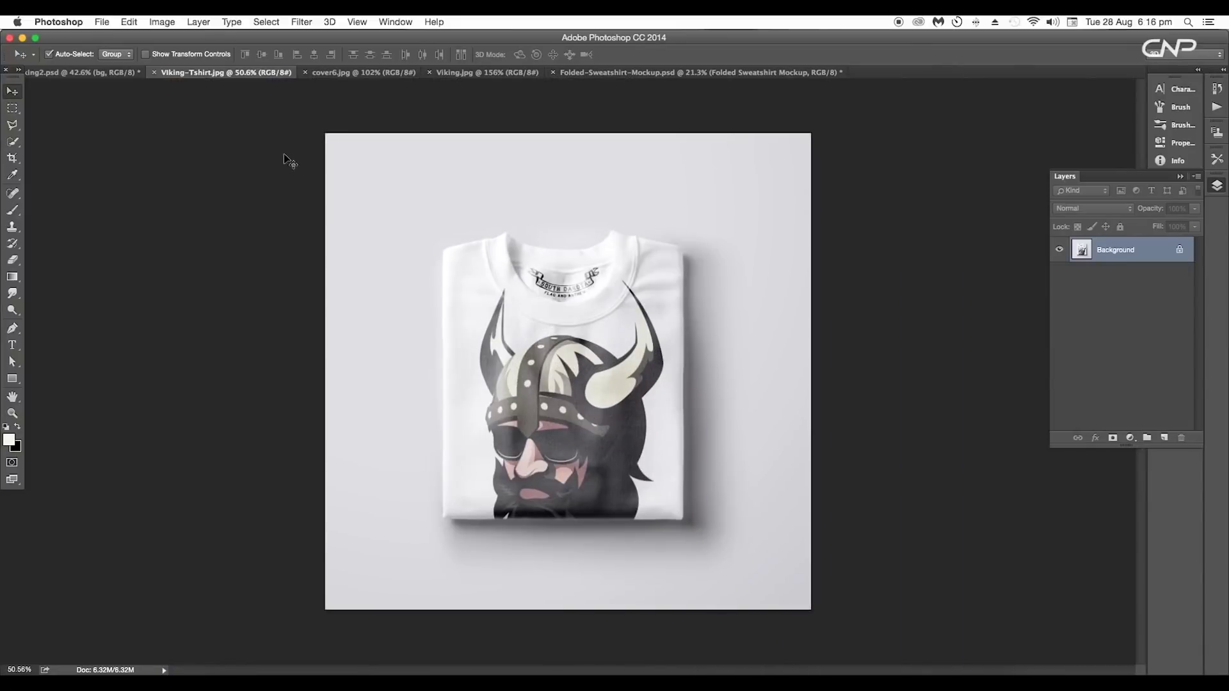
left_click(122, 80)
scroll(667, 440, "down", 3)
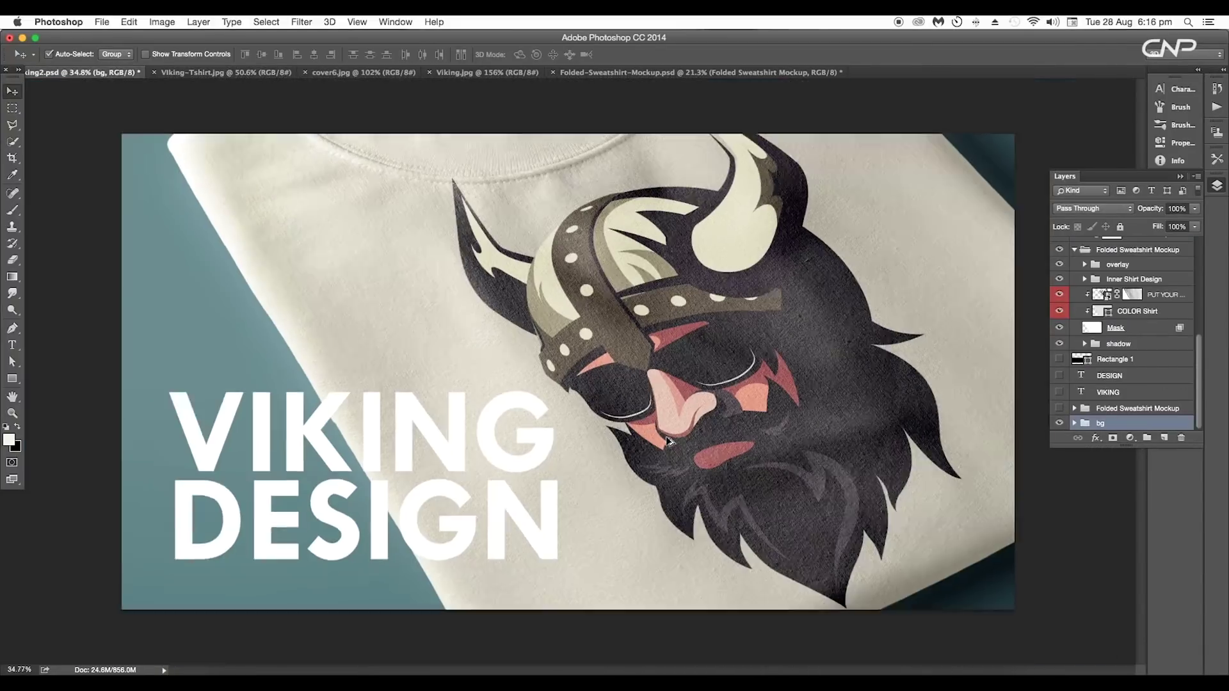
left_click(267, 74)
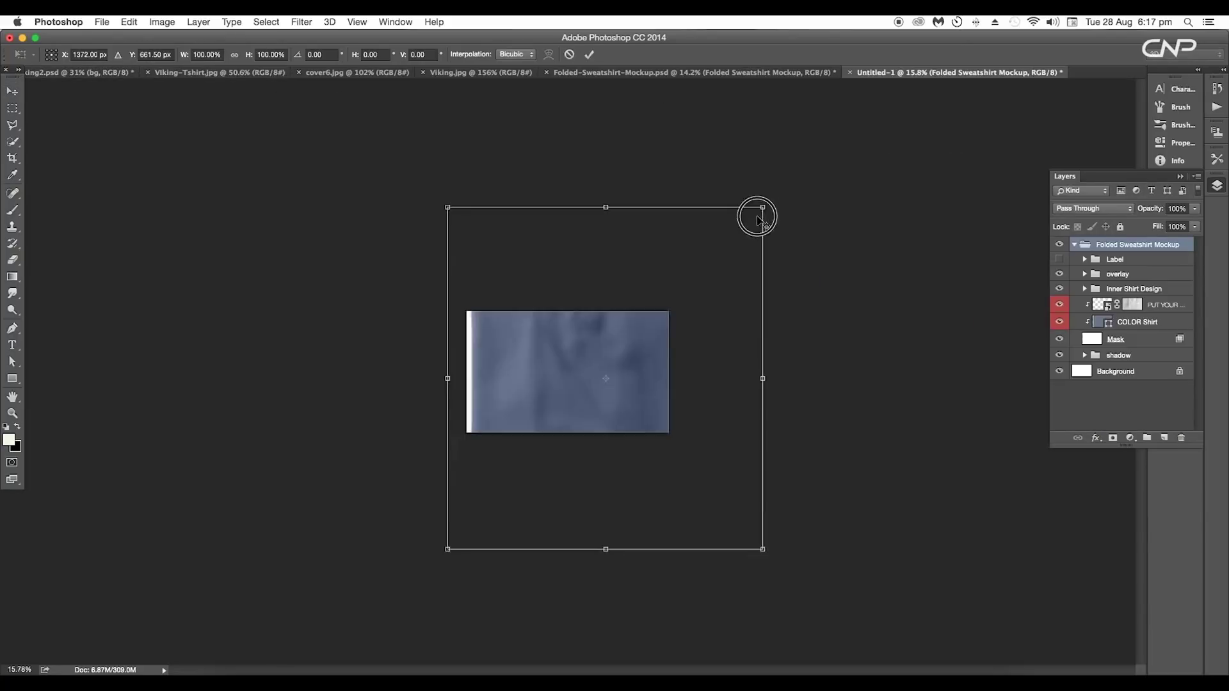
Scale the sweatshirt mockup group to about 40% and position the whole shirt in the right half of the canvas.
left_click_drag(758, 214, 686, 331)
left_click_drag(775, 244, 778, 243)
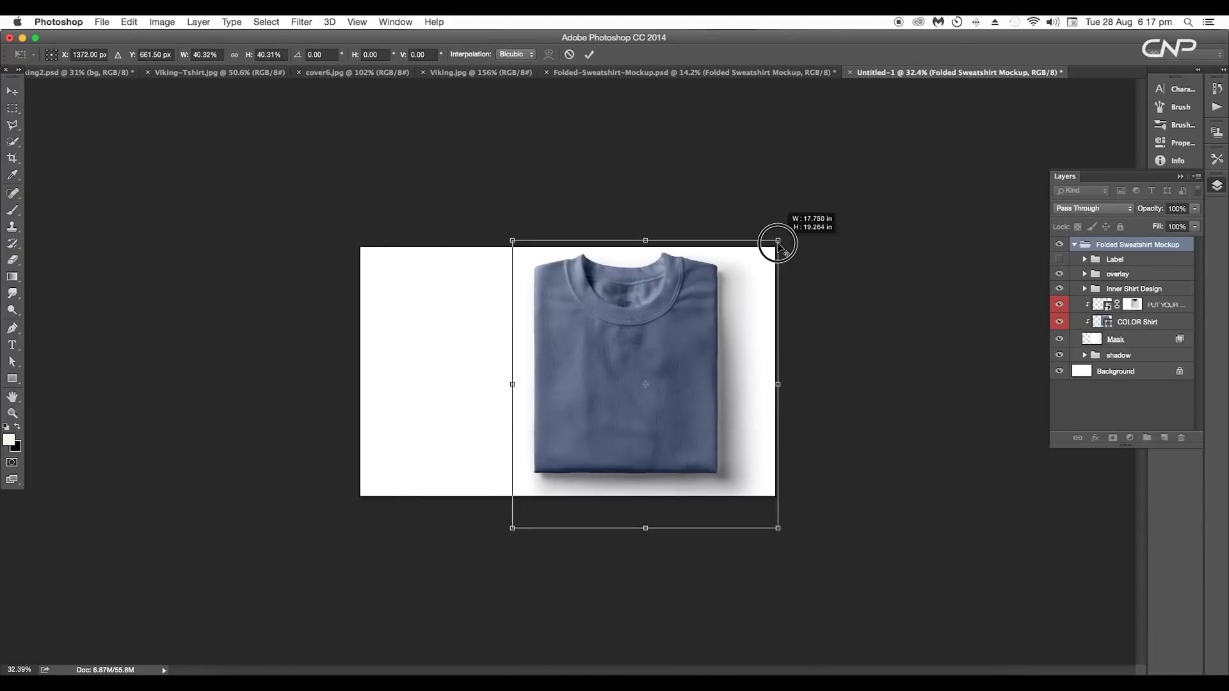
key("Return")
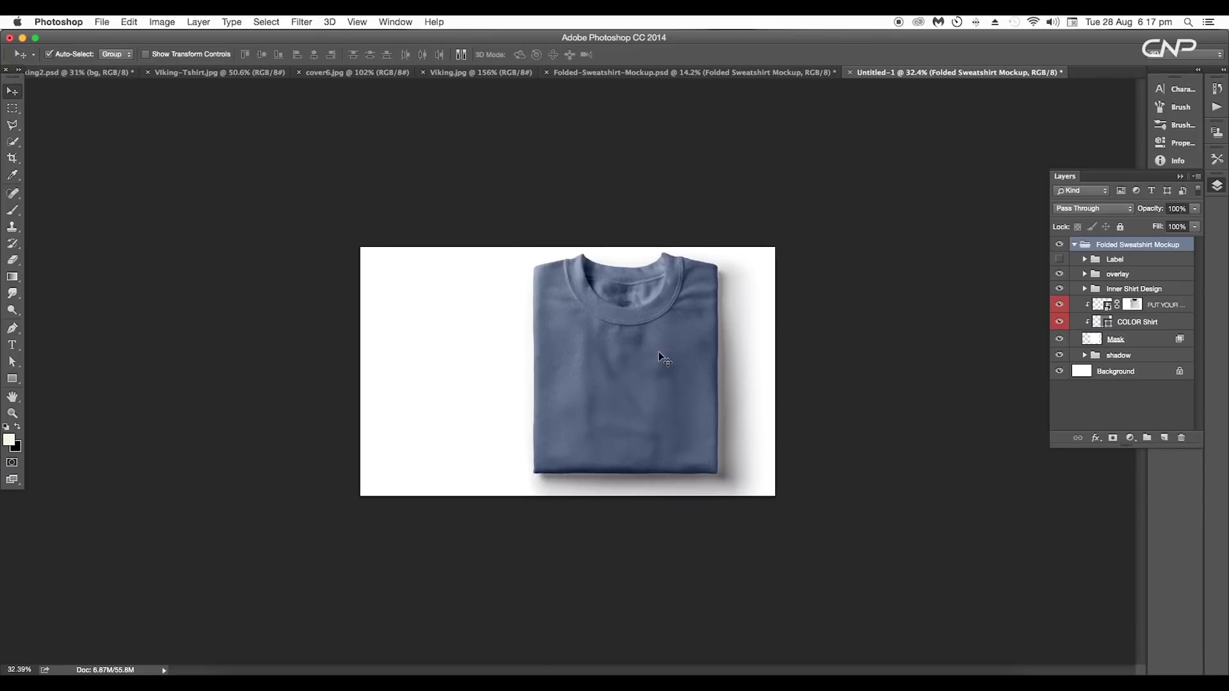
key("super+equal")
key("super+equal")
key("super+equal")
scroll(650, 395, "down", 3)
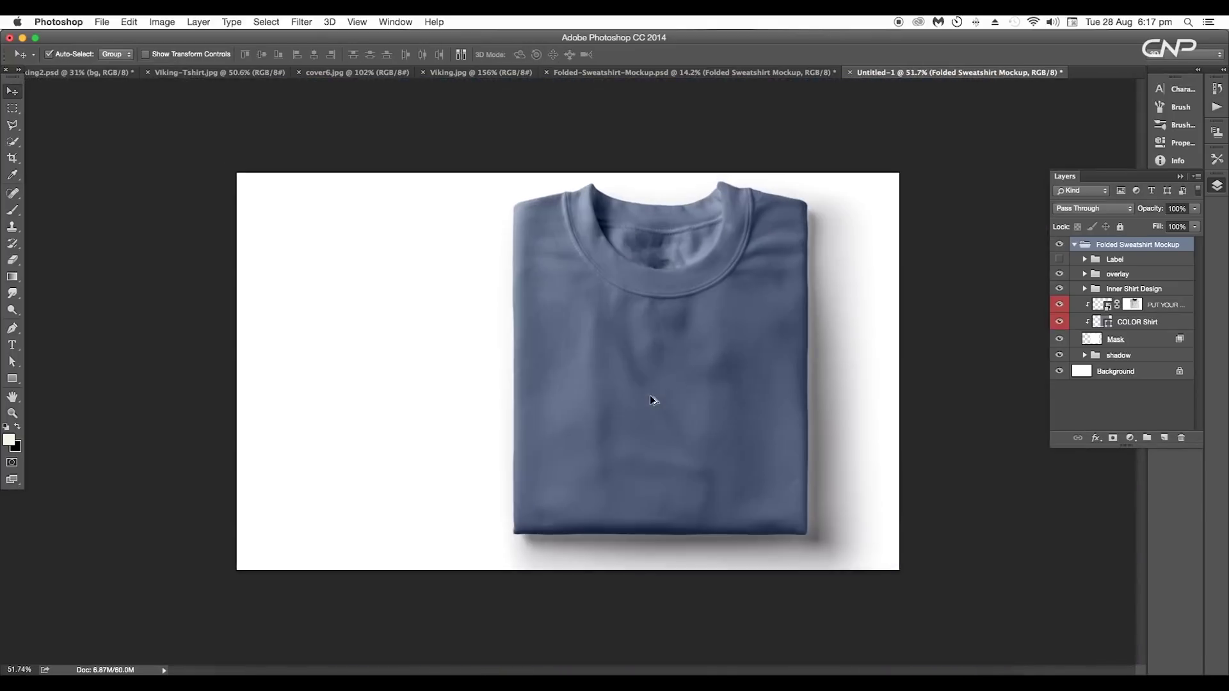
mouse_move(651, 395)
left_mouse_down()
mouse_move(638, 394)
mouse_move(662, 395)
left_mouse_up()
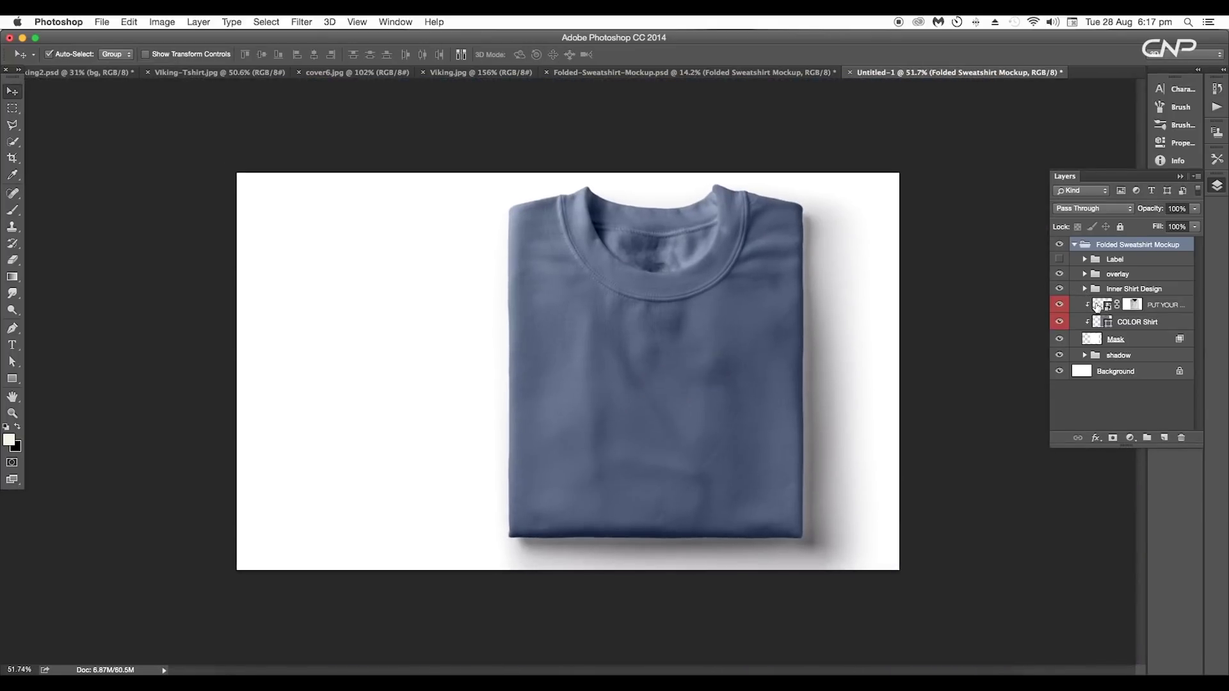
Place the Viking head in the shirt's design smart object, scale it to about 92% in the lower middle, and save the design.
double_click(1102, 306)
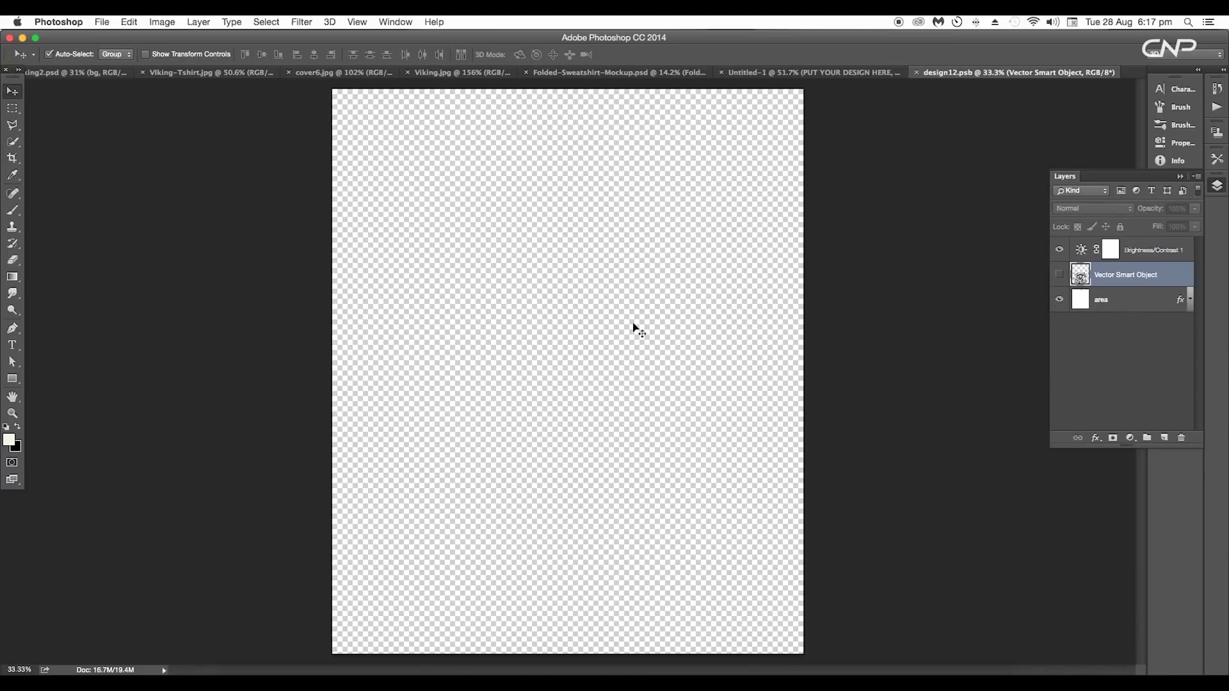
left_click_drag(621, 407, 752, 665)
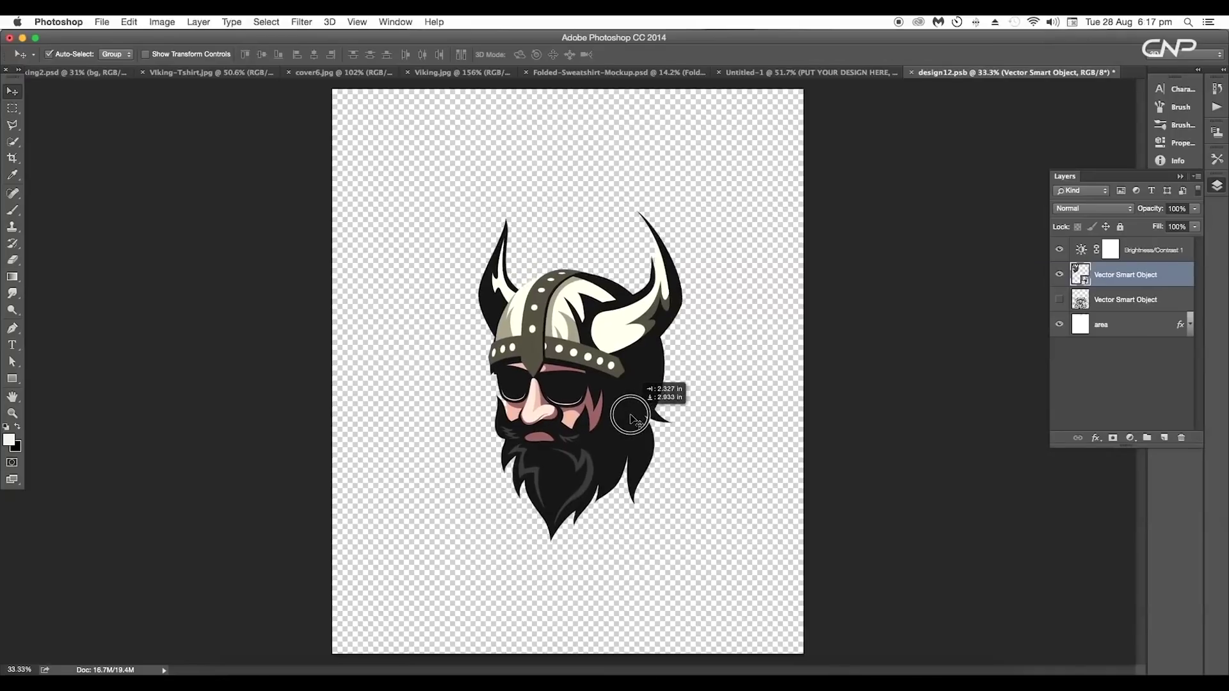
left_click_drag(628, 409, 636, 462)
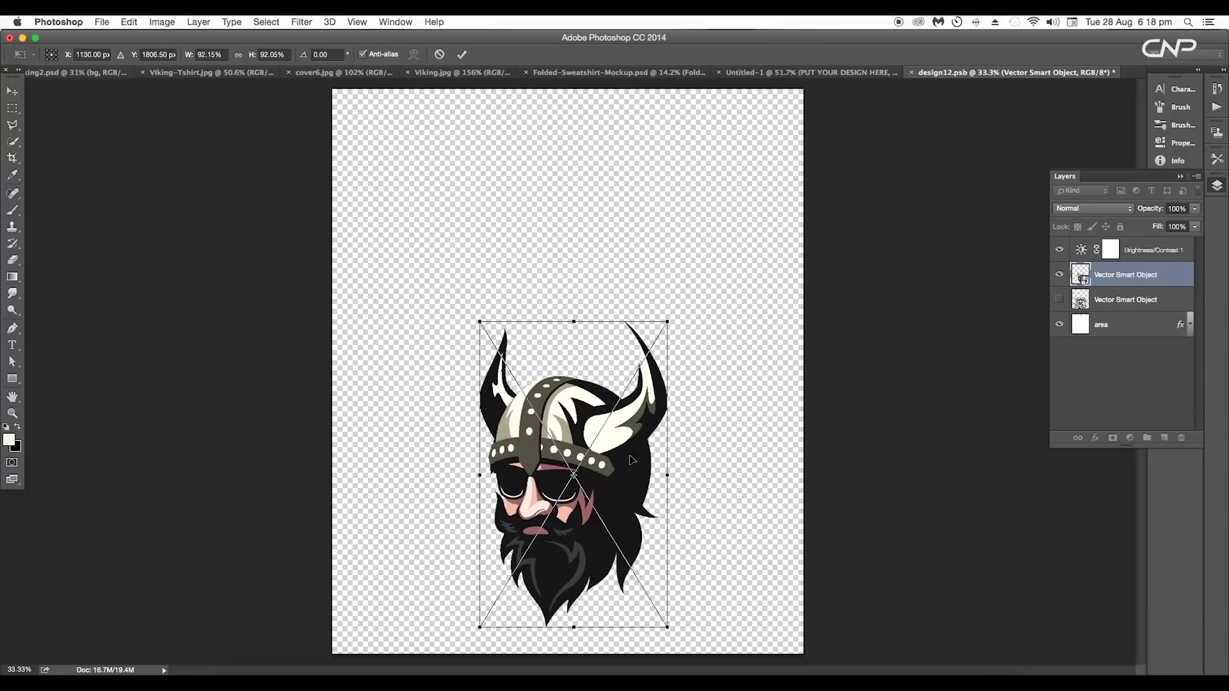
key("Return")
left_click(102, 21)
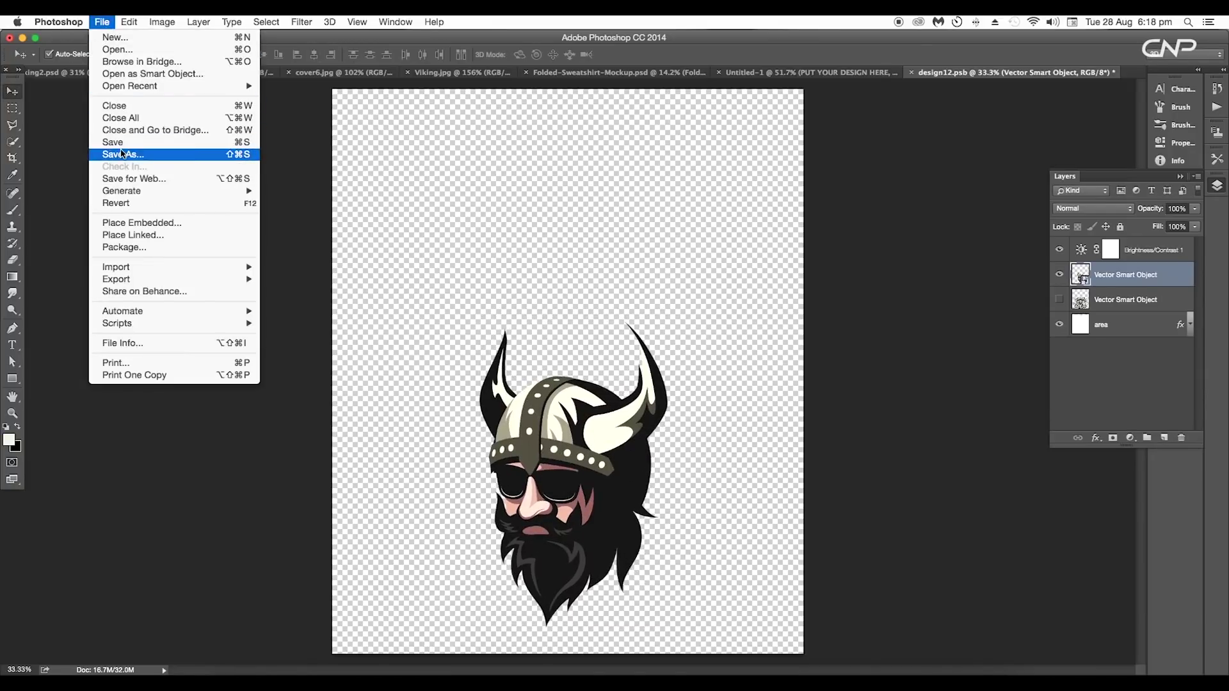
key("super+s")
left_click(780, 75)
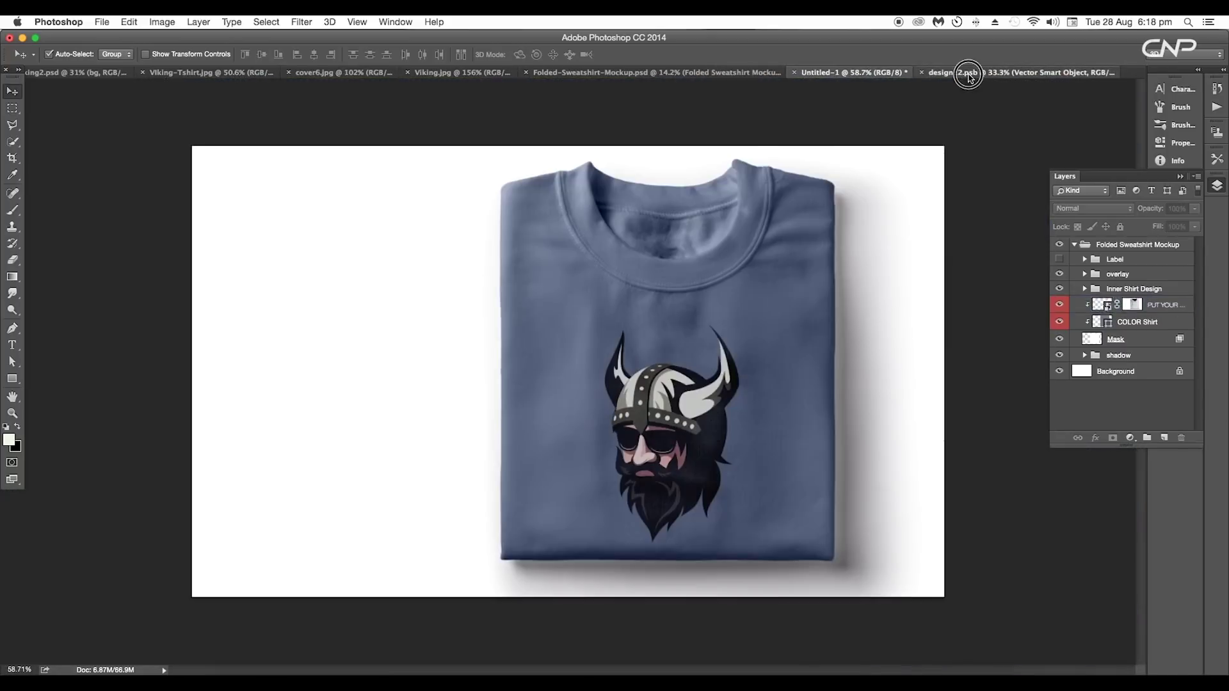
Enlarge the Viking head in design12.psb to about 110%, save it, and return to the sweatshirt mockup.
left_click(973, 72)
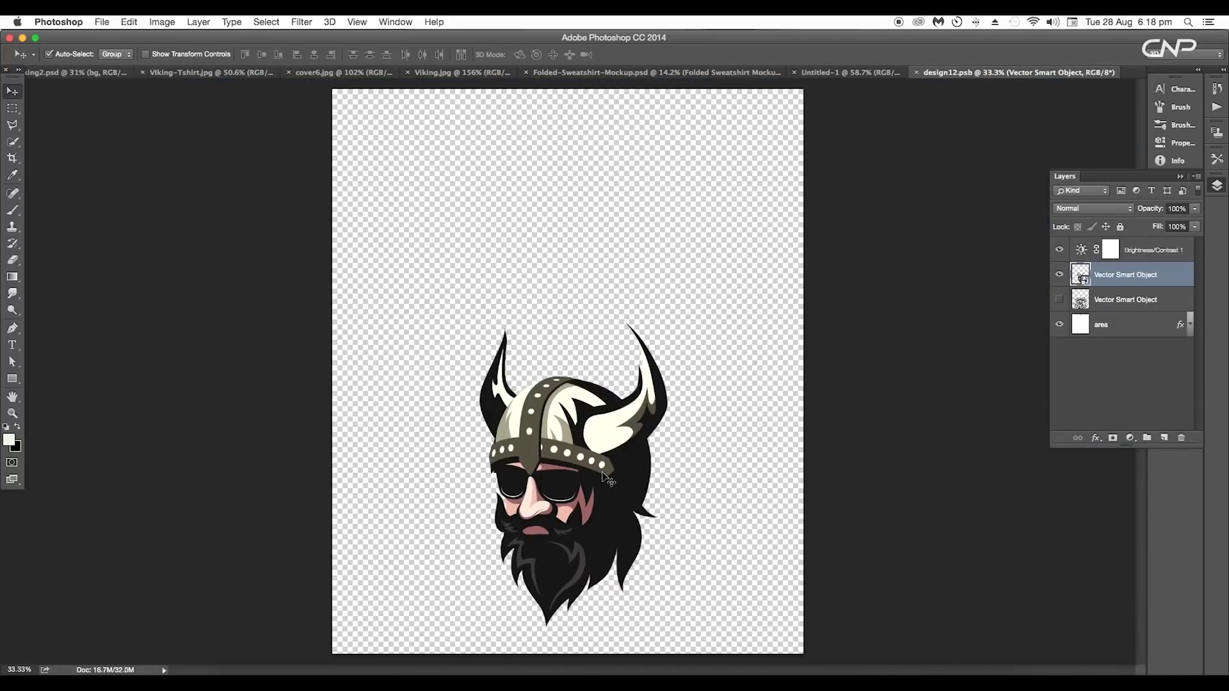
key("super+t")
left_click_drag(685, 283, 694, 266)
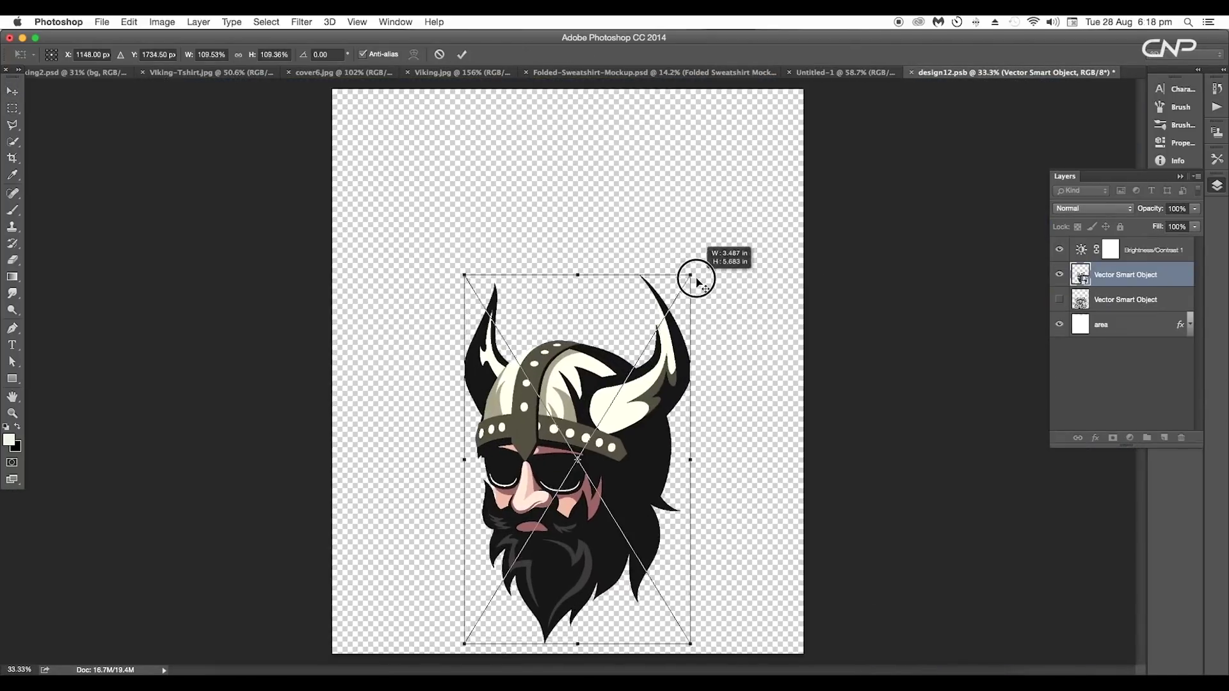
key("Return")
left_click(102, 22)
left_click(122, 142)
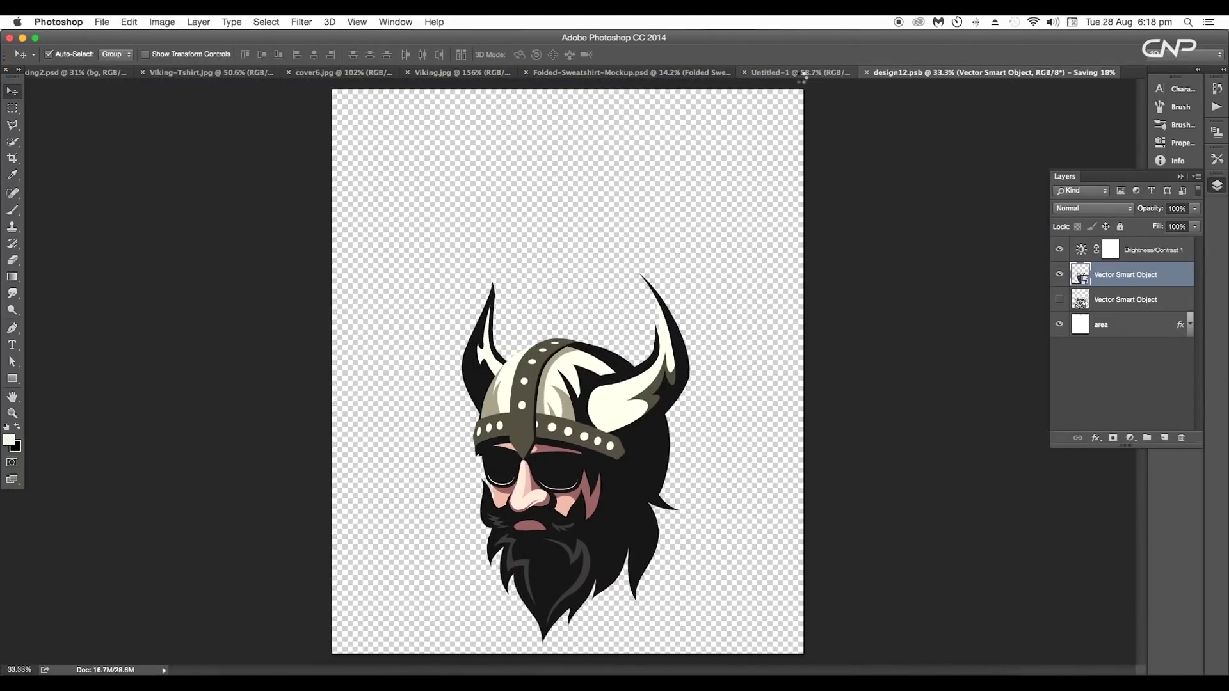
left_click(809, 74)
scroll(671, 434, "down", 4)
scroll(668, 436, "up", 5)
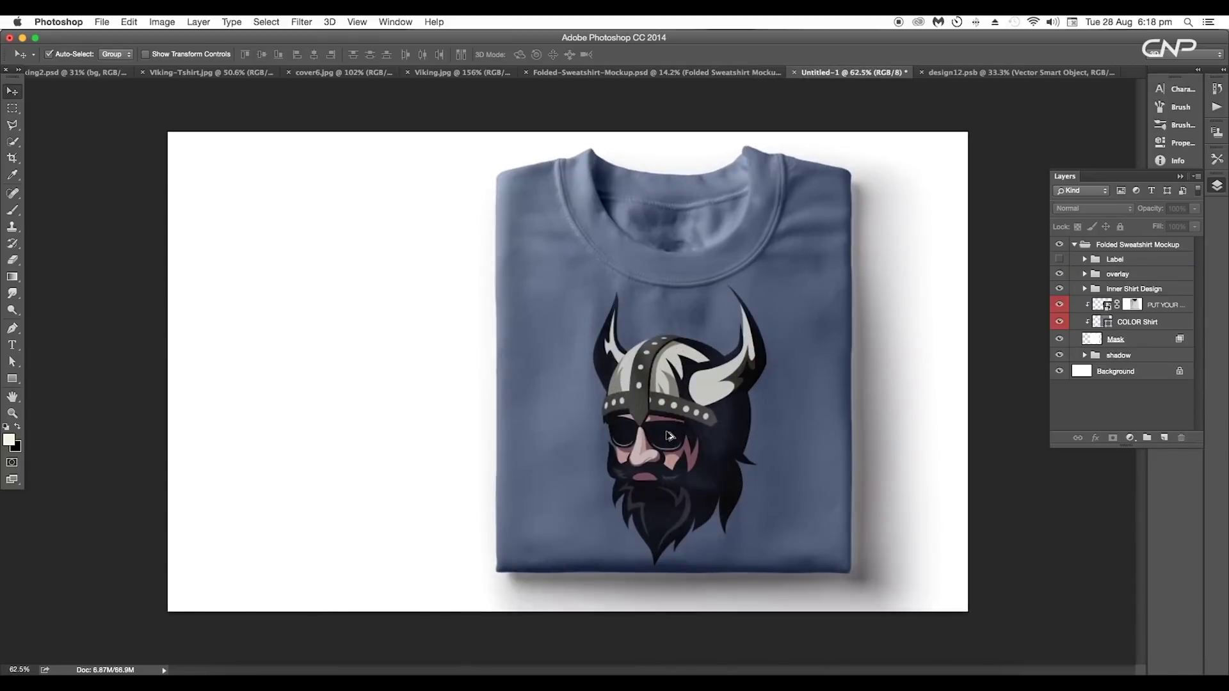
Nudge the shirt slightly right and recolour the COLOR Shirt layer with an off-white sampled from the Viking's horn.
left_click_drag(728, 417, 745, 419)
double_click(1101, 323)
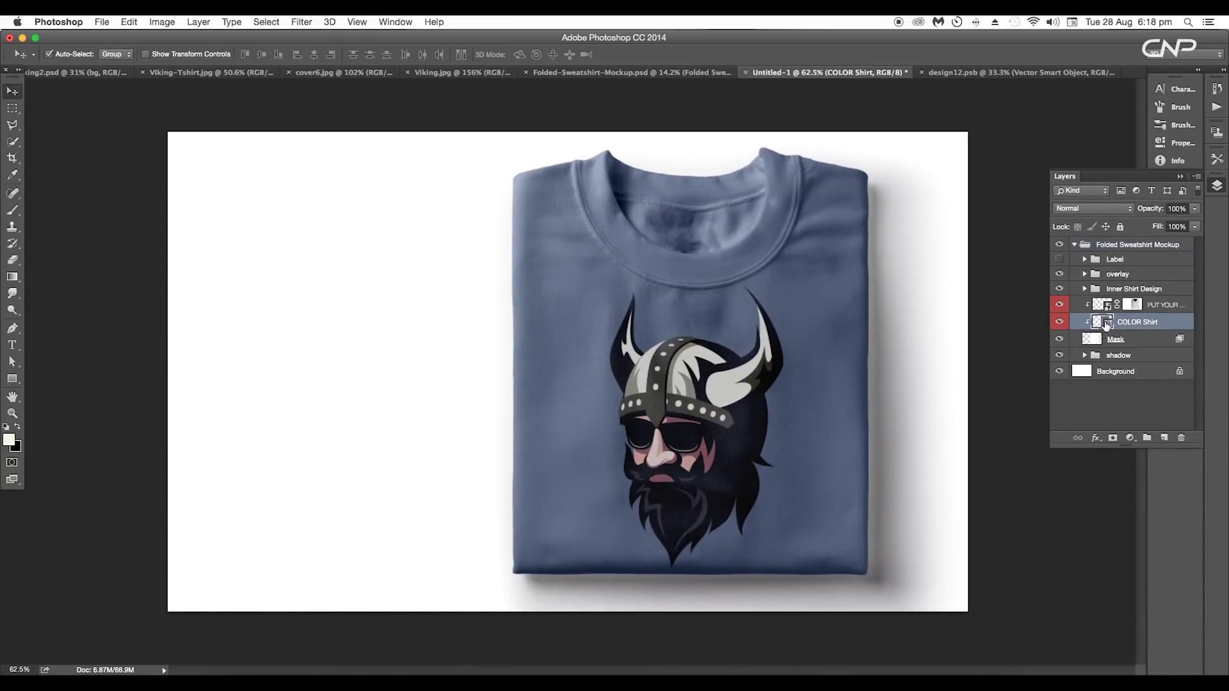
left_click(741, 388)
left_click(723, 380)
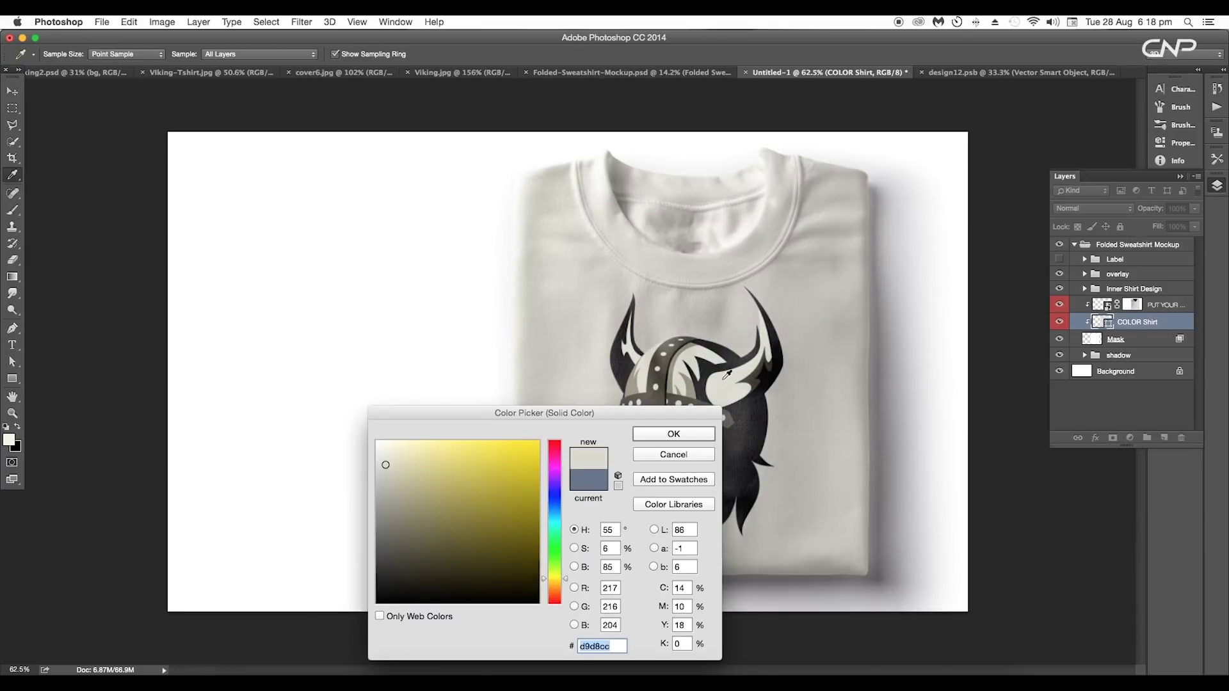
left_click(714, 378)
left_click(714, 378)
left_click(717, 375)
left_click(719, 374)
left_click(675, 433)
key("v")
scroll(693, 448, "down", 5)
scroll(693, 448, "up", 5)
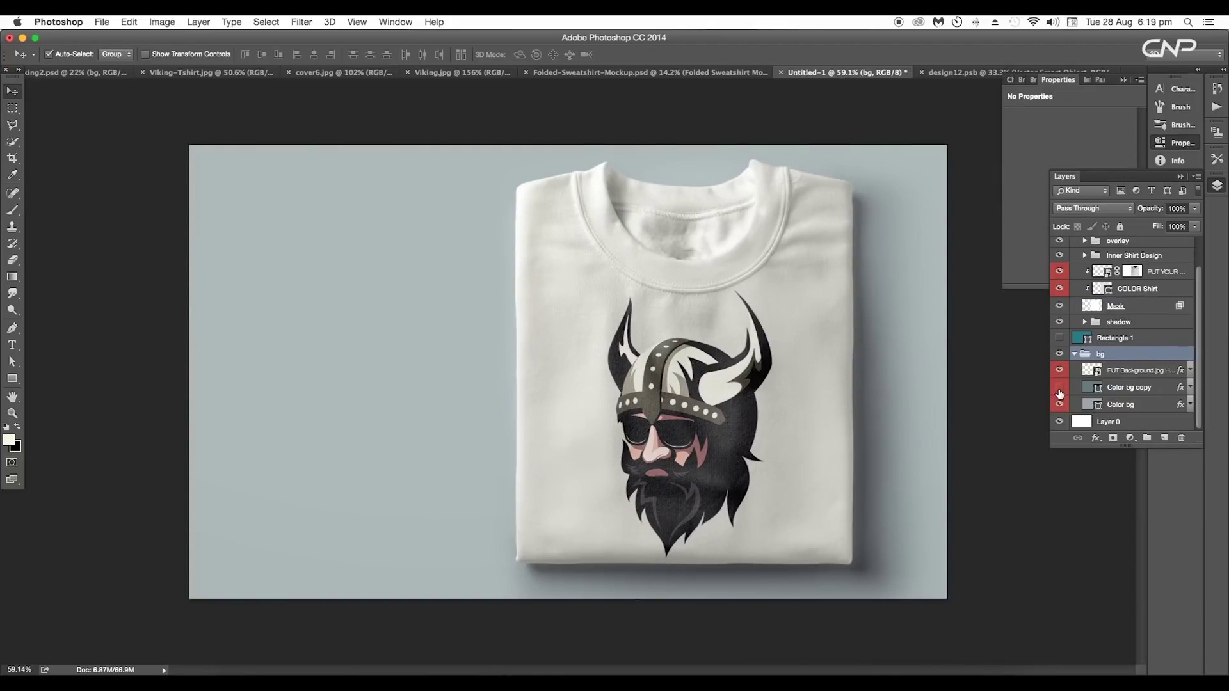
Turn on the Color bg copy layer with its 657a7b fill and compare the background with and without it.
left_click(1059, 390)
left_click(1059, 389)
double_click(1083, 392)
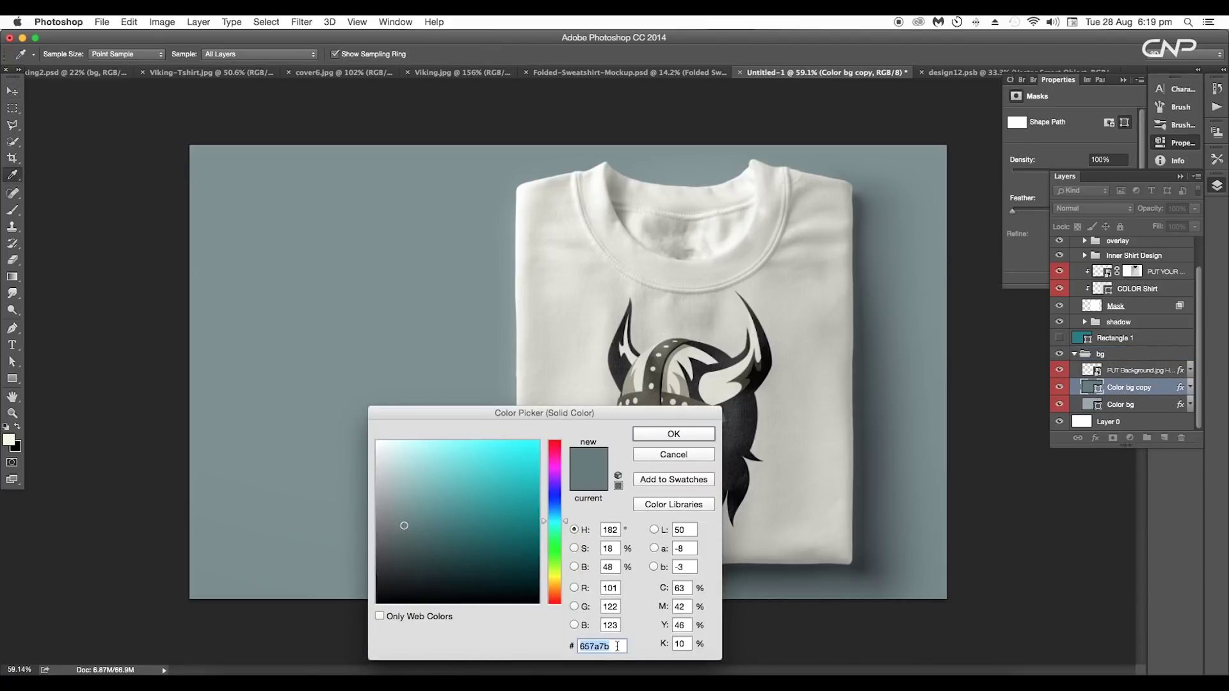
left_click(672, 436)
left_click(1060, 387)
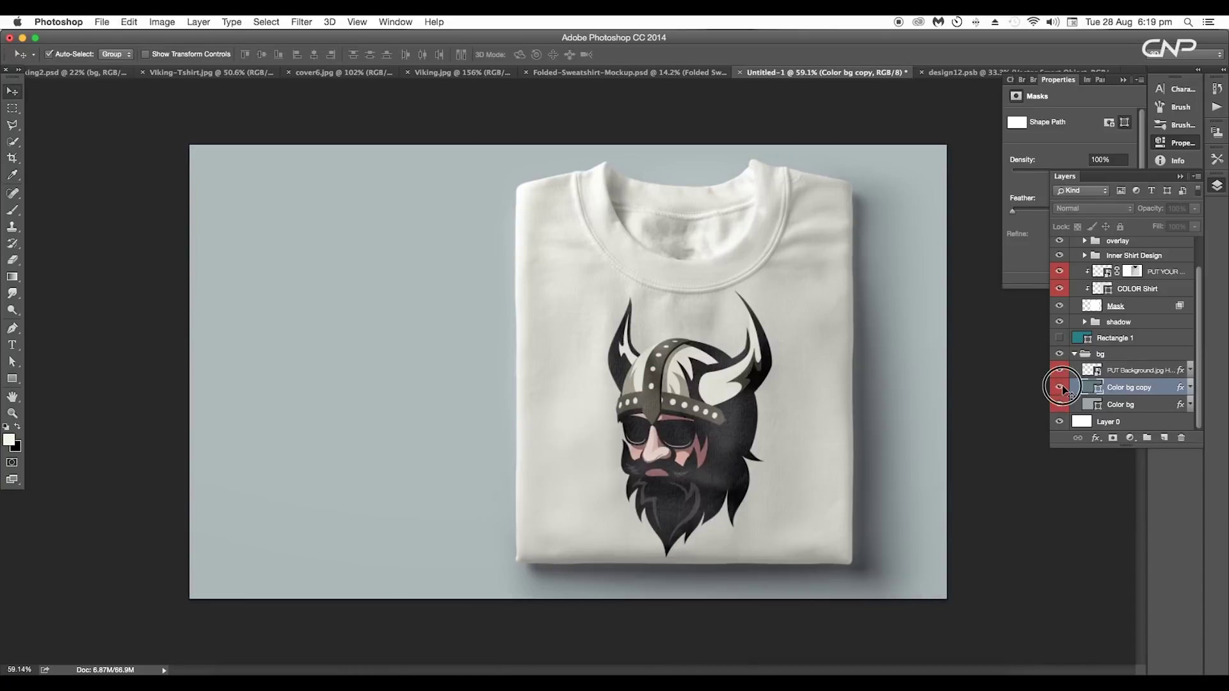
left_click(1060, 387)
Free-transform the sweatshirt mockup group to about 172% and position it so the Viking print fills the canvas's right side.
scroll(786, 375, "down", 2)
left_click(739, 427)
left_click_drag(739, 424, 727, 426)
key("ctrl+t")
left_click_drag(856, 228, 977, 158)
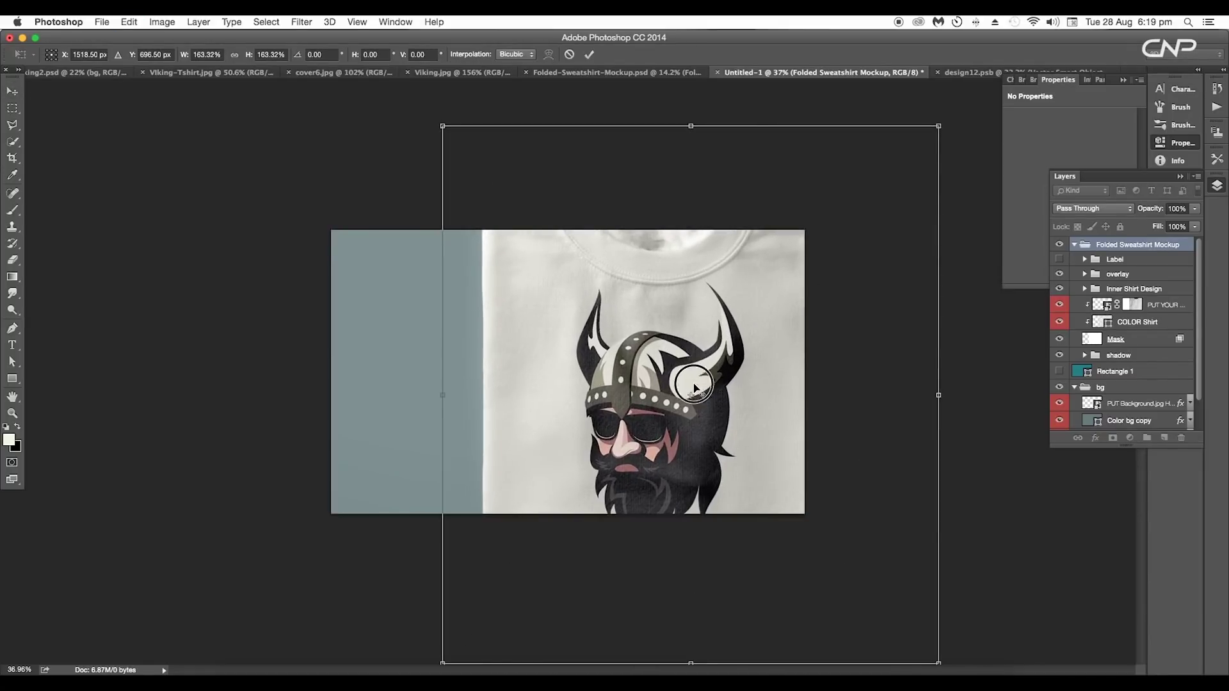
scroll(695, 387, "down", 3)
Distort the sweatshirt group by moving all four corners so the shirt tilts in perspective.
right_click(629, 386)
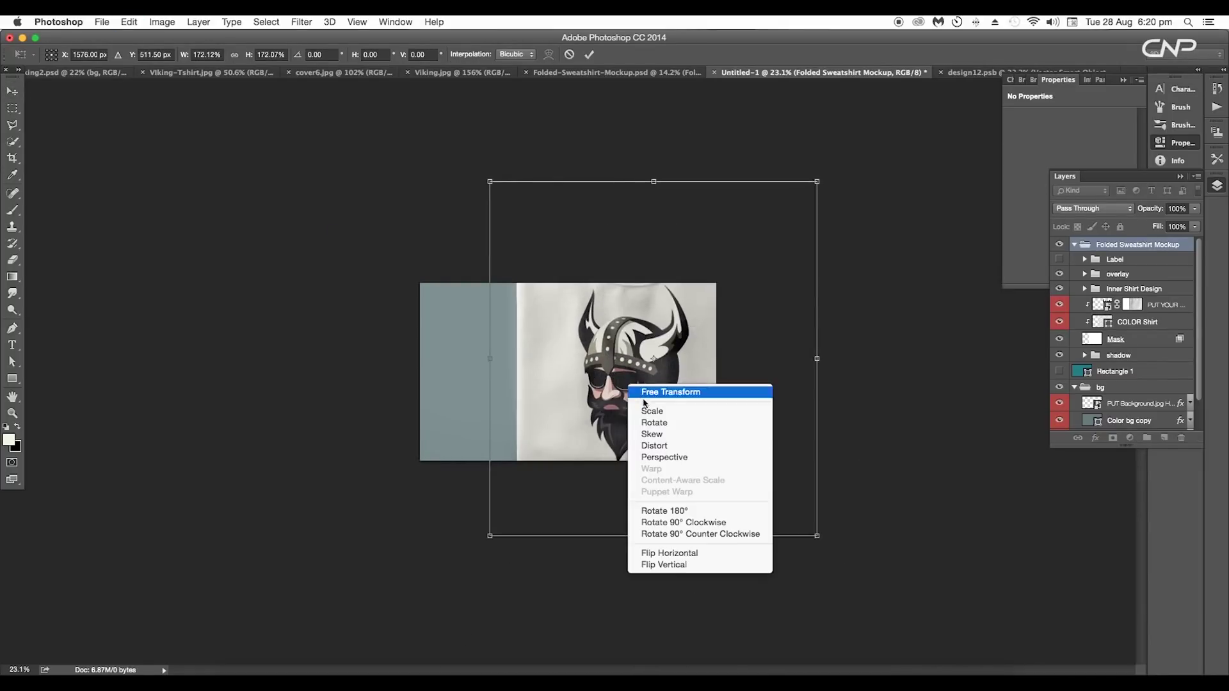
left_click(659, 446)
left_click_drag(817, 182, 727, 235)
left_click_drag(491, 182, 464, 235)
left_click_drag(817, 536, 883, 500)
left_click_drag(490, 536, 548, 568)
Refine the shirt's perspective by lowering its upper-left corner and adjusting the upper-right, lower-right and lower-left corners.
scroll(512, 397, "up", 3)
left_click_drag(409, 164, 425, 209)
left_click_drag(809, 160, 803, 168)
left_click_drag(1047, 567, 1102, 551)
scroll(666, 475, "down", 3)
mouse_move(548, 559)
left_mouse_down()
mouse_move(581, 567)
mouse_move(562, 552)
left_mouse_up()
left_click_drag(479, 270, 474, 281)
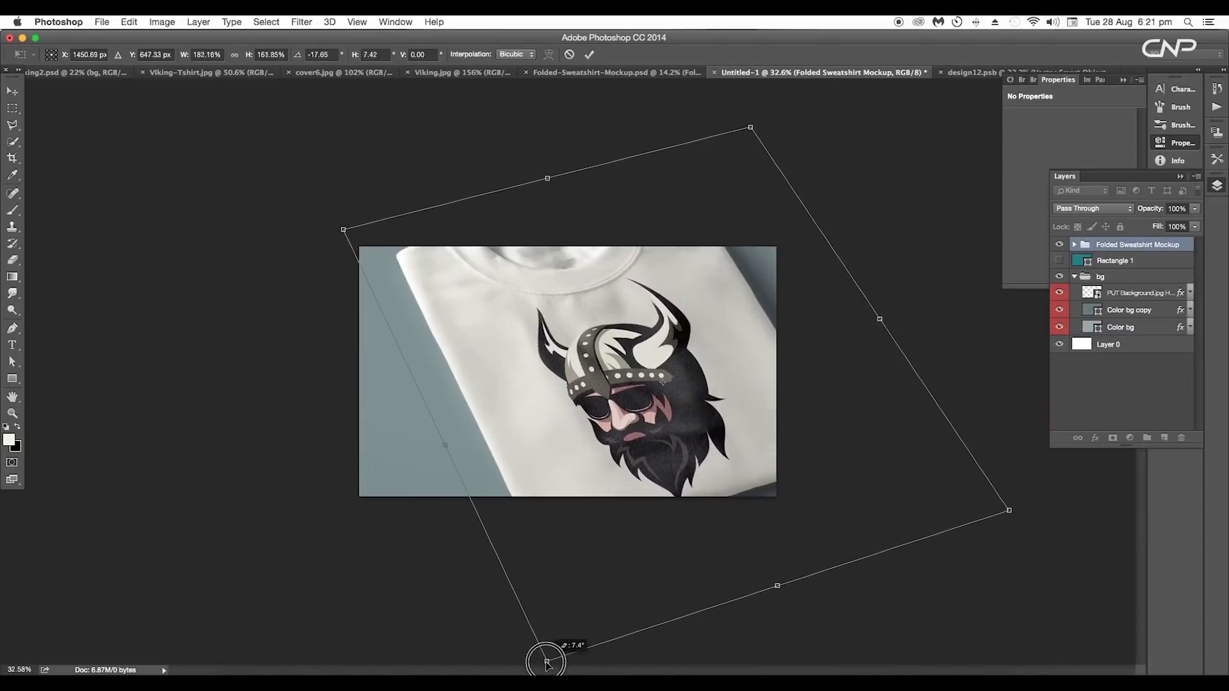
Fine-tune the sweatshirt group's perspective by shifting its upper corners and adjusting the lower-right and lower-left corners.
left_click_drag(563, 160, 543, 165)
left_click_drag(979, 474, 1007, 496)
left_click_drag(546, 661, 540, 654)
mouse_move(748, 118)
left_mouse_down()
mouse_move(743, 132)
mouse_move(748, 111)
left_mouse_up()
left_click_drag(1006, 497, 1007, 491)
Extend the sweatshirt group's upper-left corner outward and its lower-left corner downward, and apply the transform.
scroll(770, 429, "down", 2)
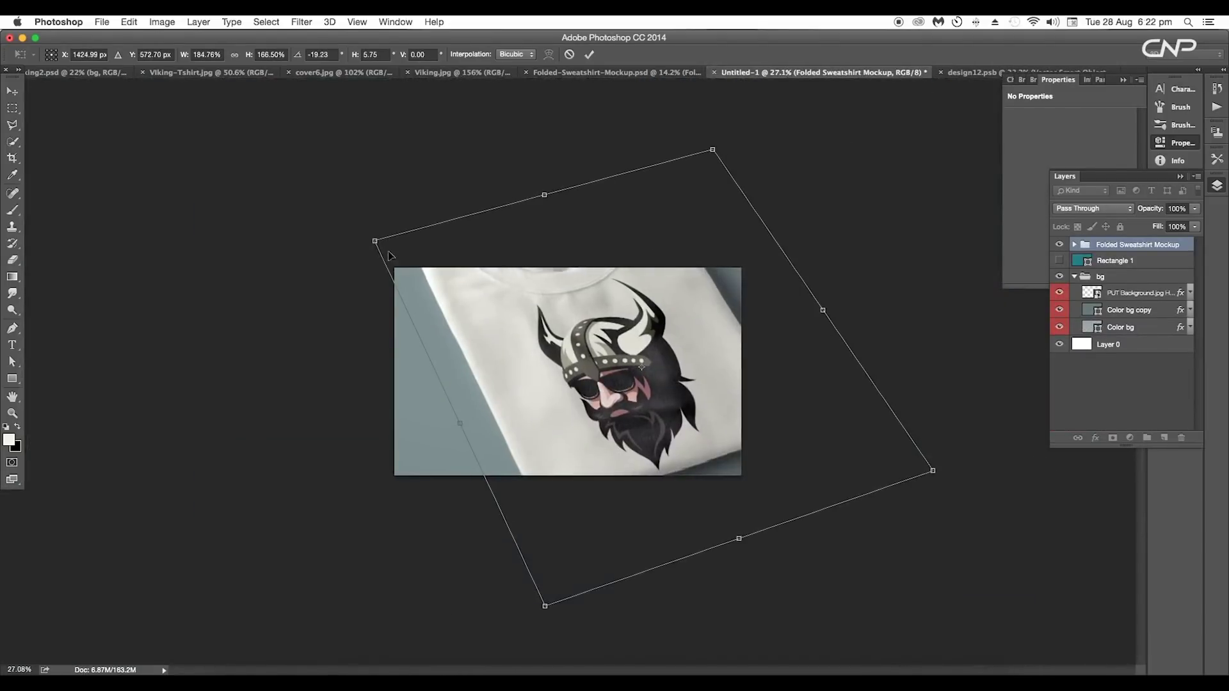
left_click_drag(378, 247, 338, 215)
left_click_drag(545, 606, 546, 628)
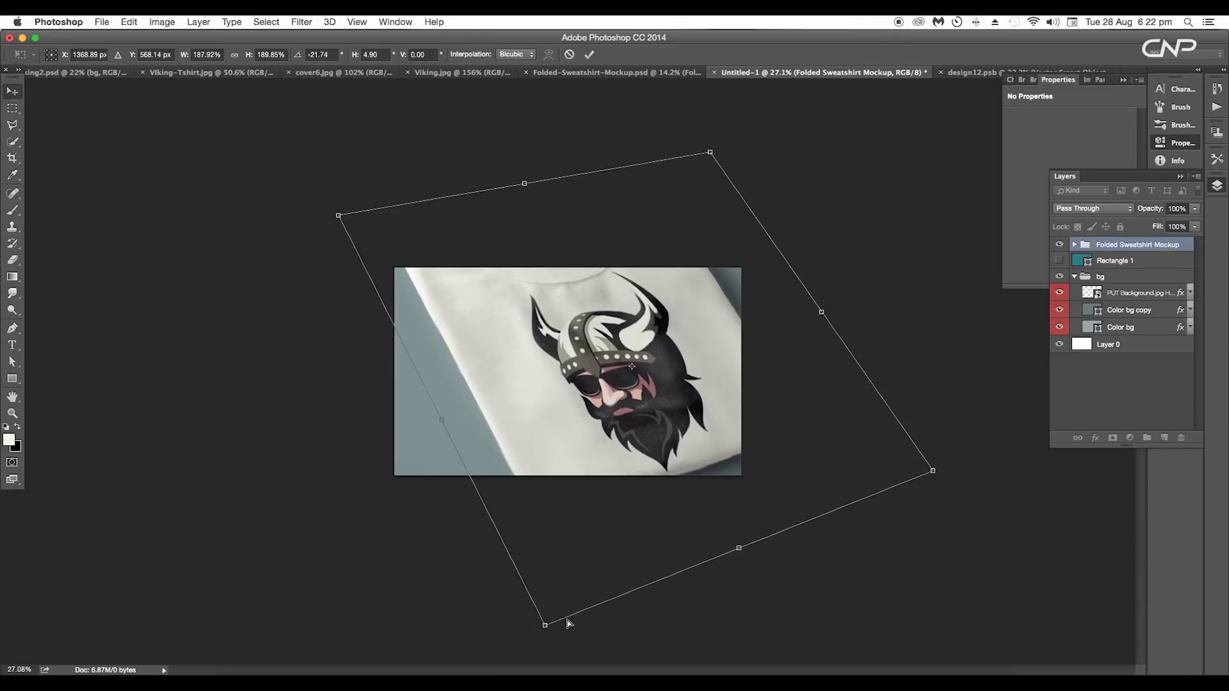
key("Return")
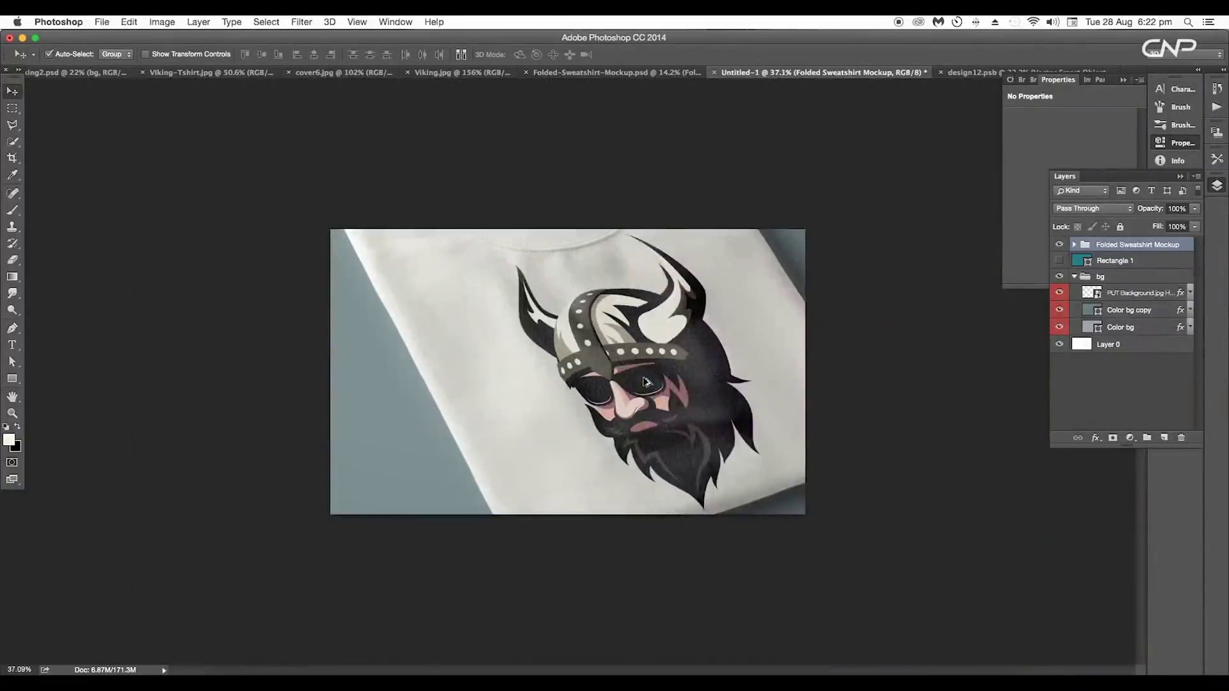
Add a Hue/Saturation adjustment layer above the Folded Sweatshirt Mockup group and set its saturation to +35.
left_click(1074, 246)
left_click(1074, 244)
left_click(1115, 246)
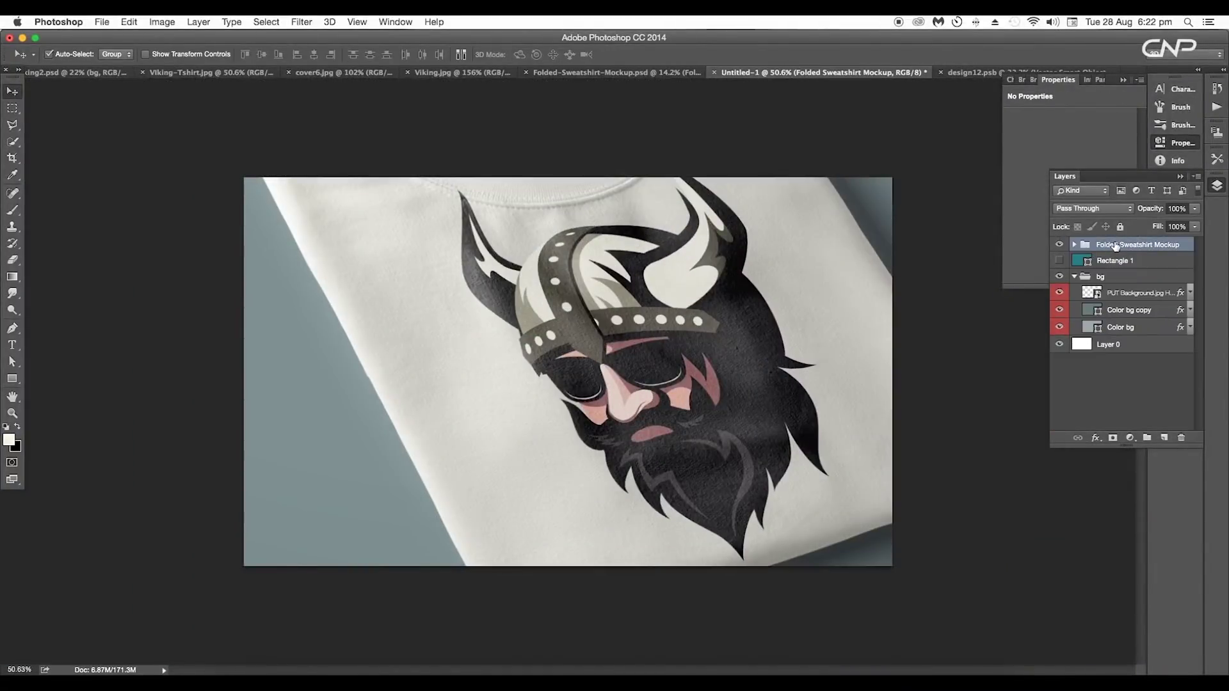
left_click(1129, 438)
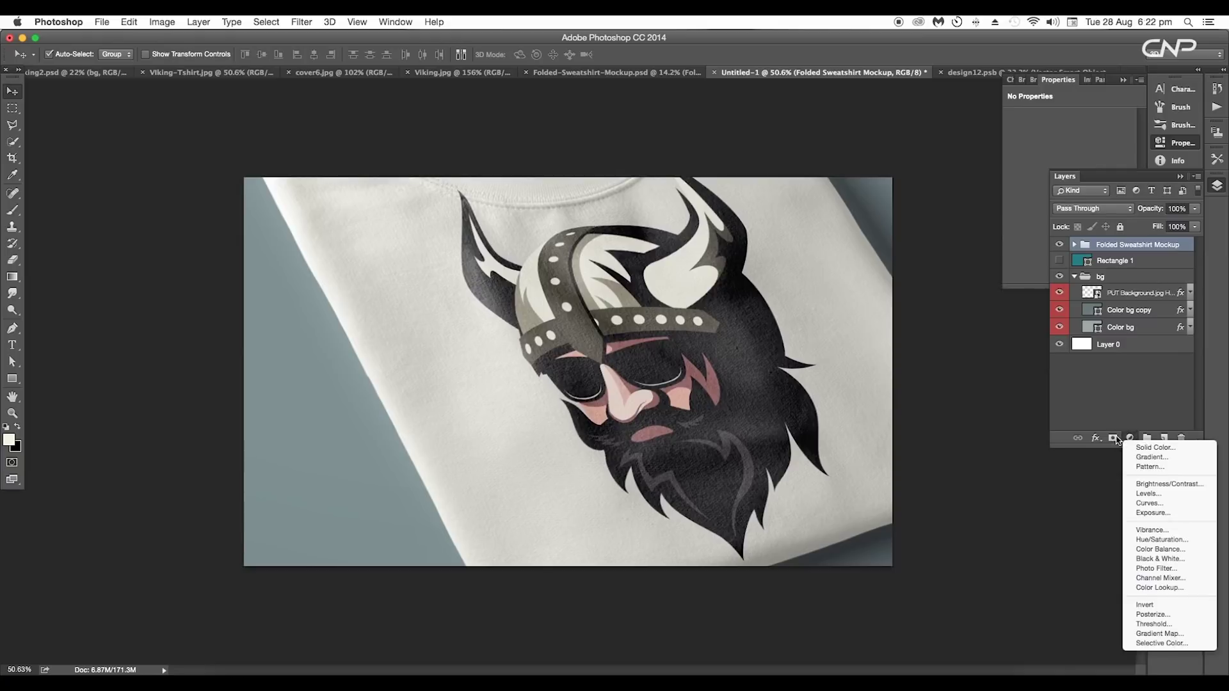
left_click(1150, 539)
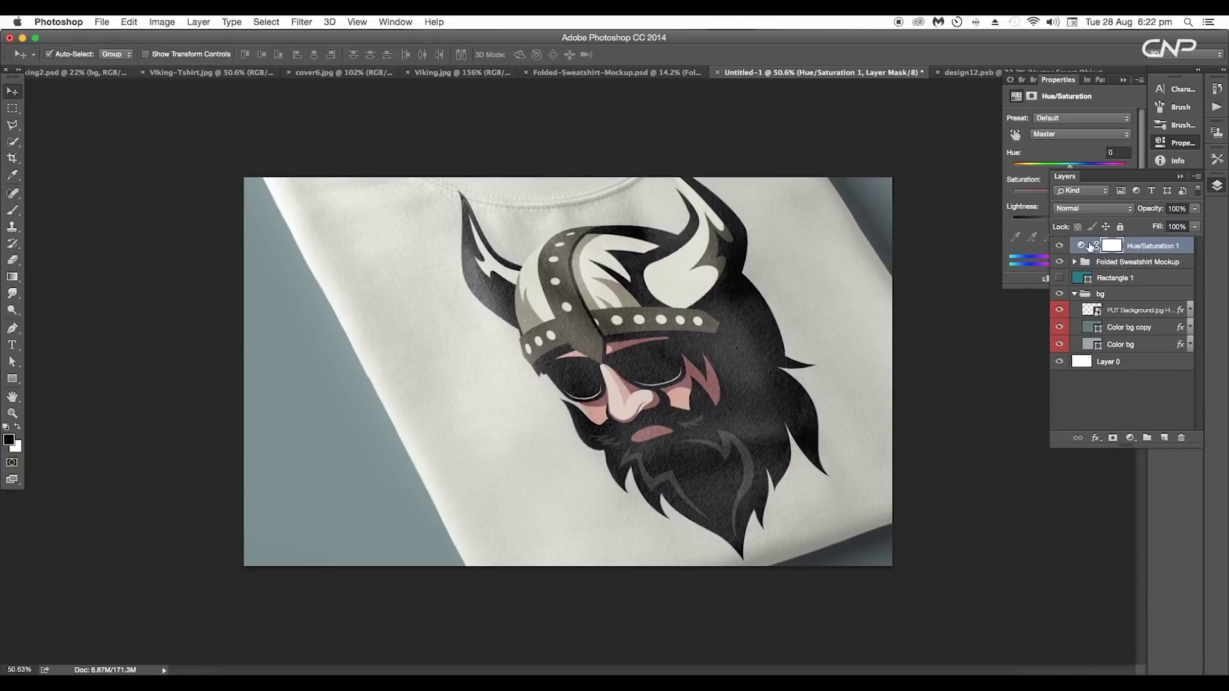
left_click(1086, 171)
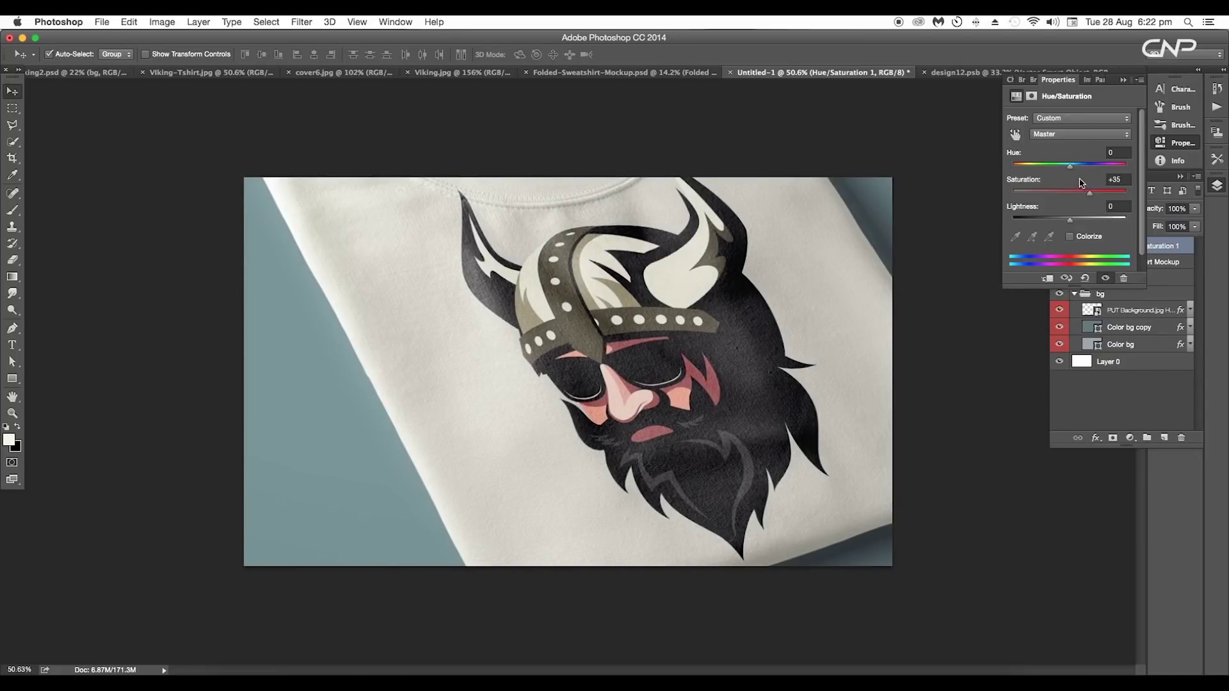
left_click(1173, 254)
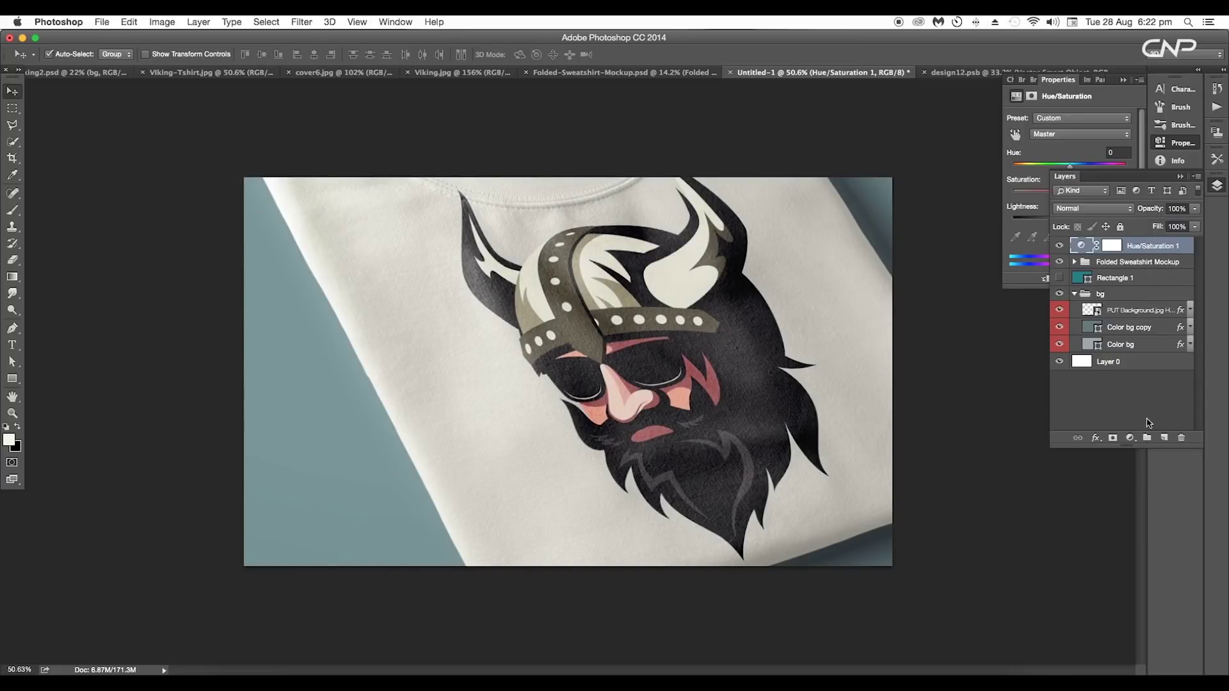
Add a Brightness/Contrast adjustment layer above the Hue/Saturation layer and adjust it.
left_click(1130, 439)
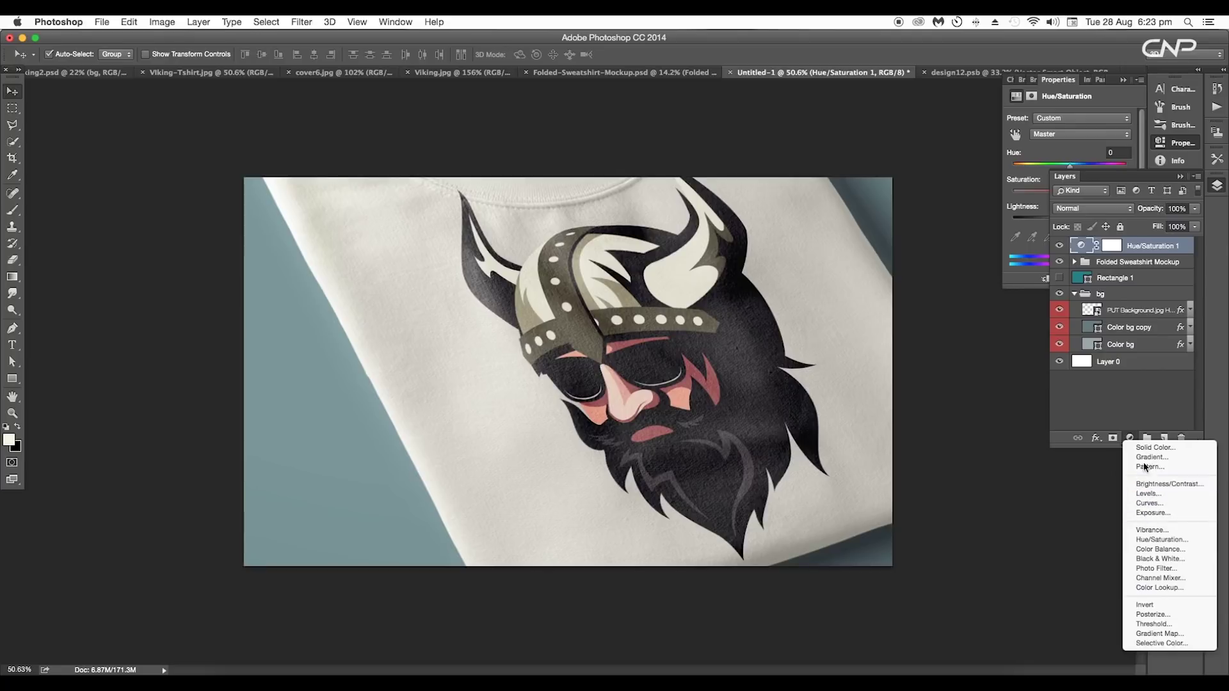
left_click(1168, 484)
left_click_drag(1069, 177, 1059, 152)
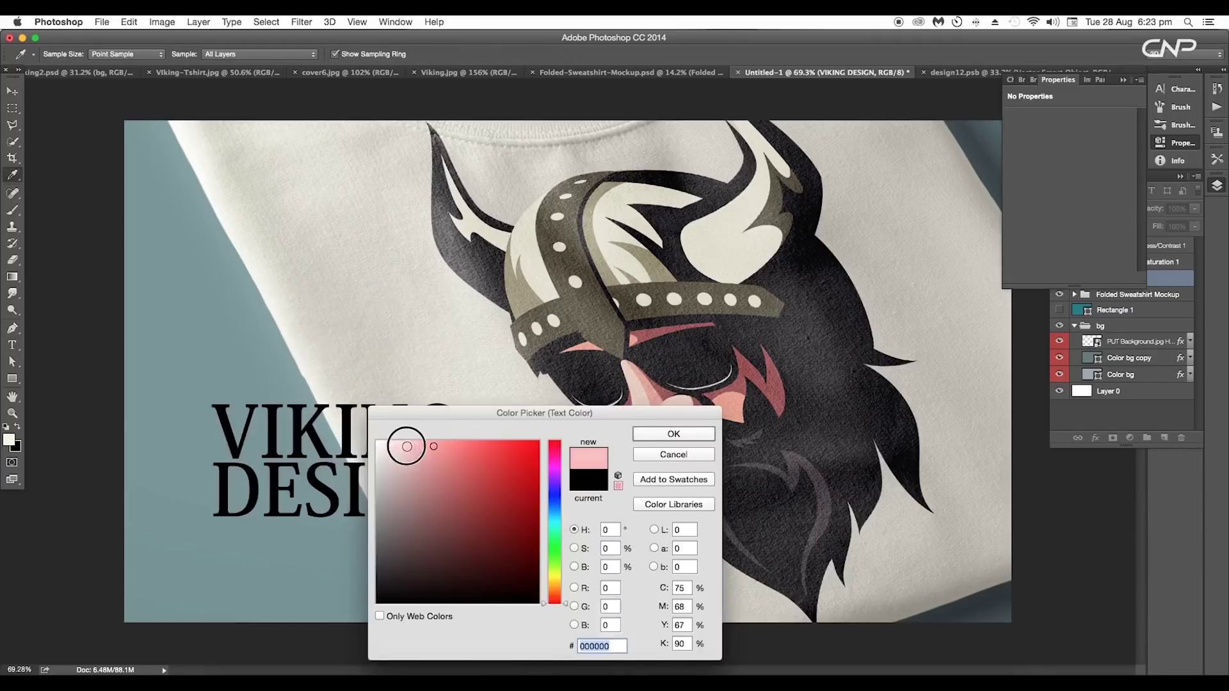
Set the VIKING DESIGN text to white ffffff and its font to Lantinghei TC Heavy.
left_click(378, 441)
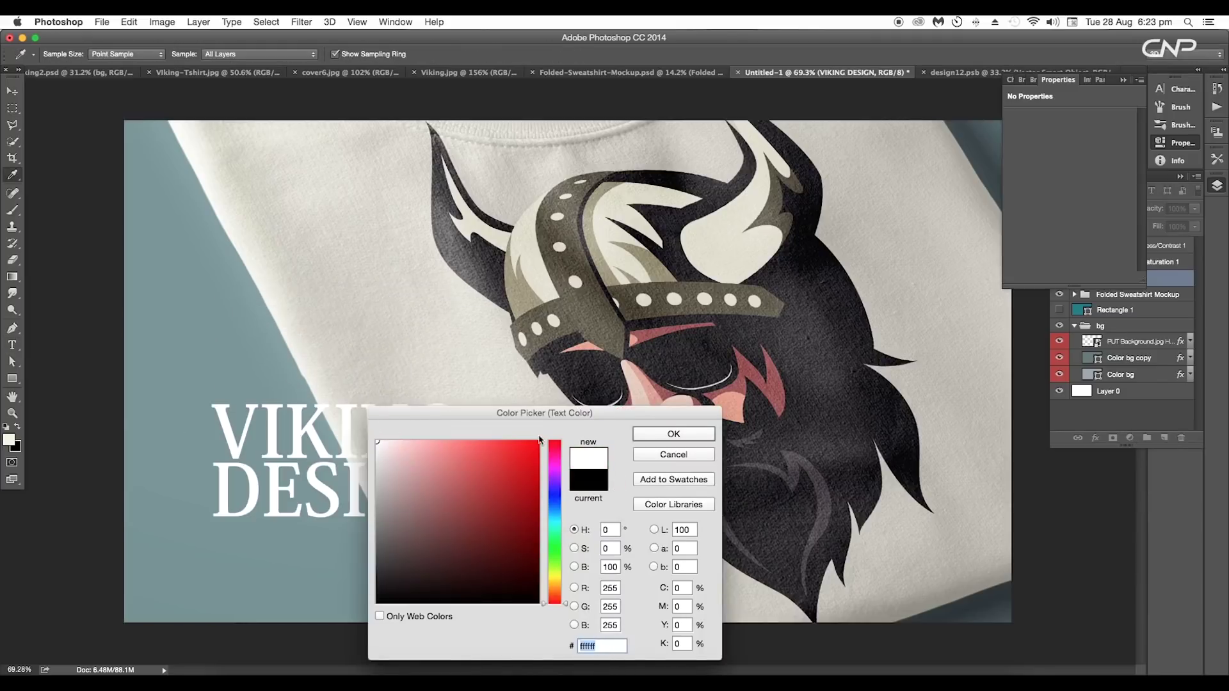
left_click(665, 436)
key("Down")
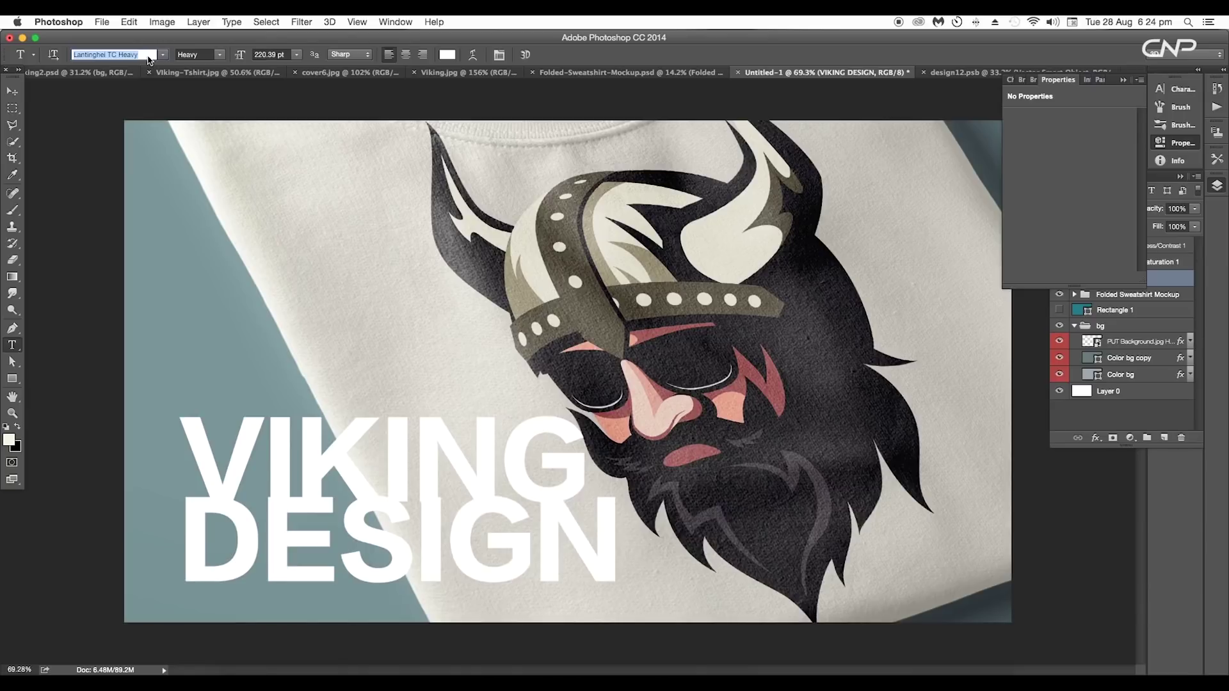
Arrange VIKING and DESIGN as two separate text layers, stacked at equal width in the canvas's lower-left area.
left_click(21, 95)
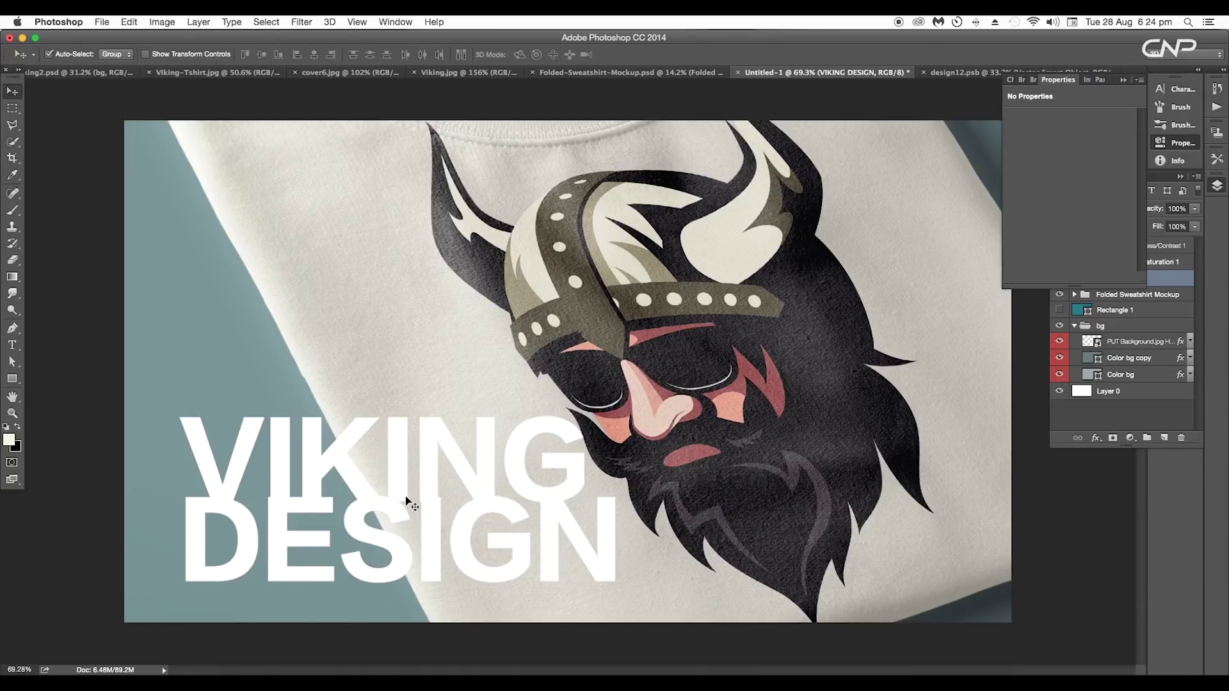
left_click_drag(407, 500, 400, 474)
key("t")
left_click_drag(480, 484, 480, 492)
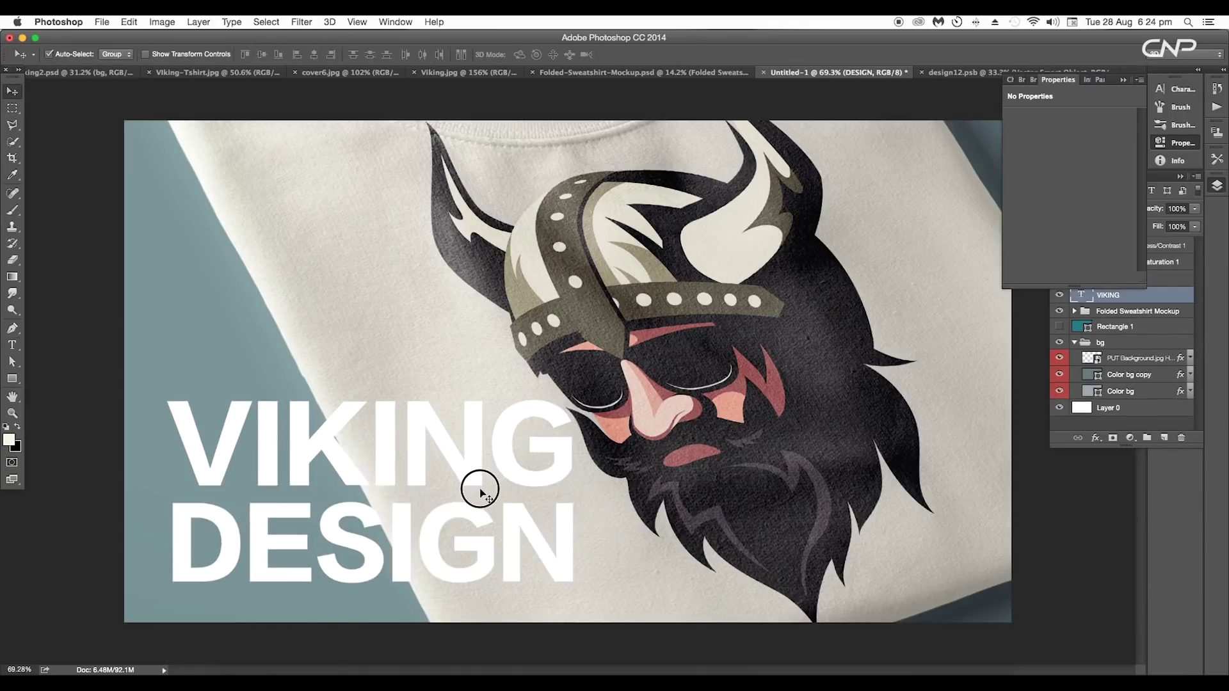
left_click_drag(332, 526, 327, 532)
Free-transform the title text over the shirt's lower left and apply the change.
key("super+t")
scroll(336, 533, "down", 3)
left_click_drag(416, 454, 427, 446)
key("Return")
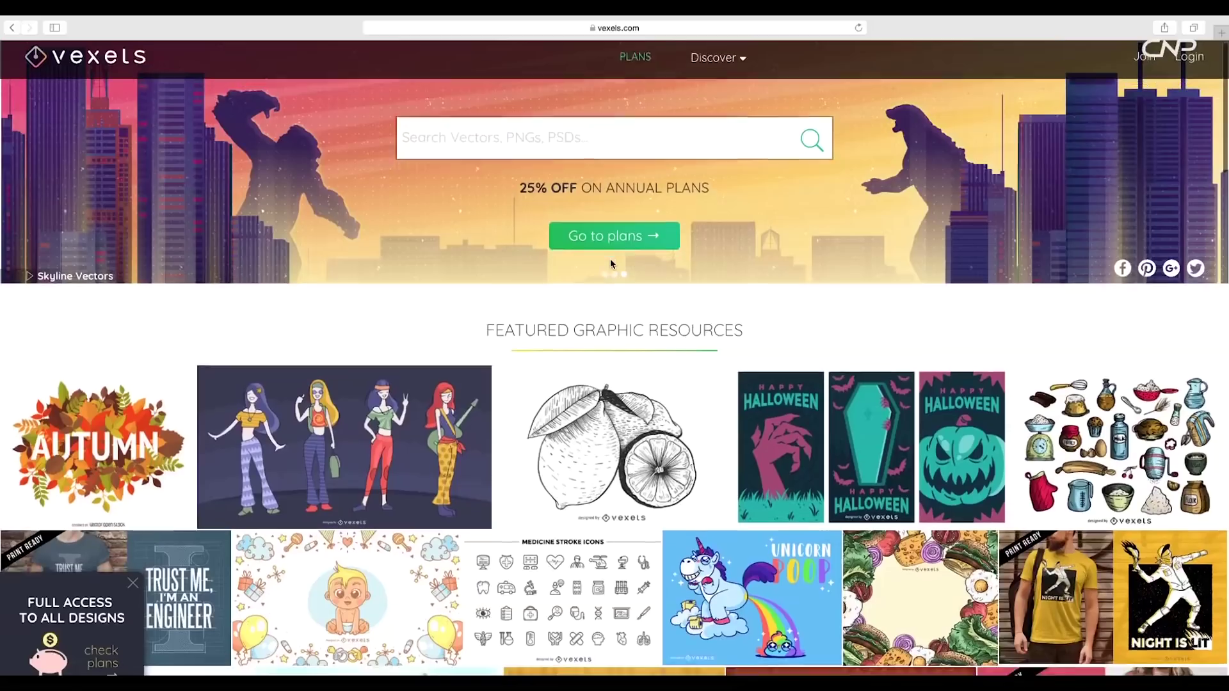
Switch to the Vexels website and browse its featured graphics, print-ready T-shirt designs and the Space Exploration Logo Set page.
scroll(611, 263, "down", 15)
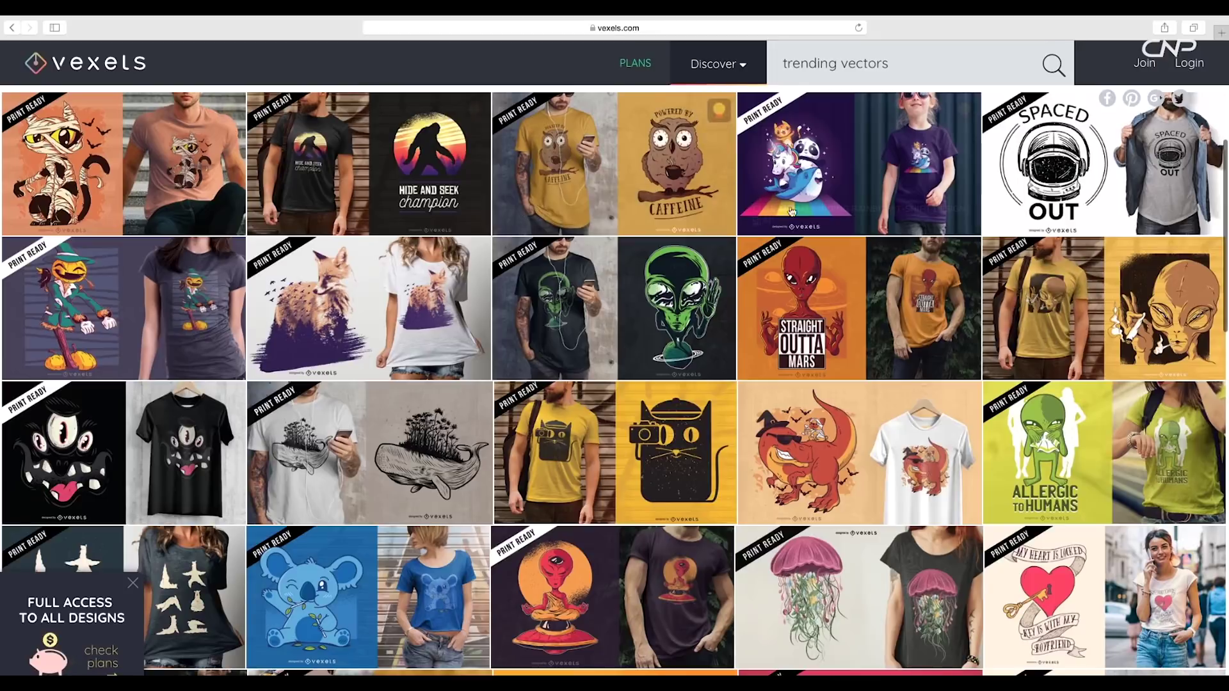
scroll(822, 390, "down", 4)
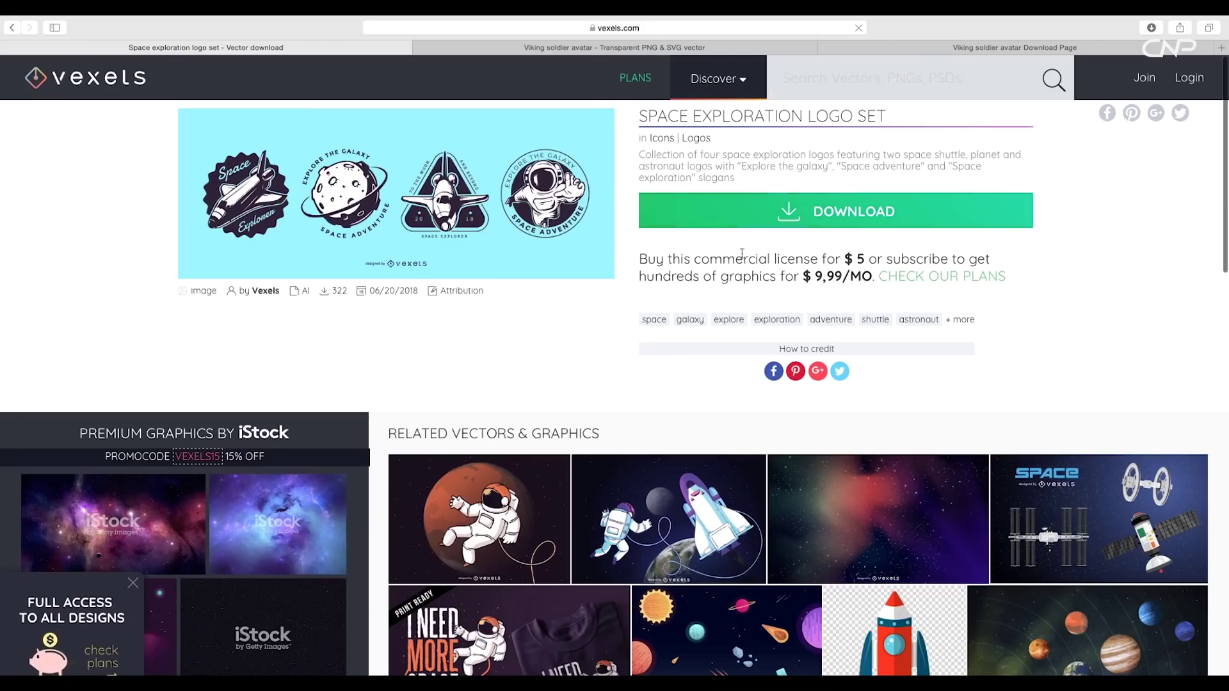
scroll(825, 419, "down", 3)
scroll(826, 419, "down", 1)
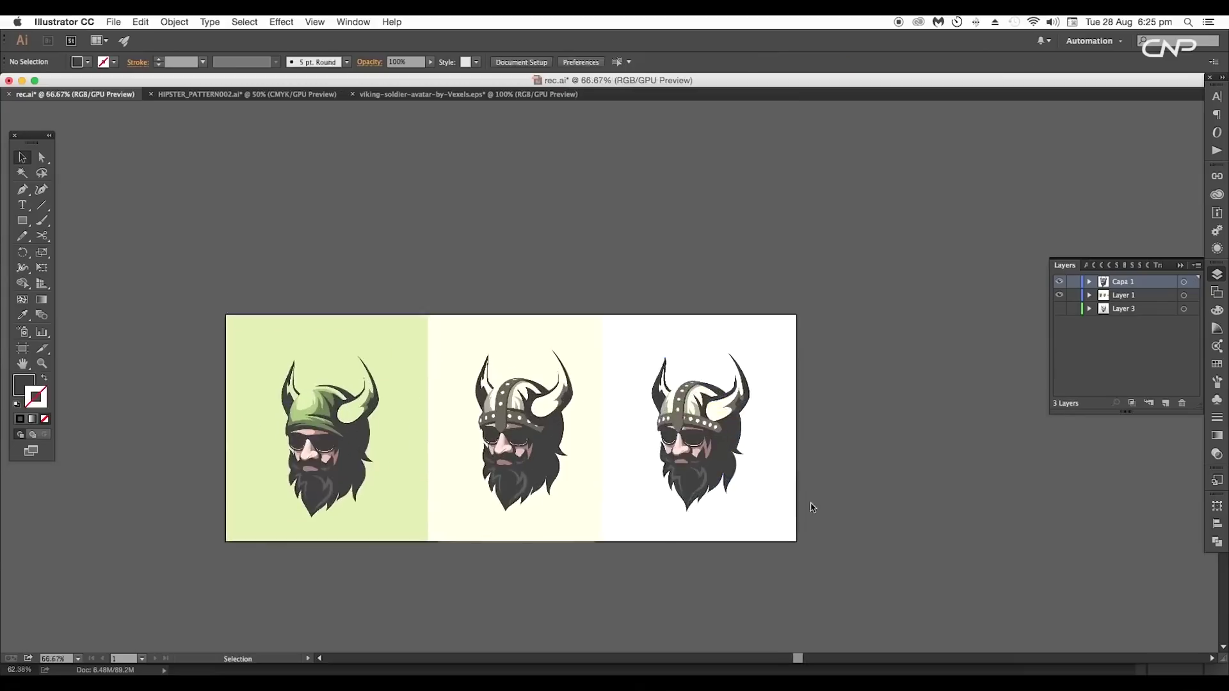
Switch to rec.ai in Illustrator and examine the cream-background and white-background Viking heads up close.
scroll(858, 474, "up", 5)
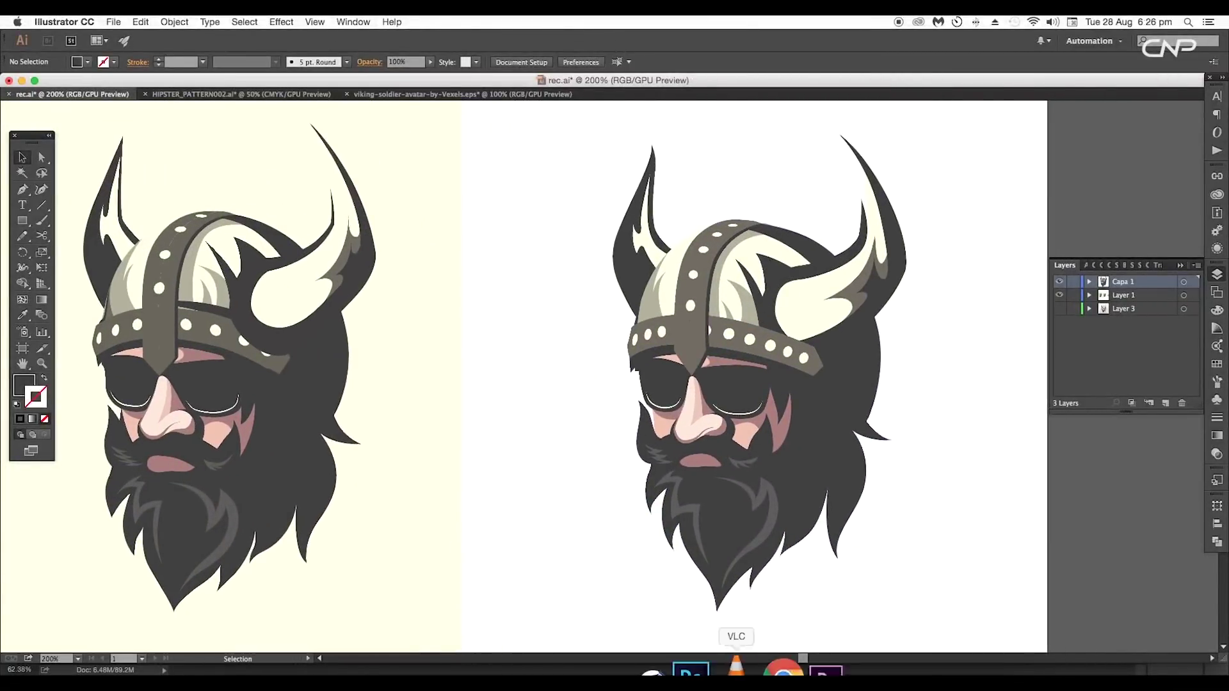